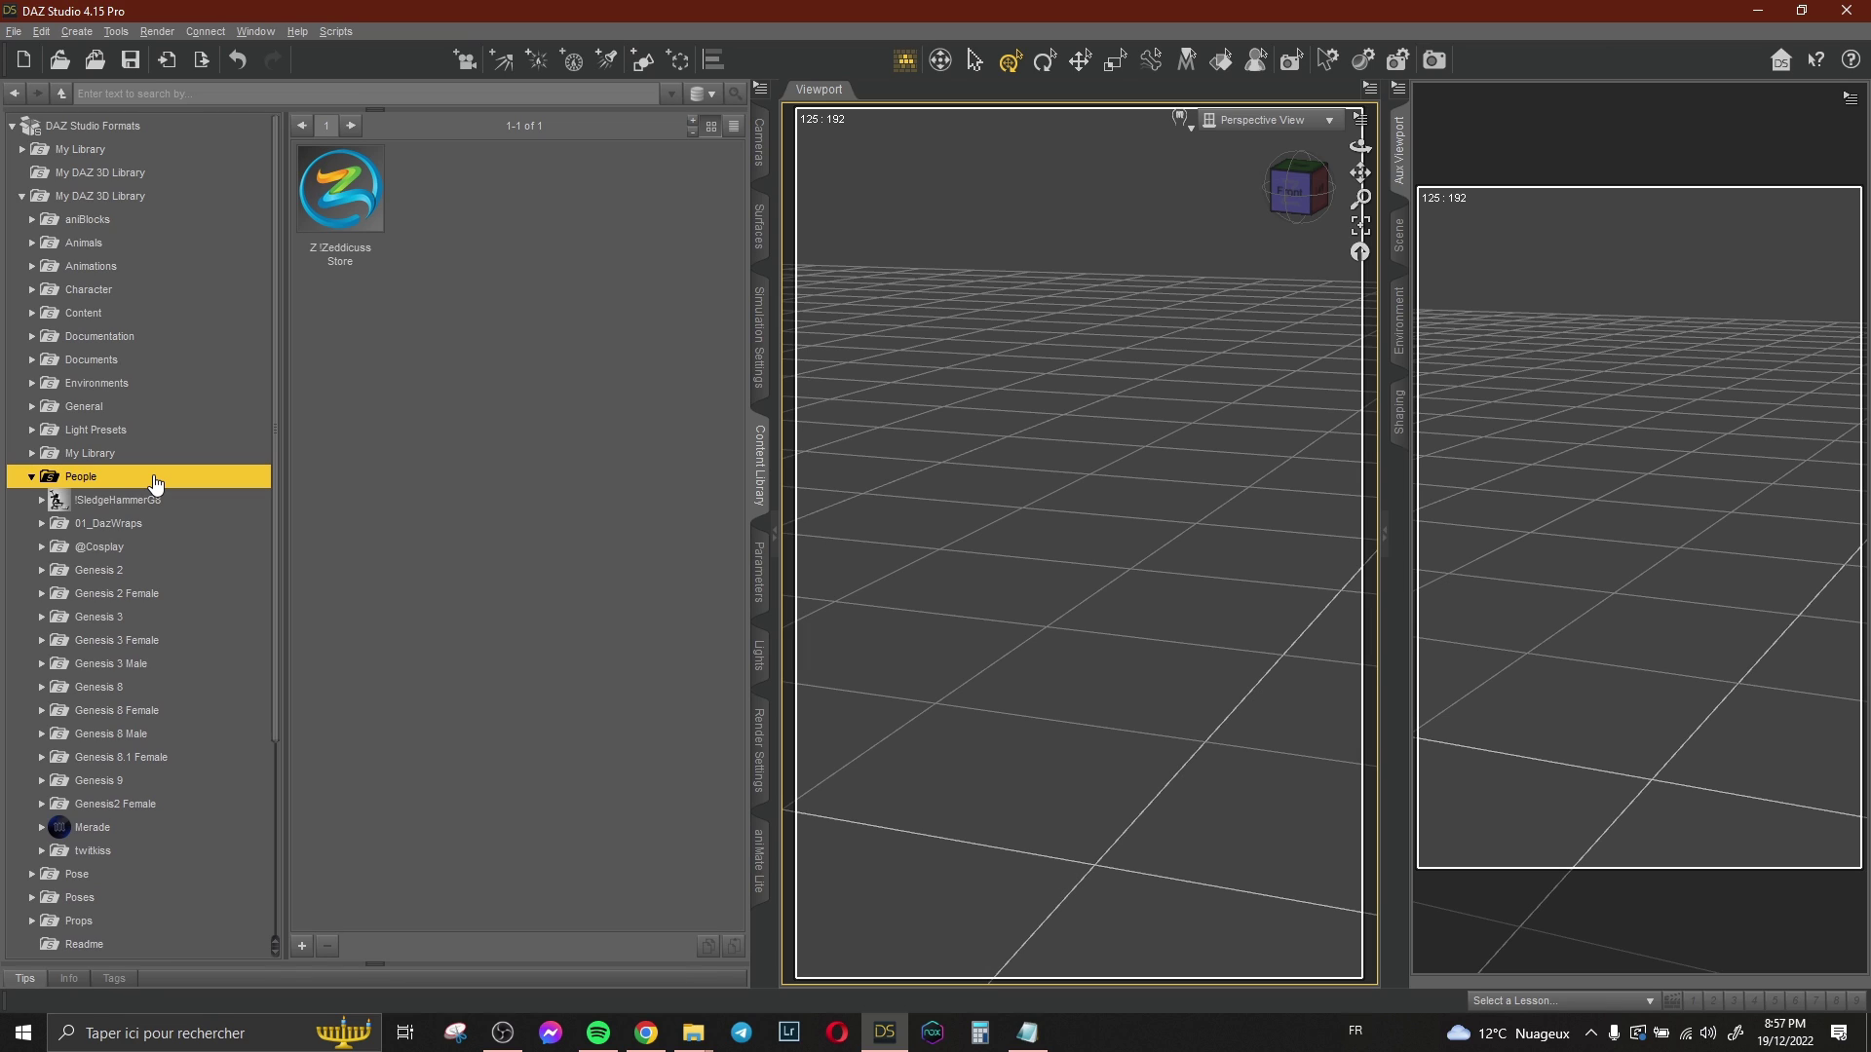
# - Load the Genesis 8 Female figure from the People library and dress it in the Basic Wear 01 outfit
pyautogui.click(759, 572)
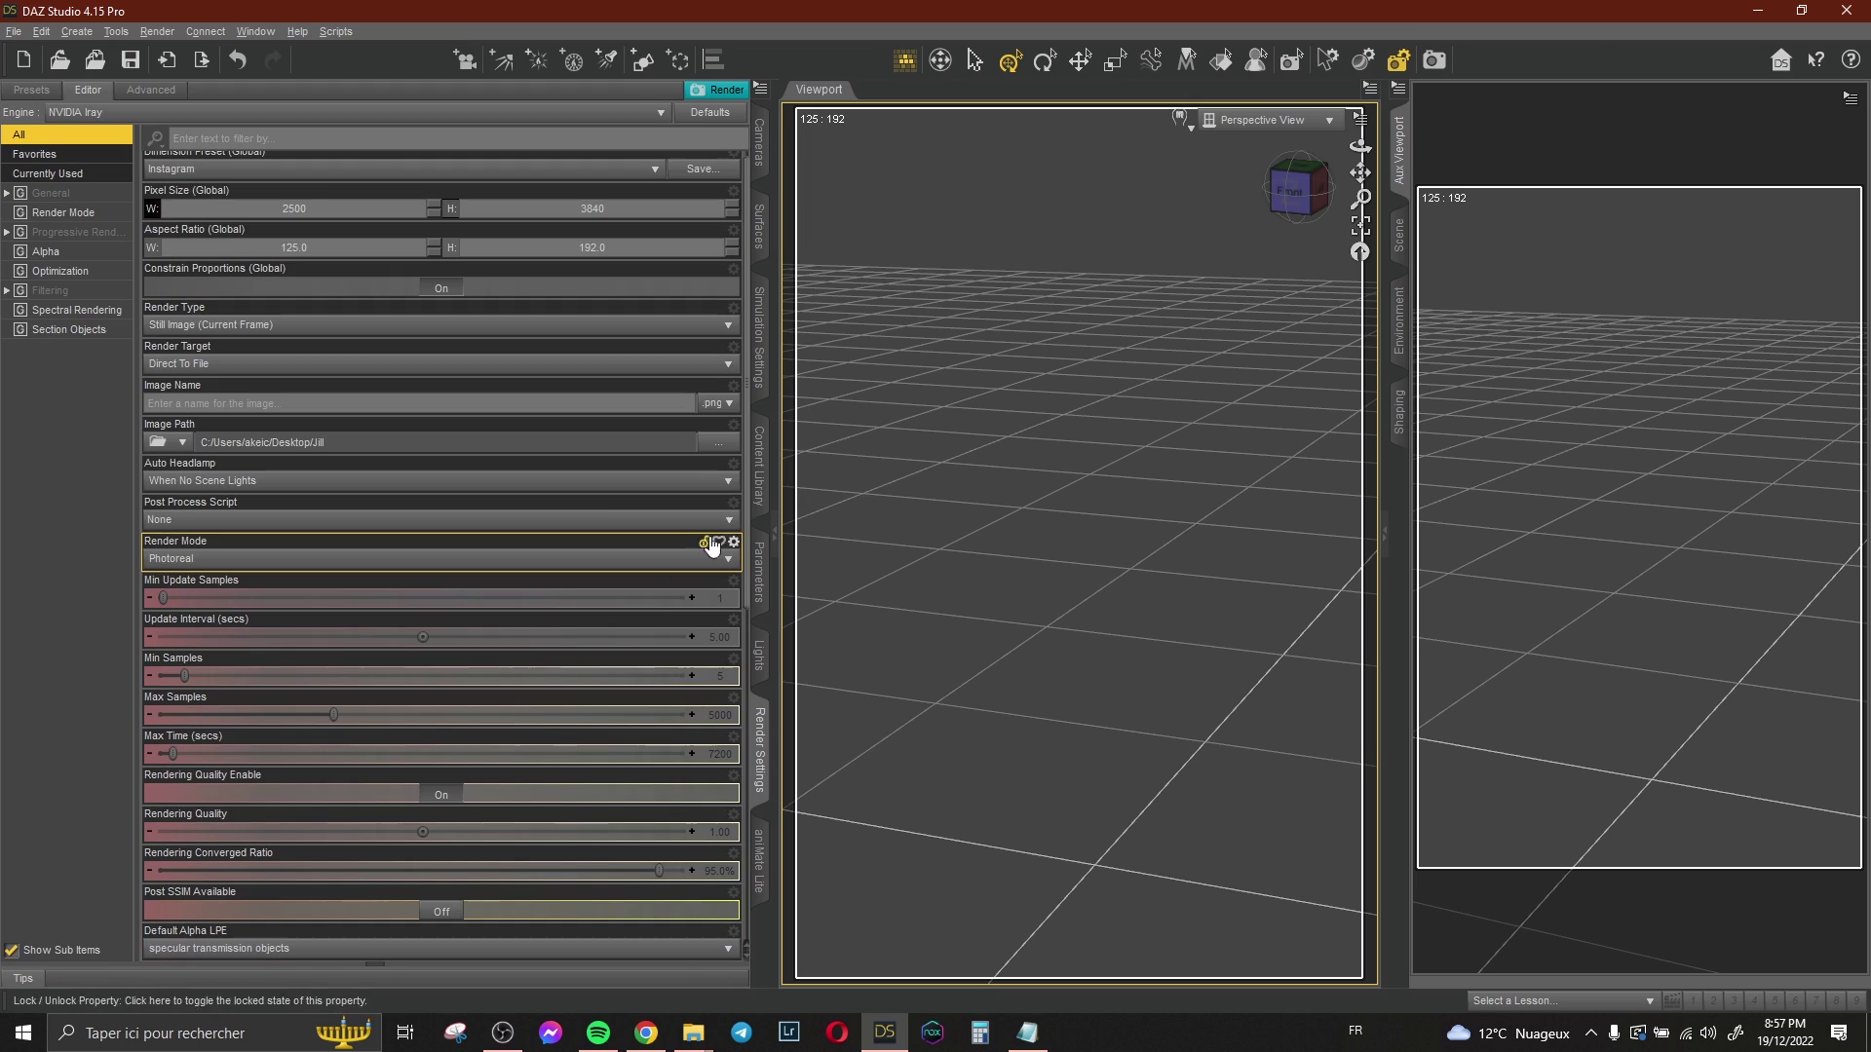
pyautogui.click(759, 468)
pyautogui.click(150, 477)
pyautogui.doubleClick(150, 477)
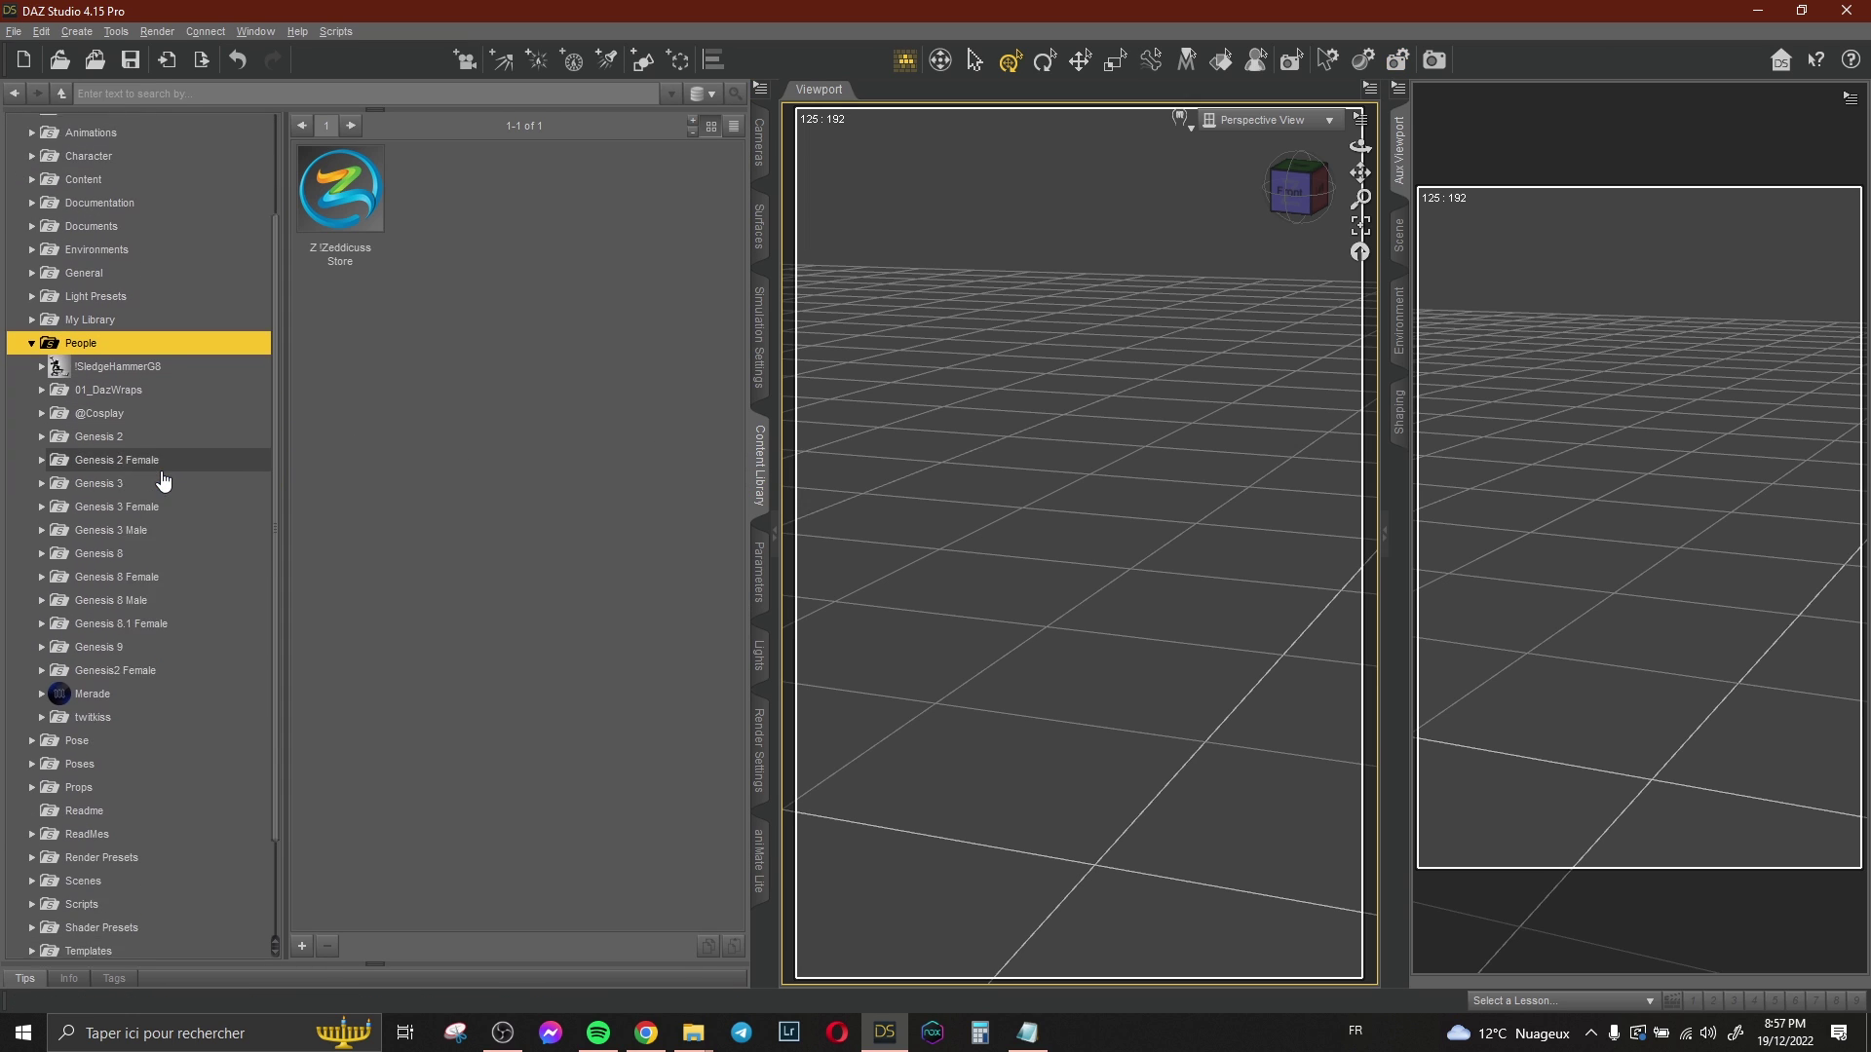
pyautogui.click(161, 509)
pyautogui.doubleClick(340, 187)
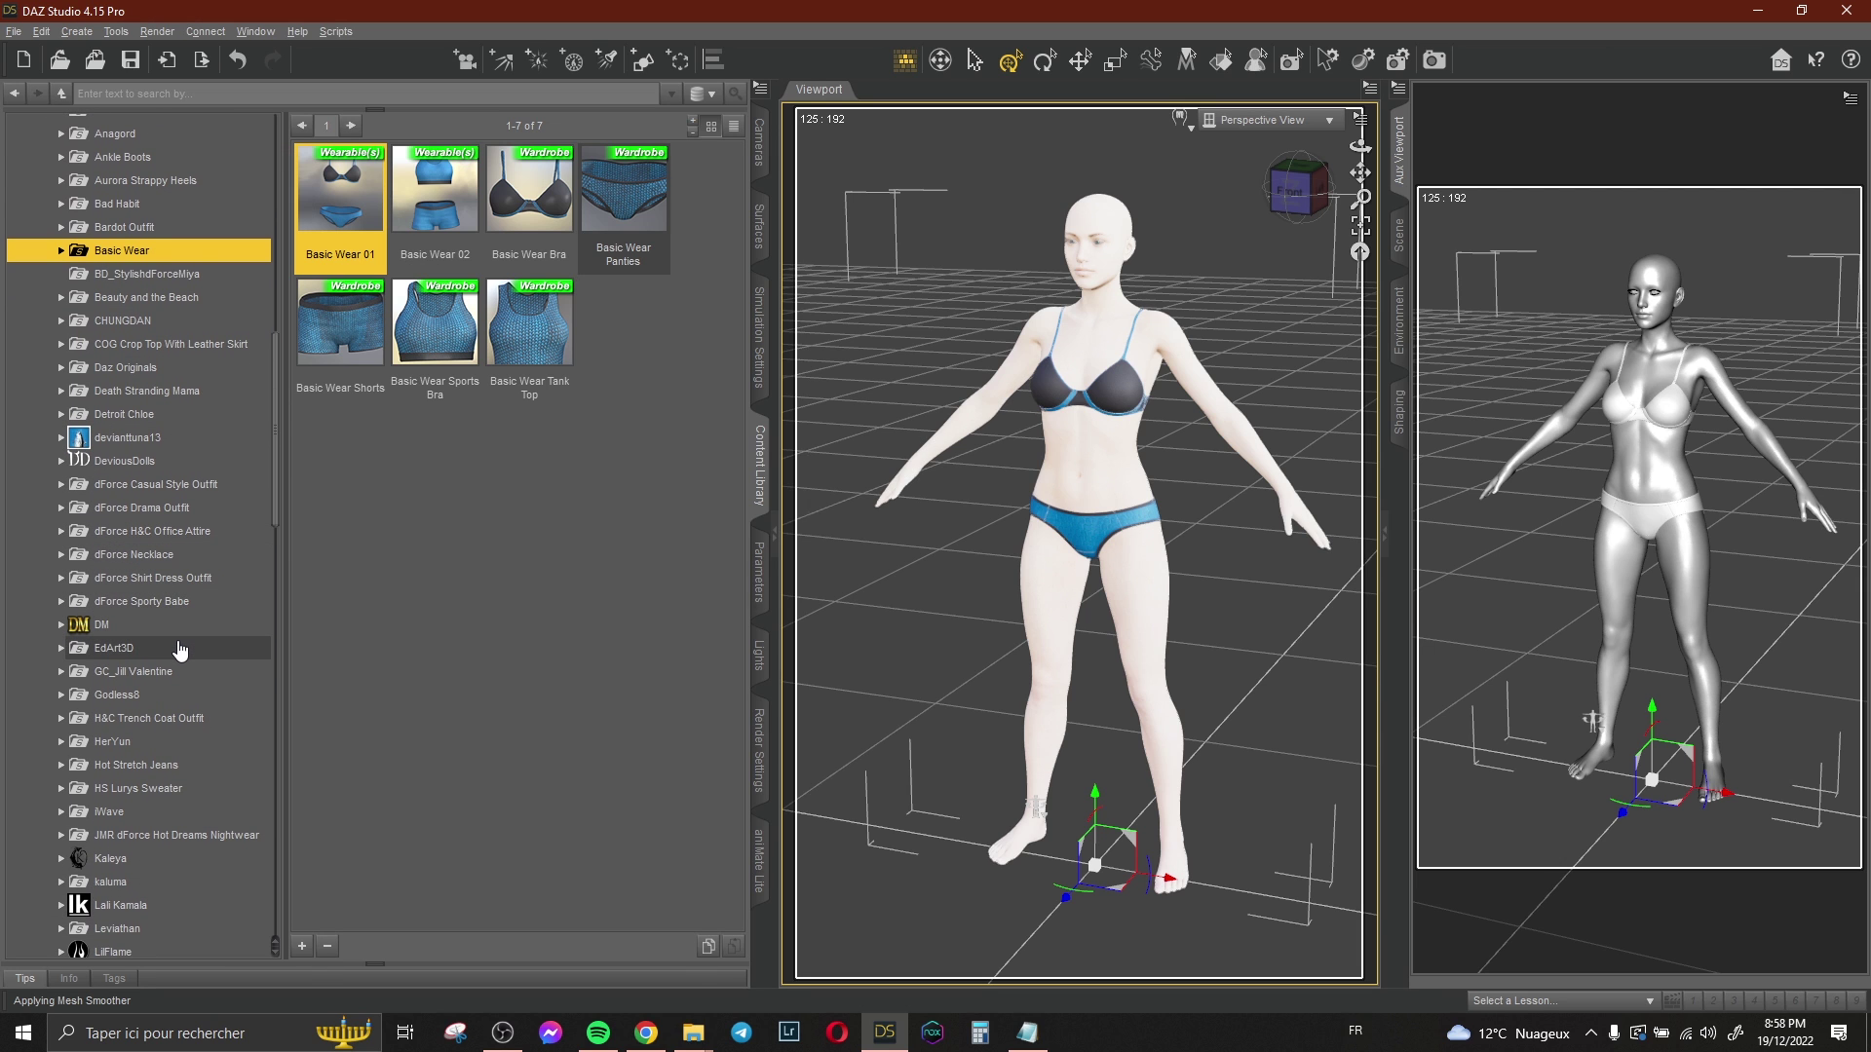
# - Apply the Jill Valentine character, body and face presets from the GC_Jill Valentine content to the figure
pyautogui.click(133, 672)
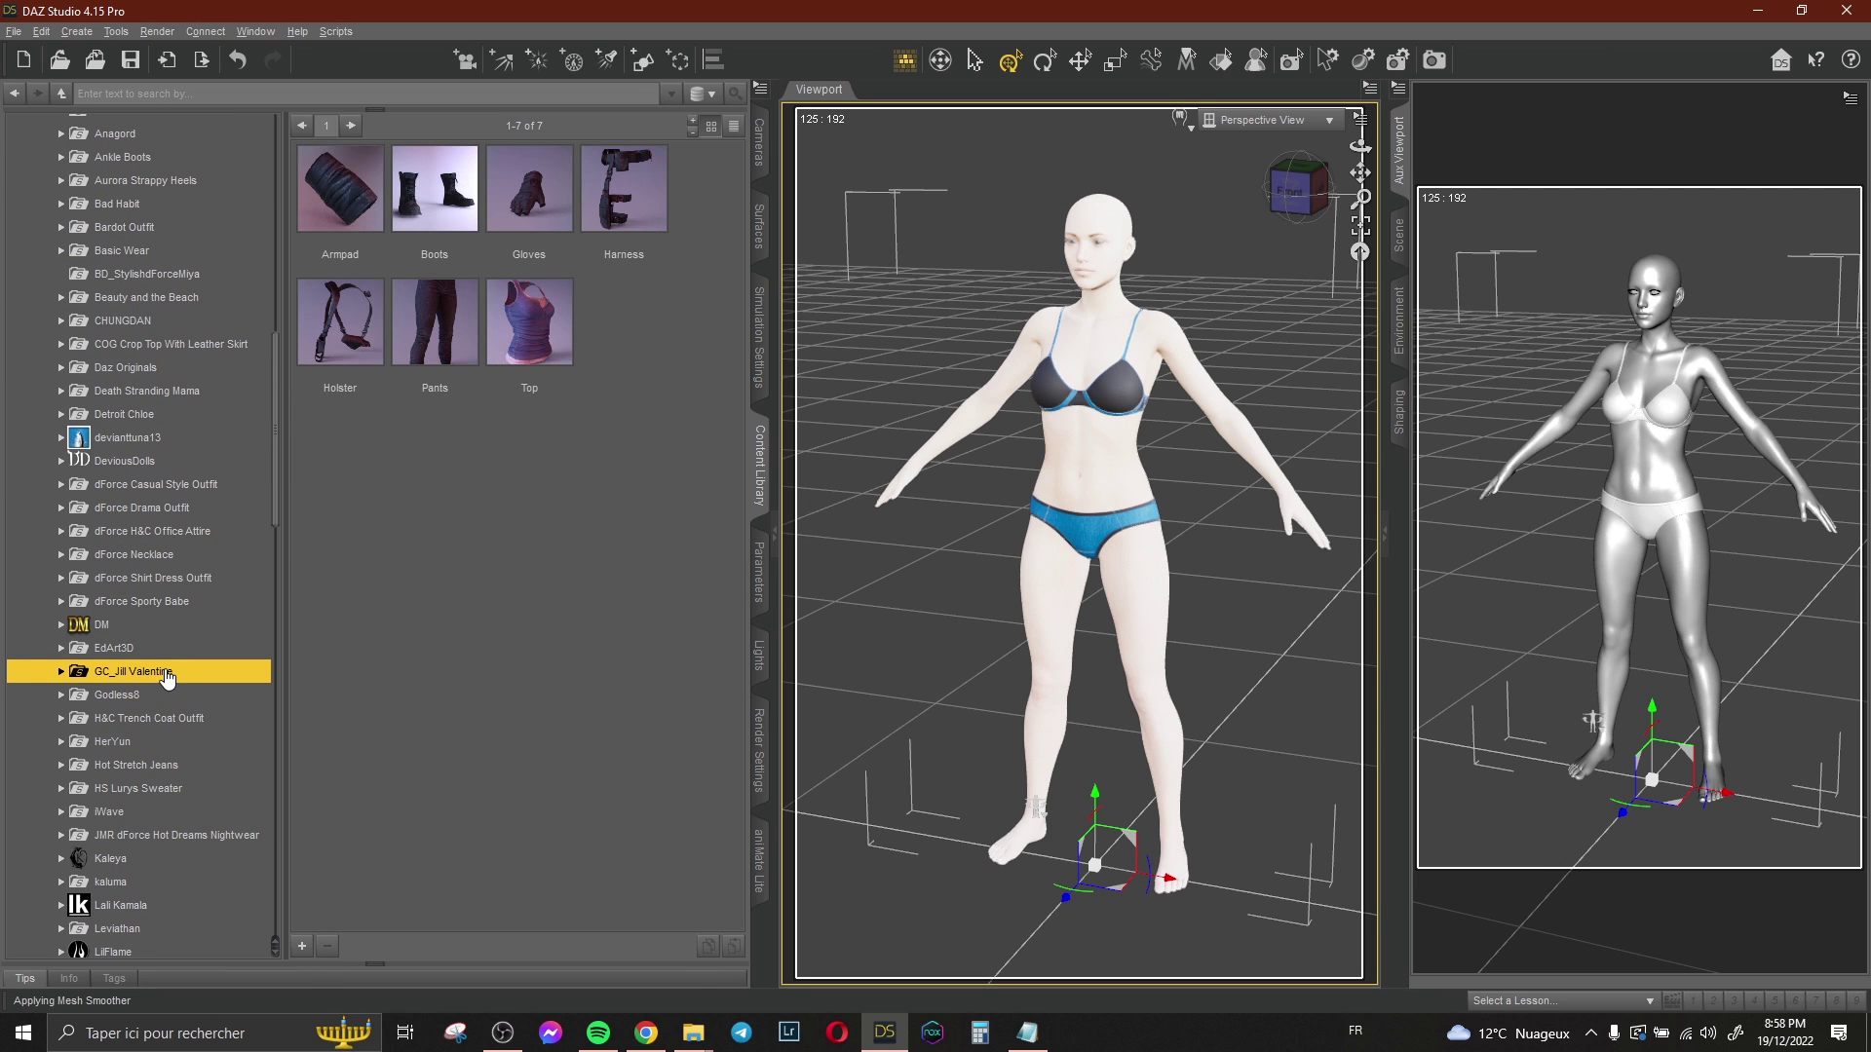
pyautogui.doubleClick(133, 672)
pyautogui.click(128, 694)
pyautogui.doubleClick(375, 193)
pyautogui.doubleClick(529, 195)
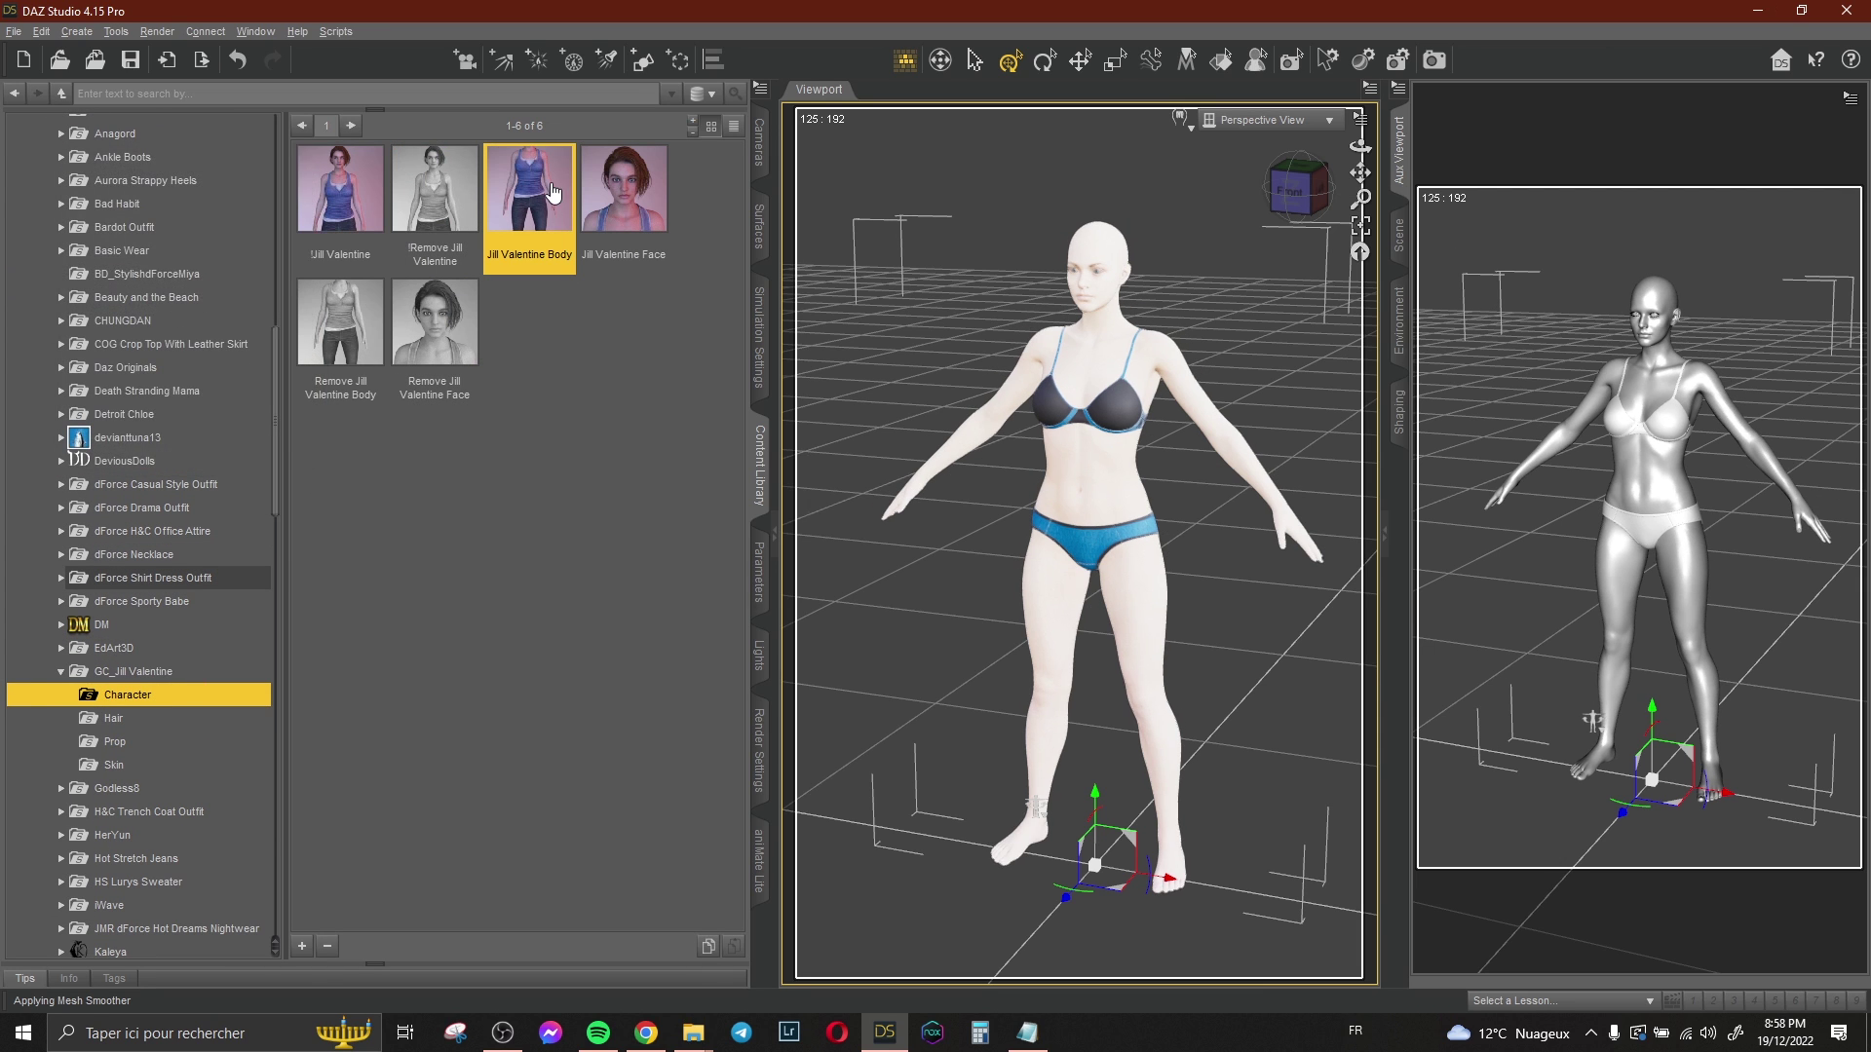
pyautogui.doubleClick(631, 195)
# - Add the GC_Jill Valentine hair and apply its skin material to the figure
pyautogui.click(147, 718)
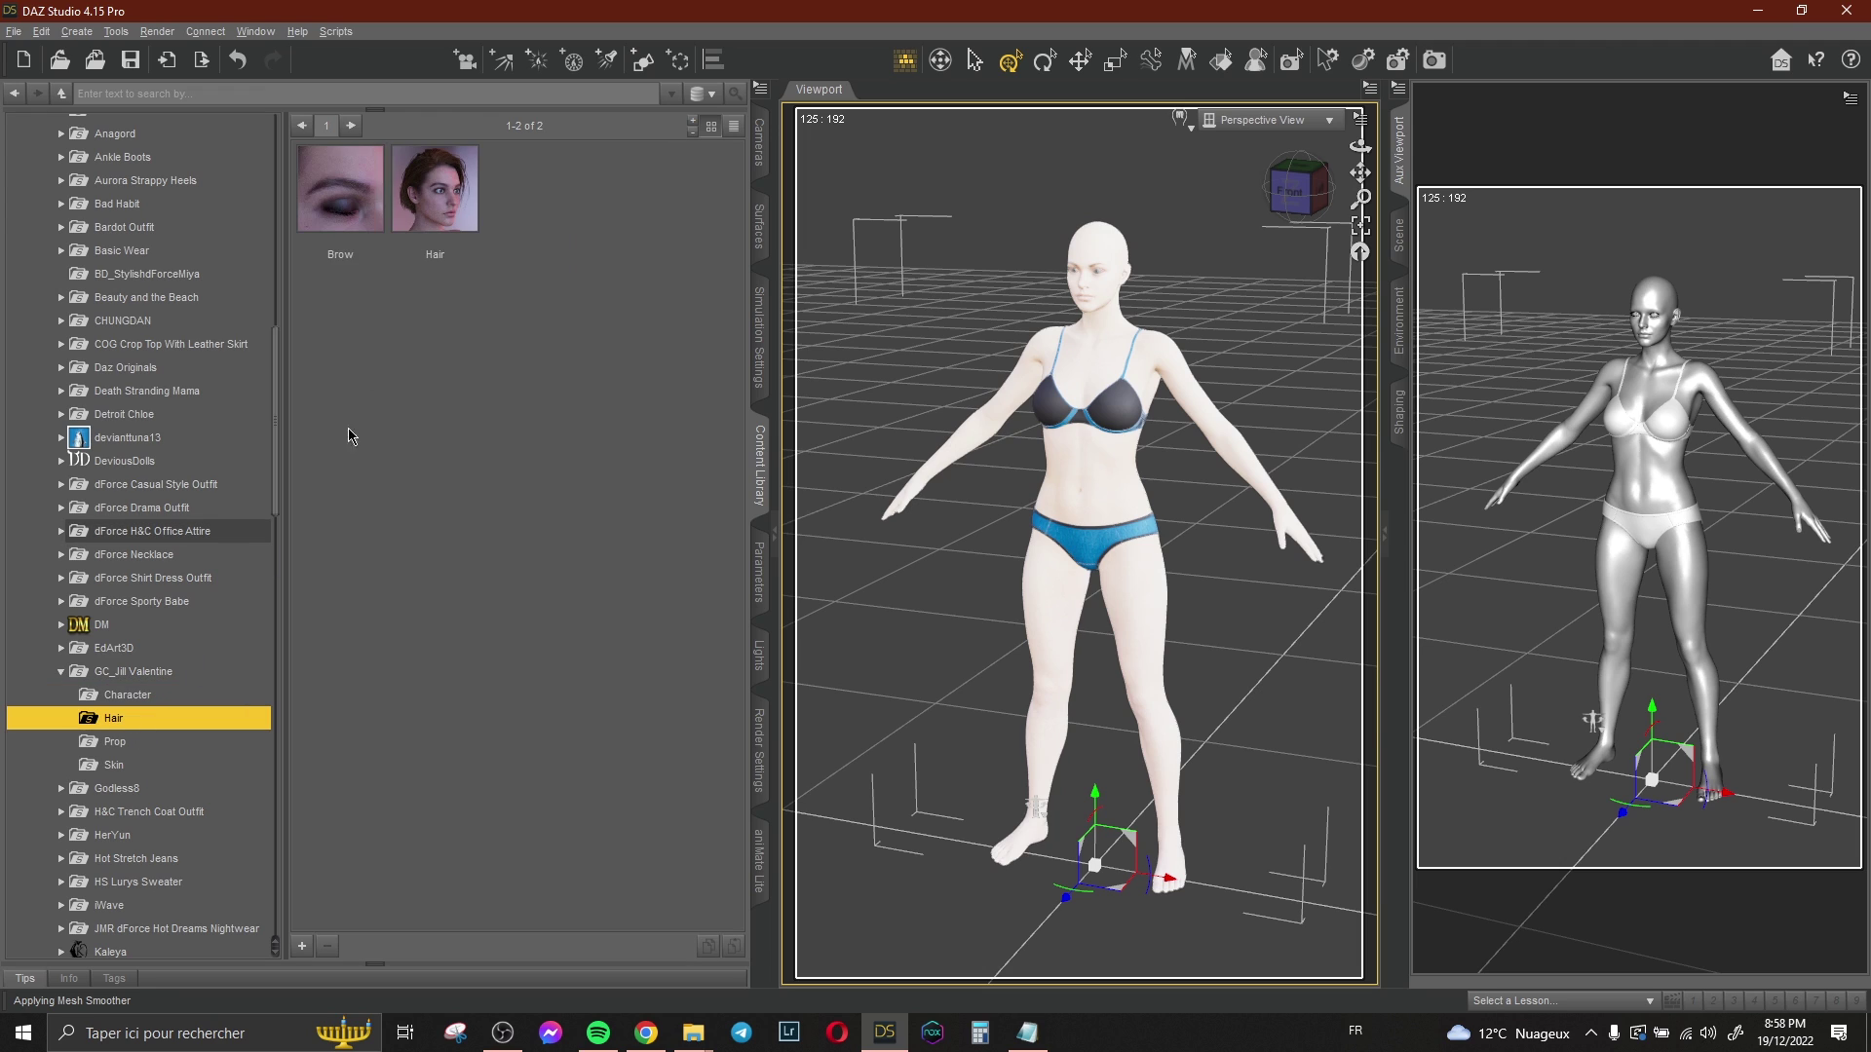
pyautogui.doubleClick(435, 195)
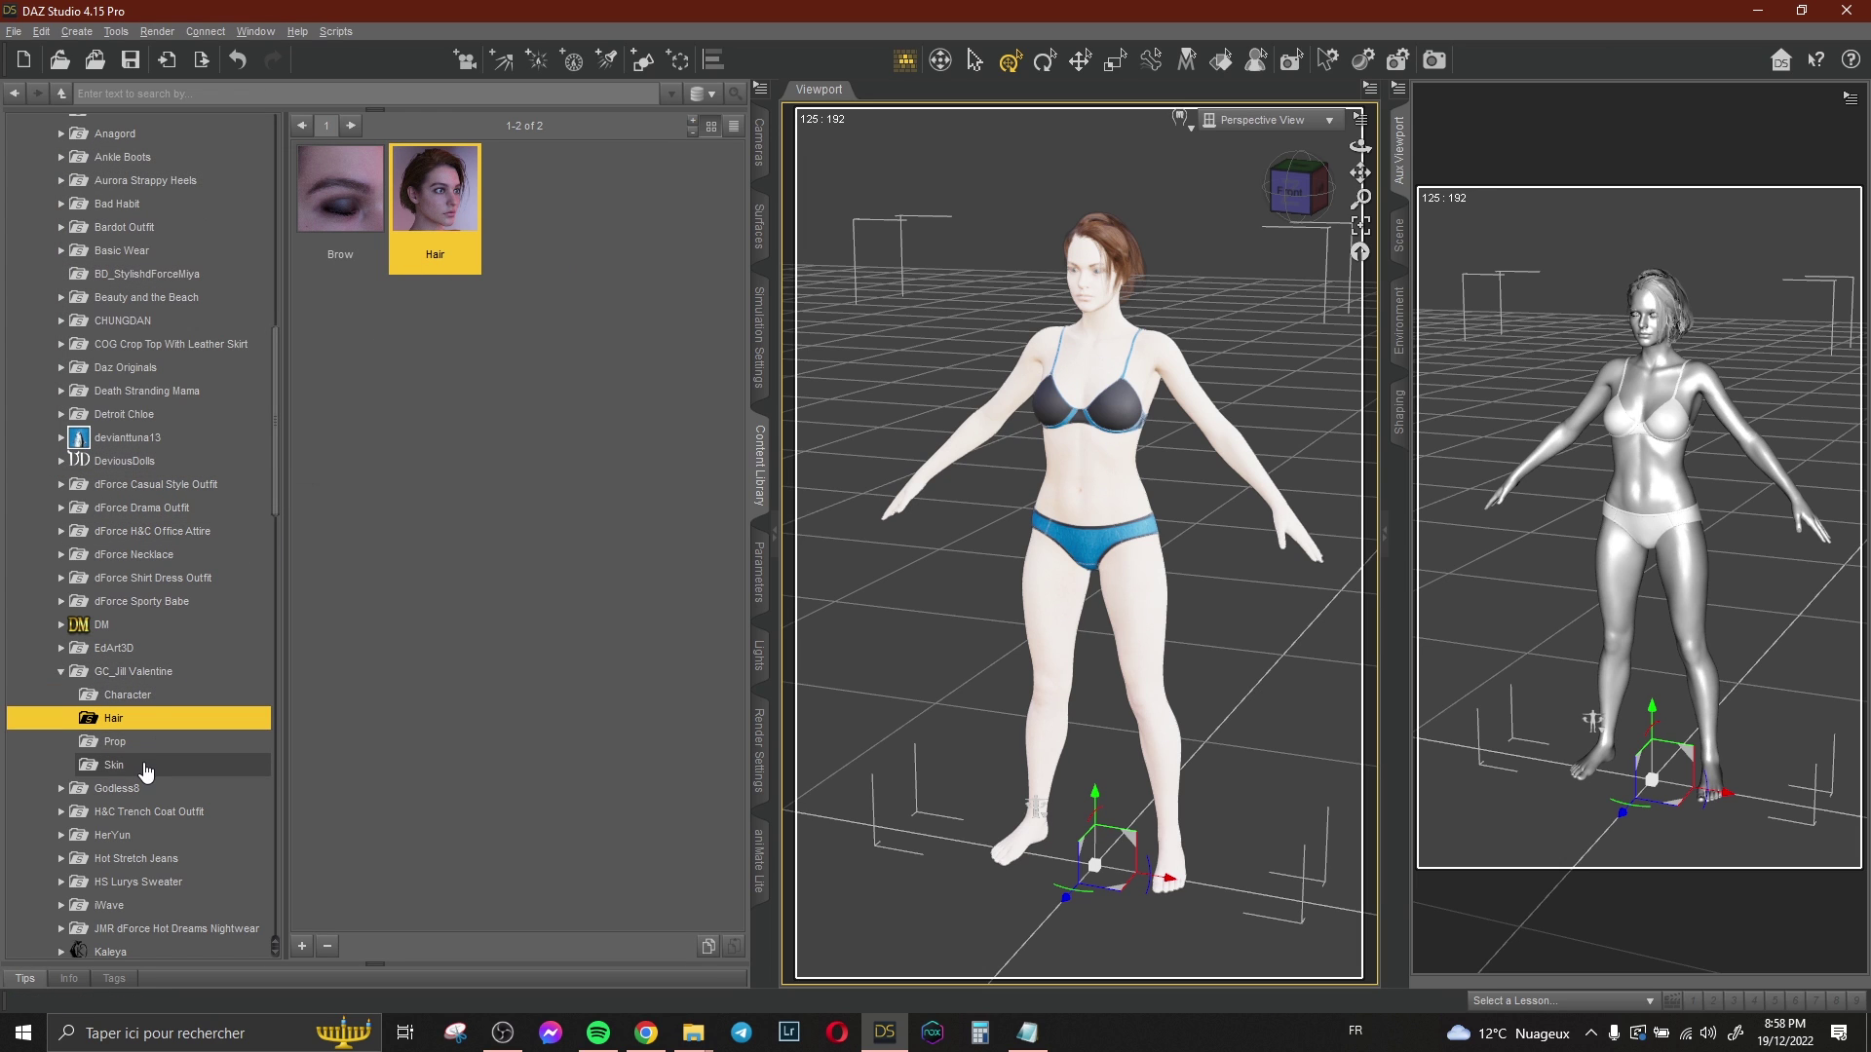
pyautogui.click(156, 764)
pyautogui.doubleClick(340, 195)
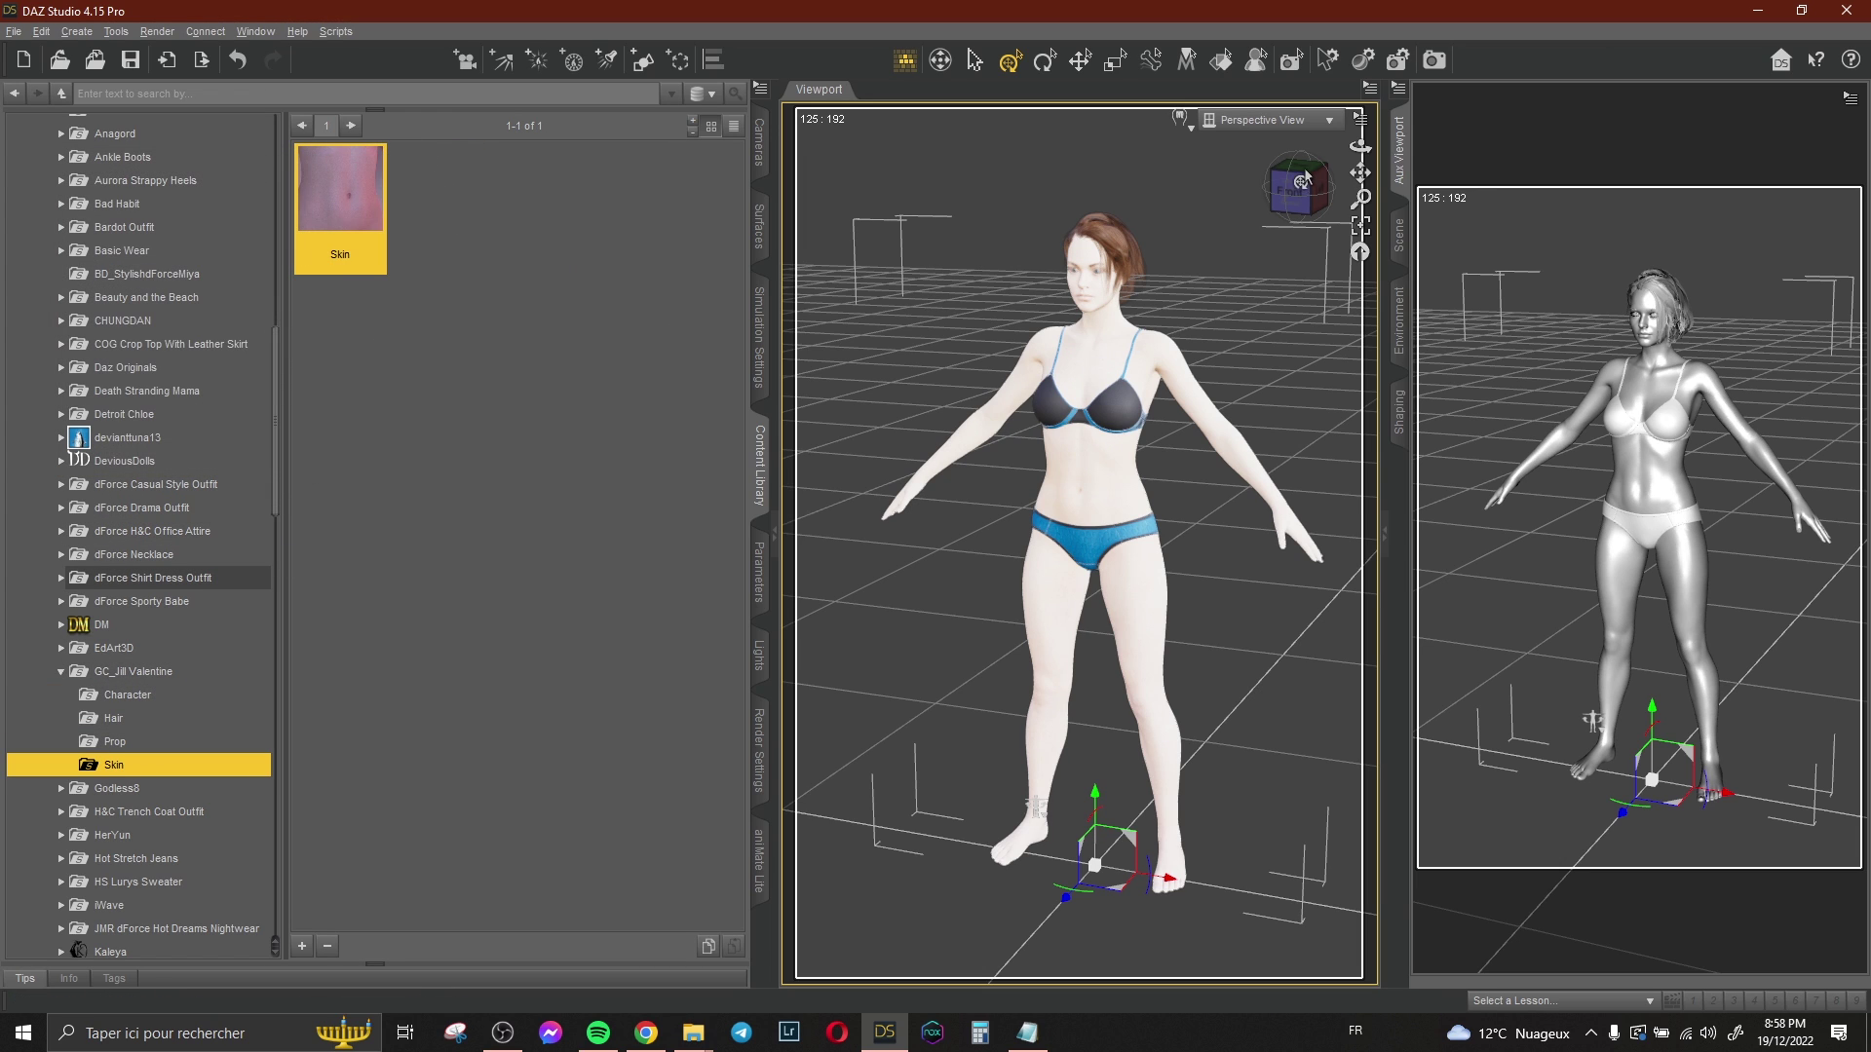
pyautogui.moveTo(1360, 146); pyautogui.dragTo(1335, 148)
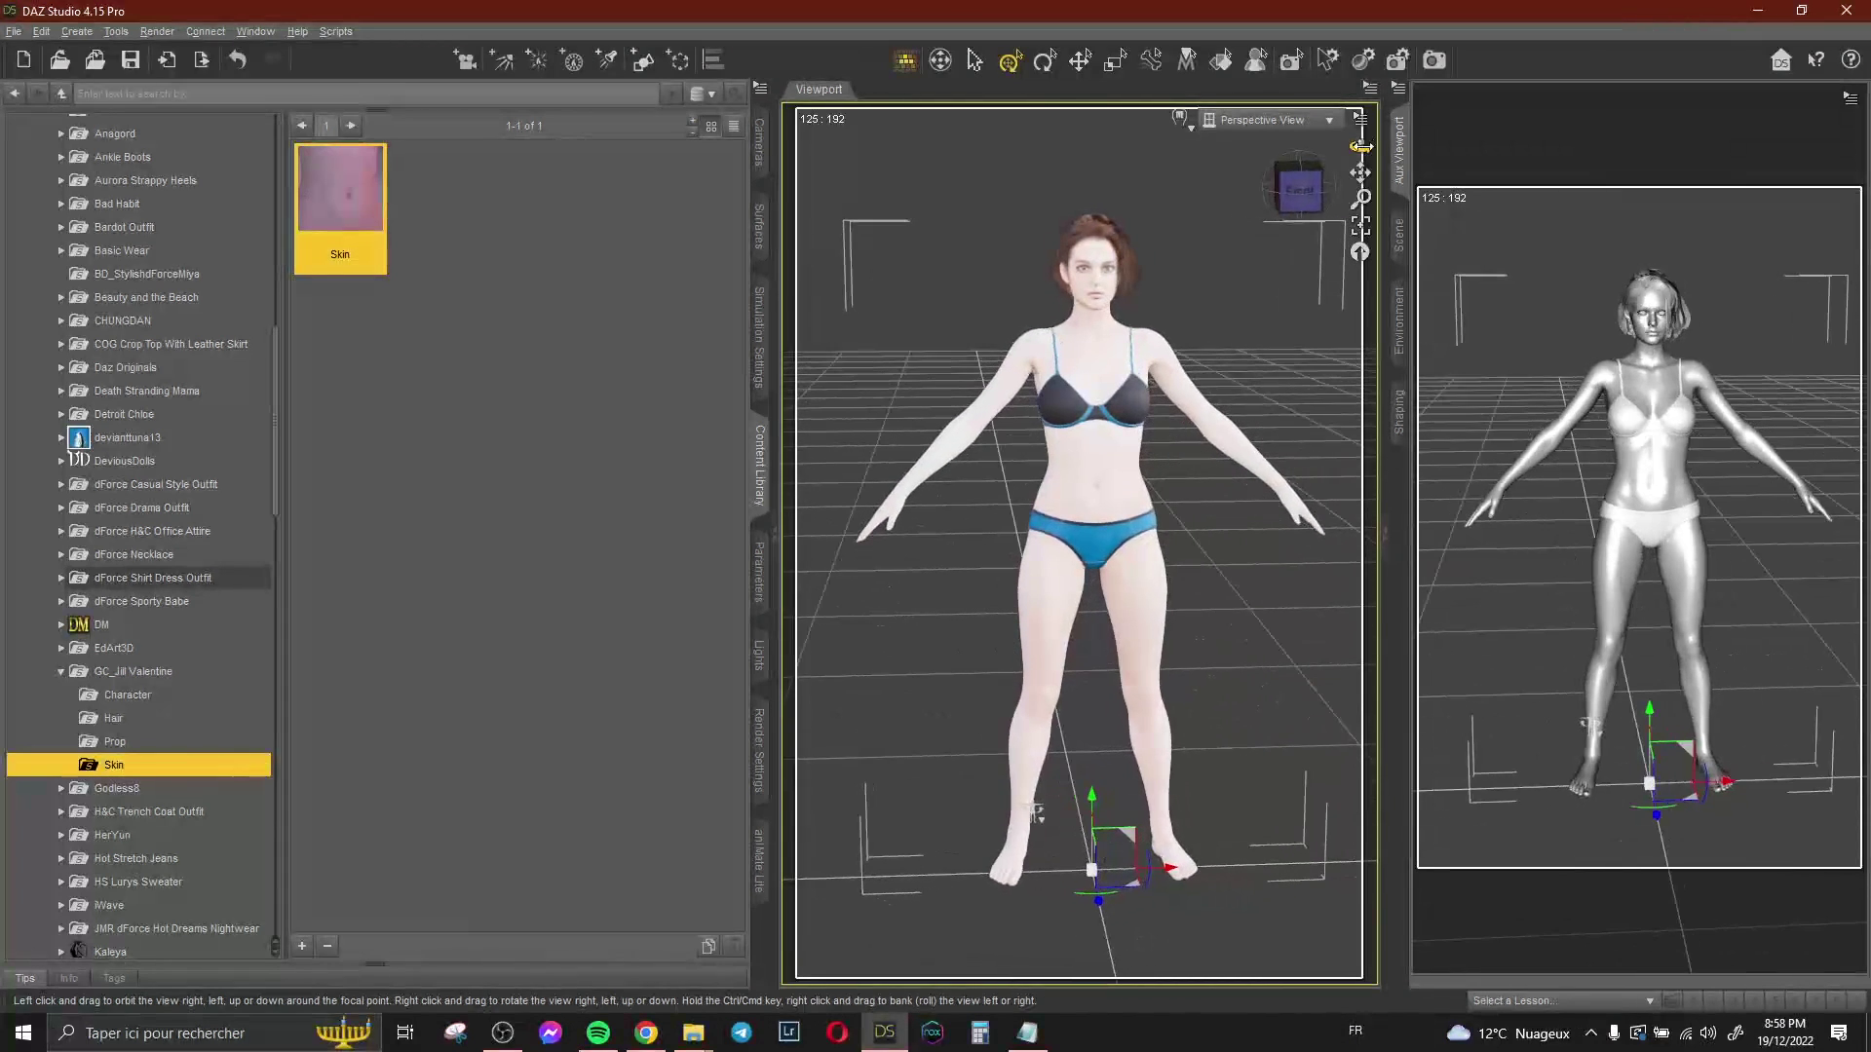
# - Apply pose 830 from folder I of the Genesis 8 Female POSES PACK to the figure
pyautogui.scroll(10, 124, 484)
pyautogui.doubleClick(123, 481)
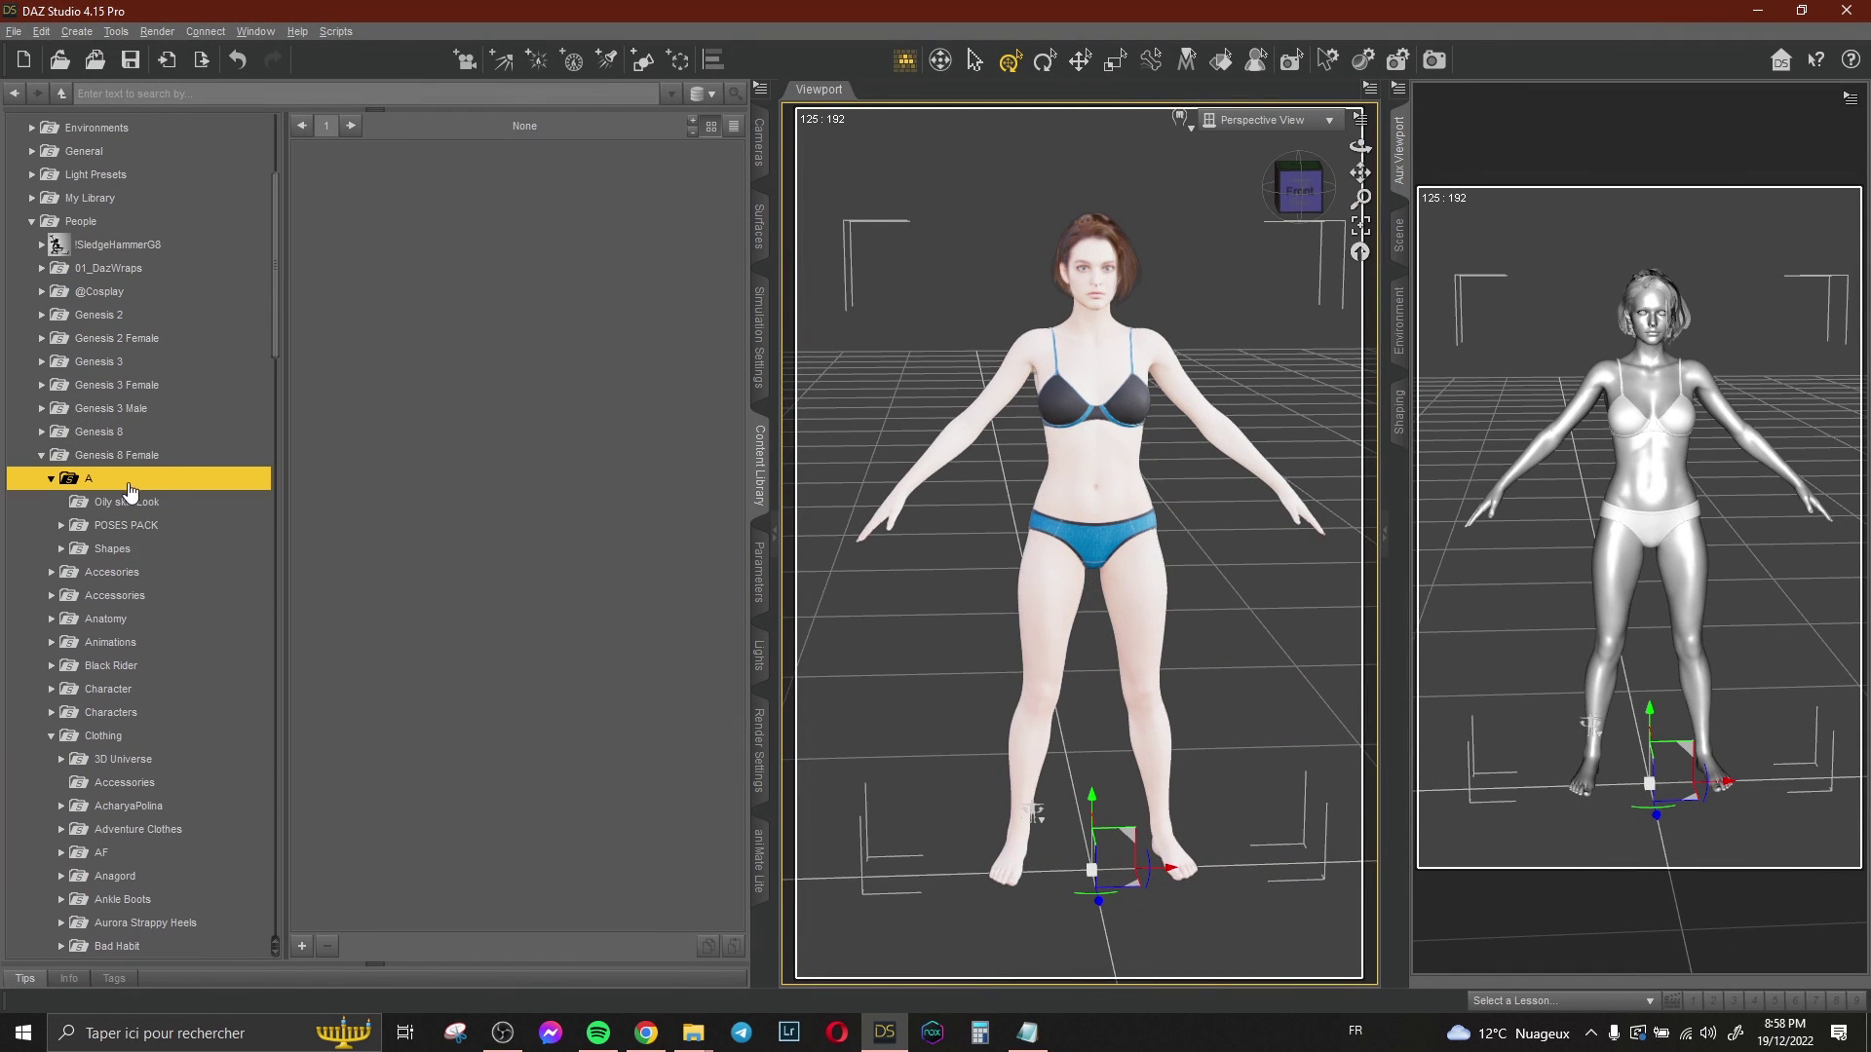
pyautogui.scroll(-4, 156, 476)
pyautogui.click(137, 279)
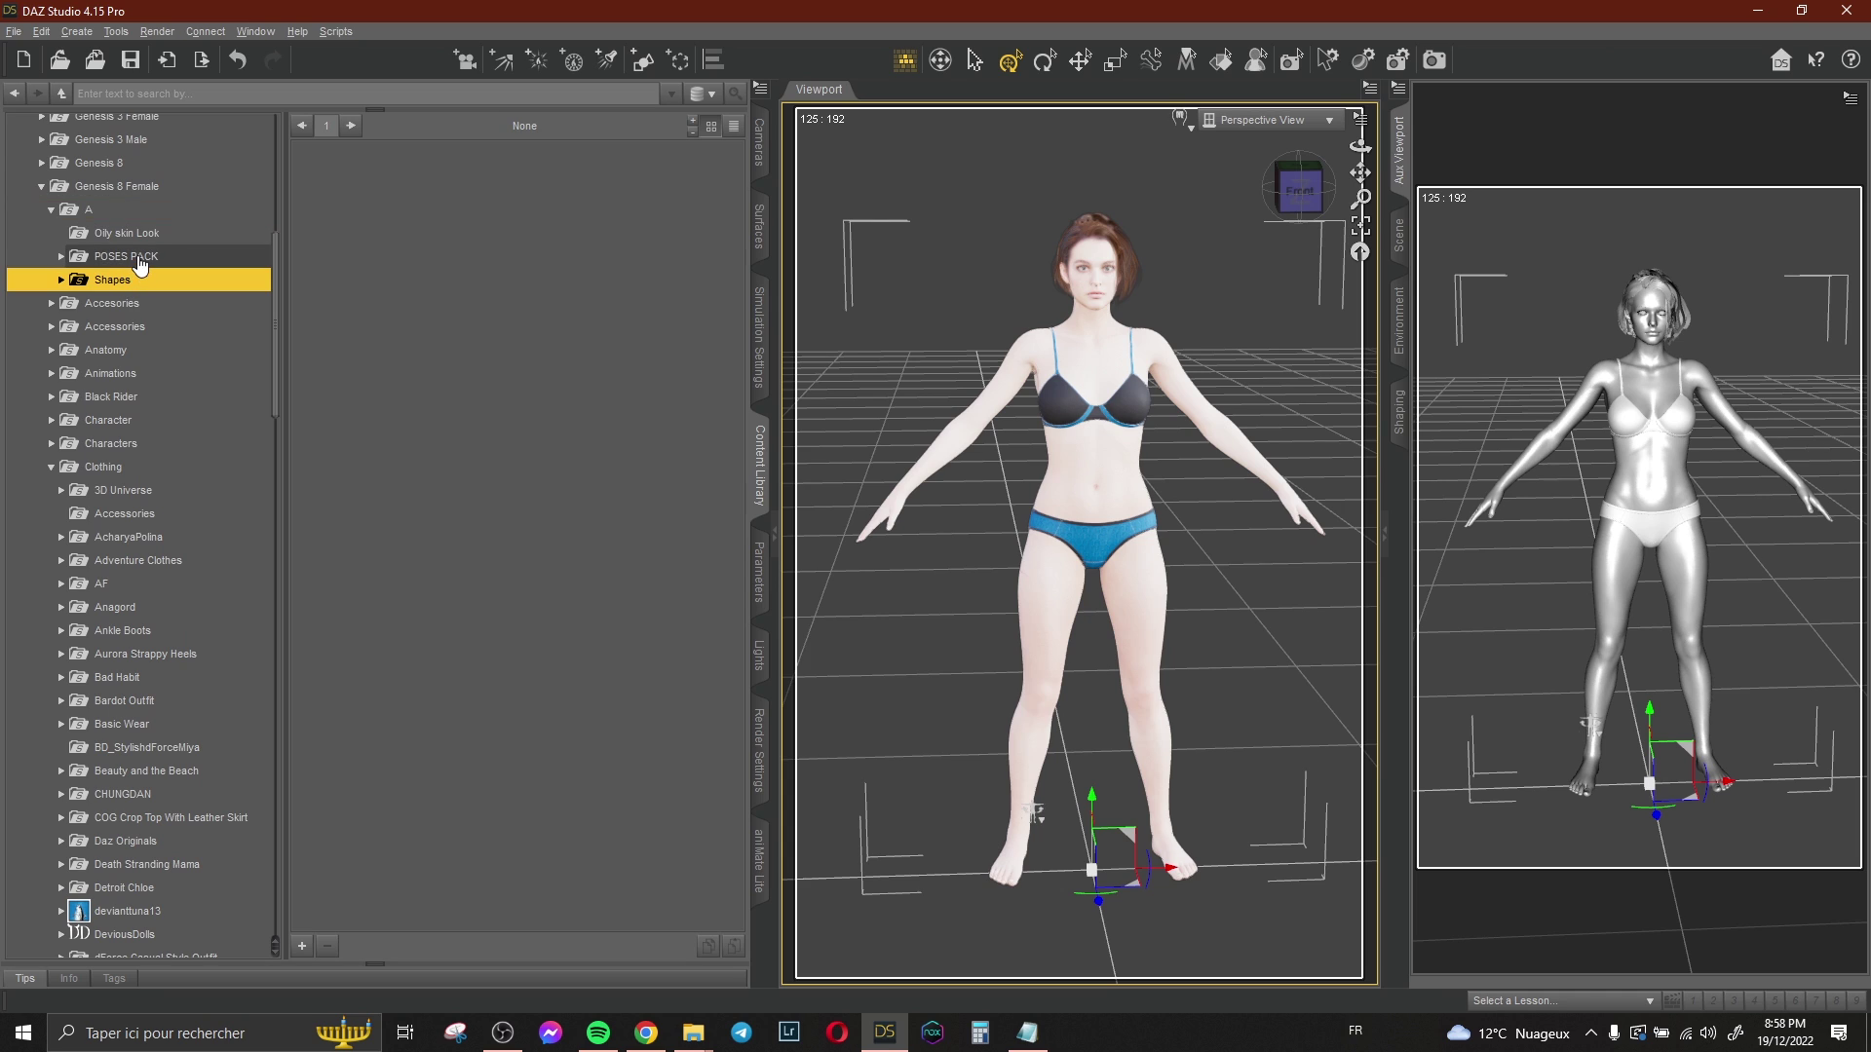
pyautogui.doubleClick(127, 255)
pyautogui.scroll(-2, 157, 337)
pyautogui.scroll(-1, 157, 337)
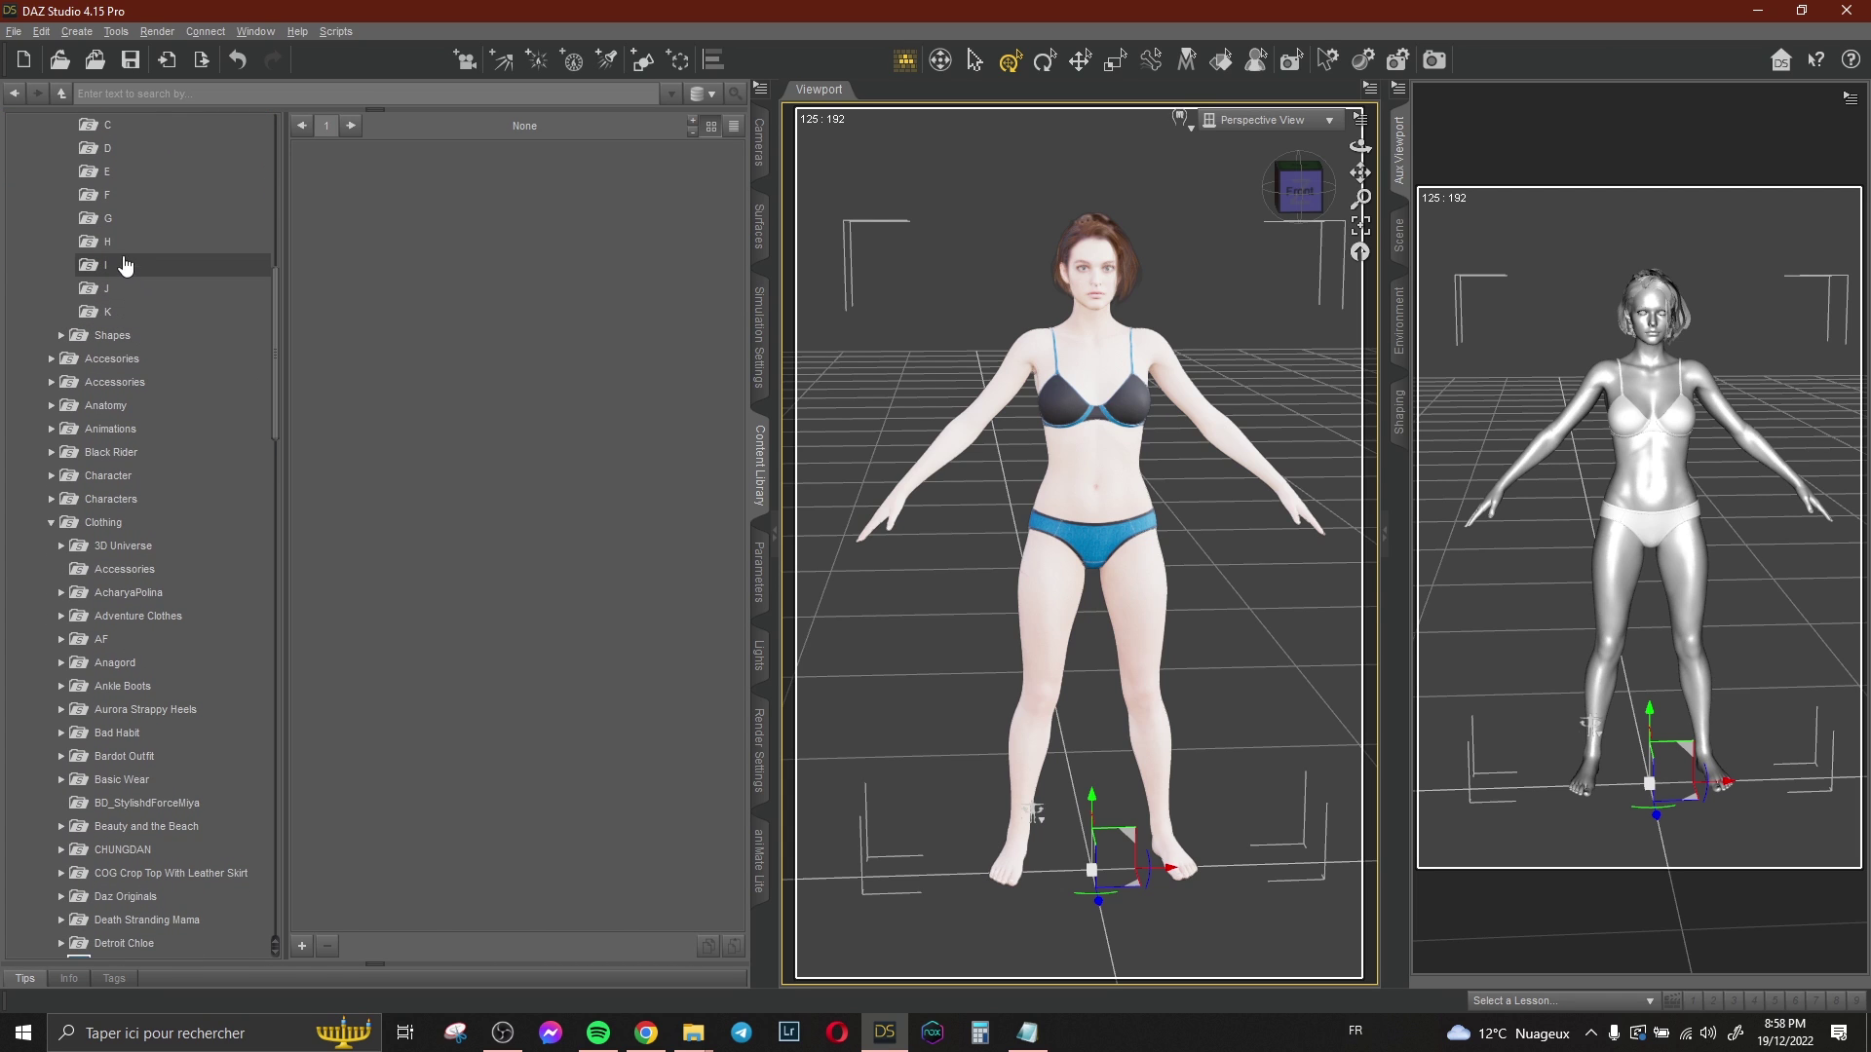
pyautogui.click(125, 265)
pyautogui.scroll(5, 570, 502)
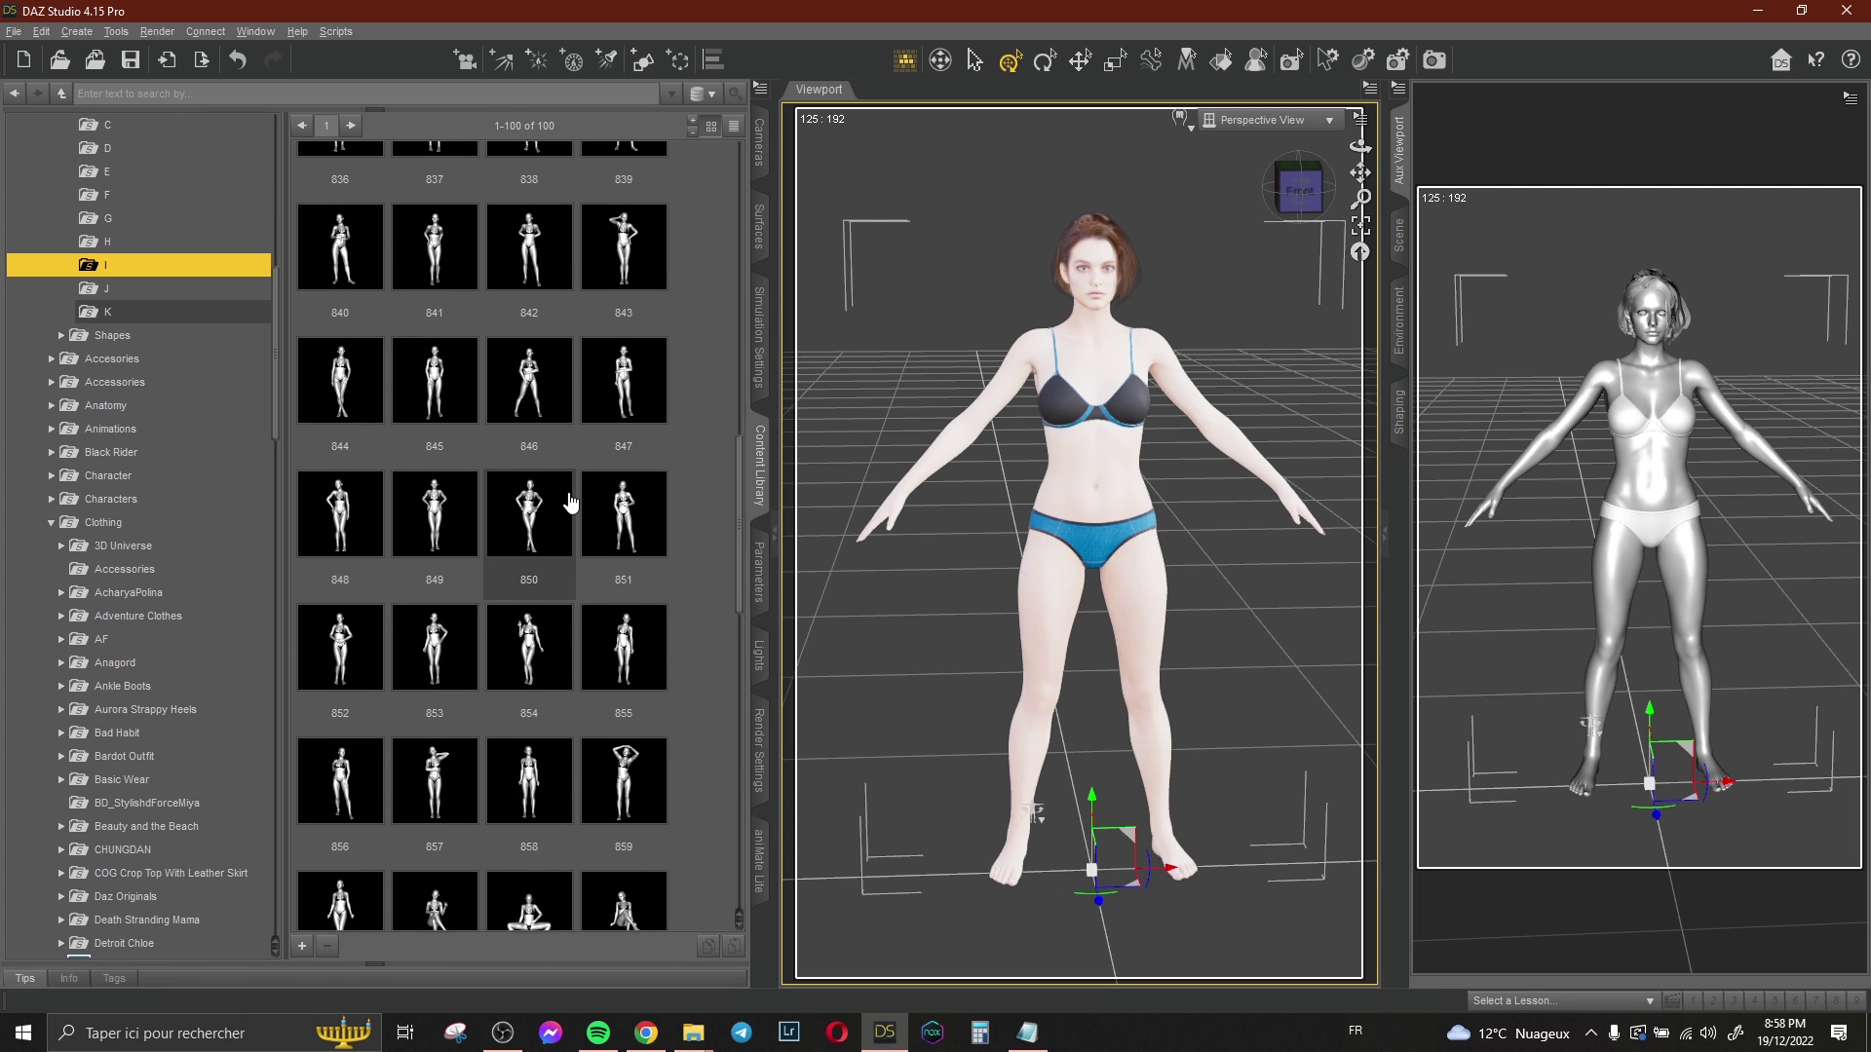
pyautogui.scroll(3, 697, 372)
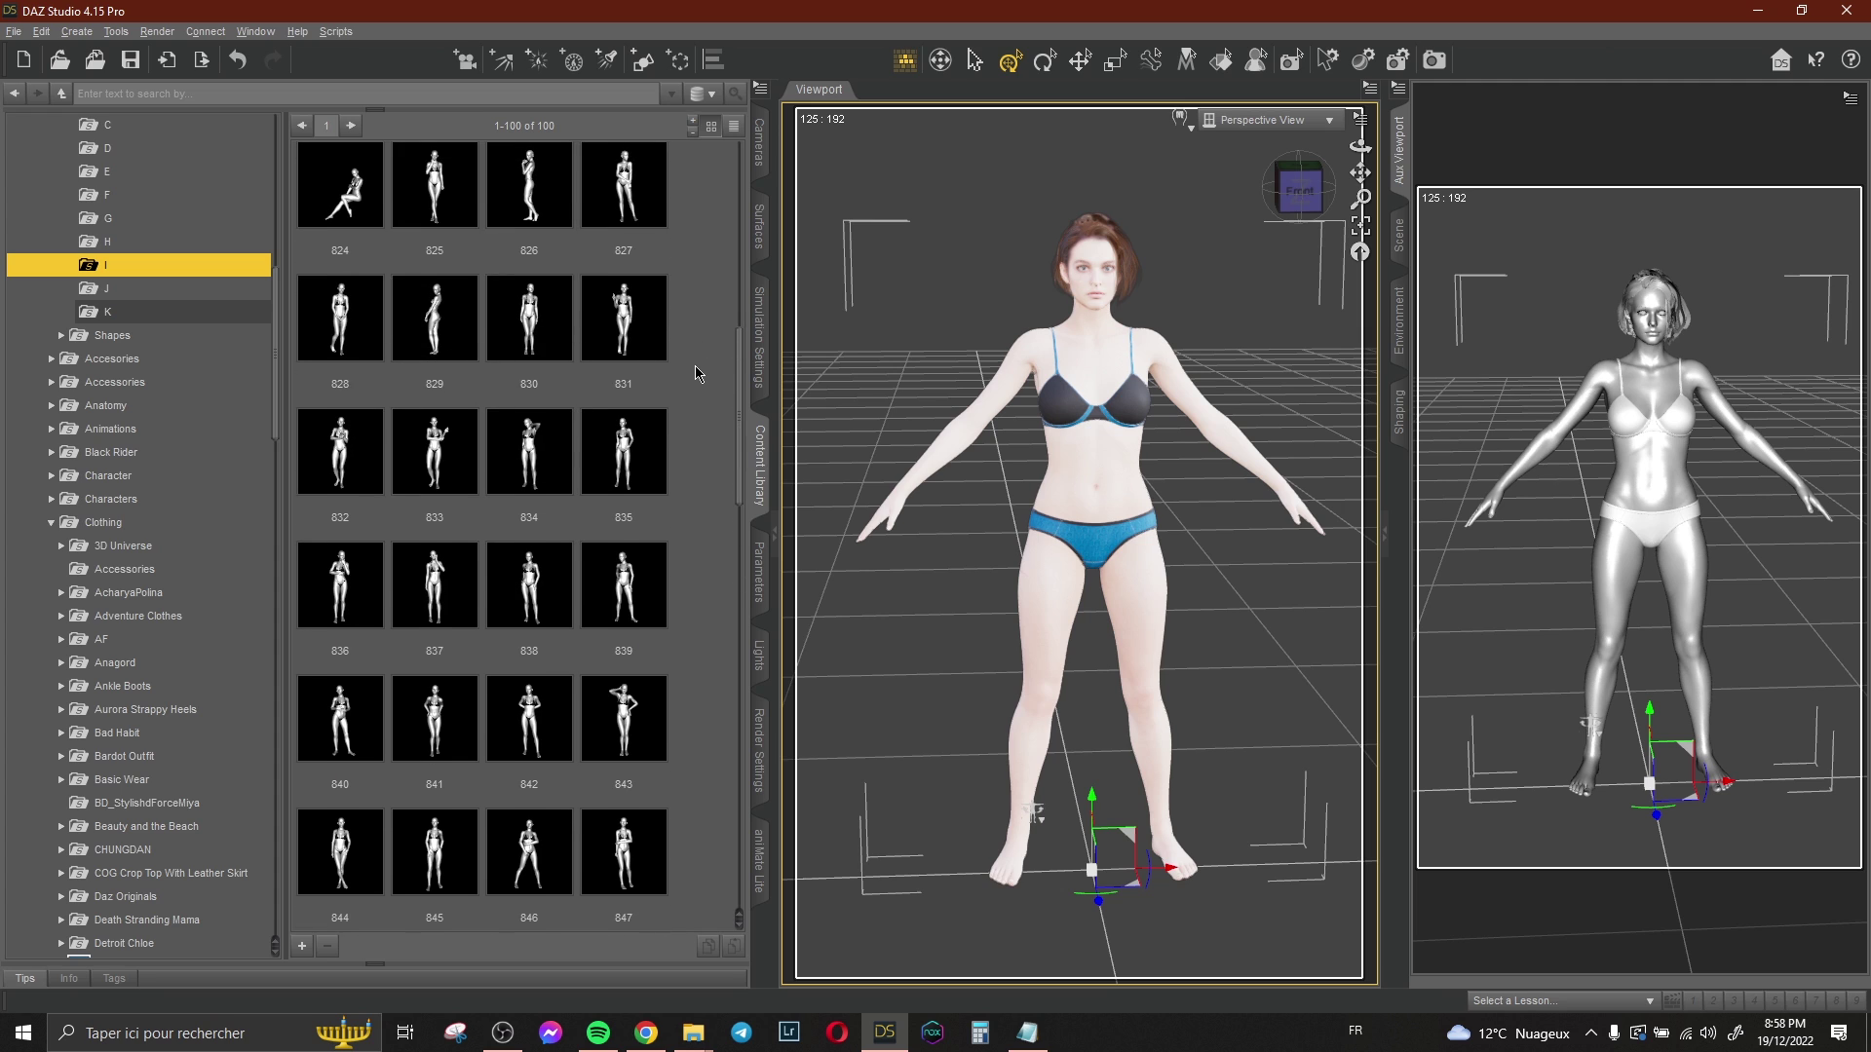
pyautogui.doubleClick(536, 346)
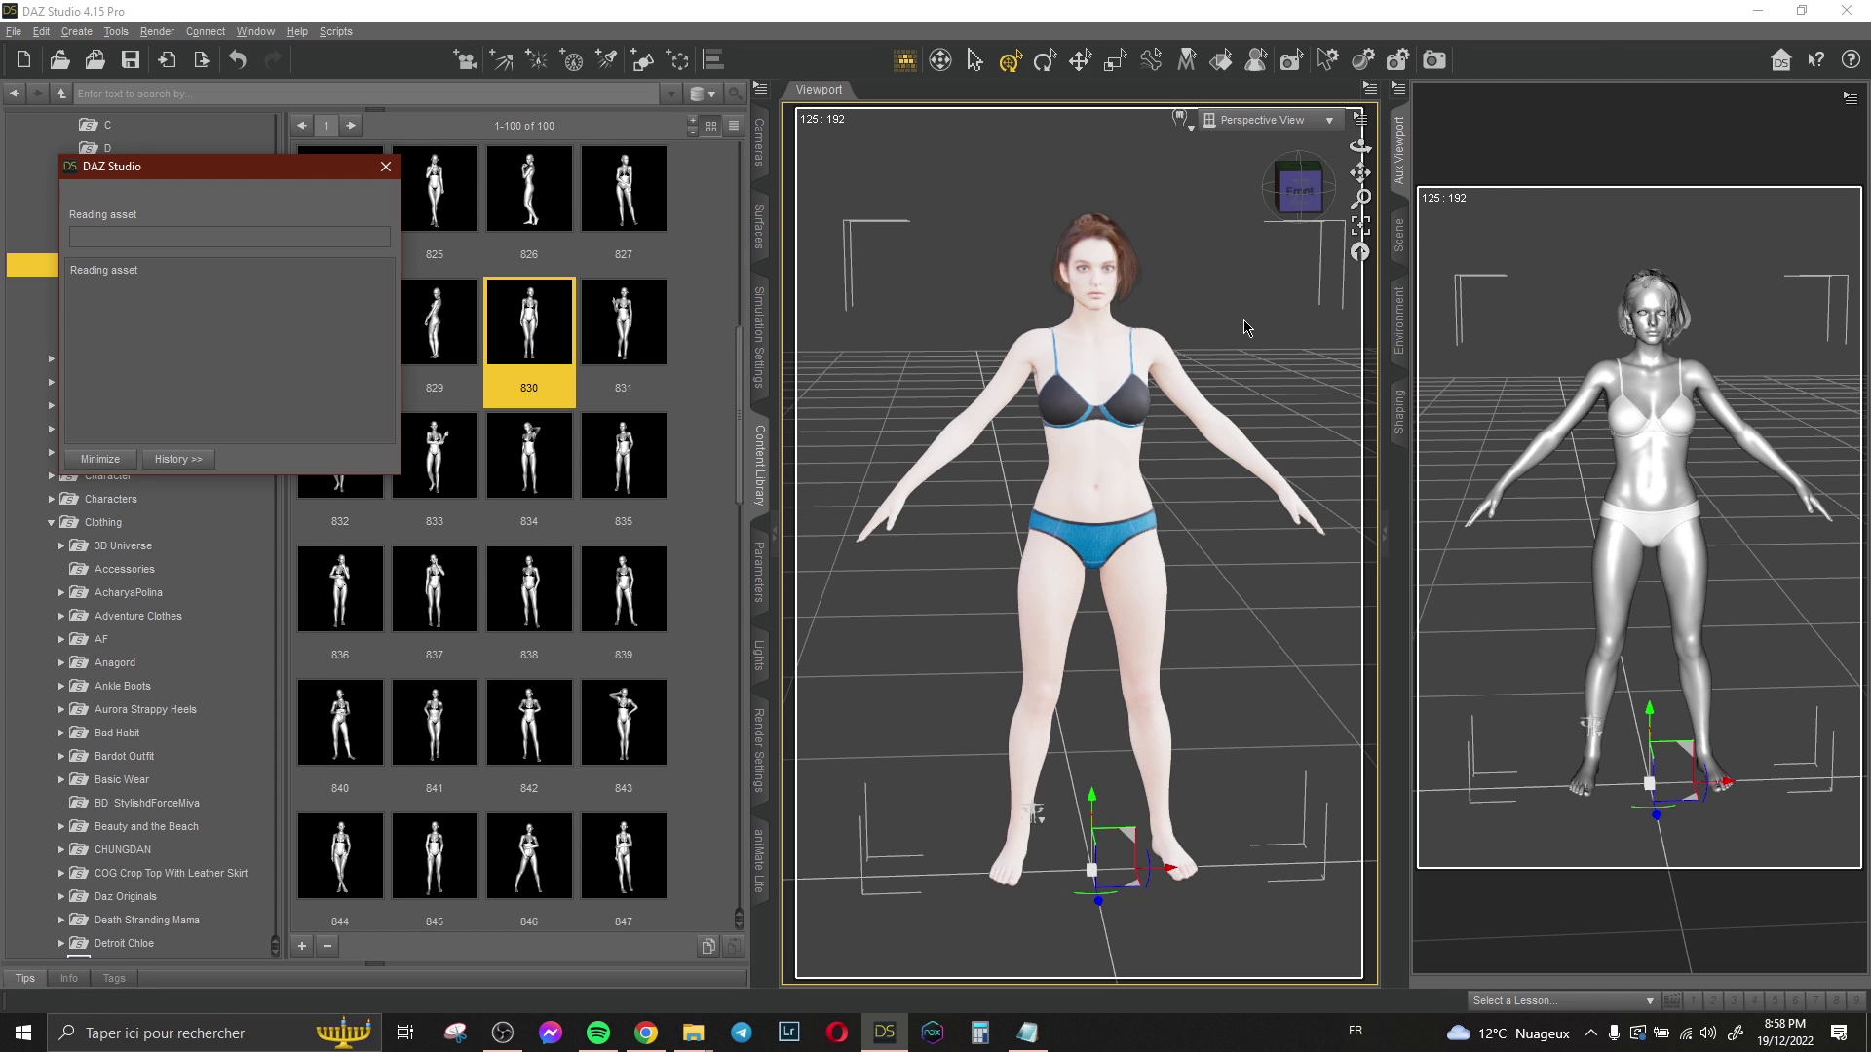
# - Frame the figure's head and torso in the viewport and switch the auxiliary viewport to the rendered Iray preview
pyautogui.moveTo(1360, 172); pyautogui.dragTo(1360, 122, button='right')
pyautogui.moveTo(1360, 172); pyautogui.dragTo(1360, 292)
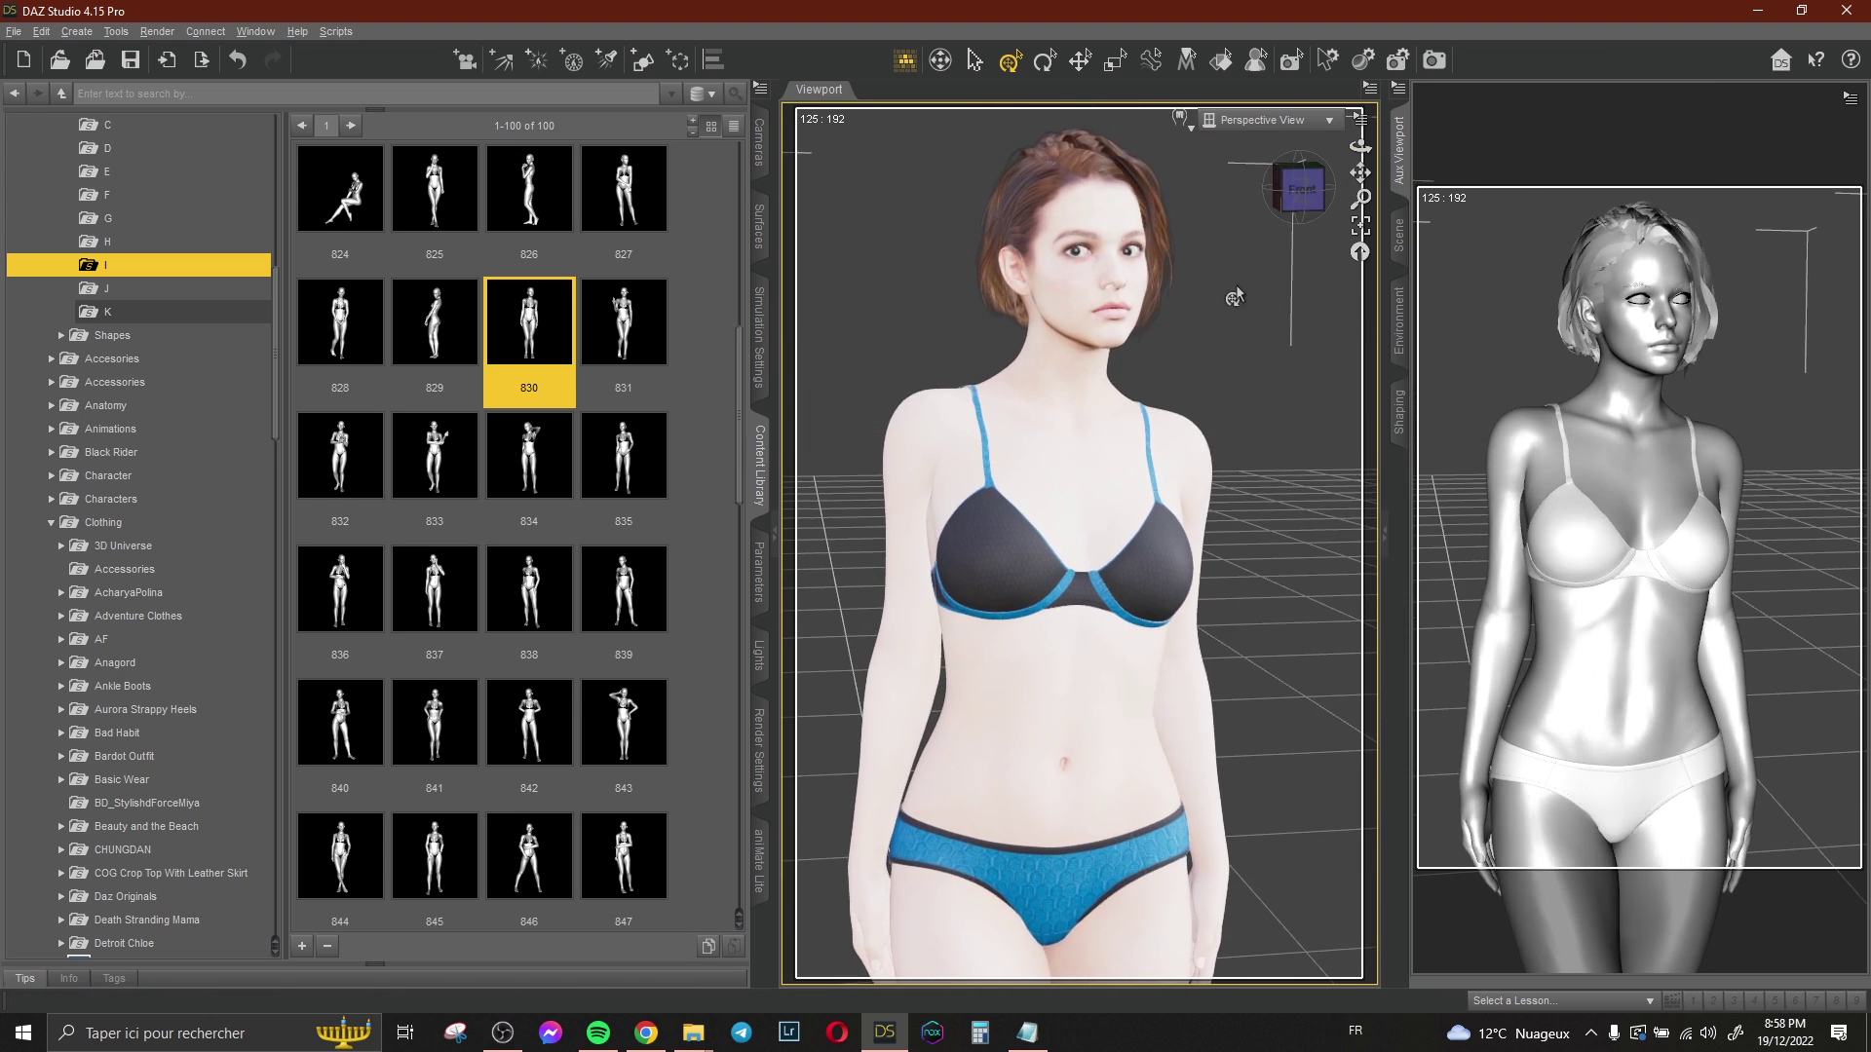
pyautogui.scroll(2, 1232, 296)
pyautogui.moveTo(1360, 199); pyautogui.dragTo(1360, 253)
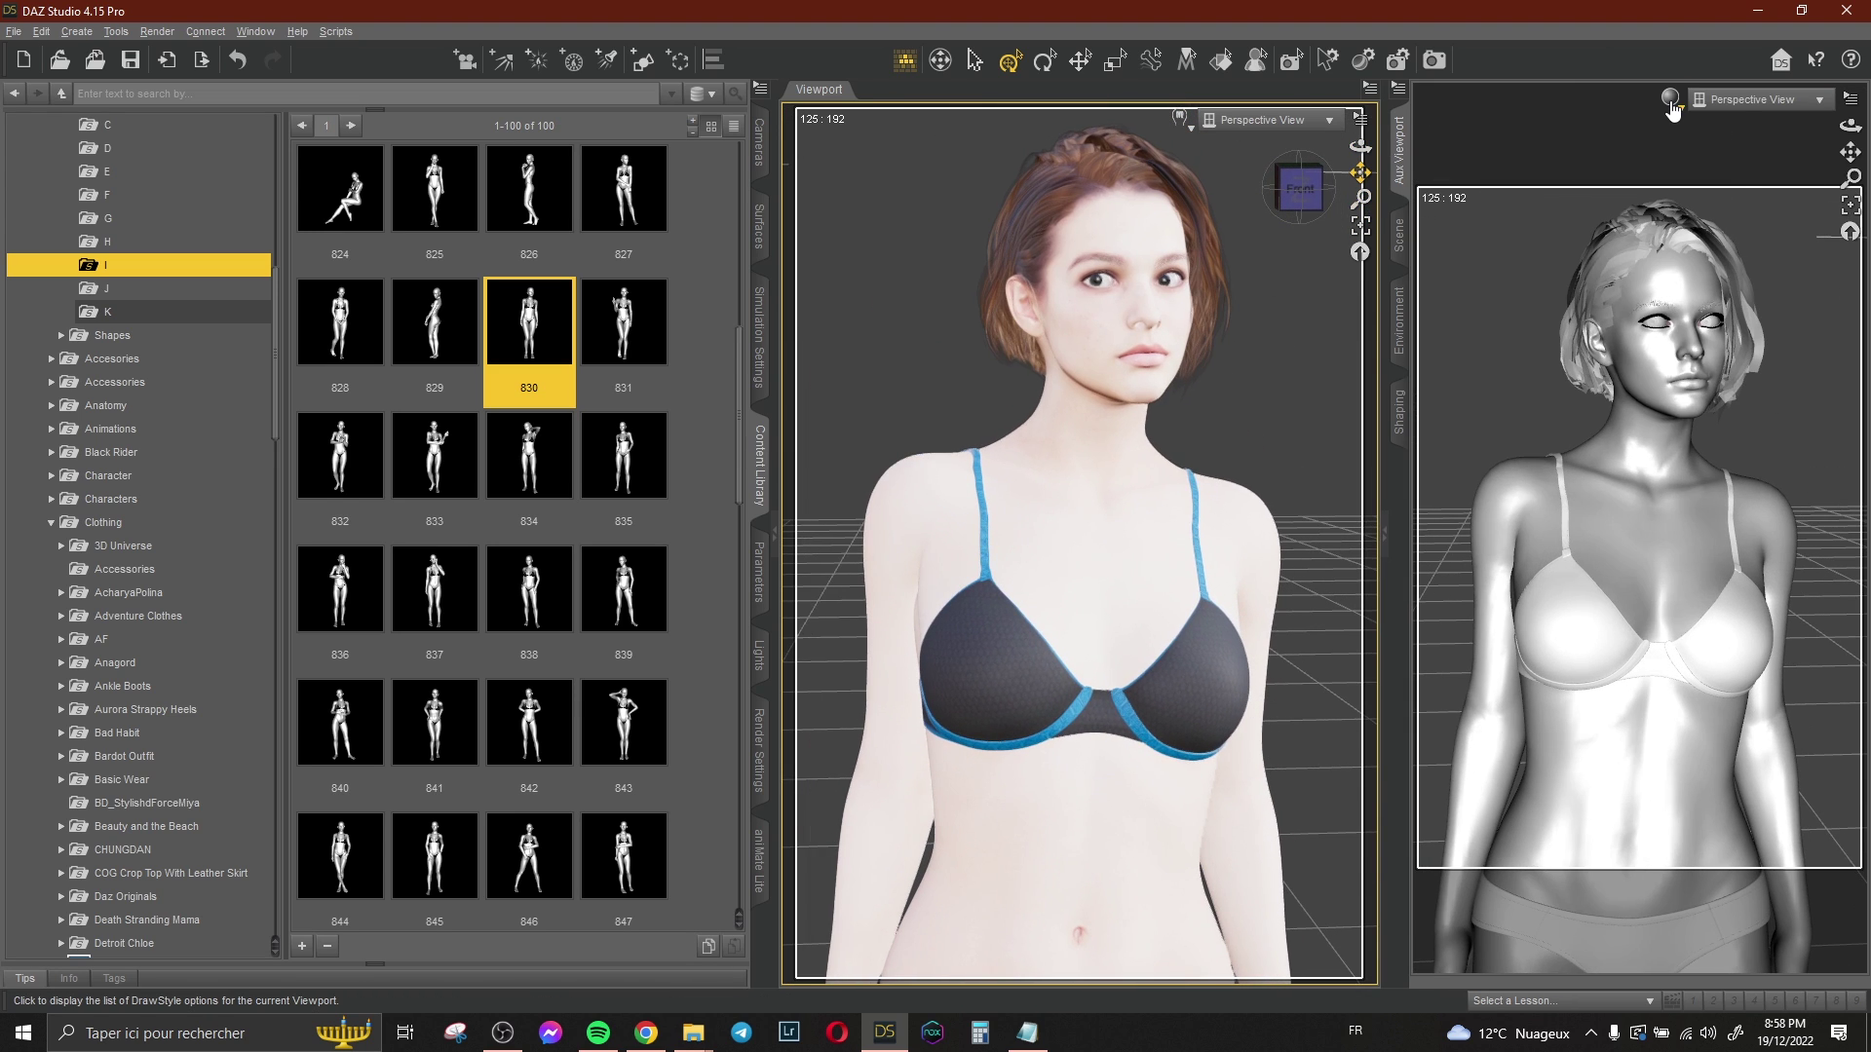
pyautogui.rightClick(1601, 163)
pyautogui.click(1670, 192)
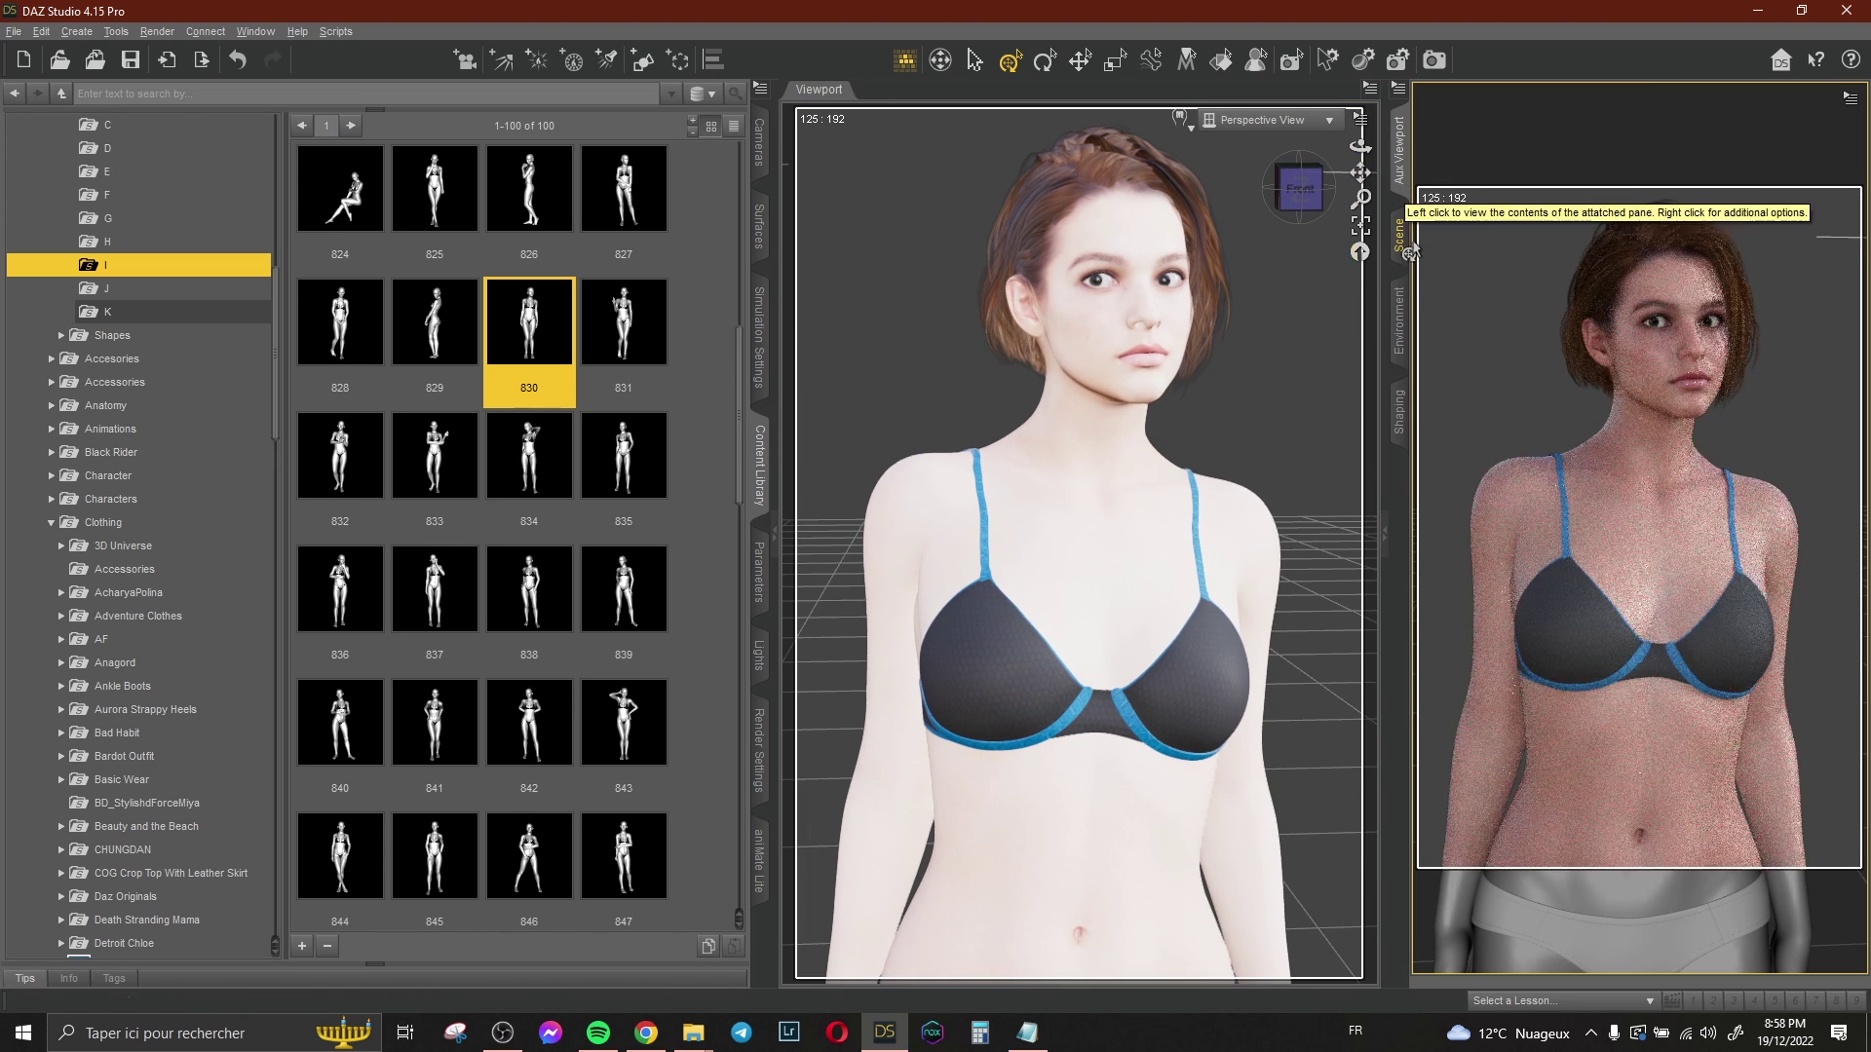
# - Set the base color of the hair surface to near-black, RGB 16, 16, 16
pyautogui.click(1399, 236)
pyautogui.click(1496, 263)
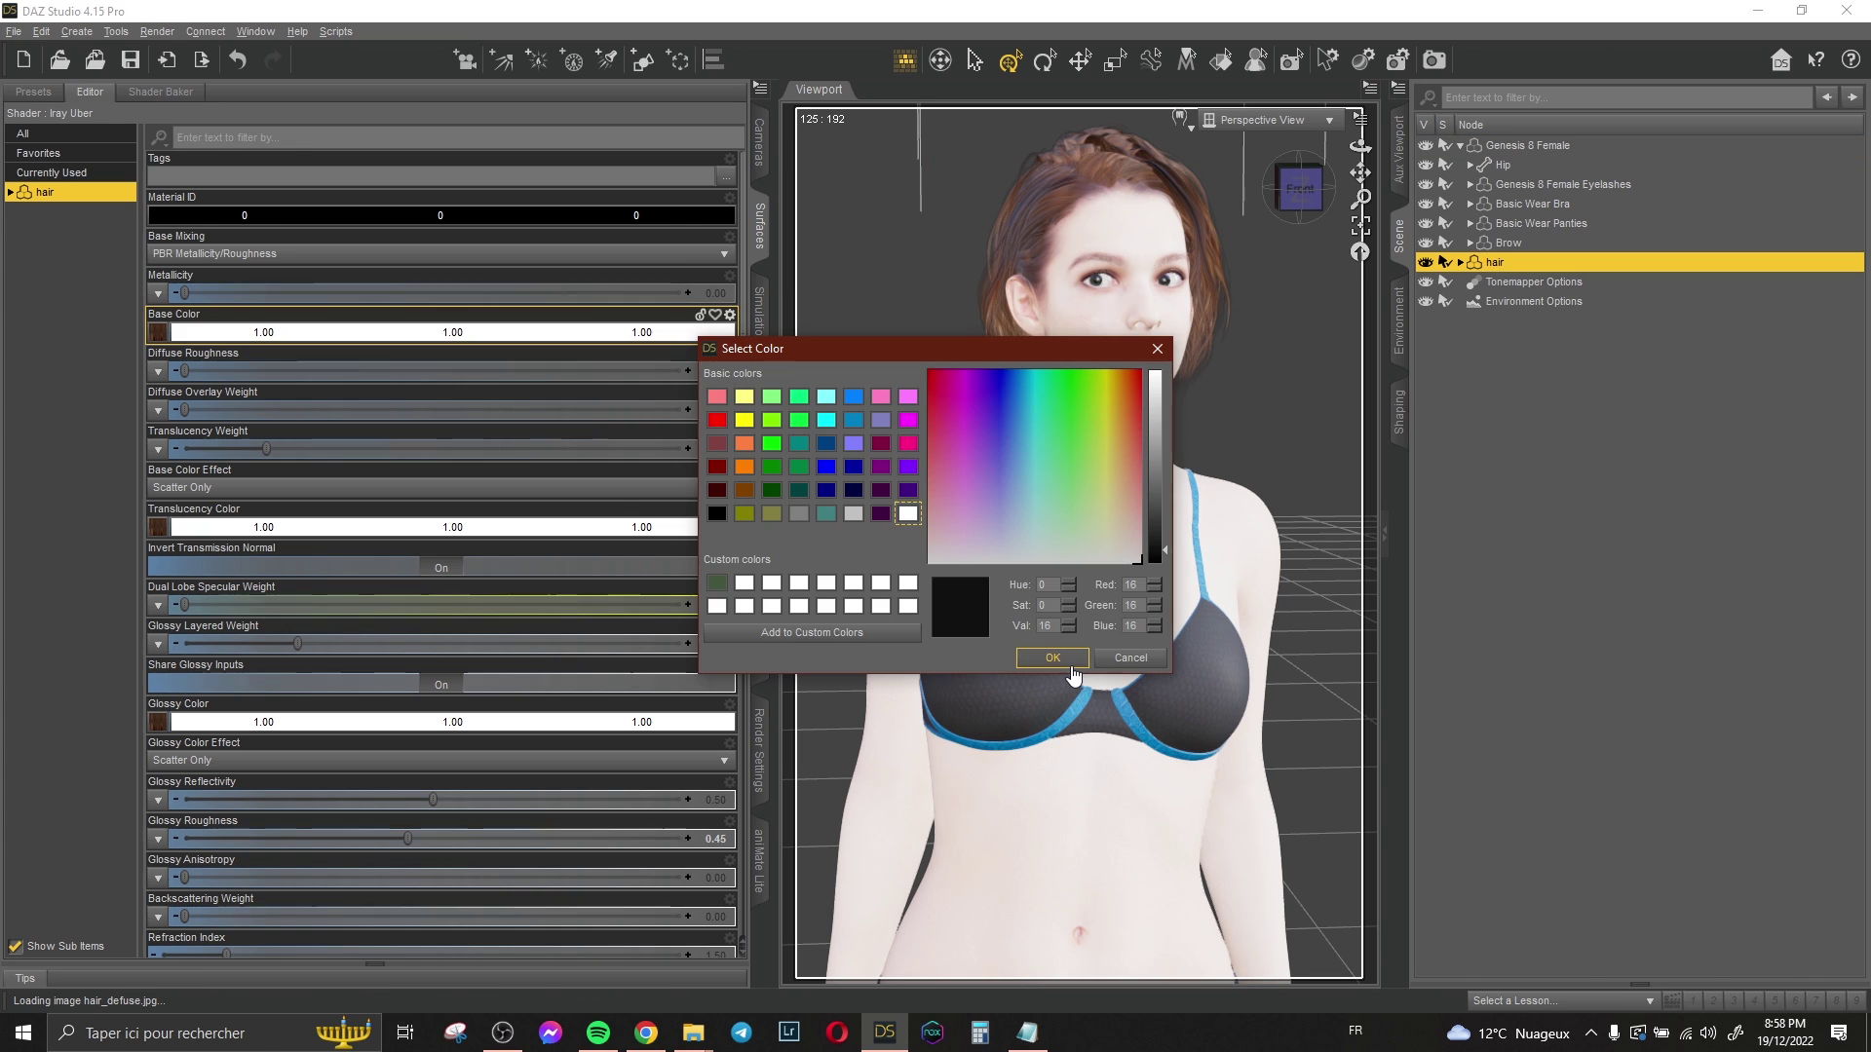
pyautogui.press('Return')
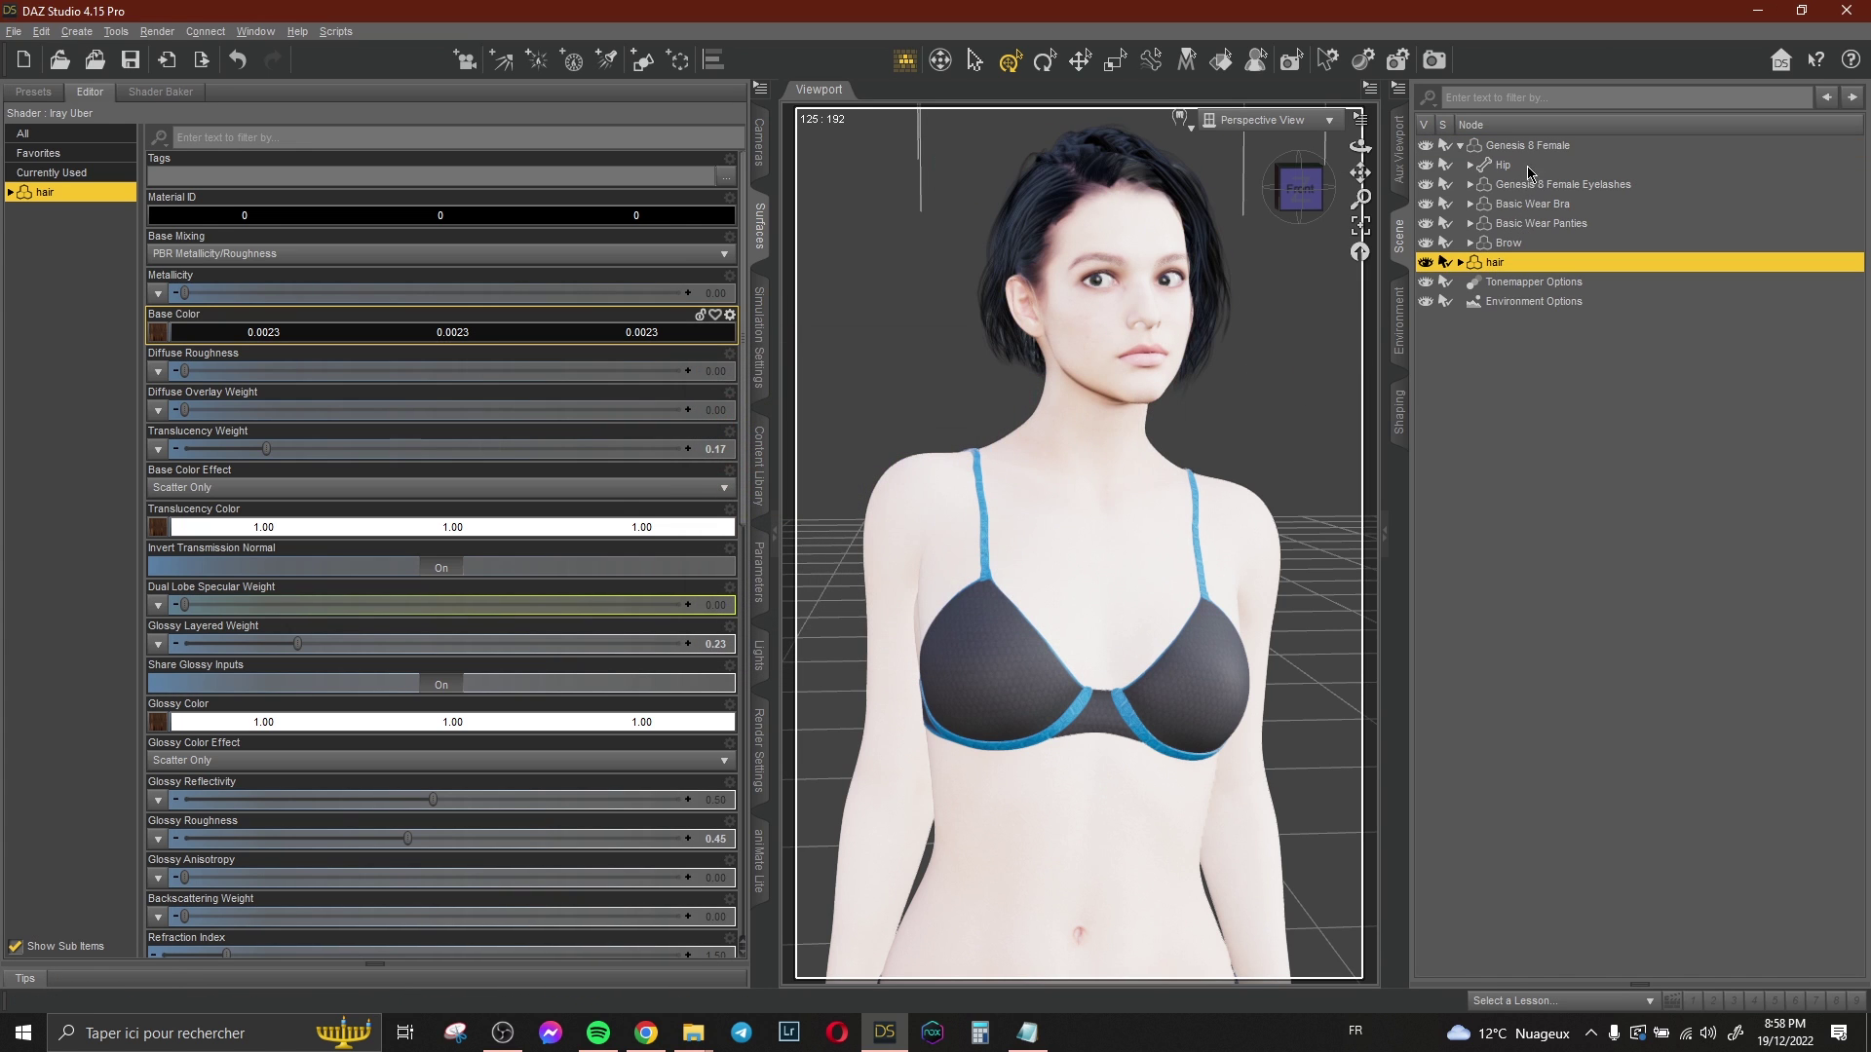
# - Dress the Genesis 8 Female figure in the COG Crop Top and the COG Leather Skirt
pyautogui.click(1527, 145)
pyautogui.click(760, 477)
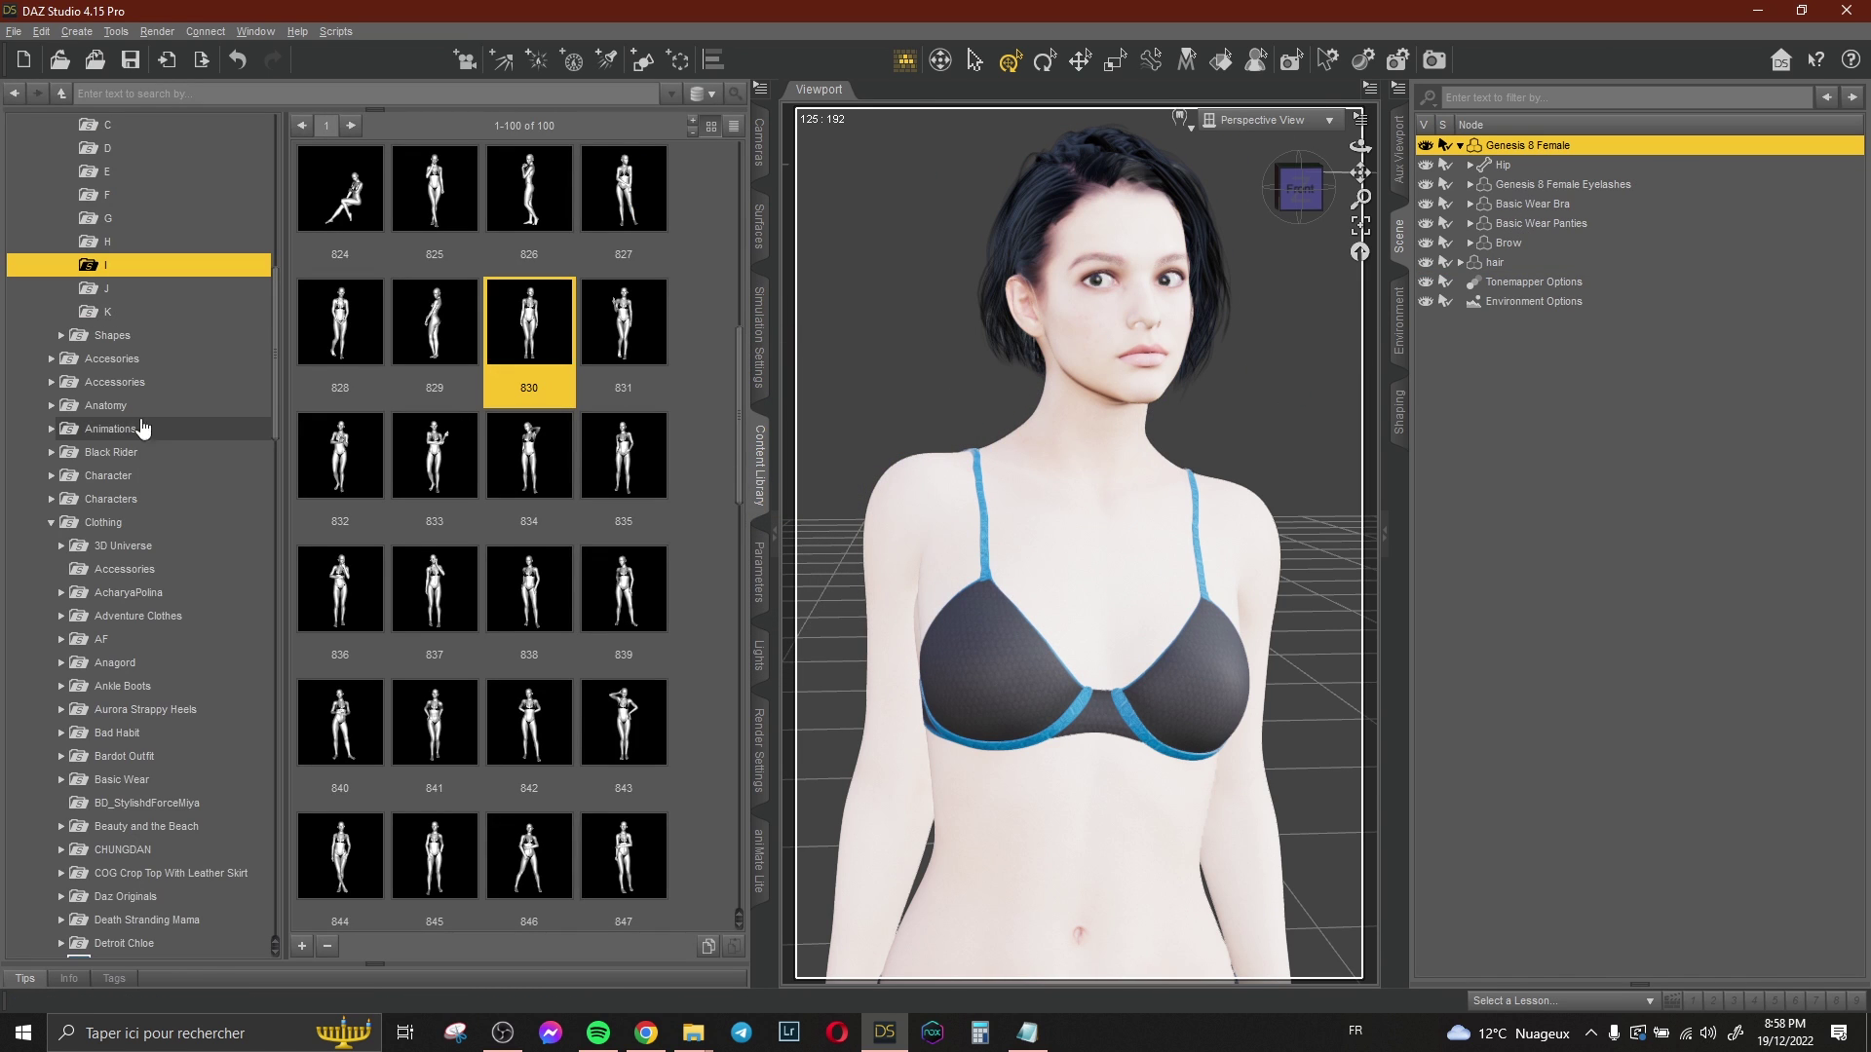
pyautogui.scroll(6, 146, 478)
pyautogui.scroll(-10, 175, 487)
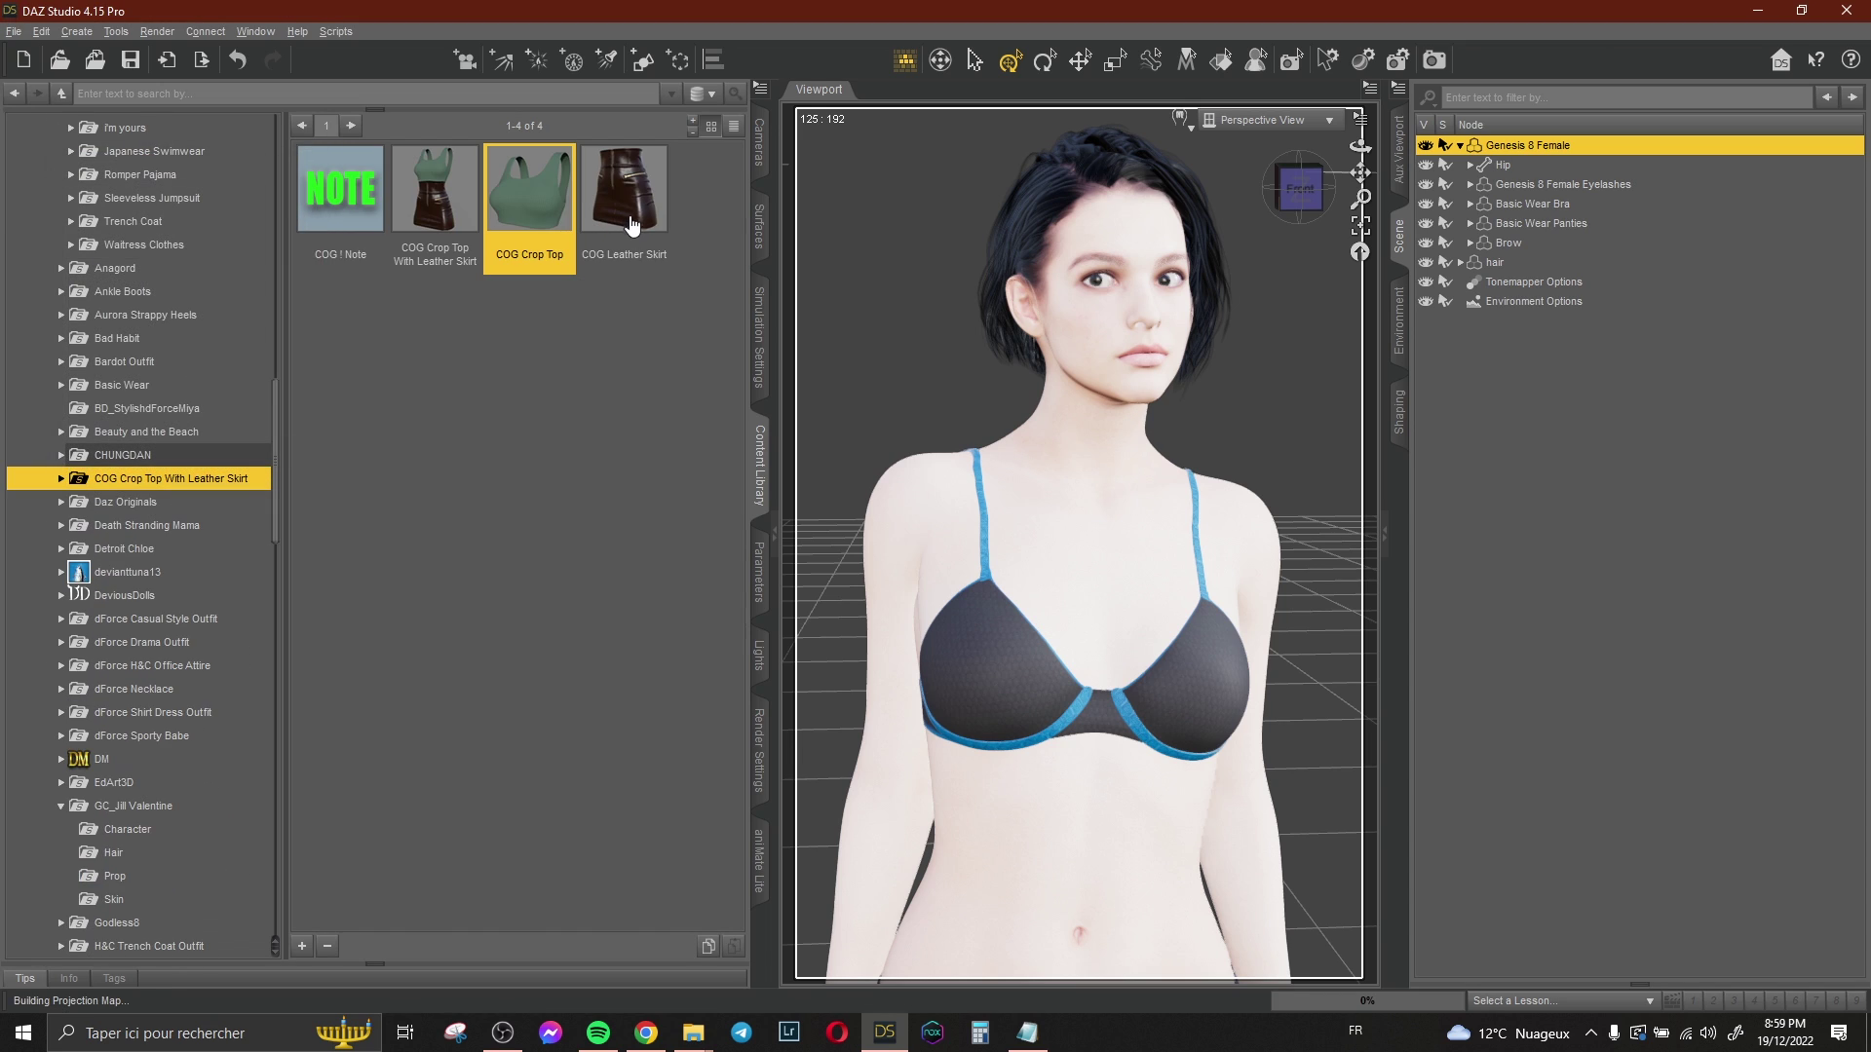
pyautogui.doubleClick(638, 220)
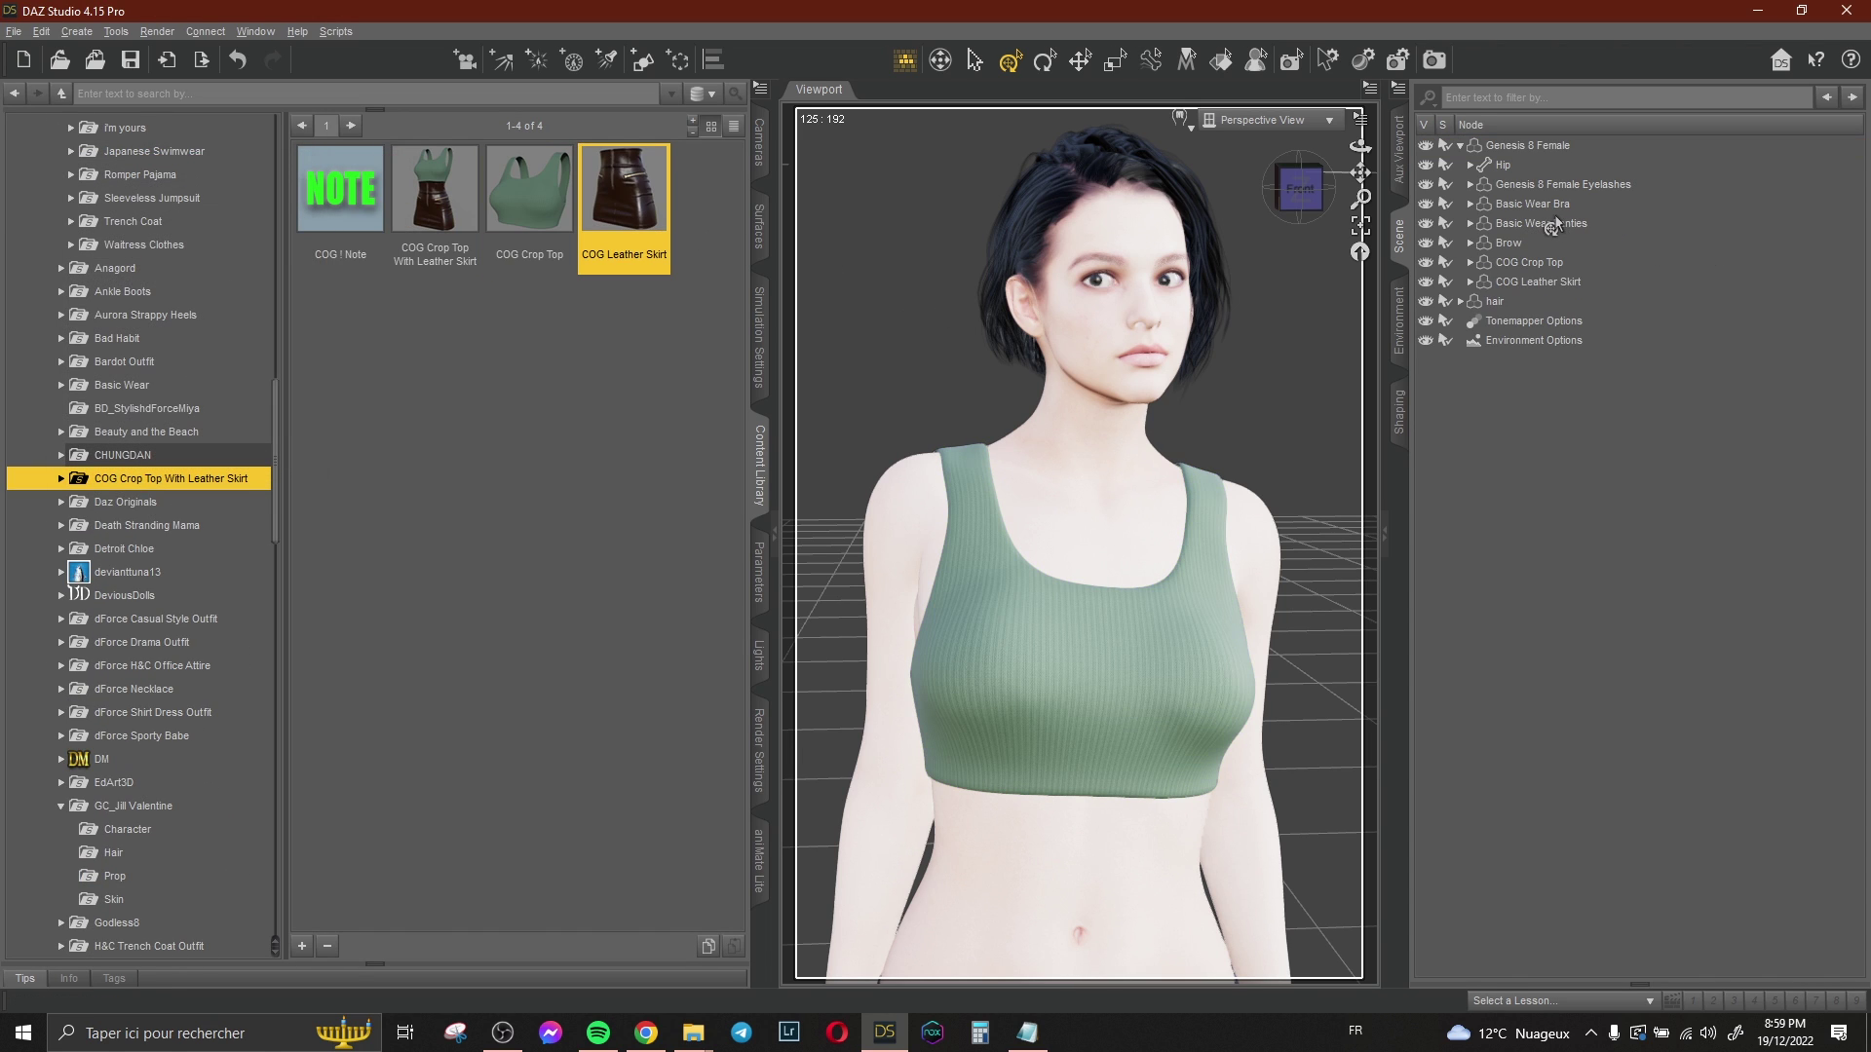
# - Delete the Basic Wear Bra and Basic Wear Panties from the scene
pyautogui.click(1539, 205)
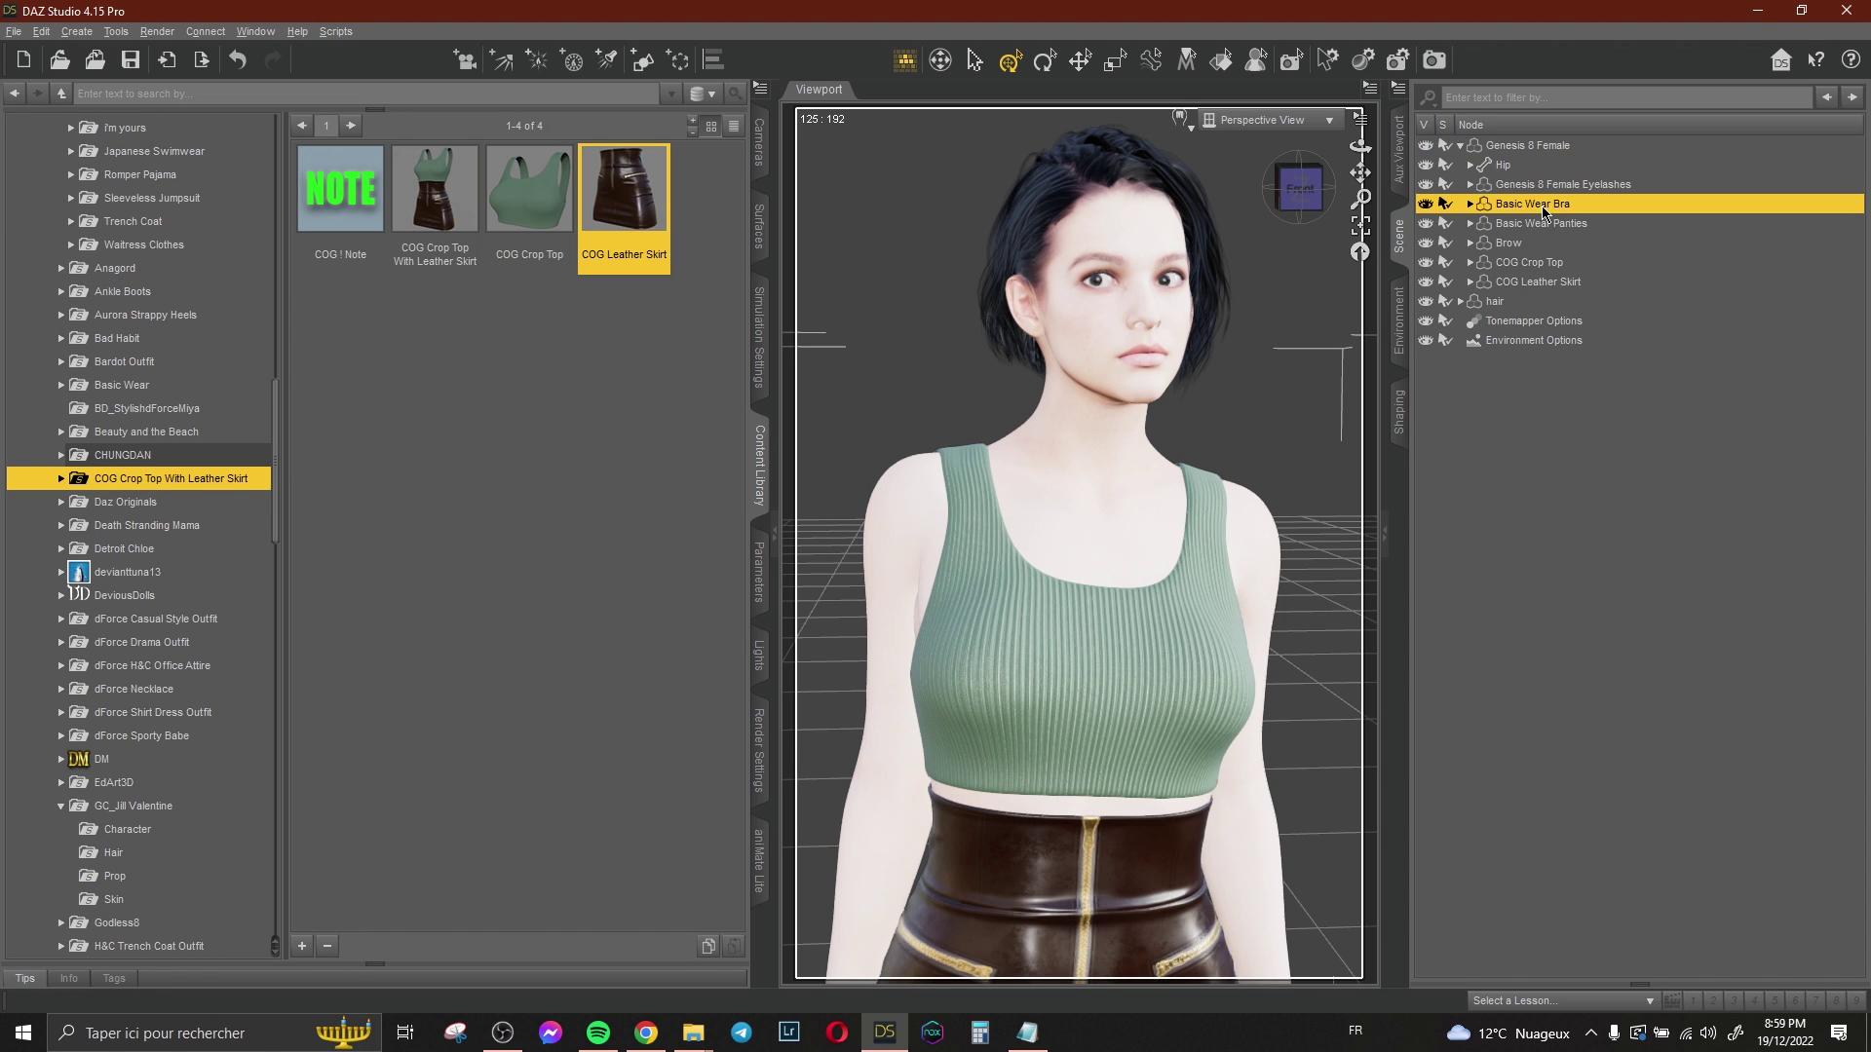
pyautogui.keyDown('shift'); pyautogui.click(1541, 223); pyautogui.keyUp('shift')
pyautogui.press('Delete')
# - Apply a grey-green digital camo material to the crop top and the 10 Green Dark material to the leather skirt, checking the preview
pyautogui.click(1540, 230)
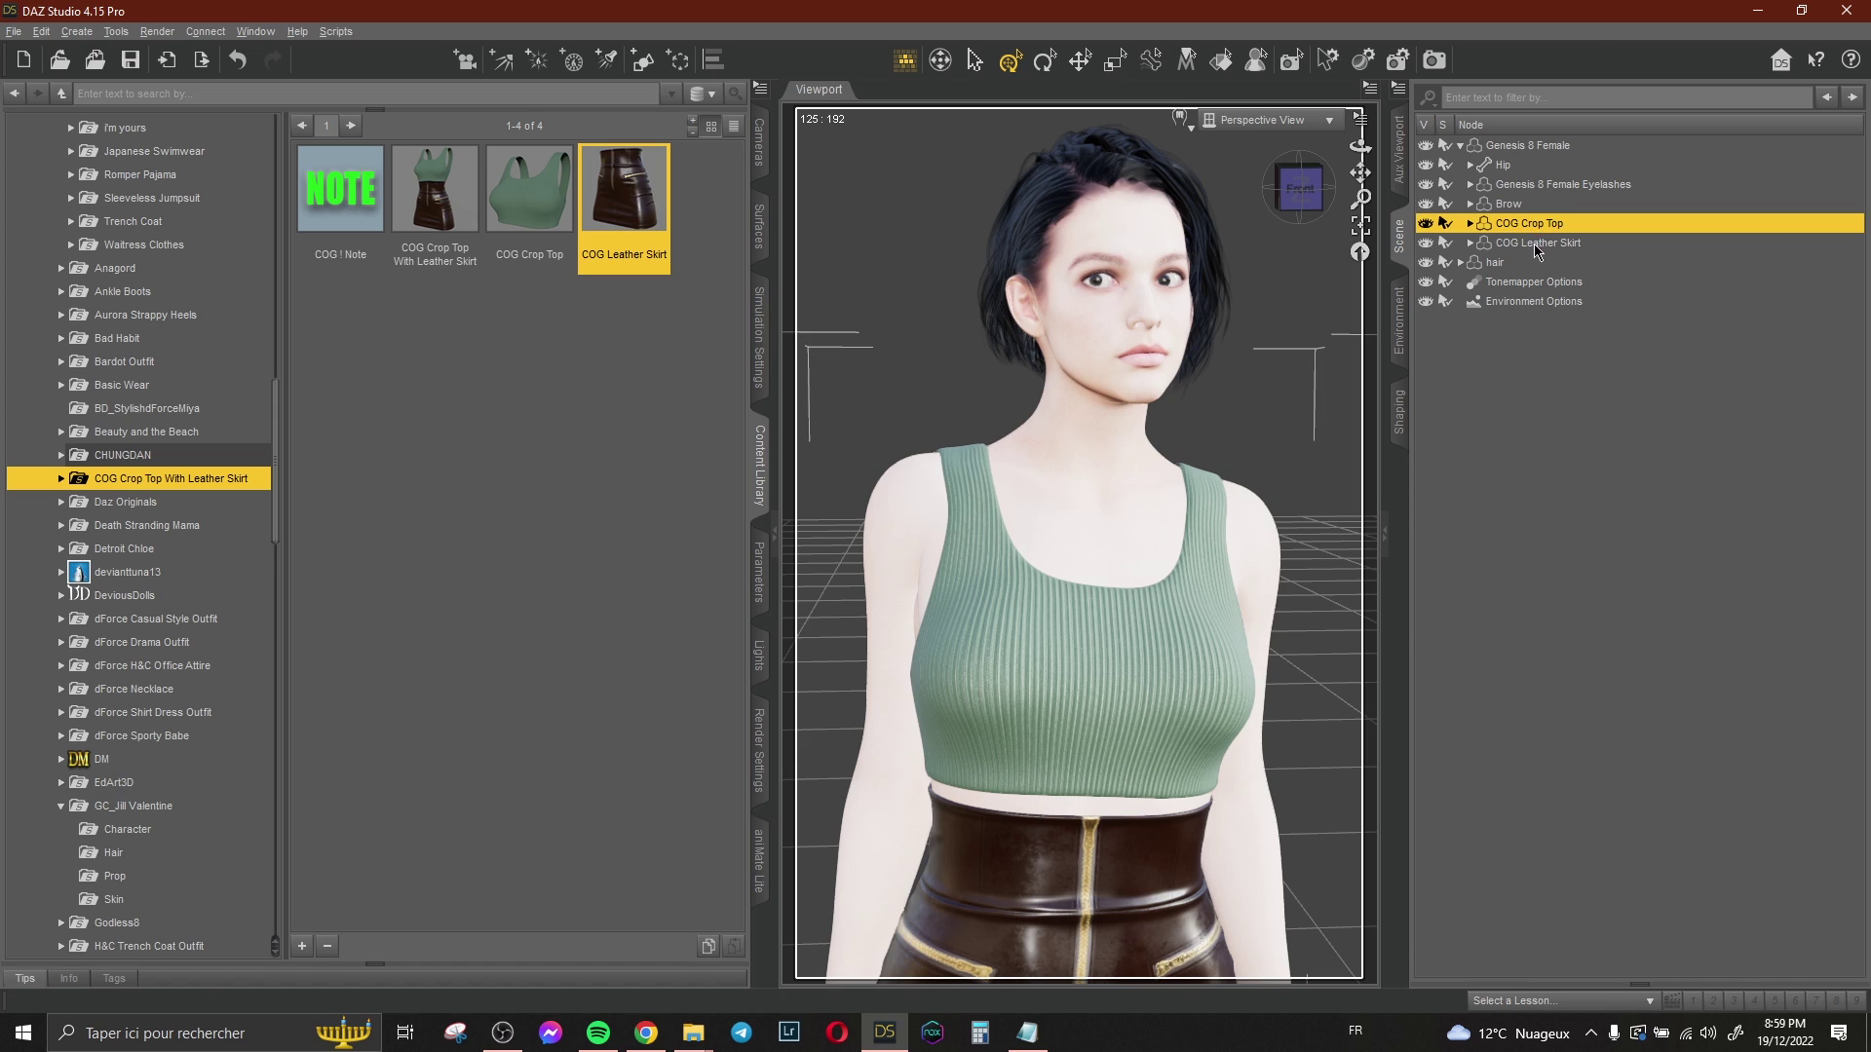
pyautogui.keyDown('shift'); pyautogui.click(1537, 244); pyautogui.keyUp('shift')
pyautogui.doubleClick(190, 478)
pyautogui.click(156, 572)
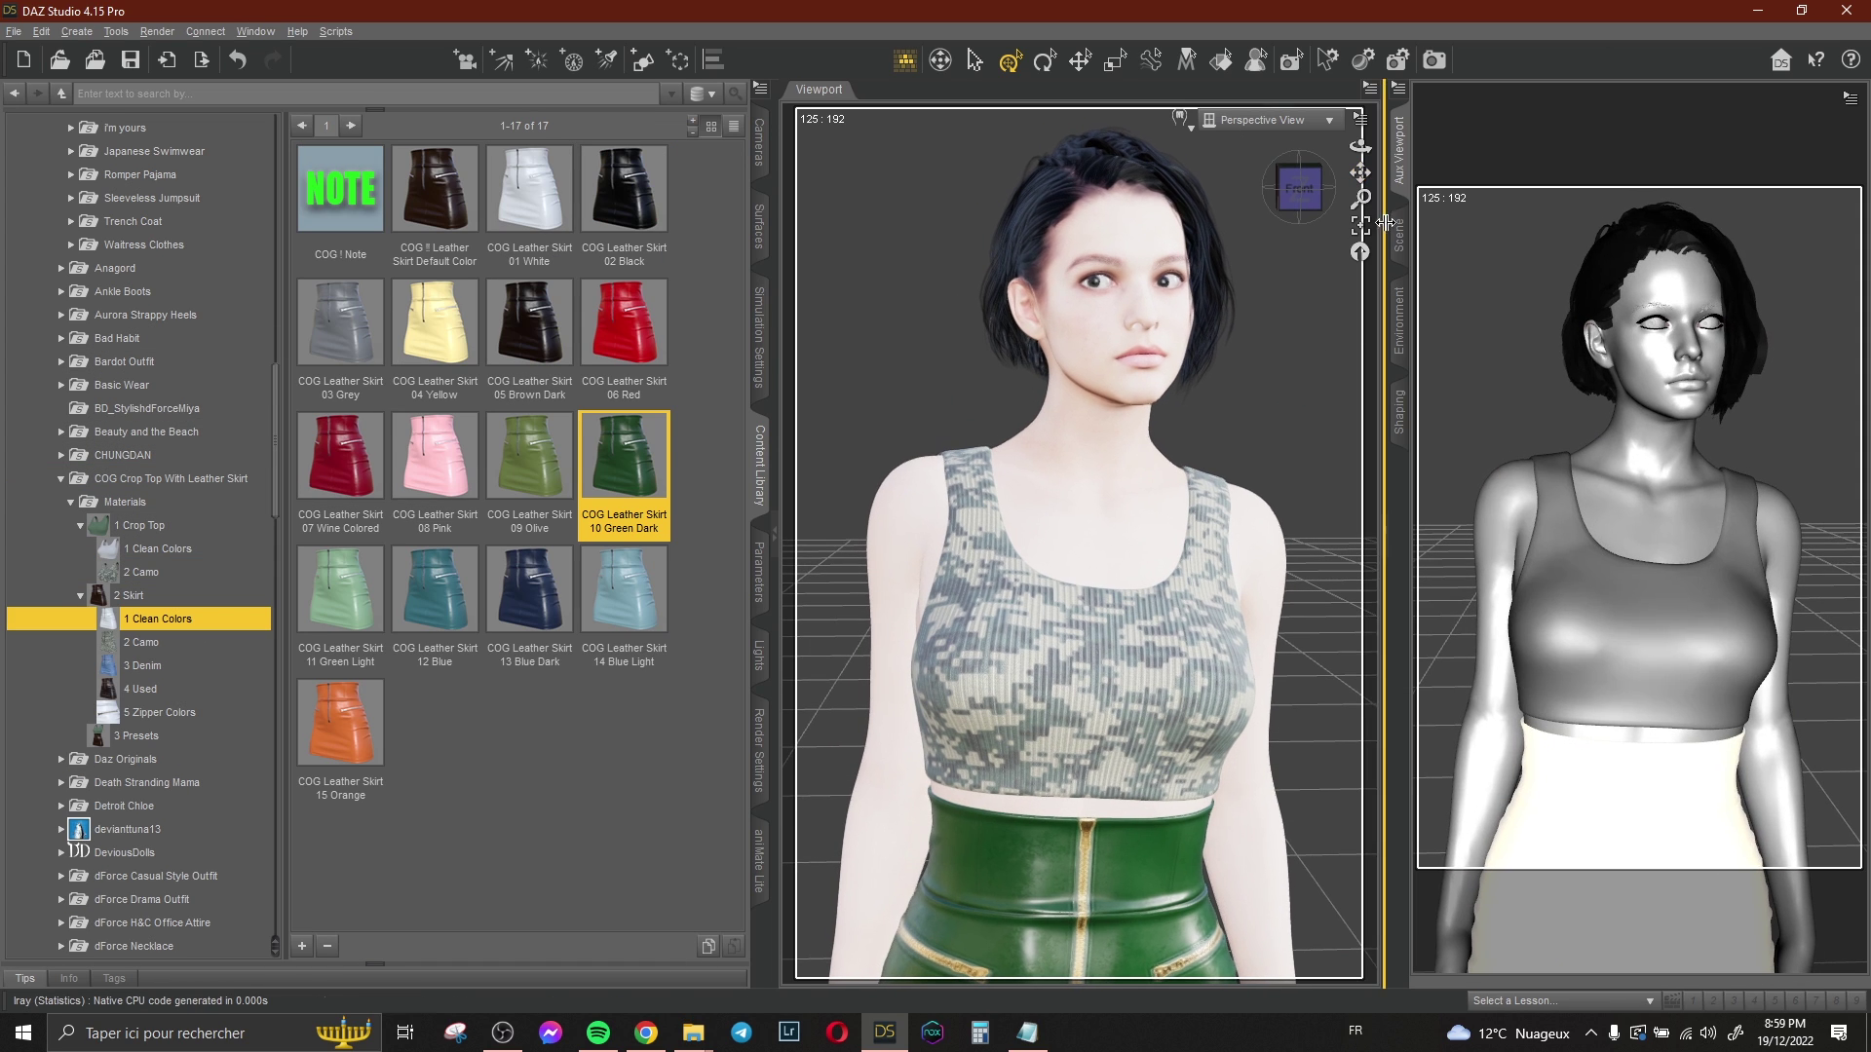
pyautogui.click(1399, 234)
pyautogui.click(1399, 151)
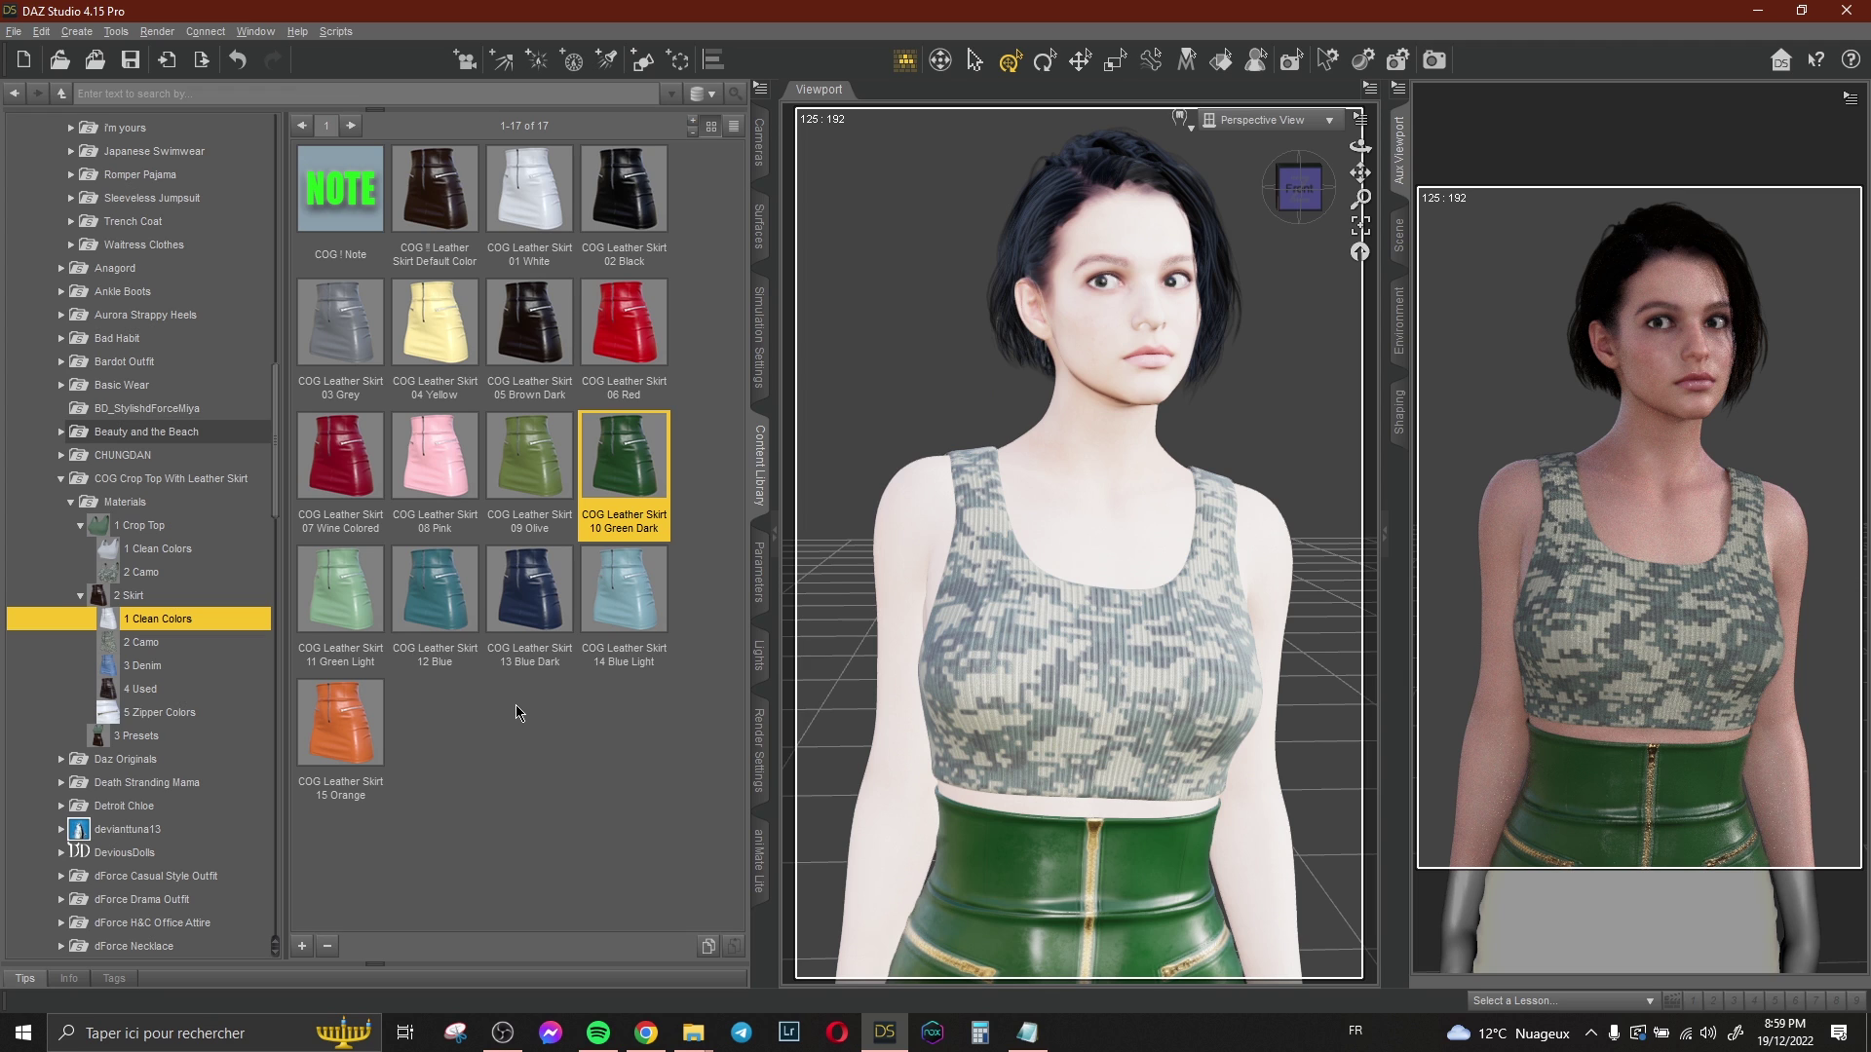
# - Browse the lettered folders of the Genesis 8 Female POSES PACK to compare the available poses
pyautogui.scroll(7, 217, 472)
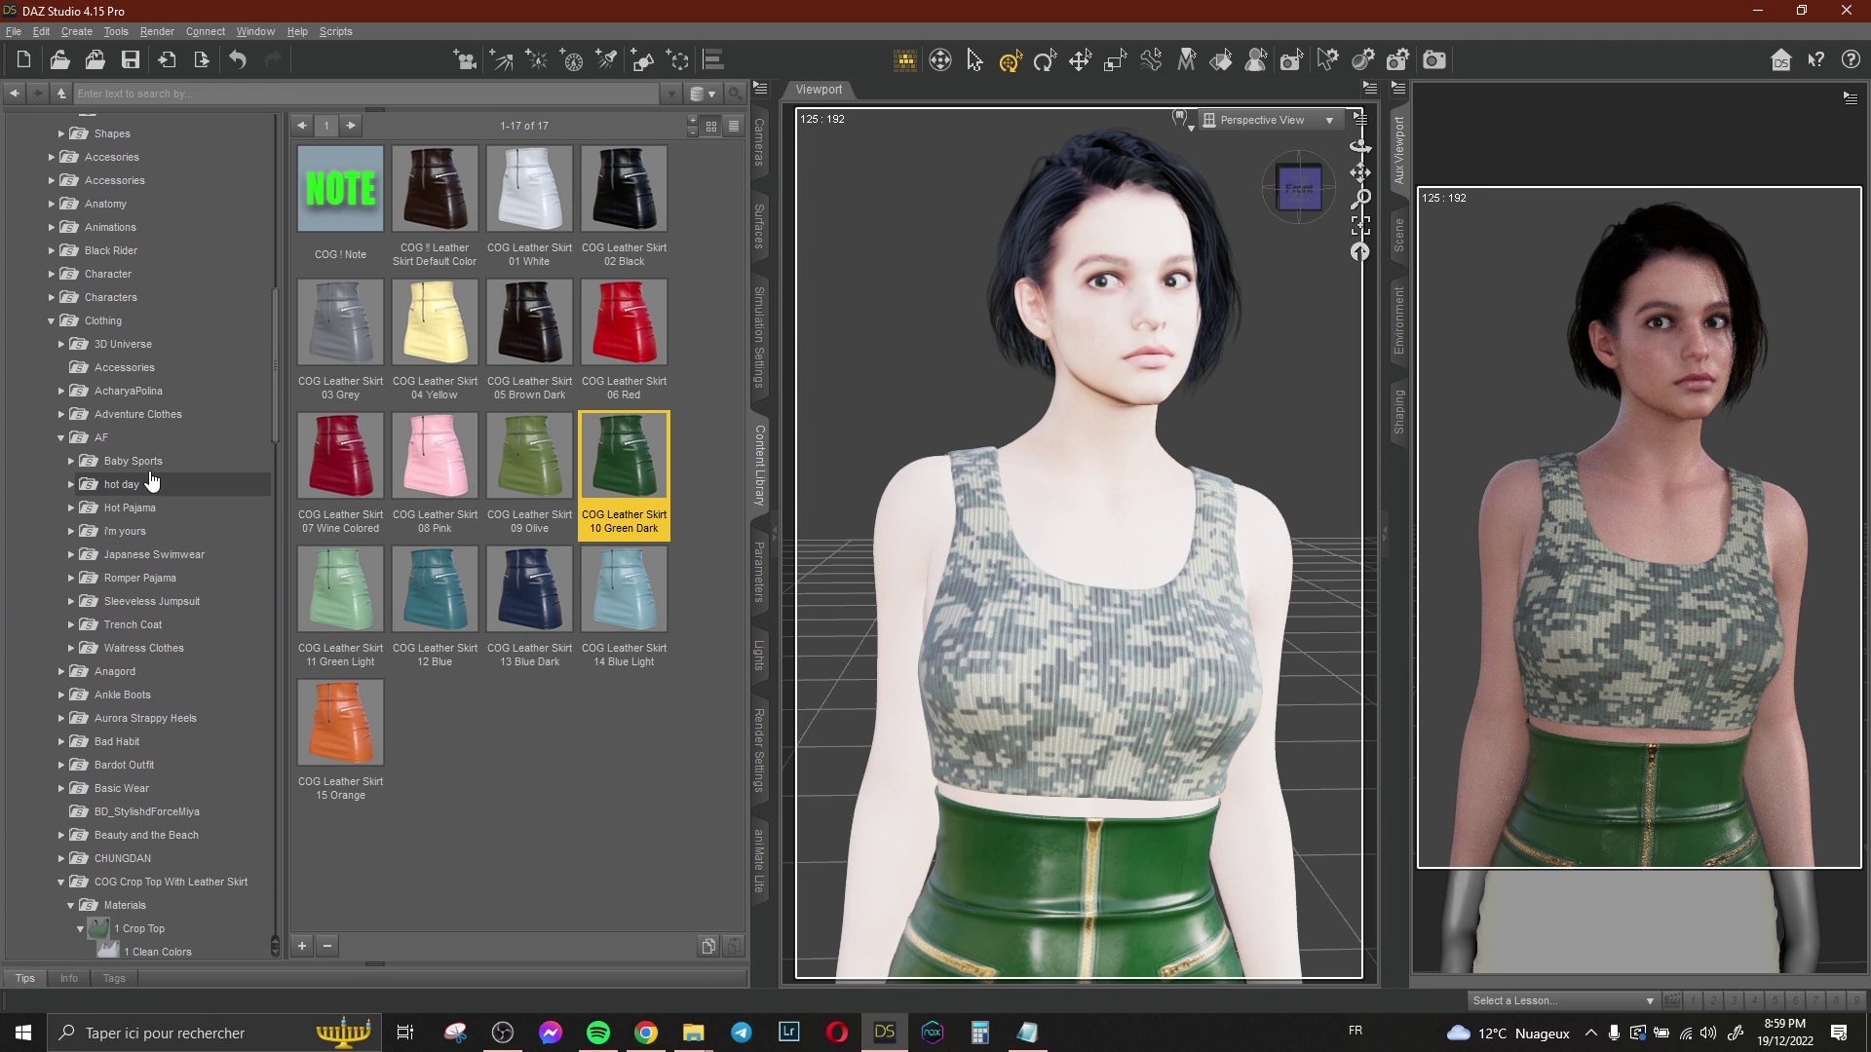
pyautogui.scroll(5, 159, 450)
pyautogui.click(127, 279)
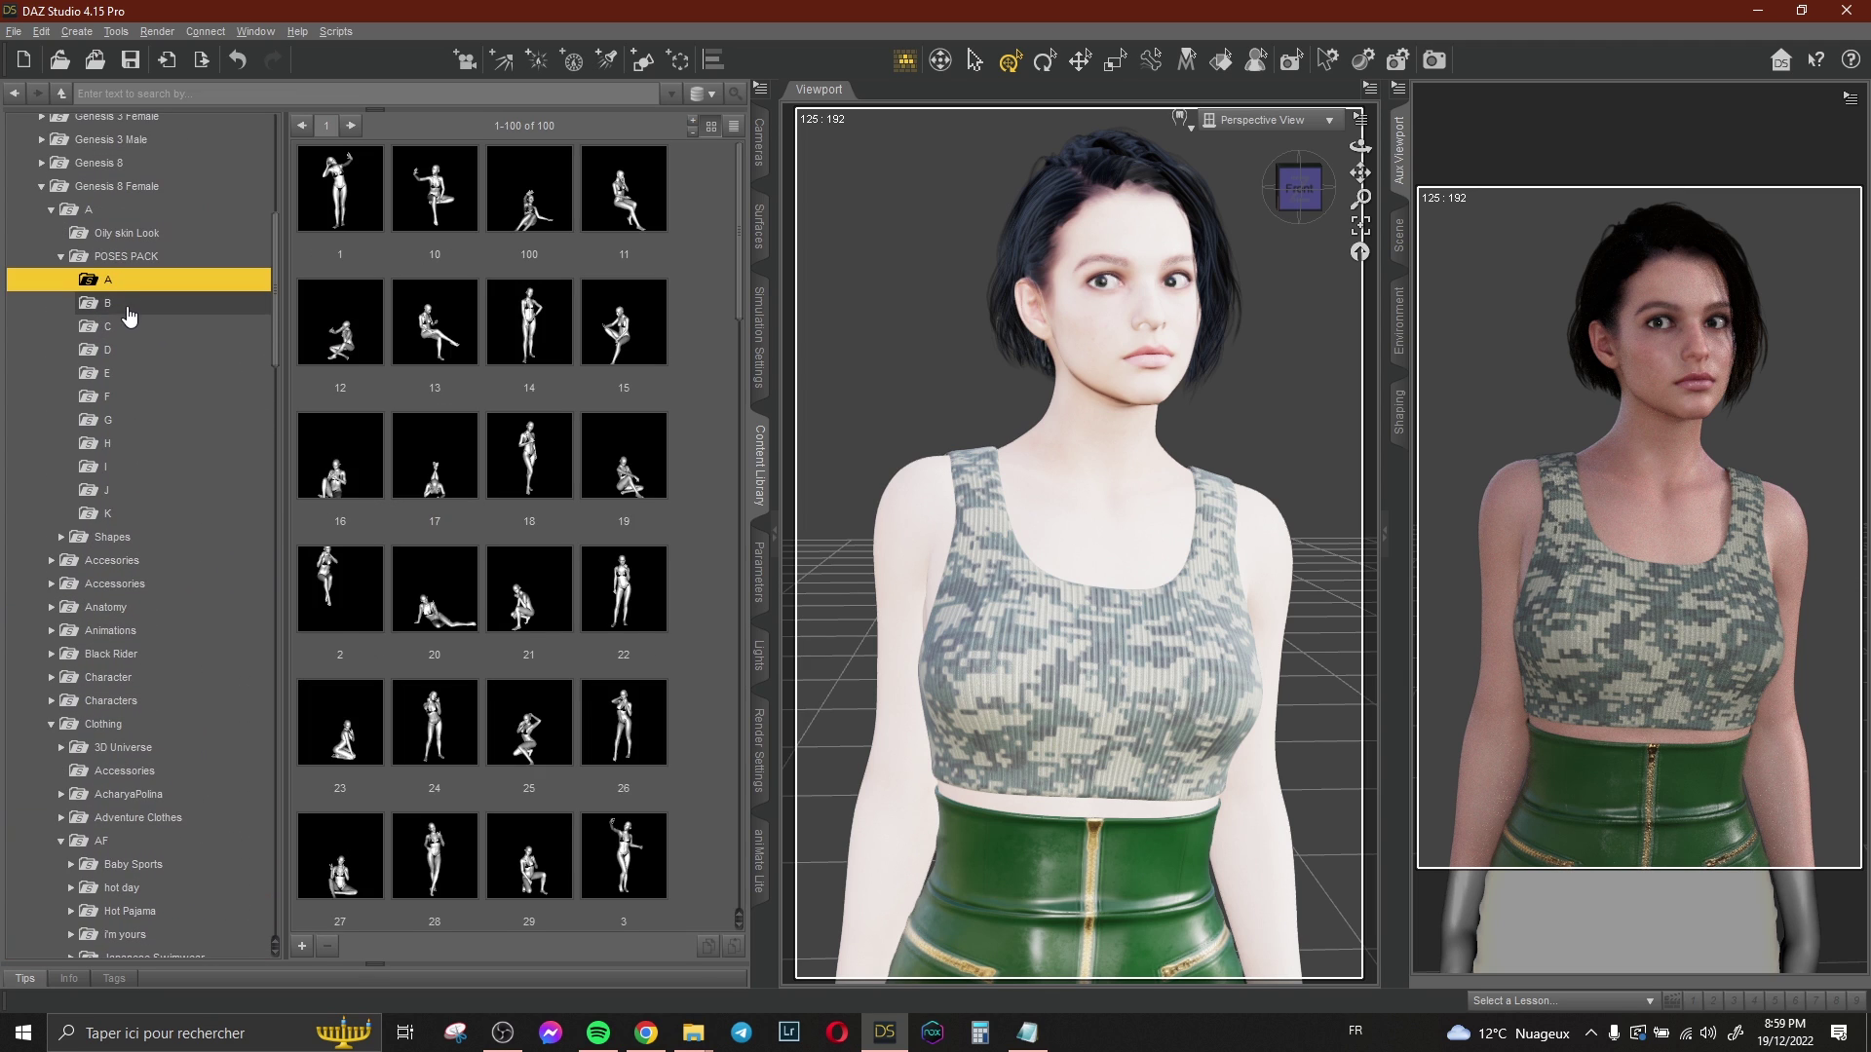
pyautogui.click(120, 351)
pyautogui.click(117, 374)
pyautogui.click(117, 396)
pyautogui.click(117, 420)
pyautogui.click(117, 467)
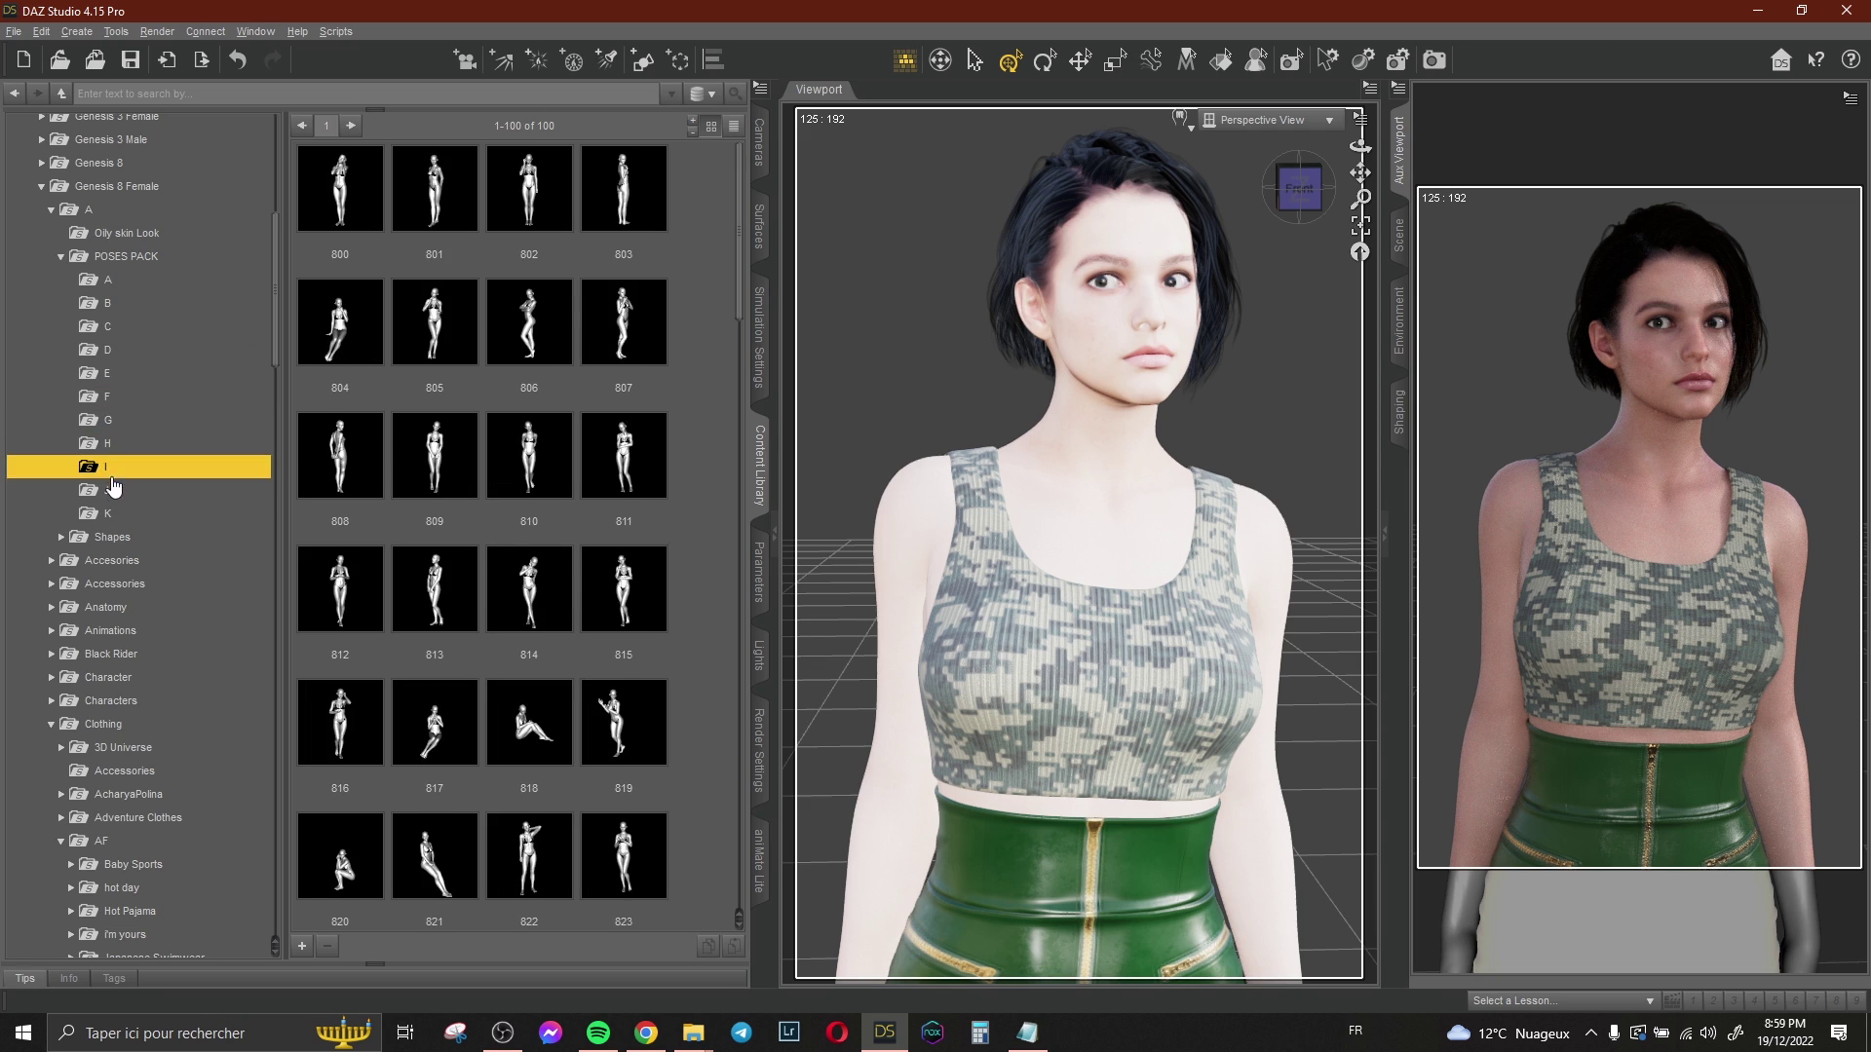
pyautogui.click(116, 490)
pyautogui.click(127, 397)
pyautogui.click(129, 327)
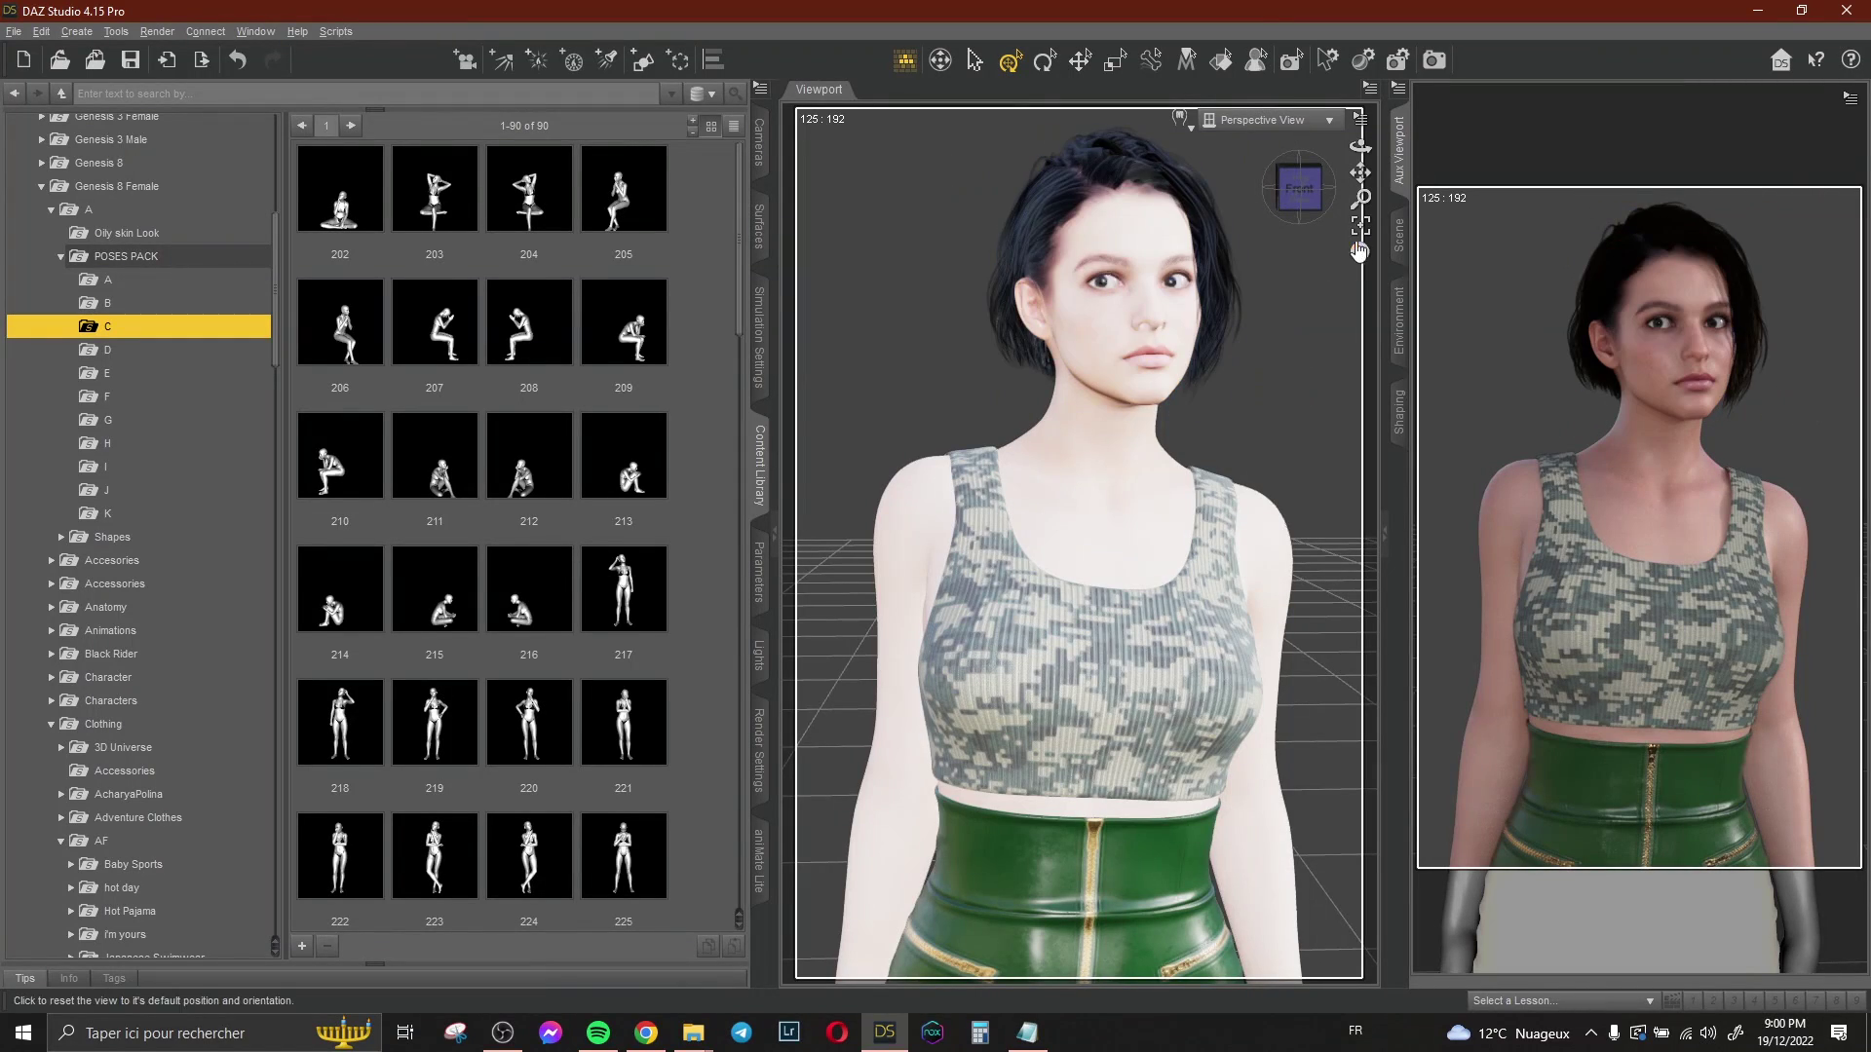
# - Load the Portraits Light preset from the Portrait Light set of rdaughter lights in the light presets
pyautogui.scroll(6, 147, 283)
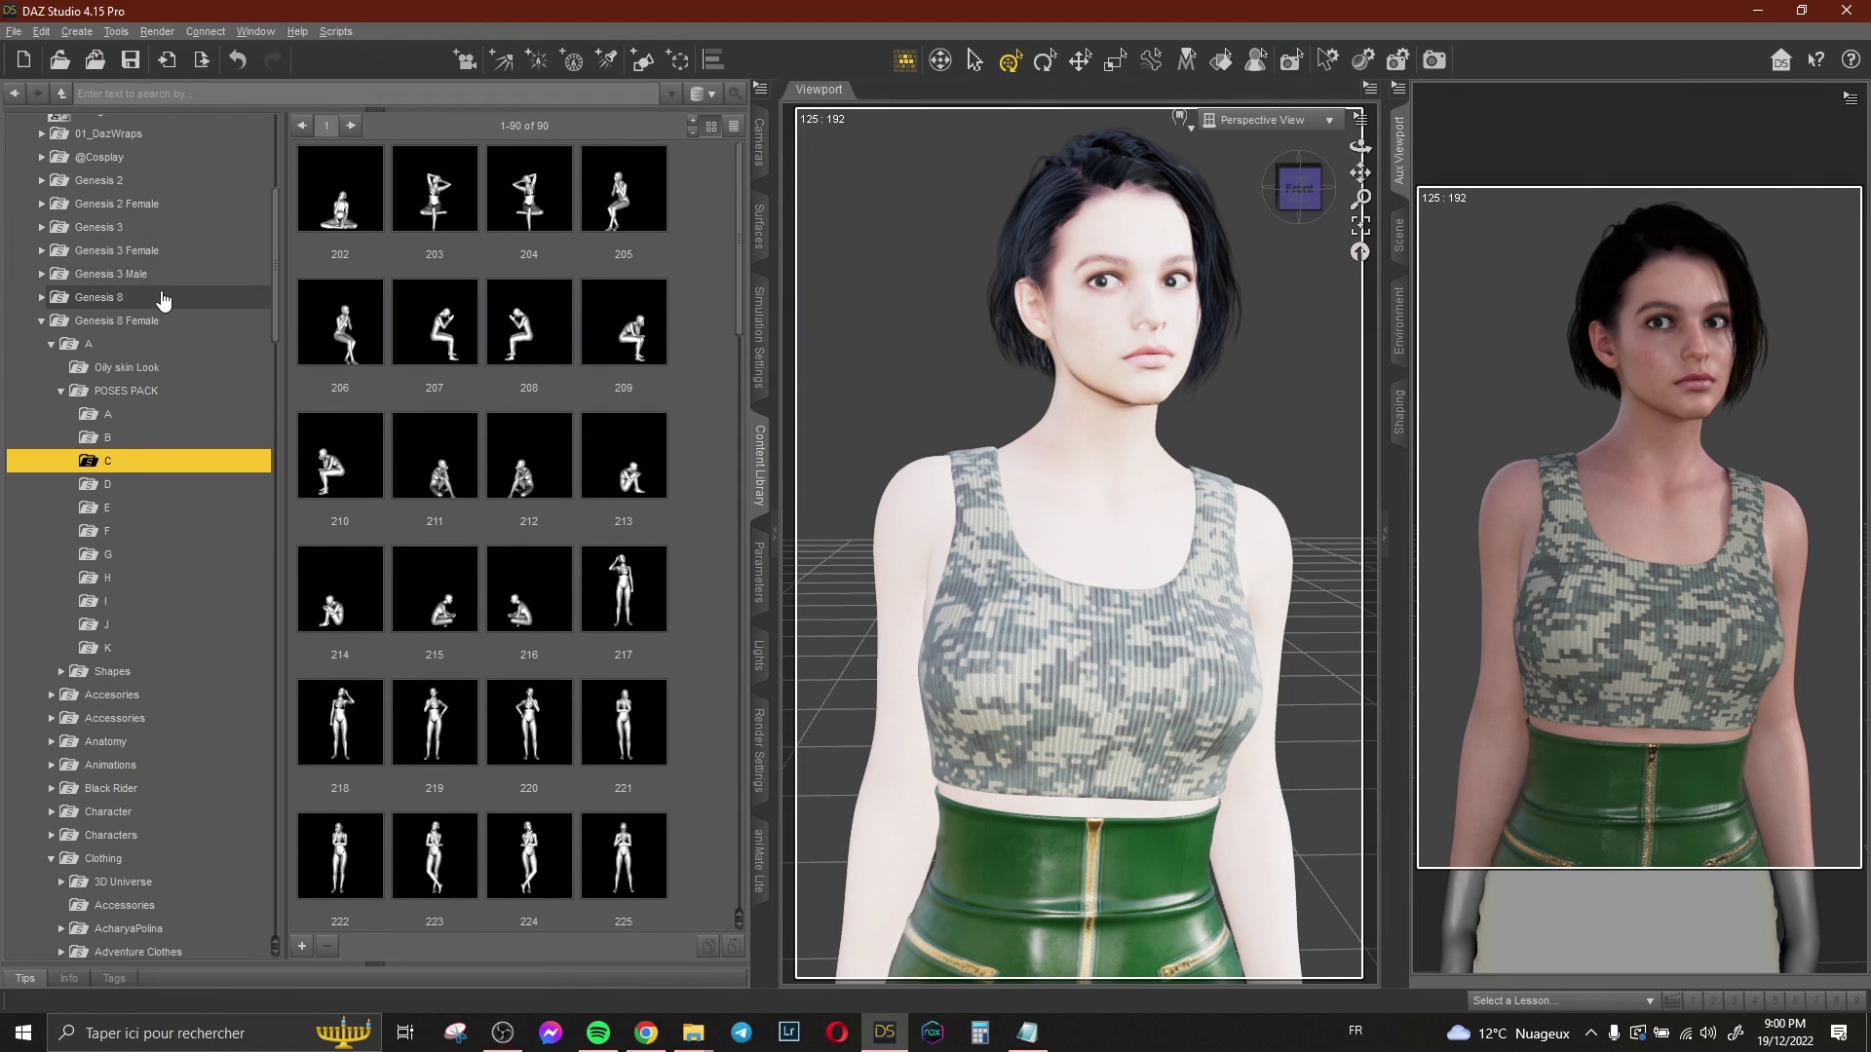
pyautogui.scroll(1, 165, 331)
pyautogui.doubleClick(168, 377)
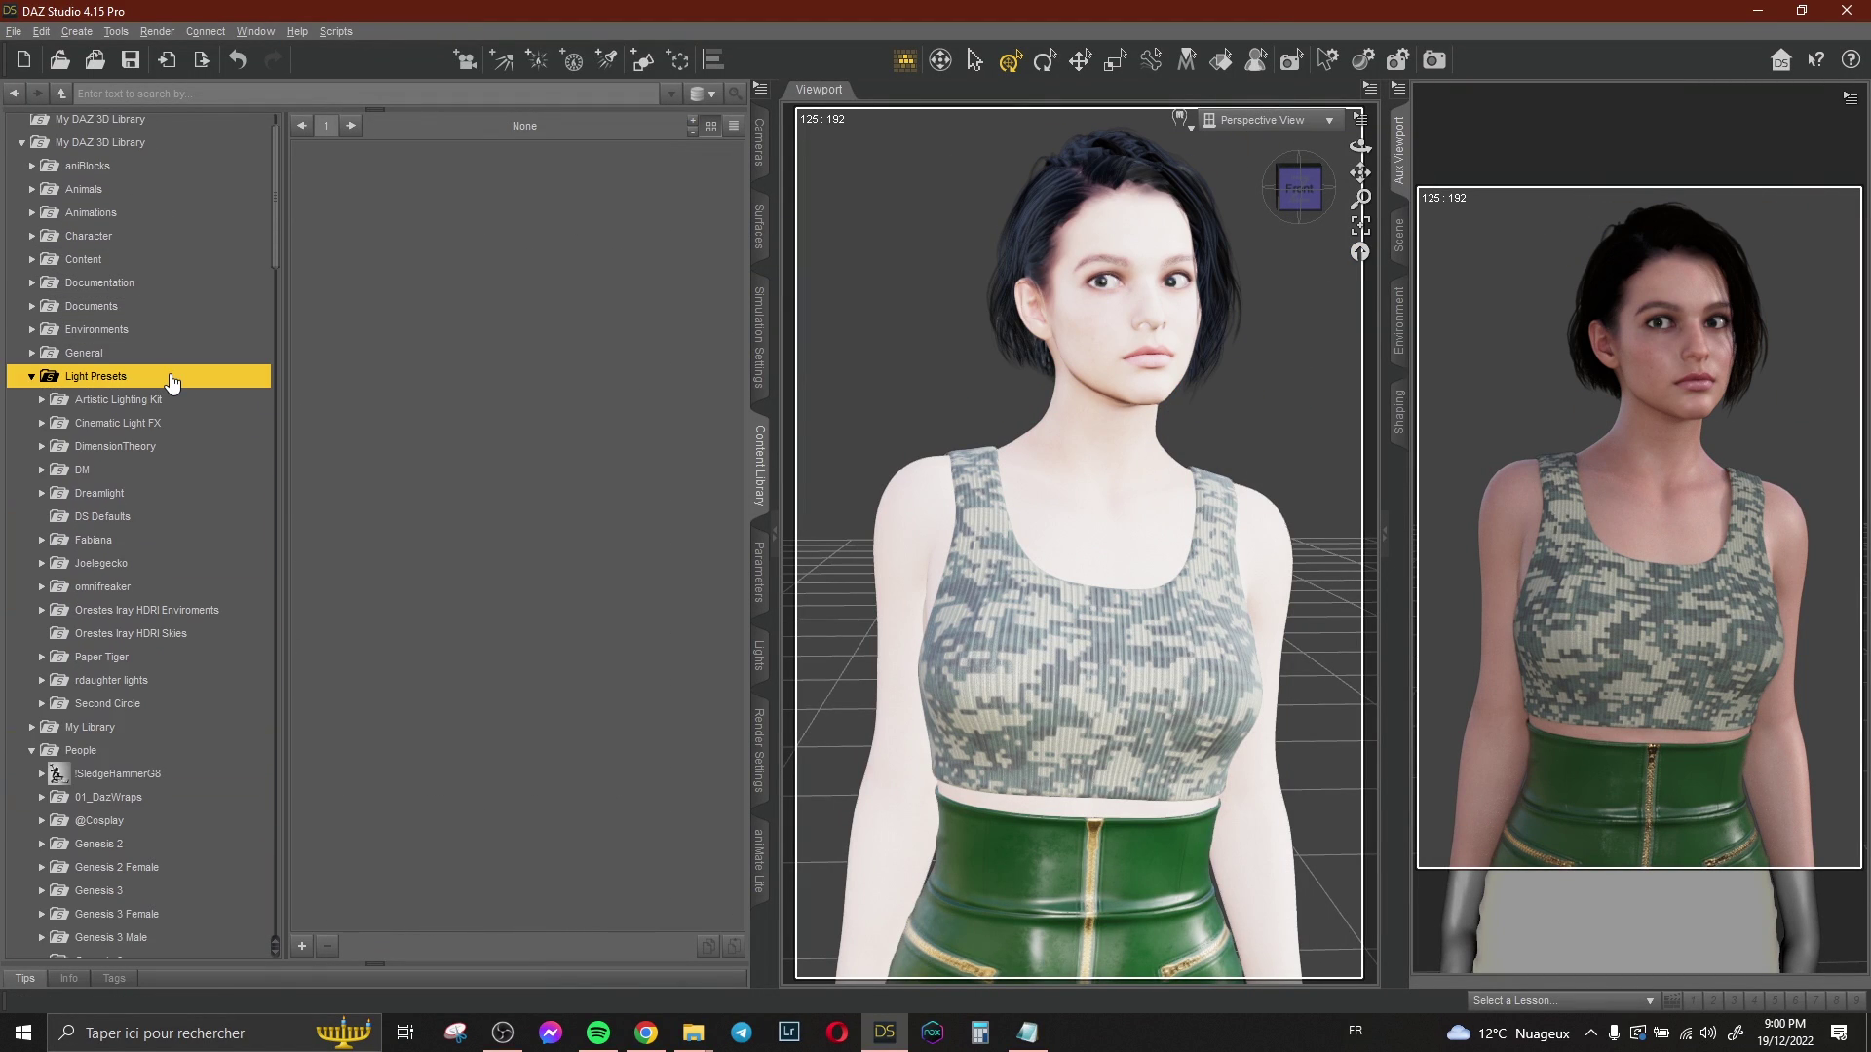
pyautogui.scroll(-3, 176, 409)
pyautogui.scroll(-1, 178, 427)
pyautogui.doubleClick(111, 479)
pyautogui.click(114, 502)
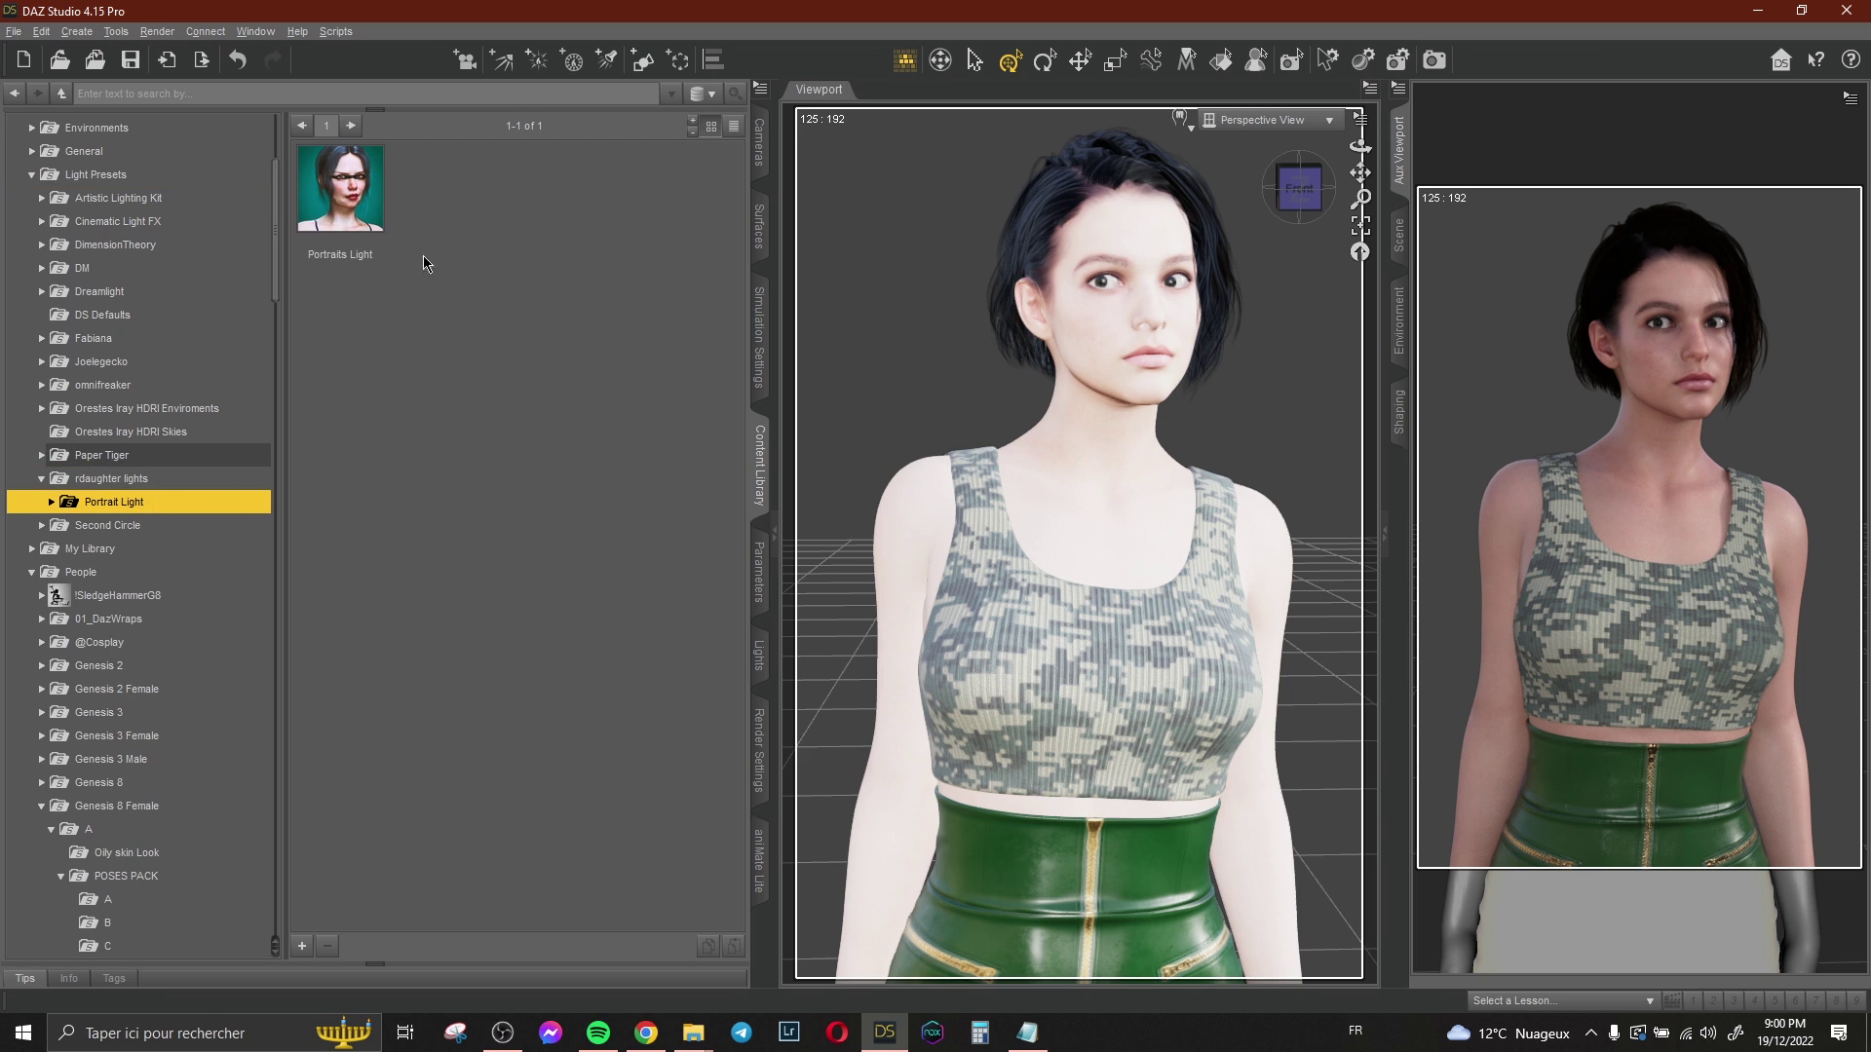
pyautogui.doubleClick(368, 232)
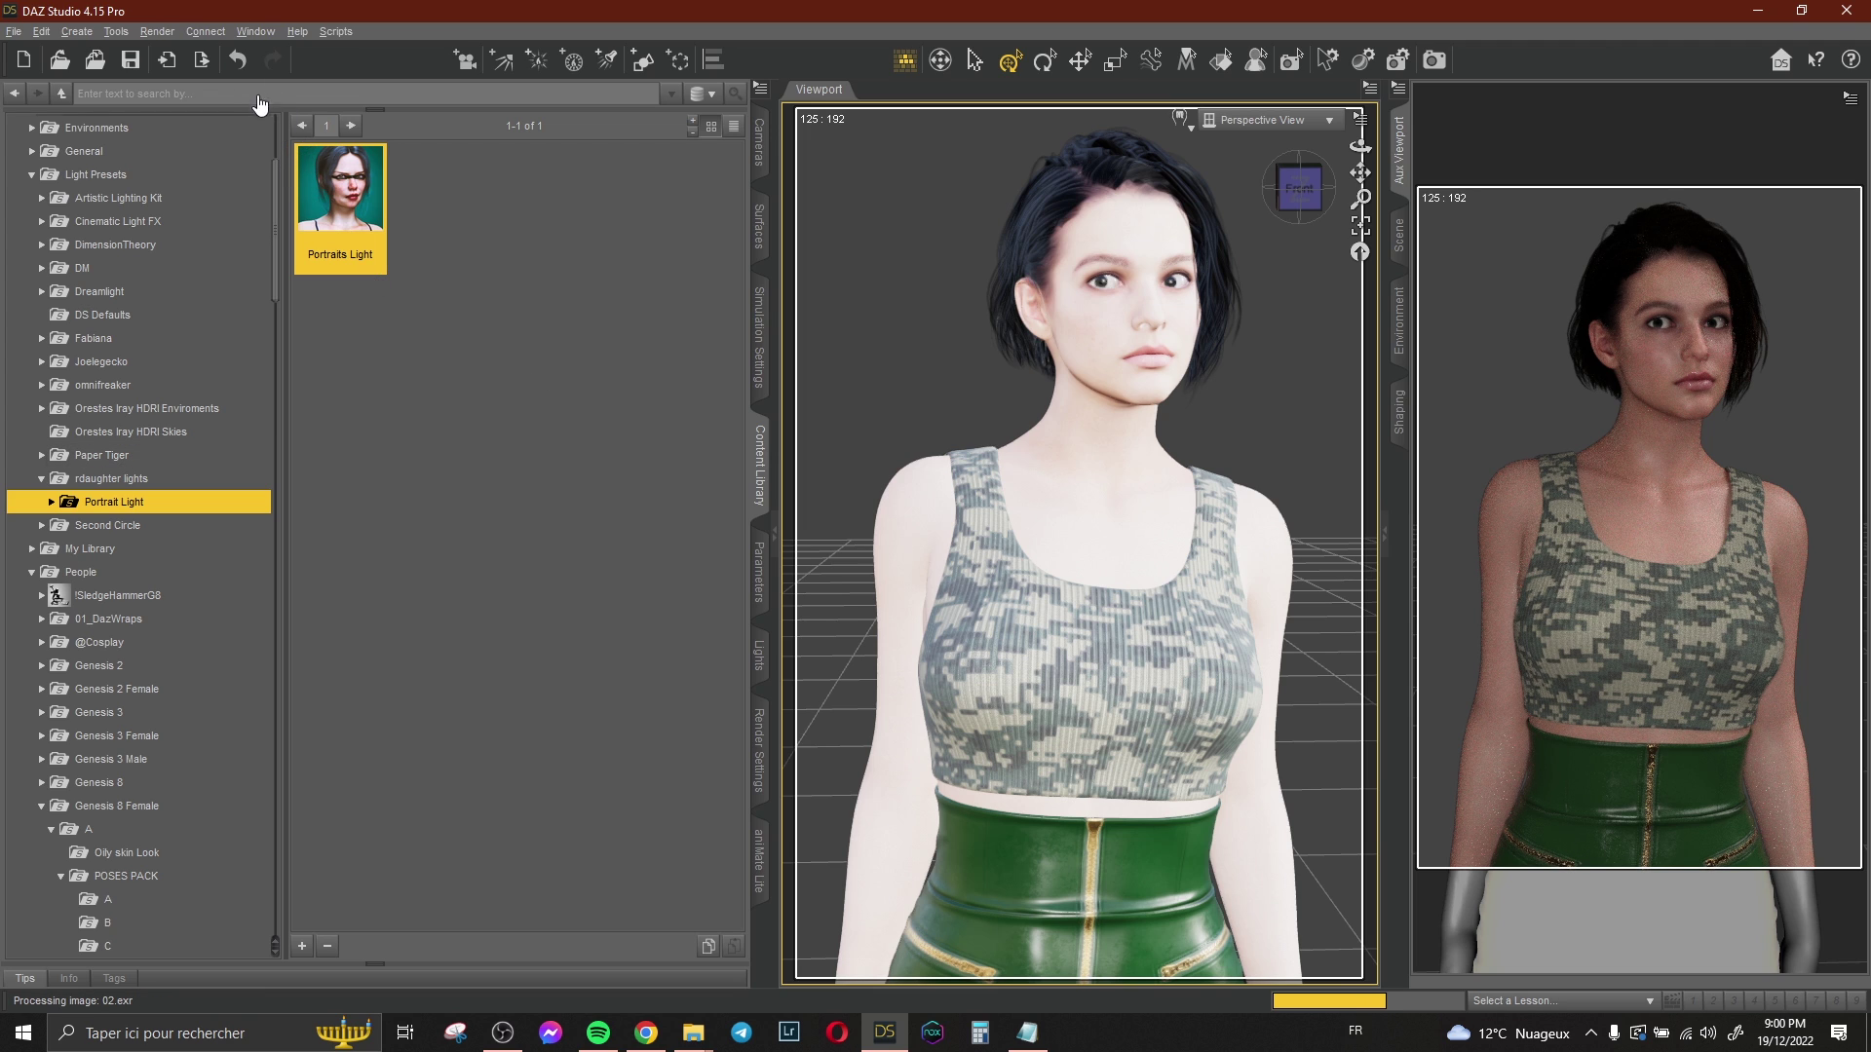
# - Apply the Portrait Light environment rotation presets, trying 60 degrees and settling on RD 04 Rotate 120
pyautogui.click(237, 59)
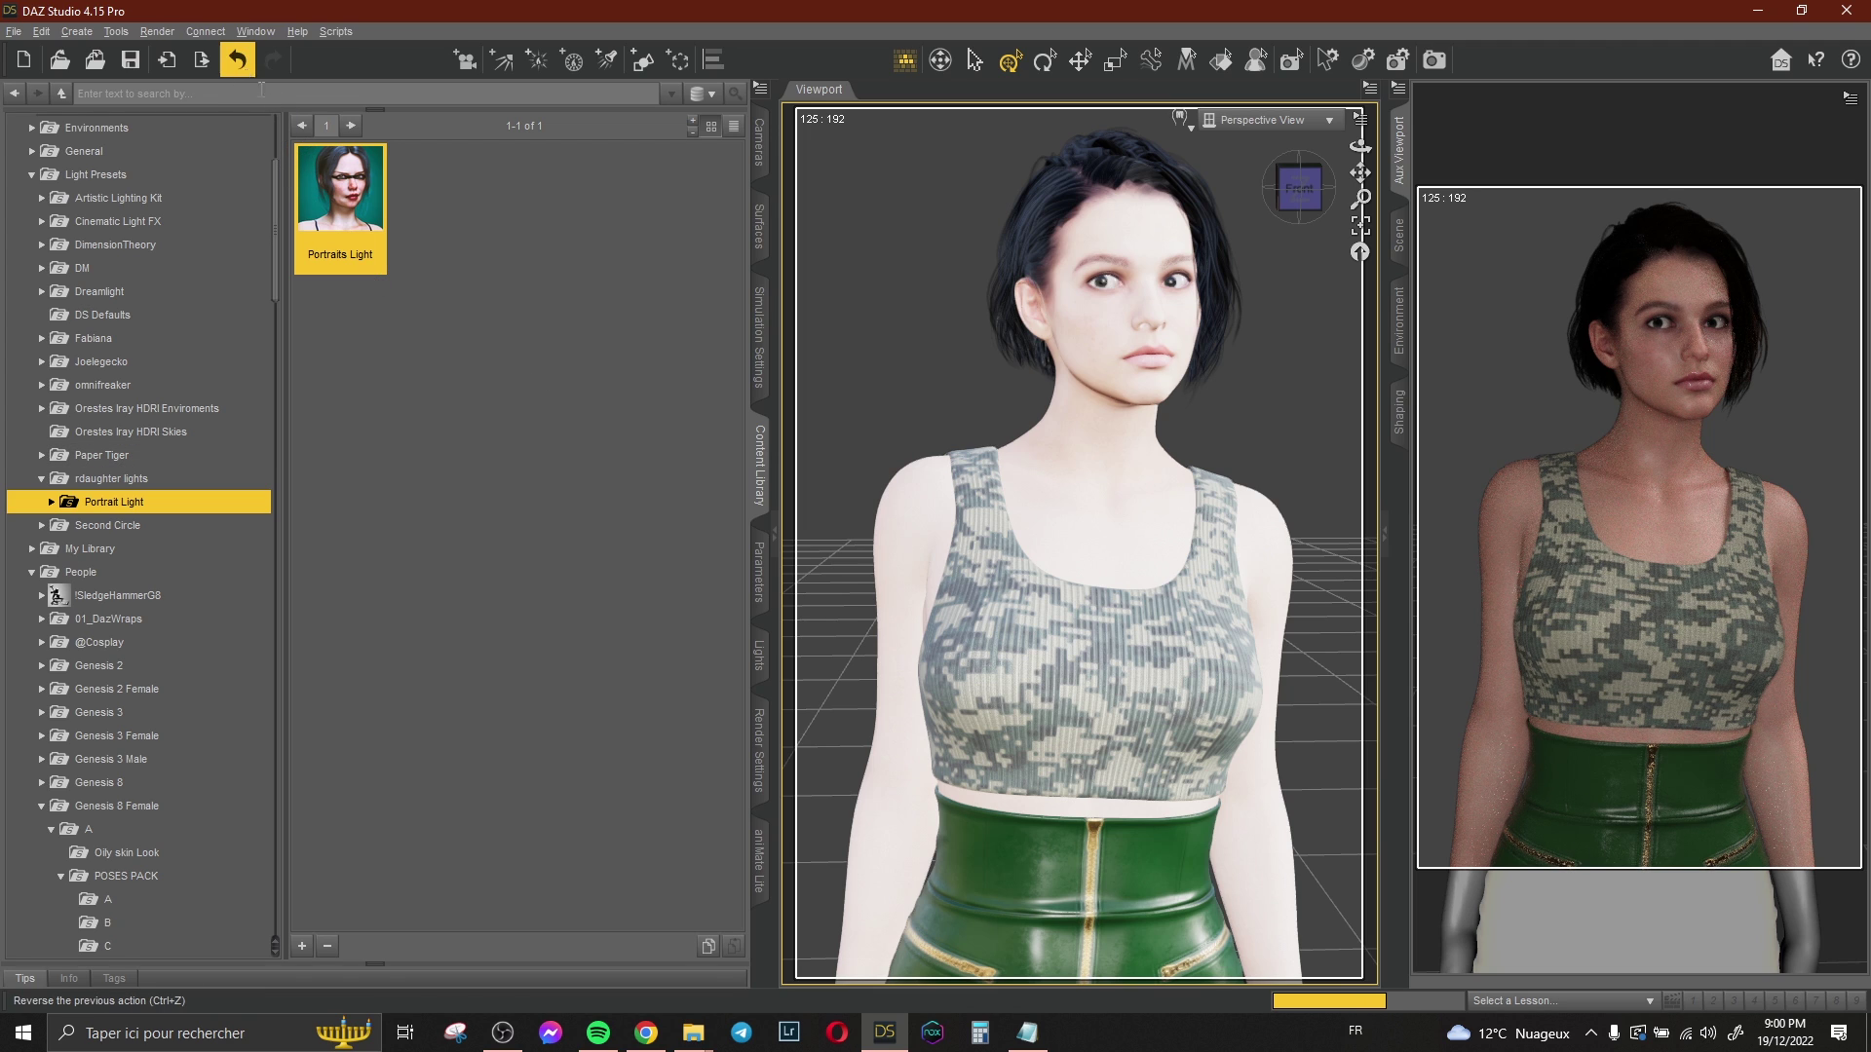
pyautogui.doubleClick(379, 221)
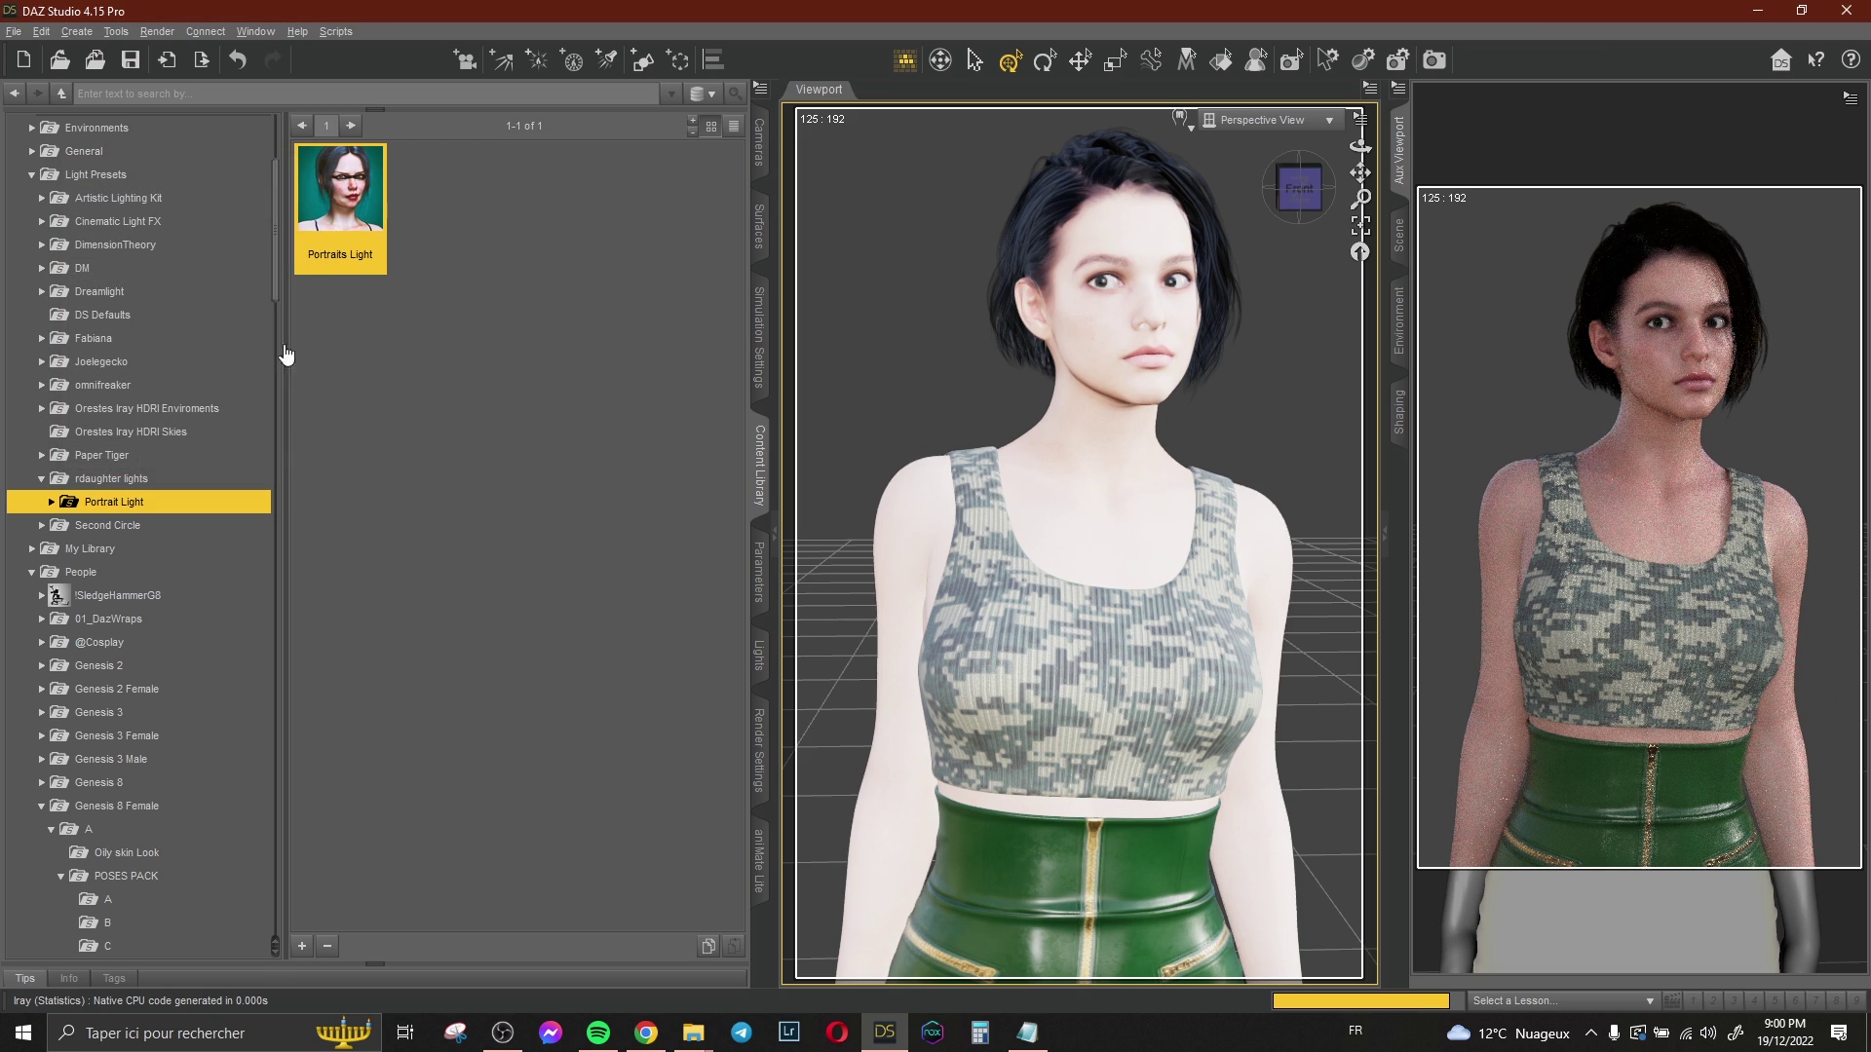
pyautogui.click(51, 502)
pyautogui.click(136, 525)
pyautogui.doubleClick(540, 232)
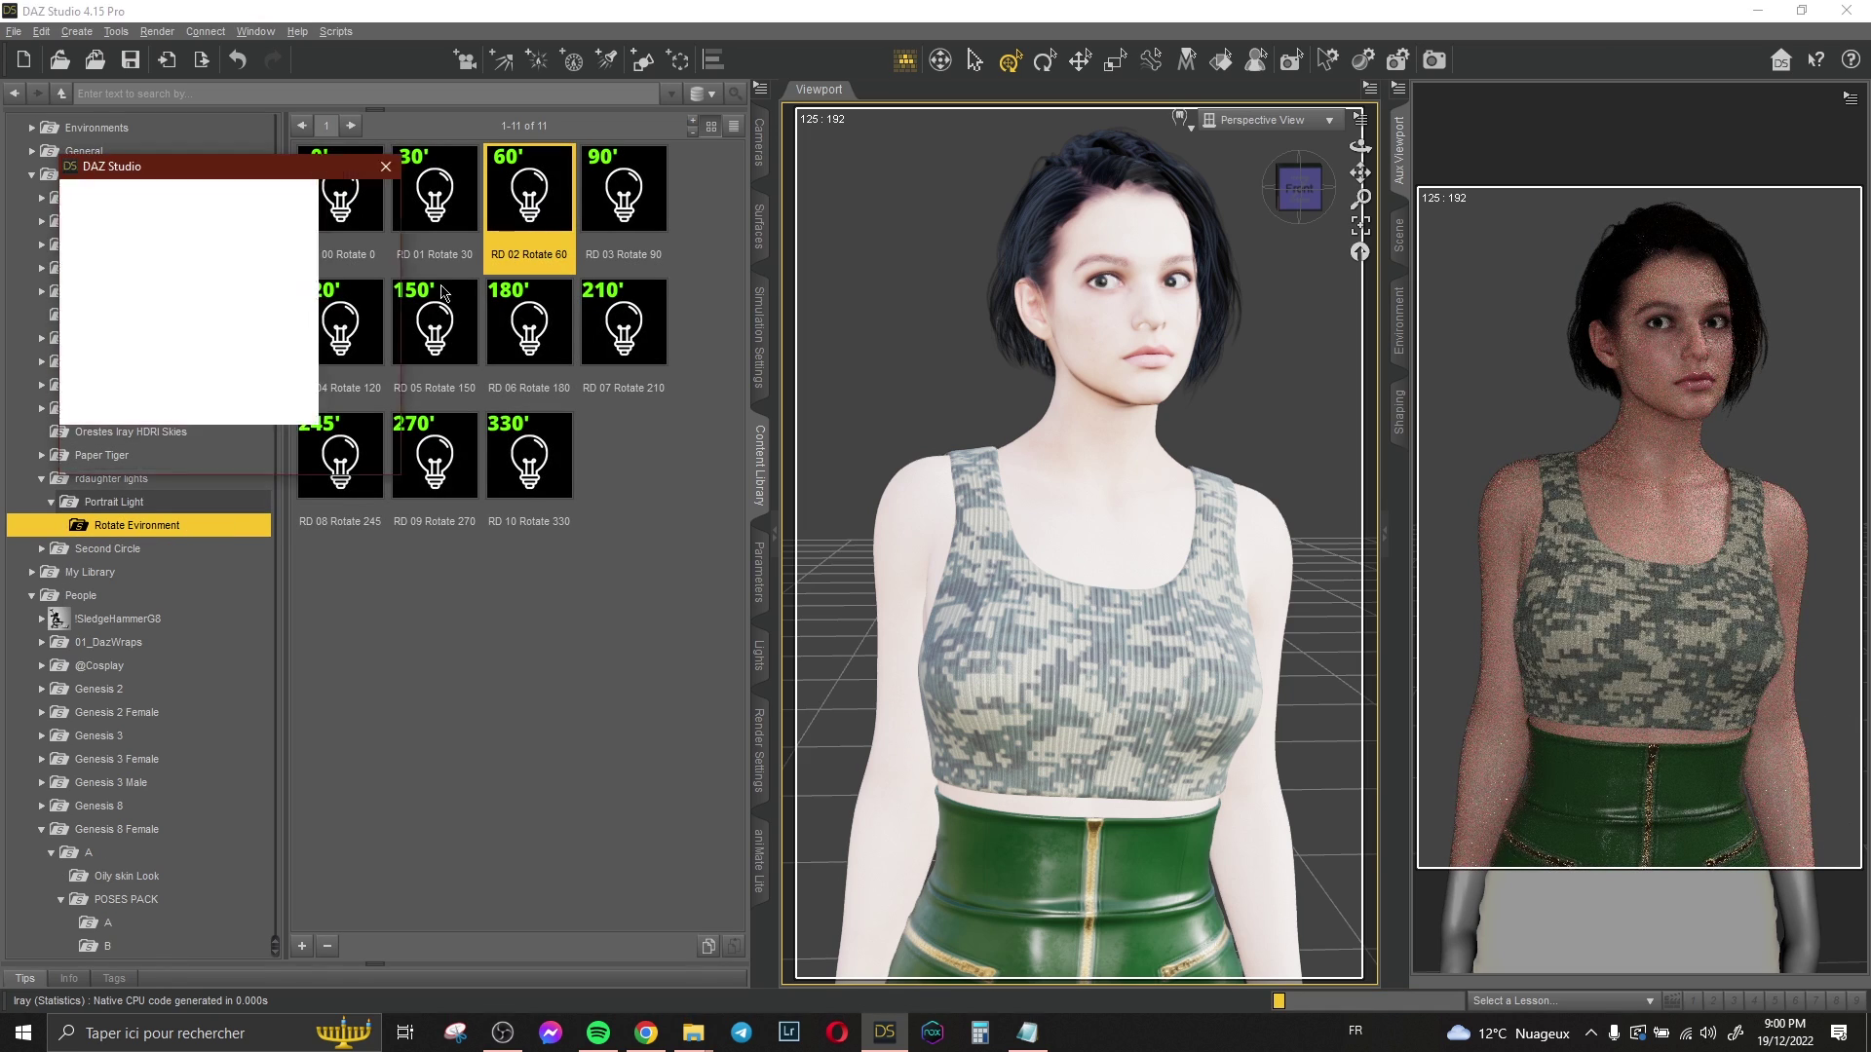
pyautogui.click(340, 322)
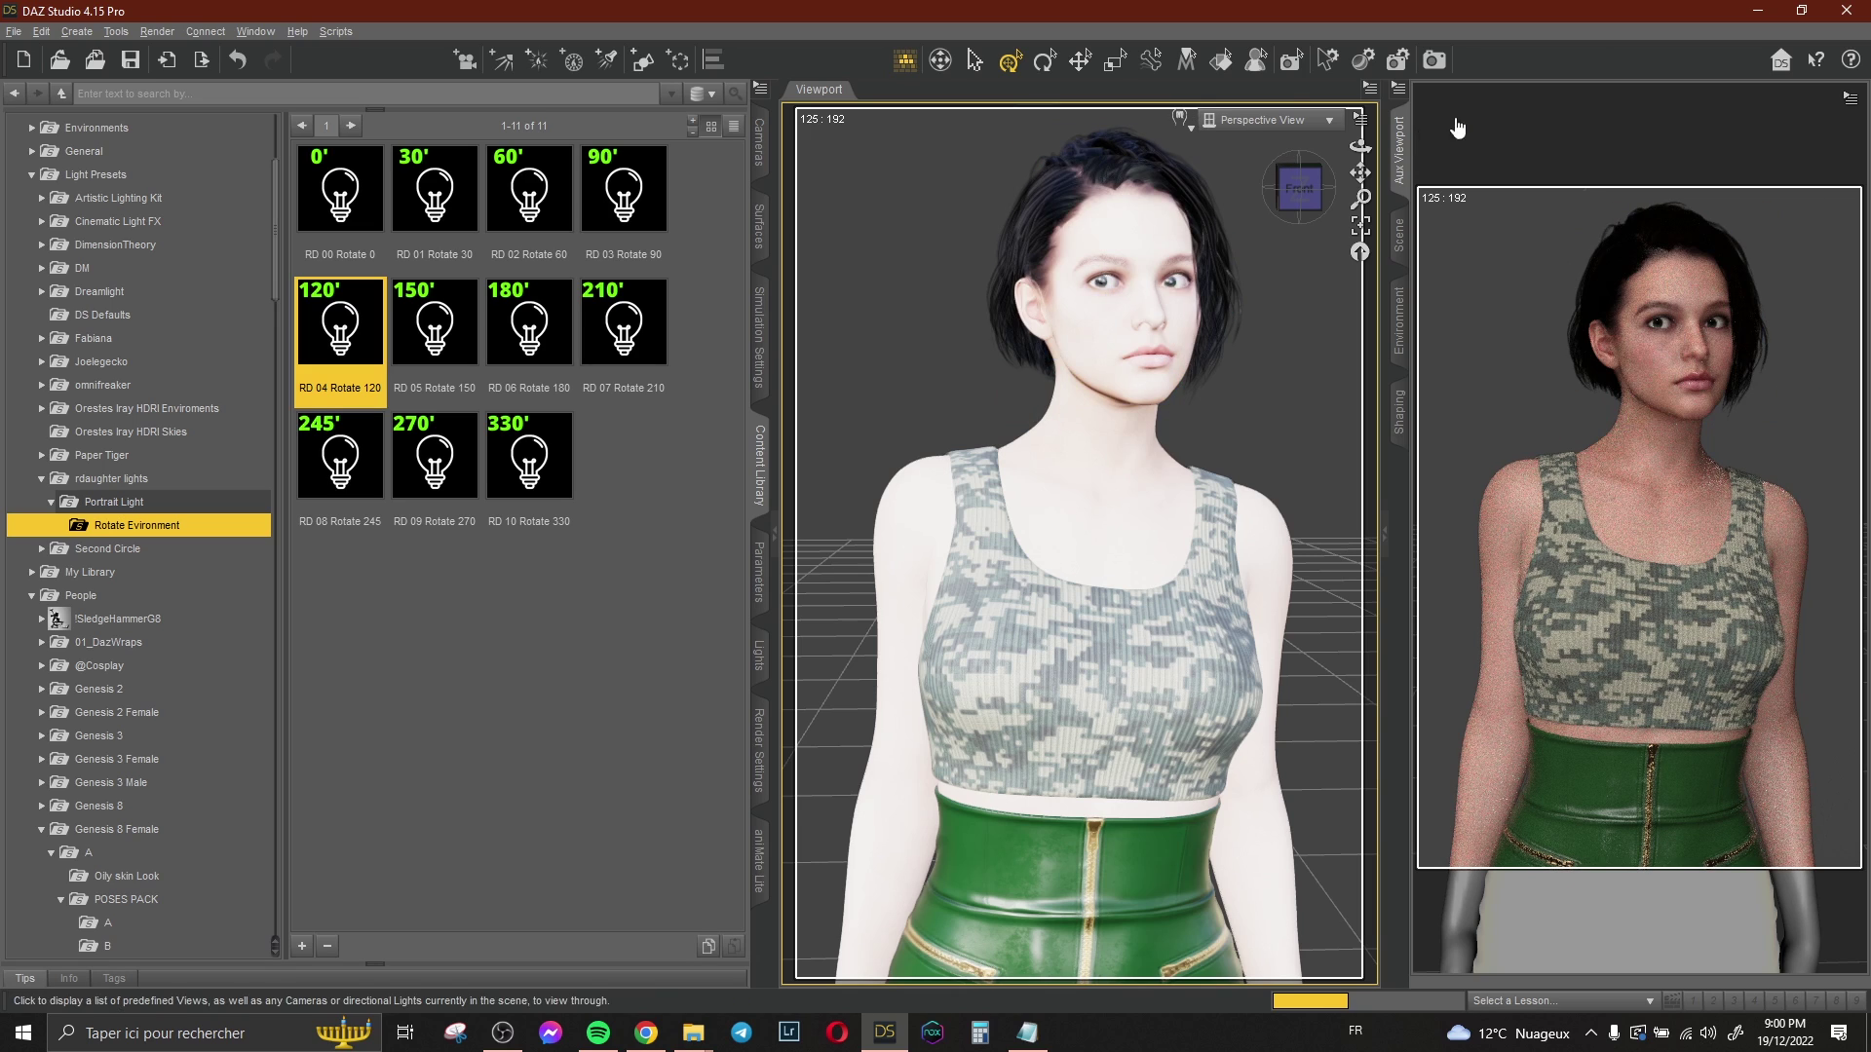
# - Create a new camera with the default name and default settings
pyautogui.click(77, 31)
pyautogui.click(107, 64)
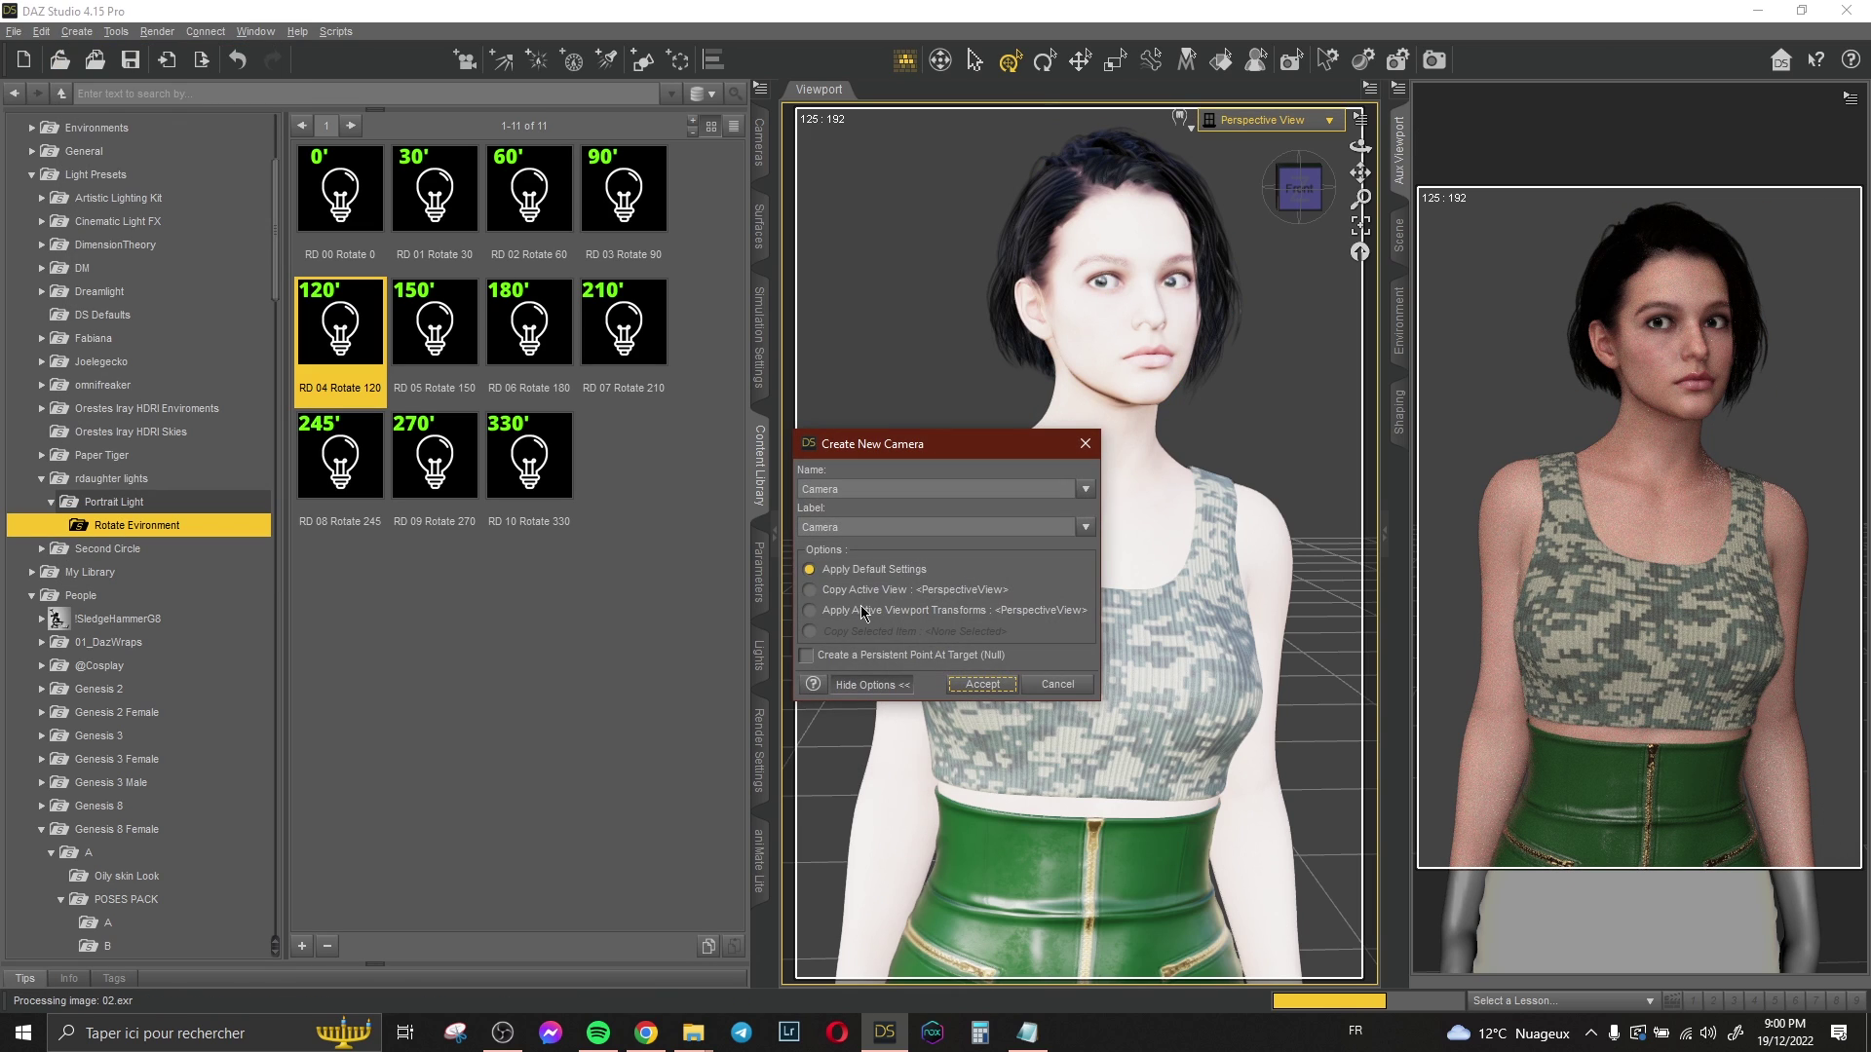
pyautogui.click(975, 684)
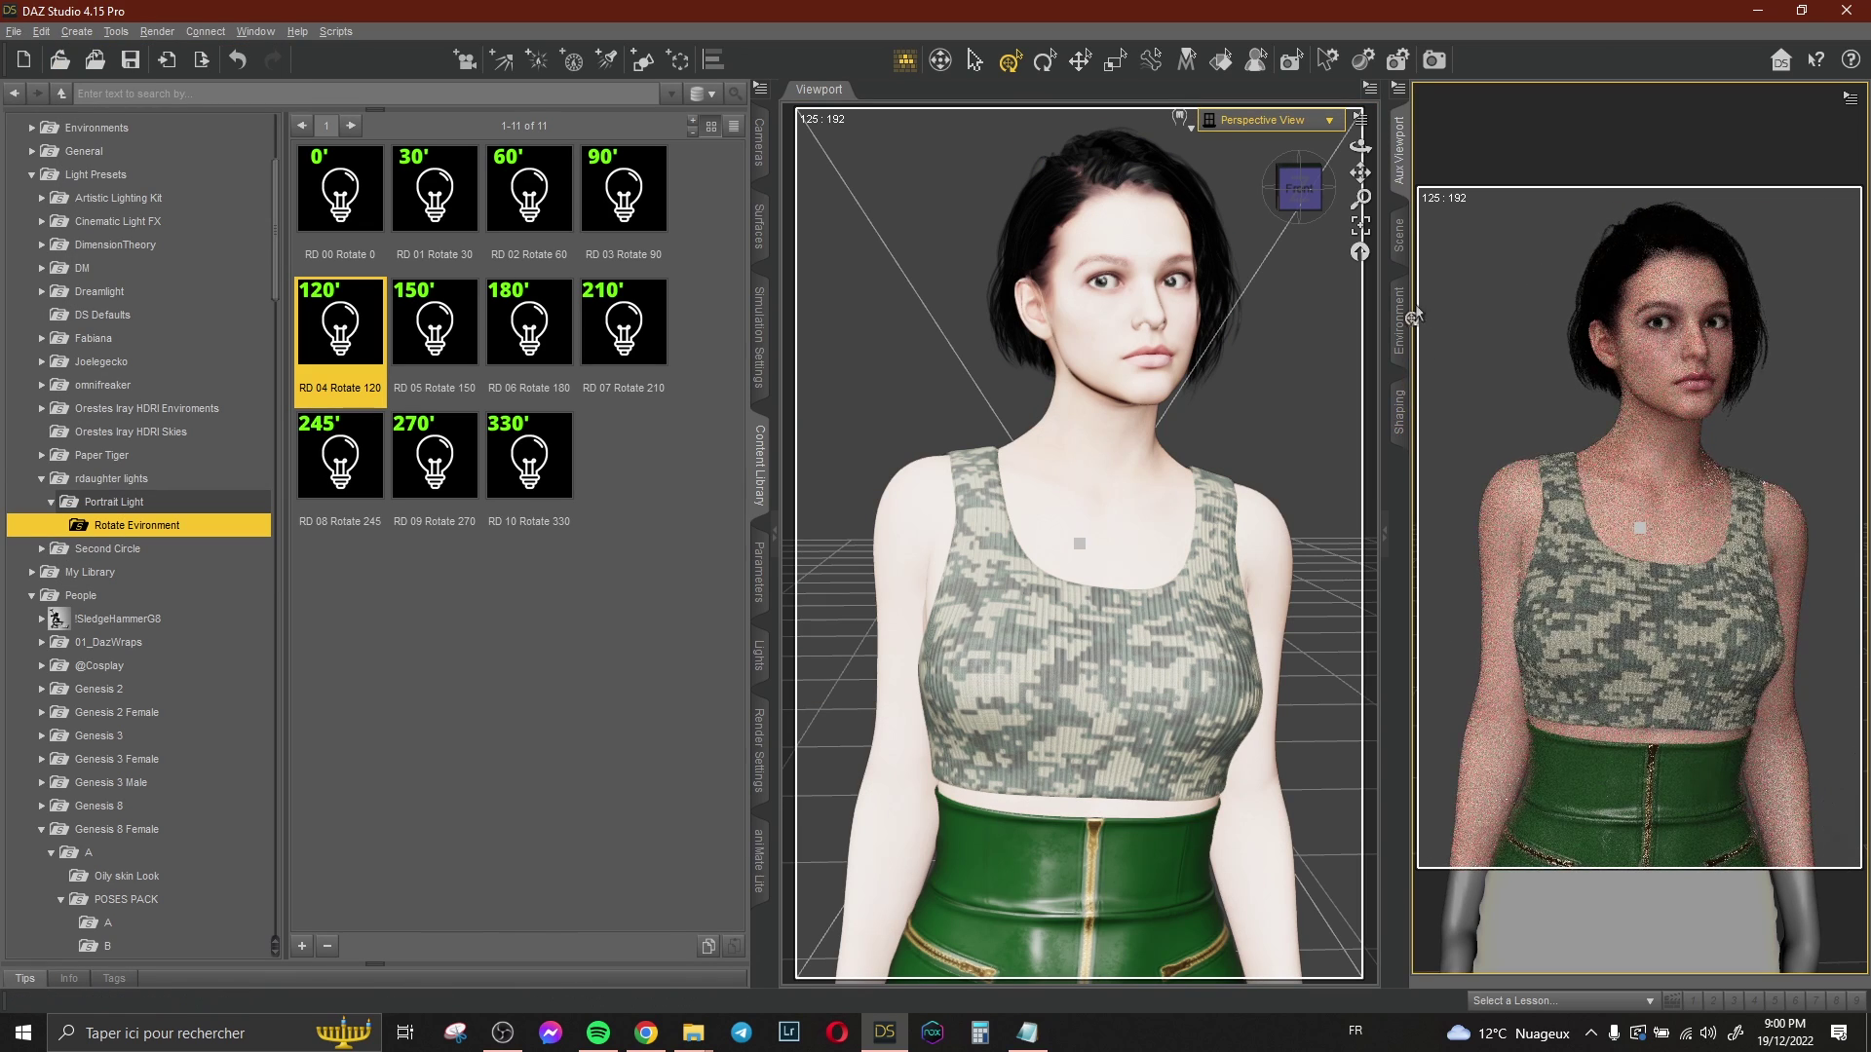
# - Set the environment type to Backdrop with a dark grey background colour of 23, 23, 23, and return to the render preview
pyautogui.click(1400, 320)
pyautogui.click(1551, 94)
pyautogui.click(1476, 137)
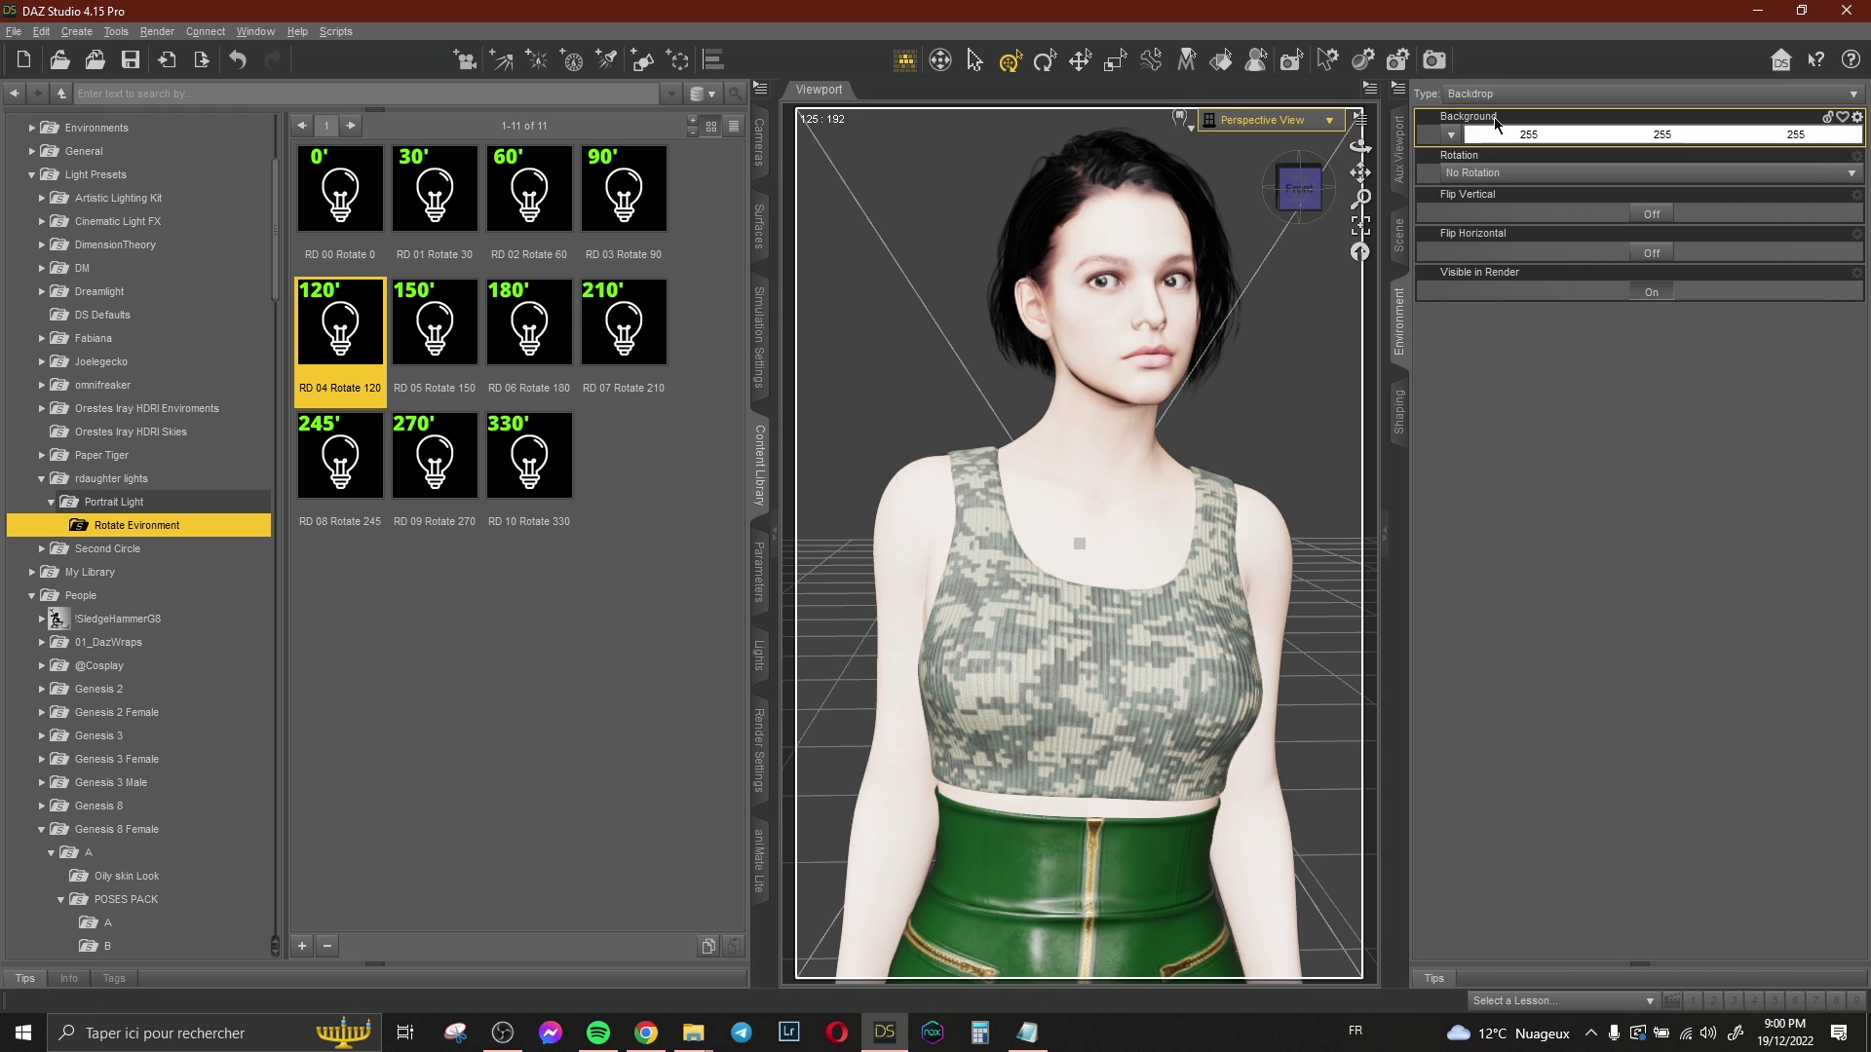
pyautogui.click(1429, 134)
pyautogui.click(1157, 543)
pyautogui.click(1071, 660)
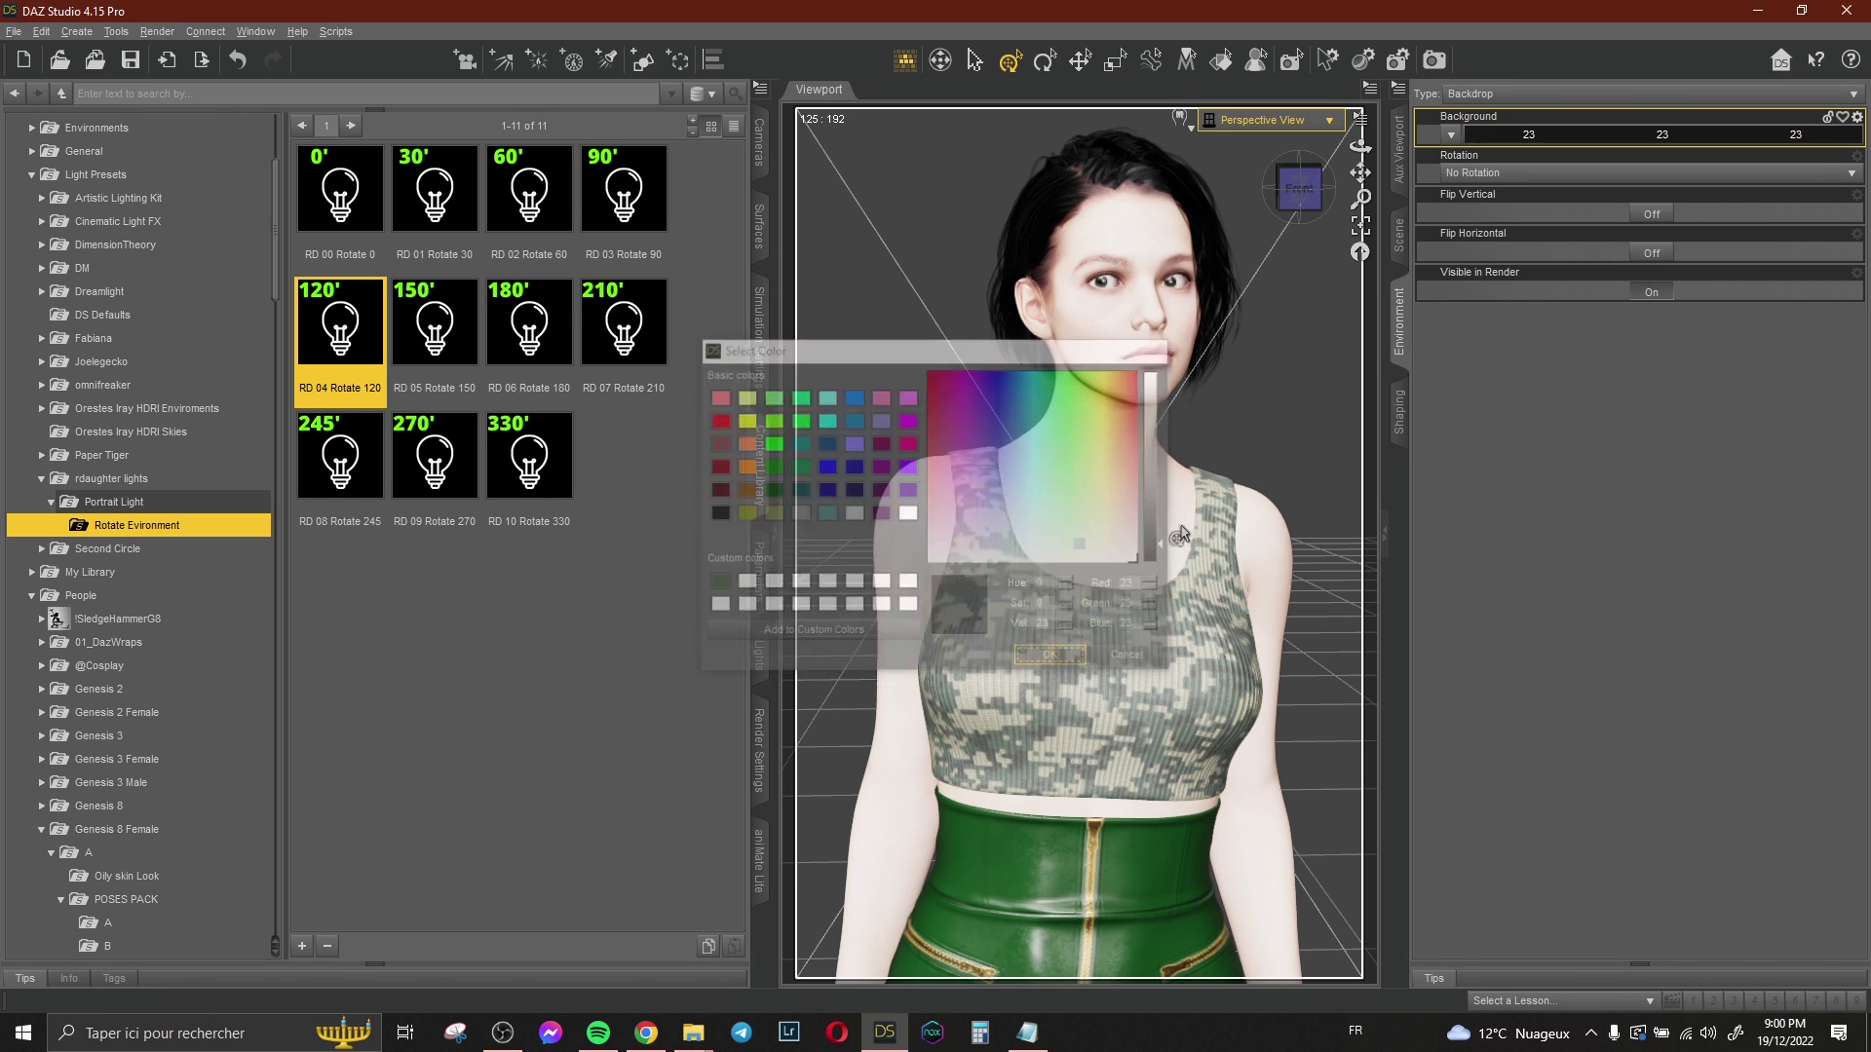
pyautogui.click(1398, 144)
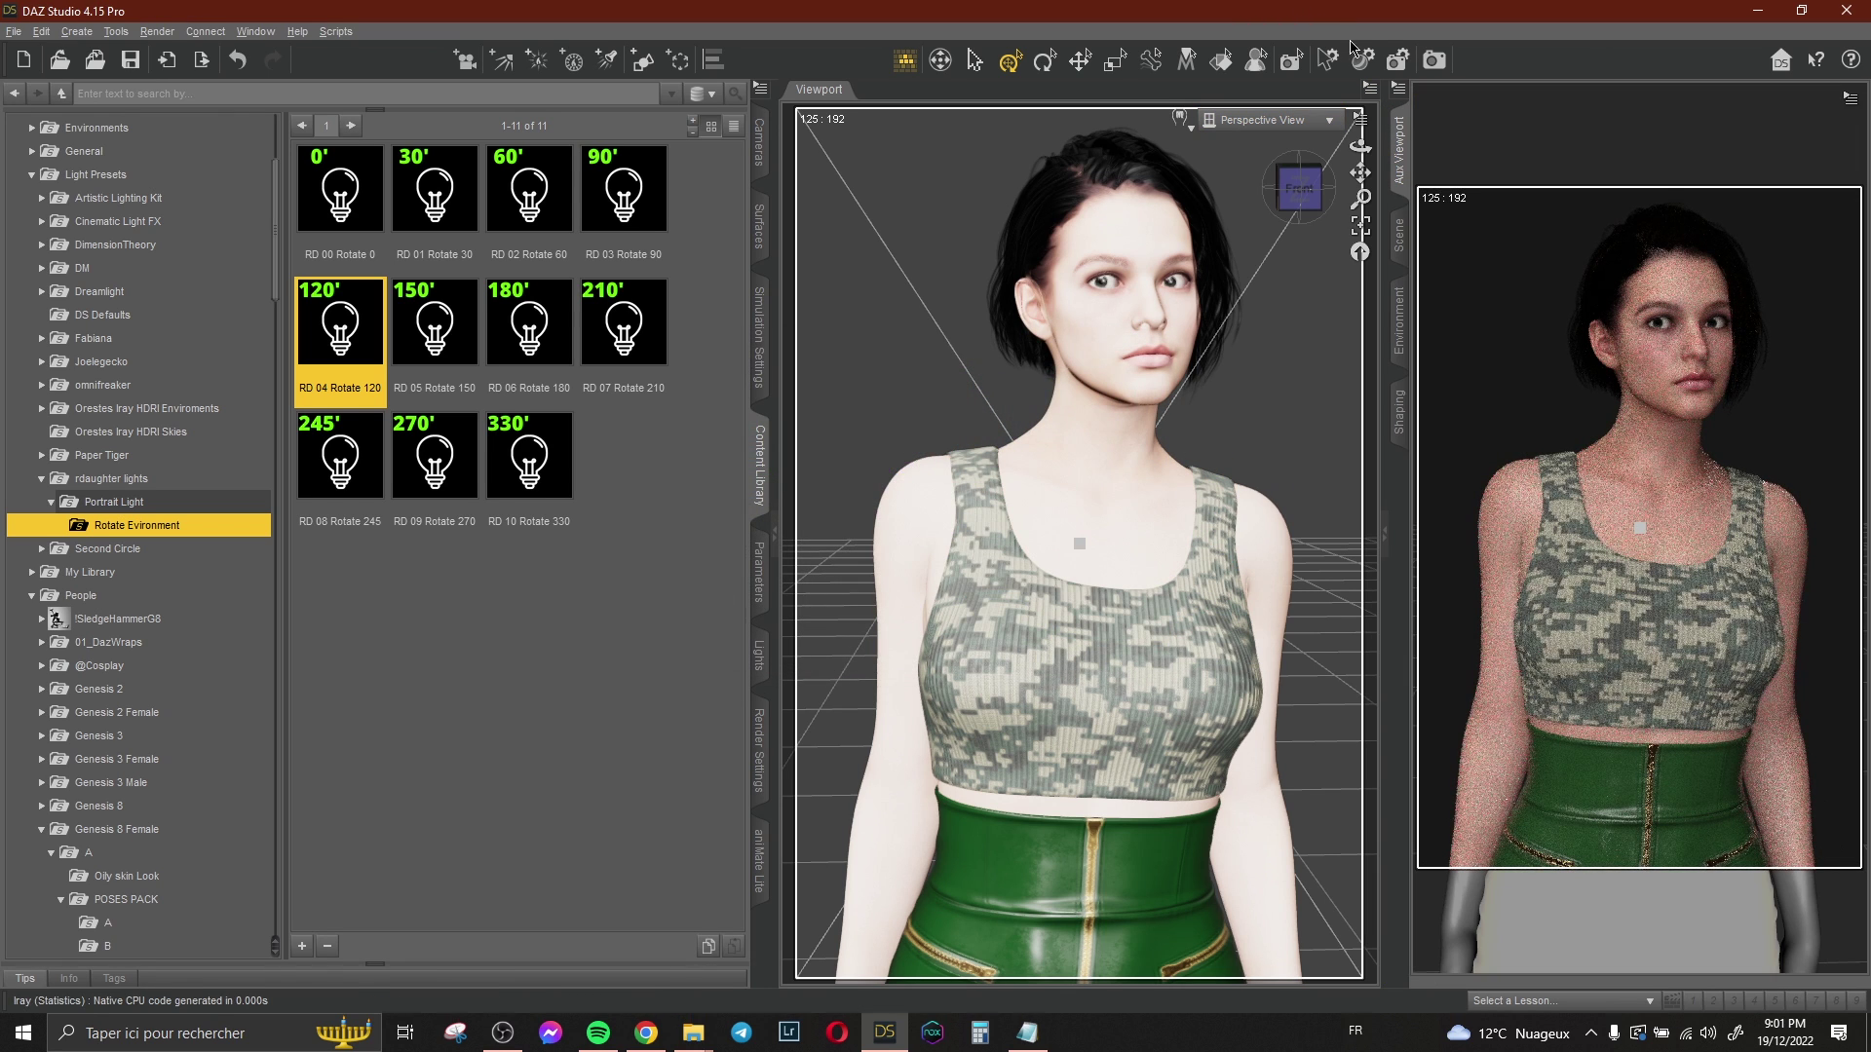
# - Create a point light with default settings and raise it high above the figure's head
pyautogui.scroll(-10, 928, 349)
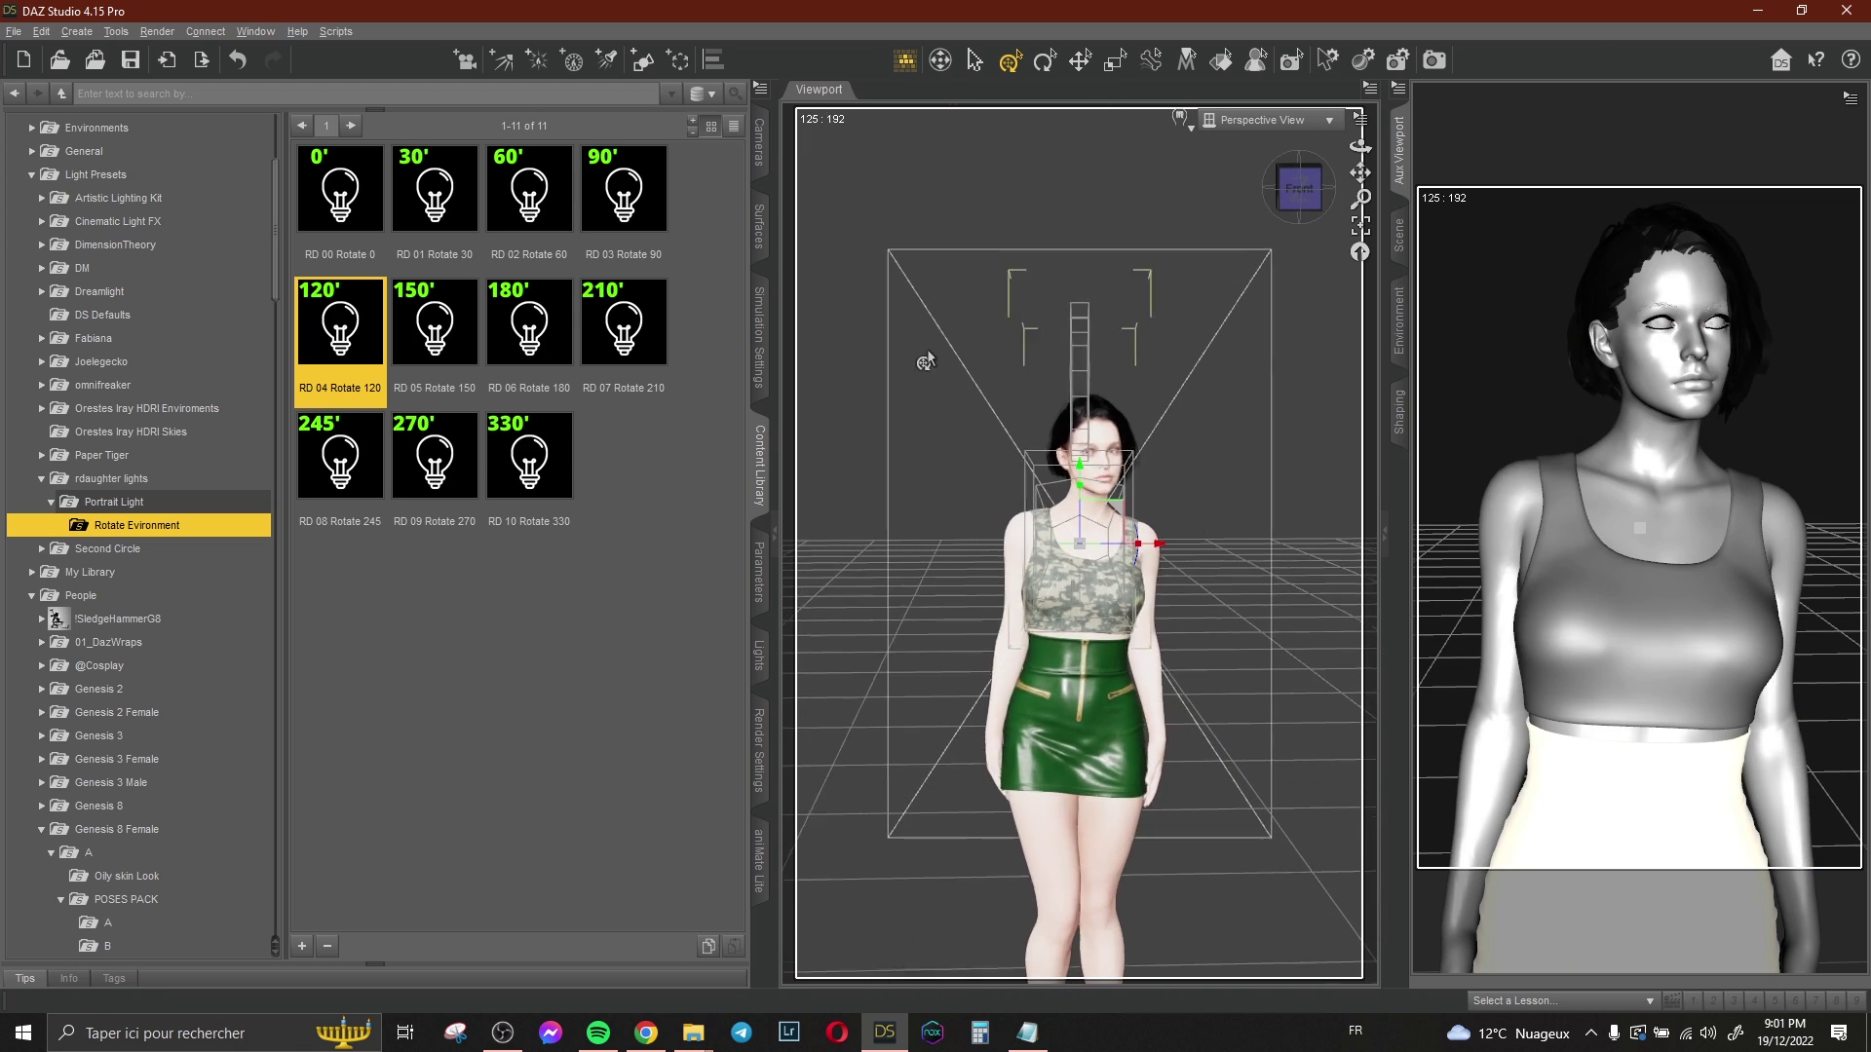
pyautogui.moveTo(1360, 146); pyautogui.dragTo(1432, 185)
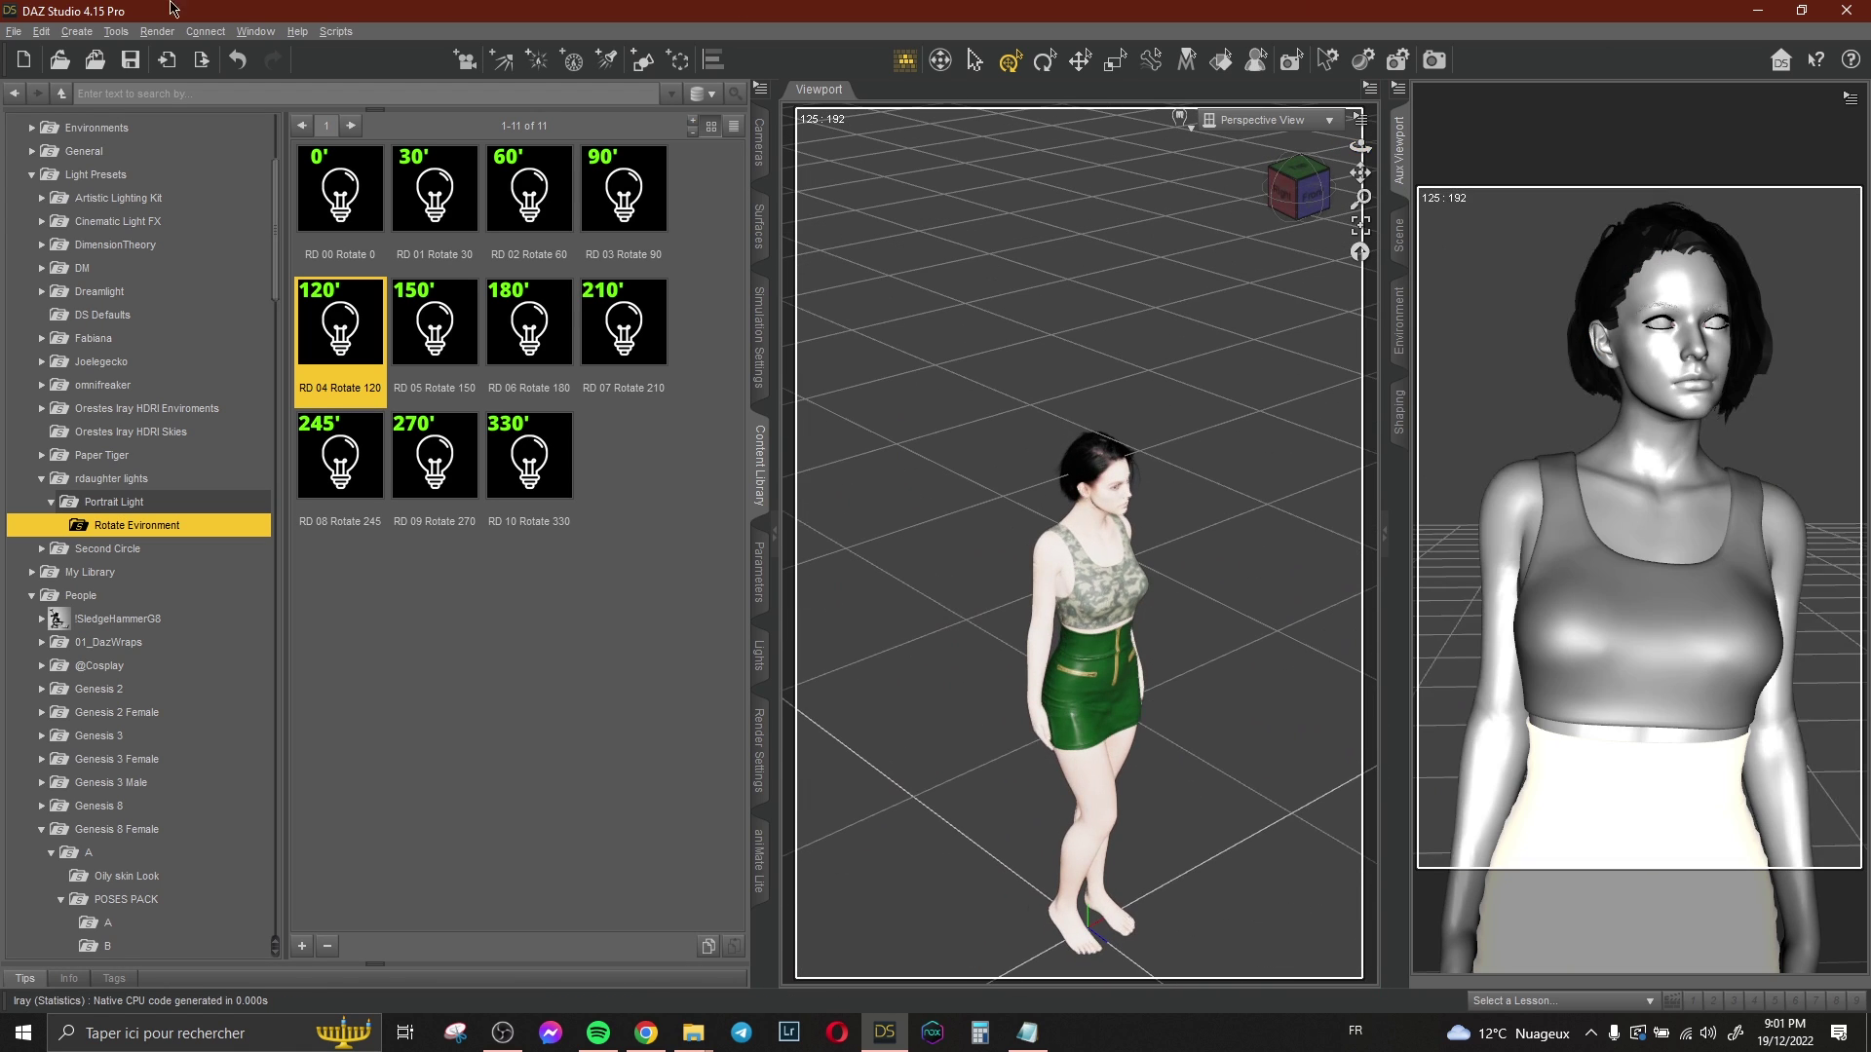
pyautogui.click(76, 31)
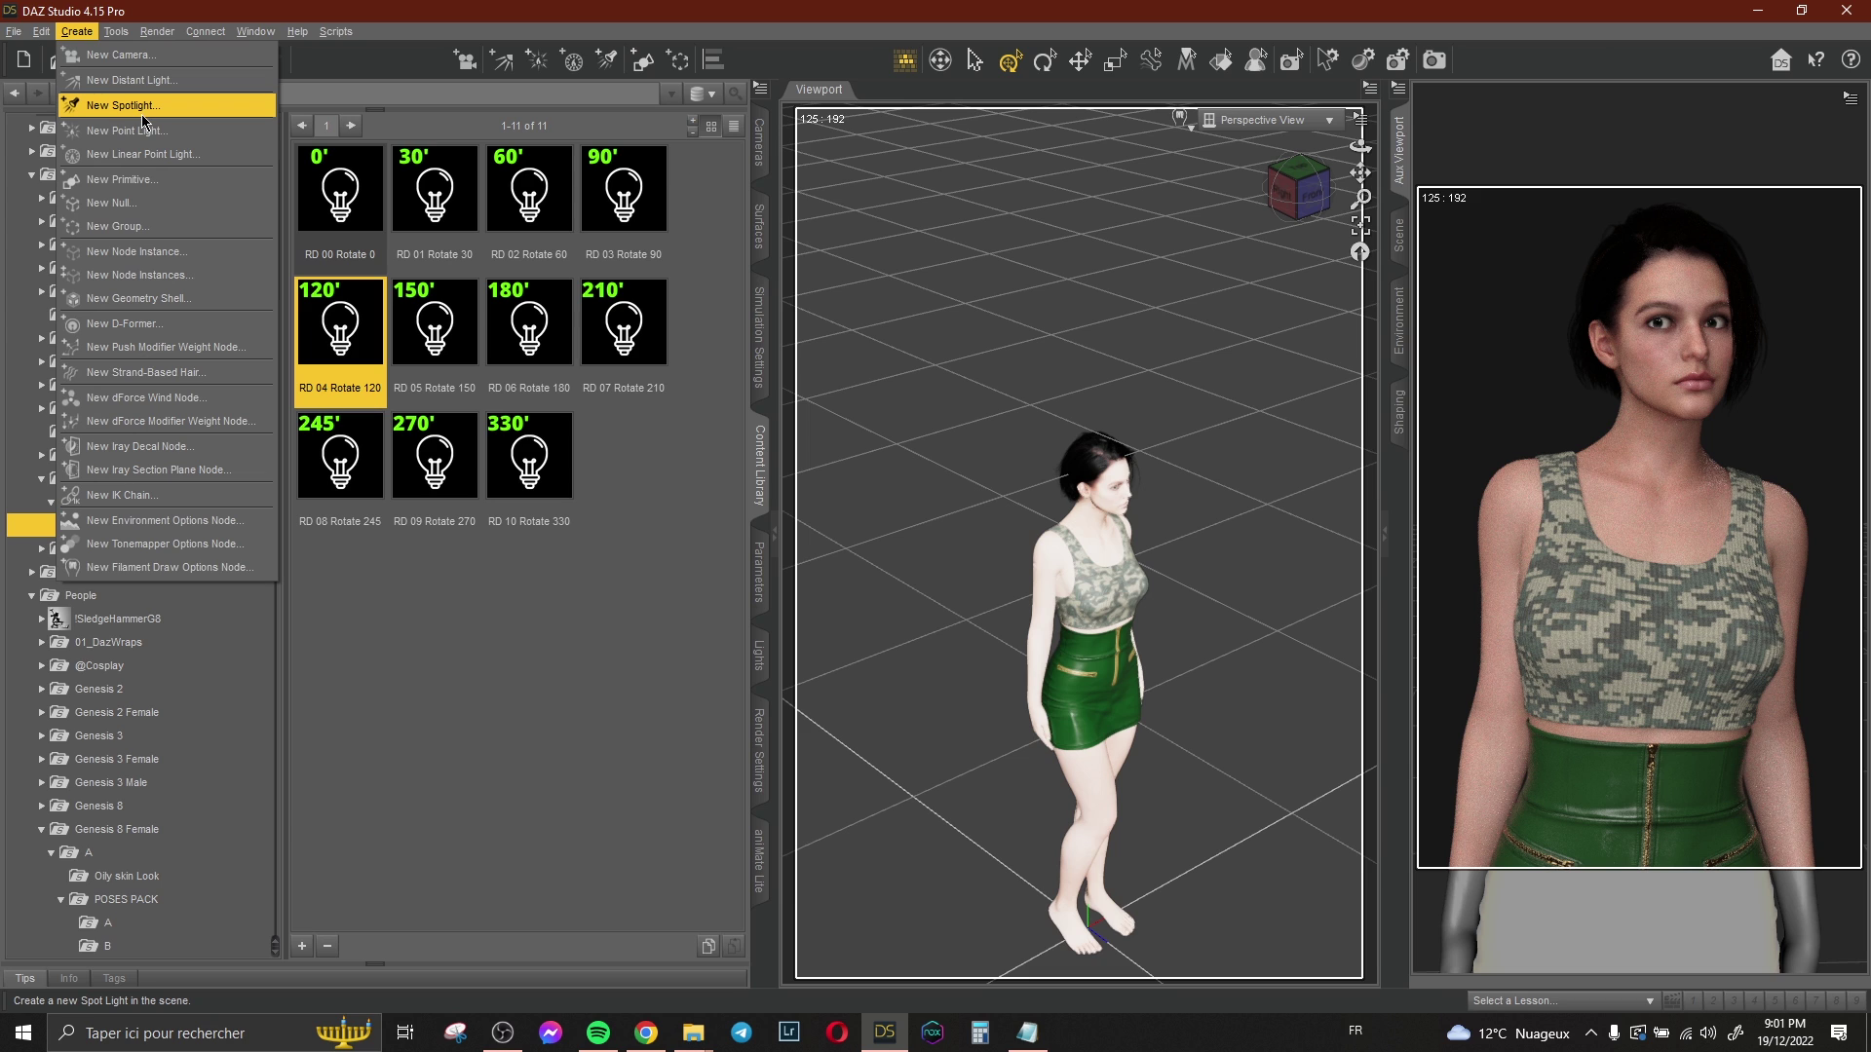
pyautogui.click(173, 130)
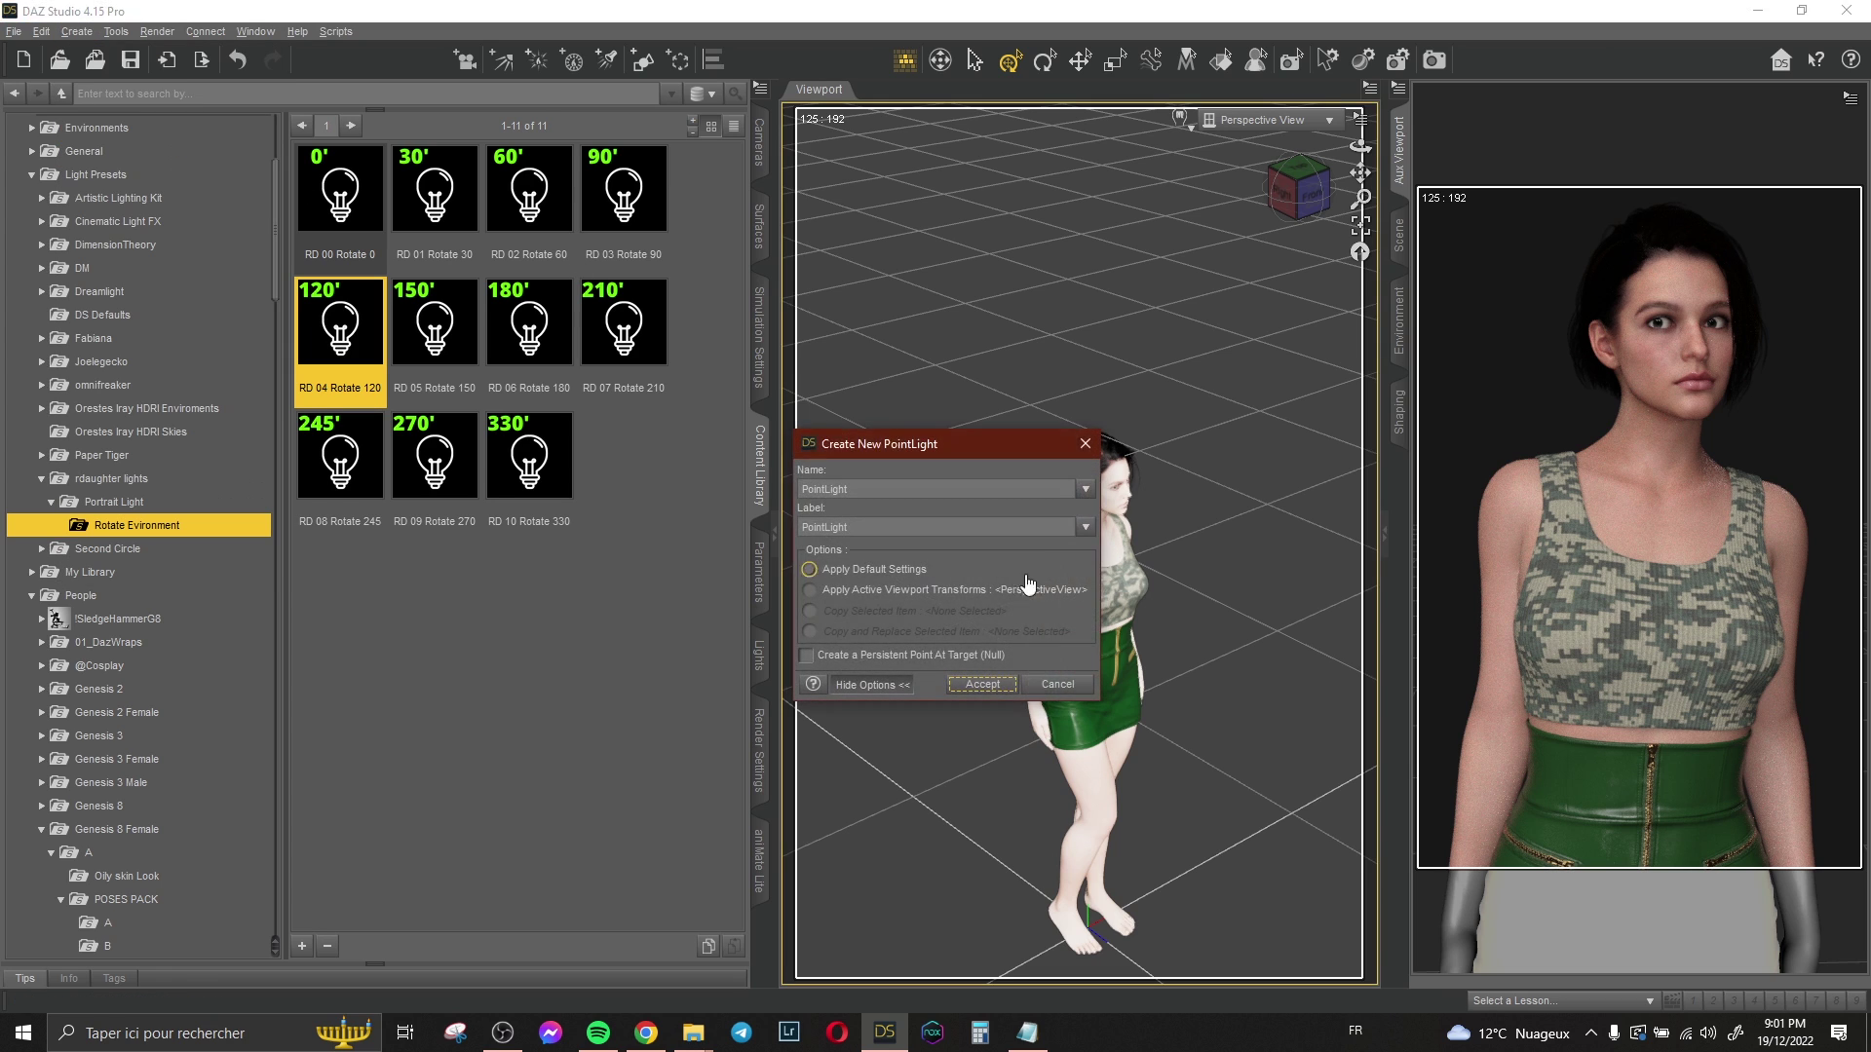
pyautogui.click(982, 693)
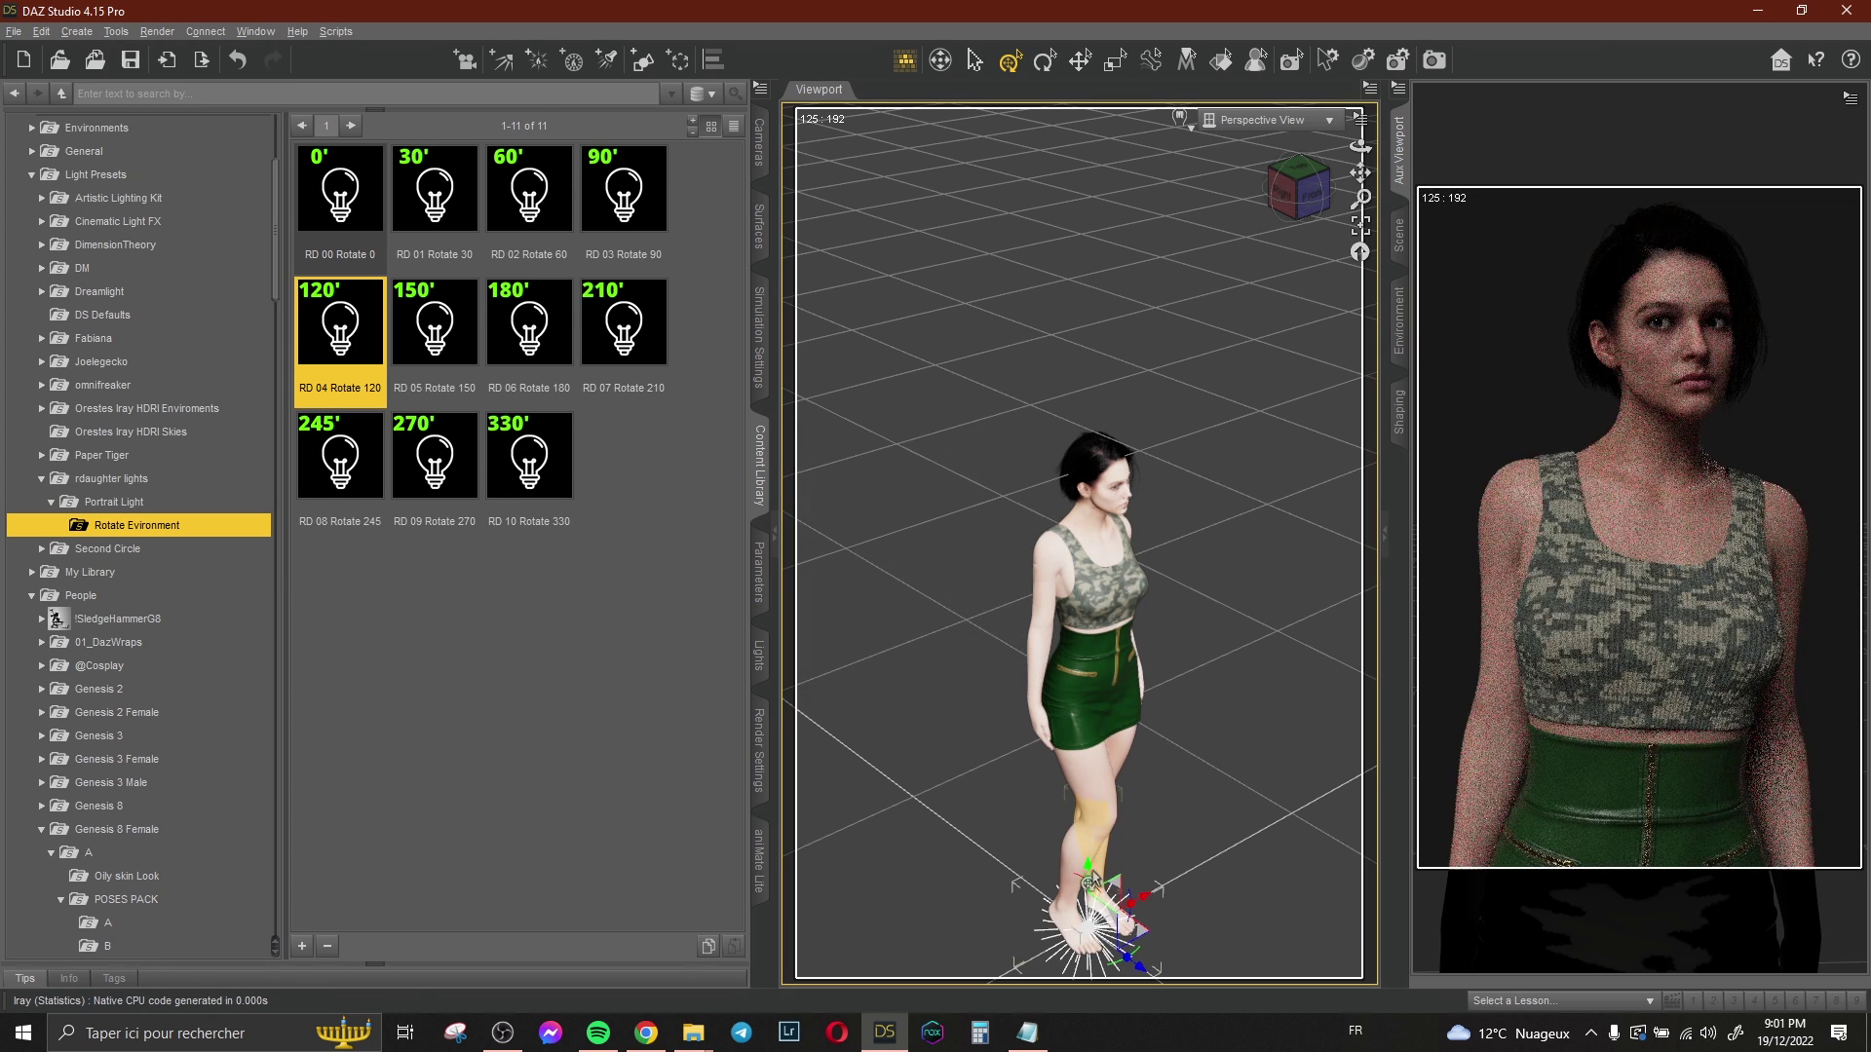
pyautogui.moveTo(1088, 866); pyautogui.dragTo(1089, 160)
pyautogui.click(1224, 288)
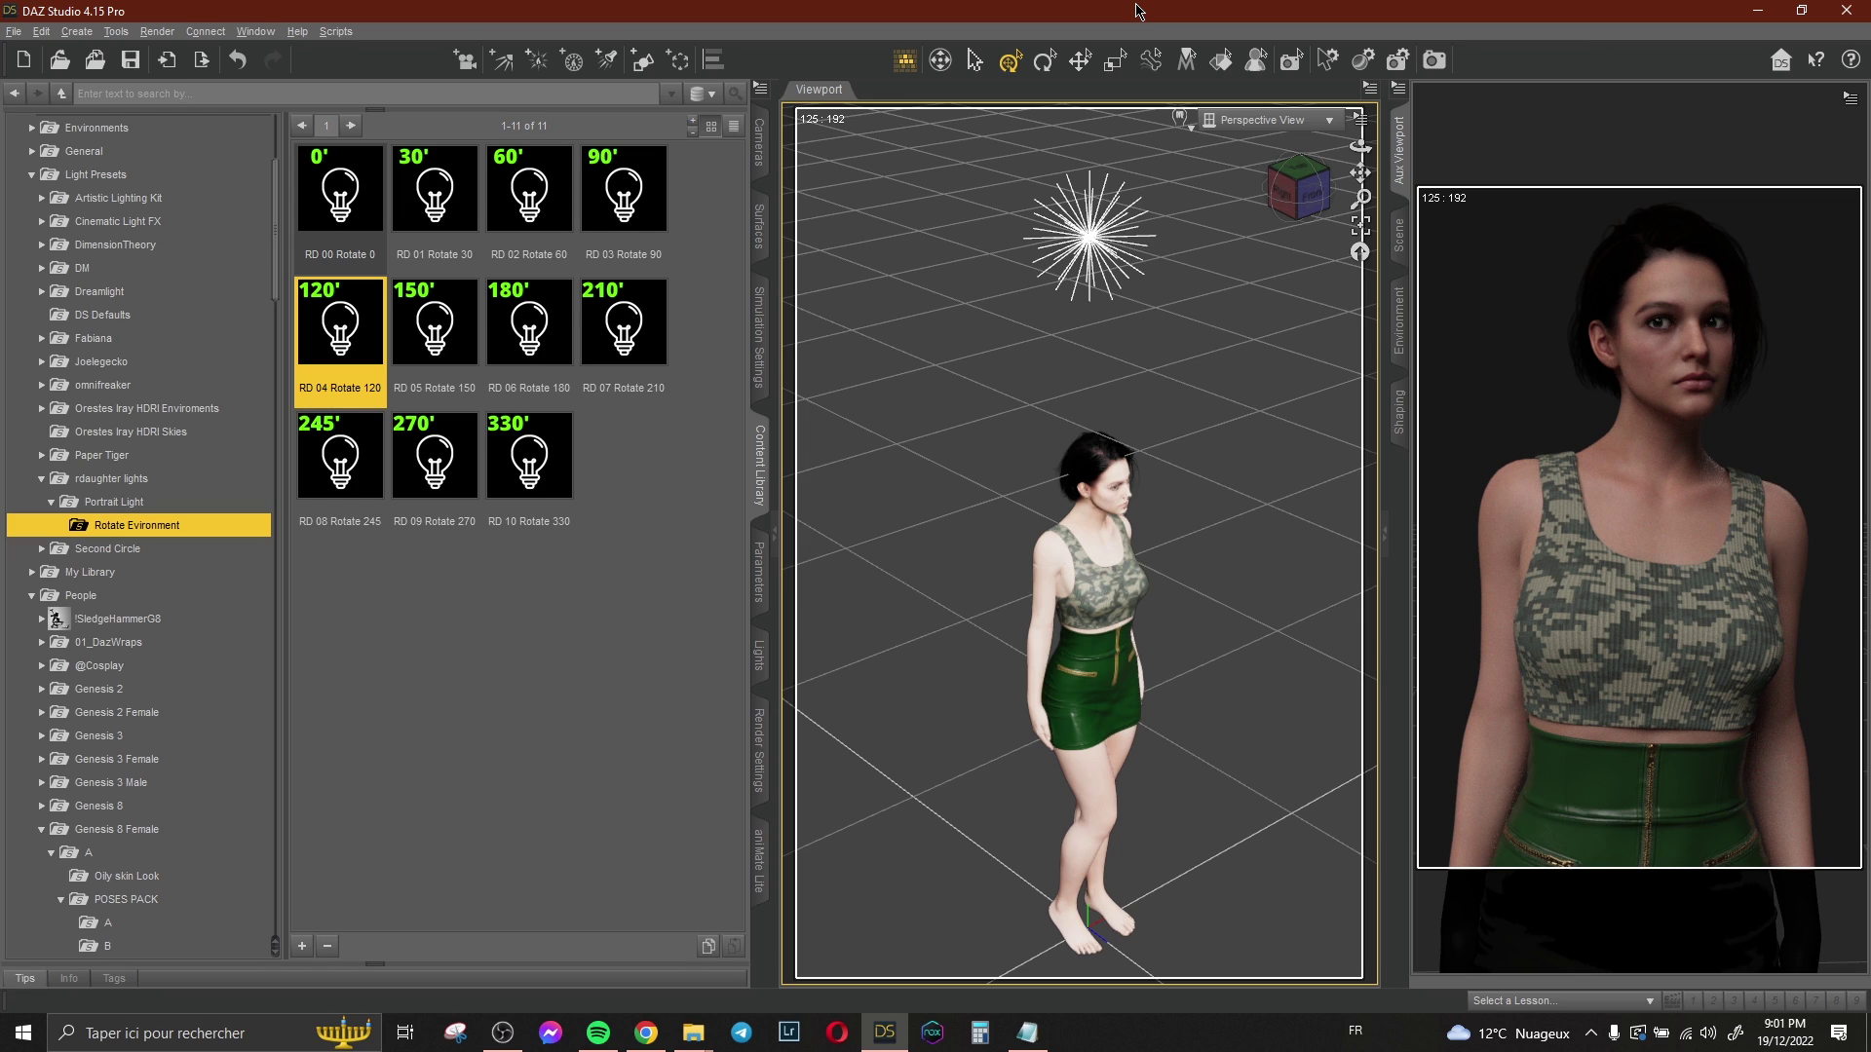
# - Try the 150-degree environment rotation preset against the 120-degree one, and reapply RD 04 Rotate 120
pyautogui.click(726, 501)
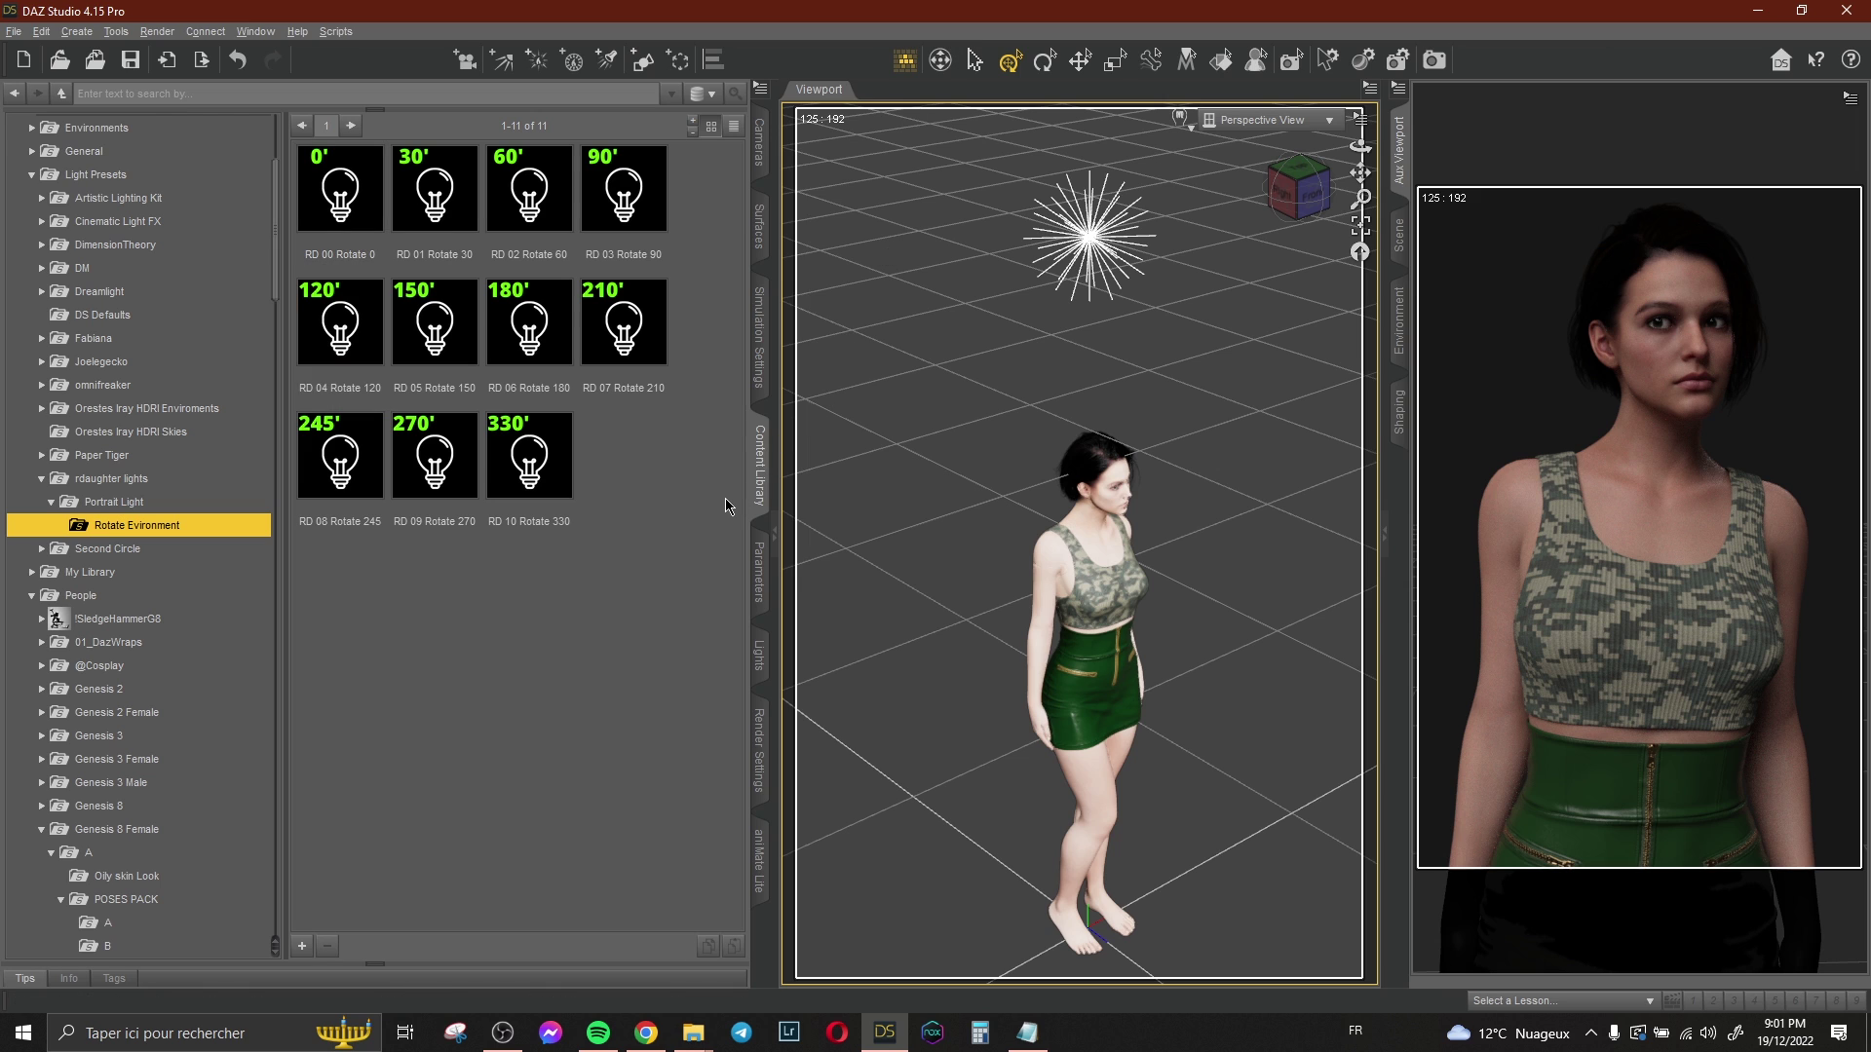
pyautogui.doubleClick(434, 321)
pyautogui.doubleClick(334, 351)
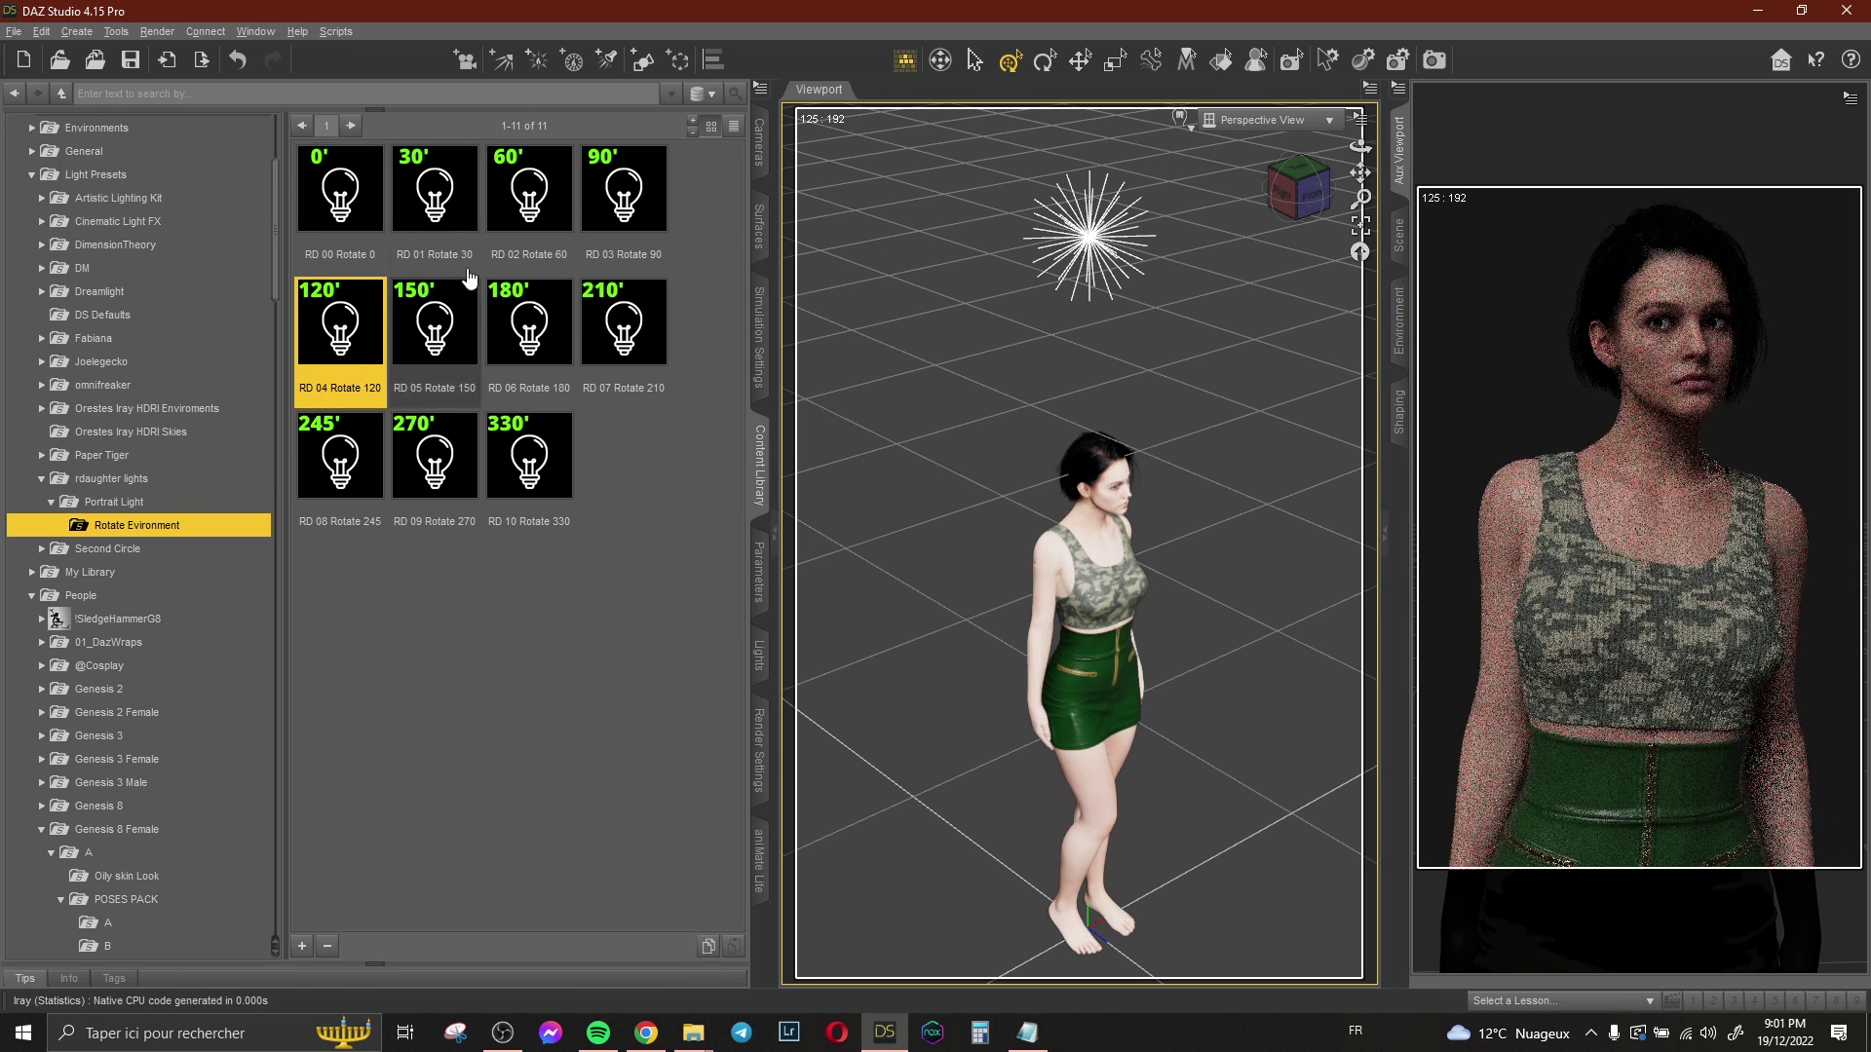
pyautogui.press('Right')
pyautogui.press('Right')
pyautogui.press('Right')
pyautogui.press('Return')
pyautogui.doubleClick(339, 337)
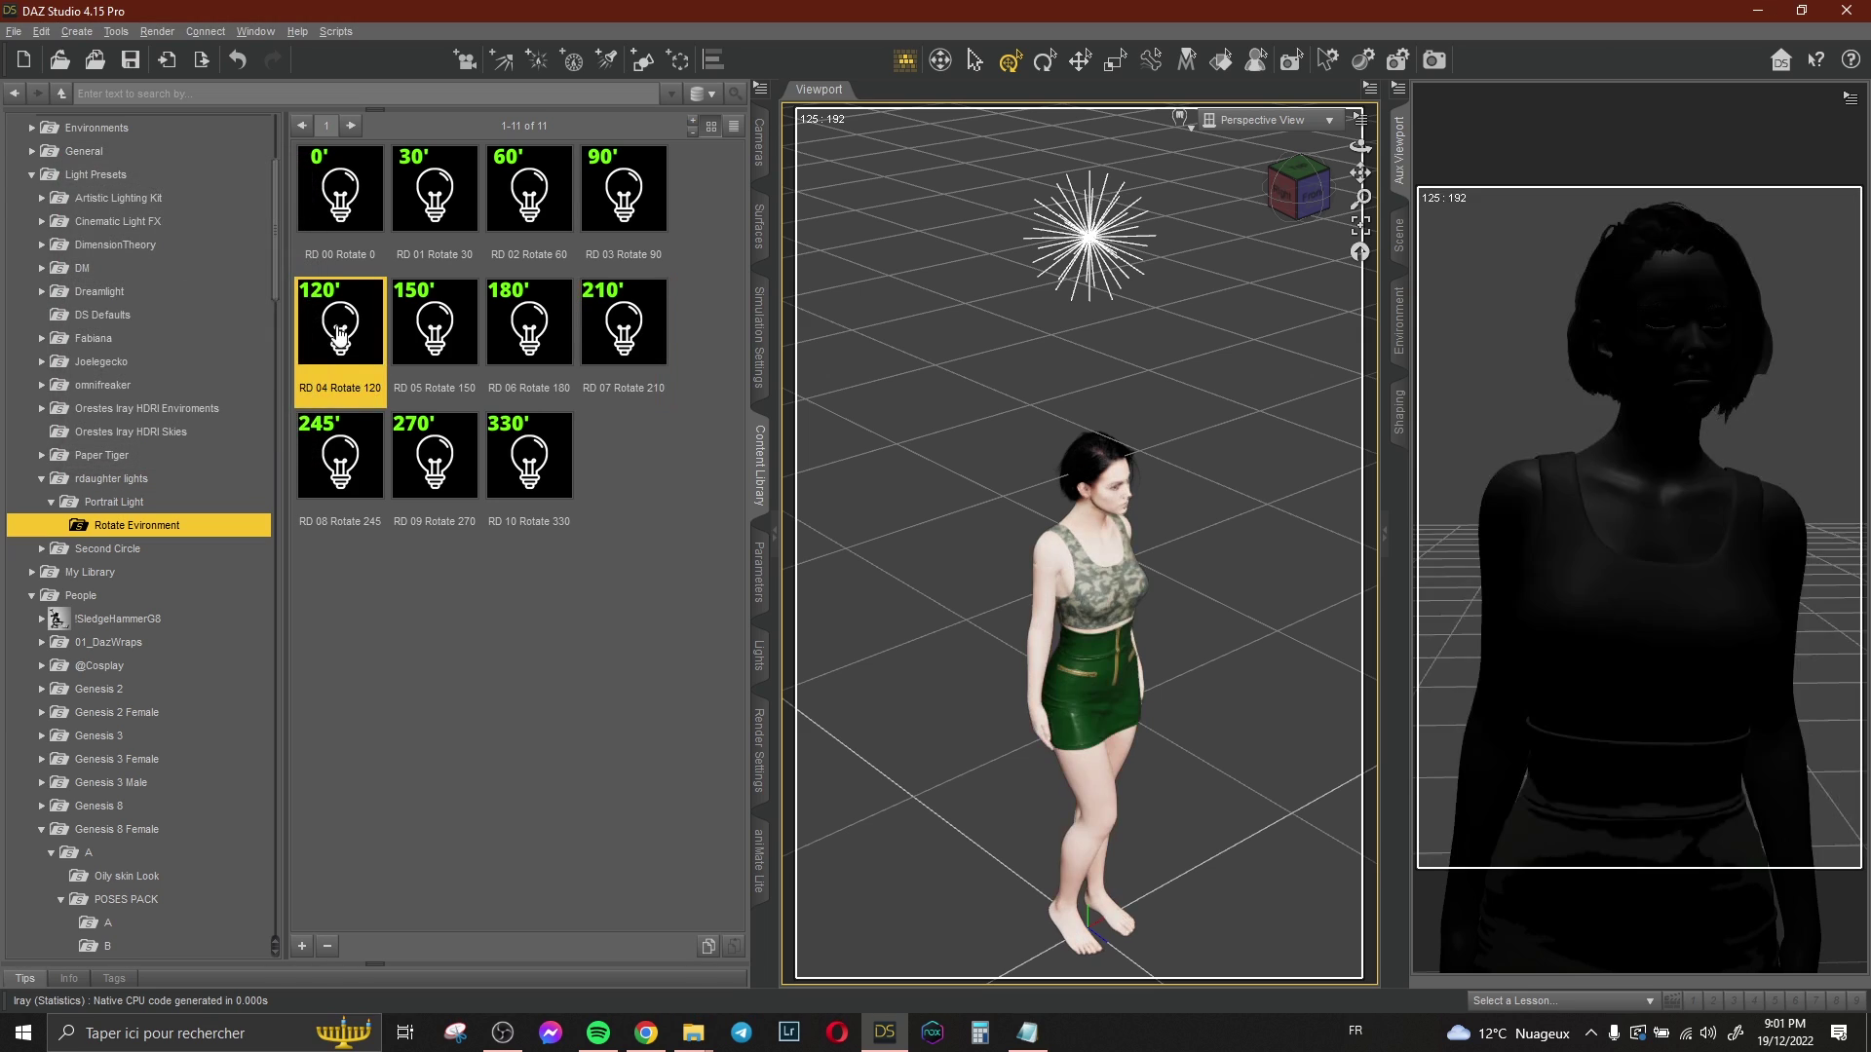
pyautogui.click(624, 554)
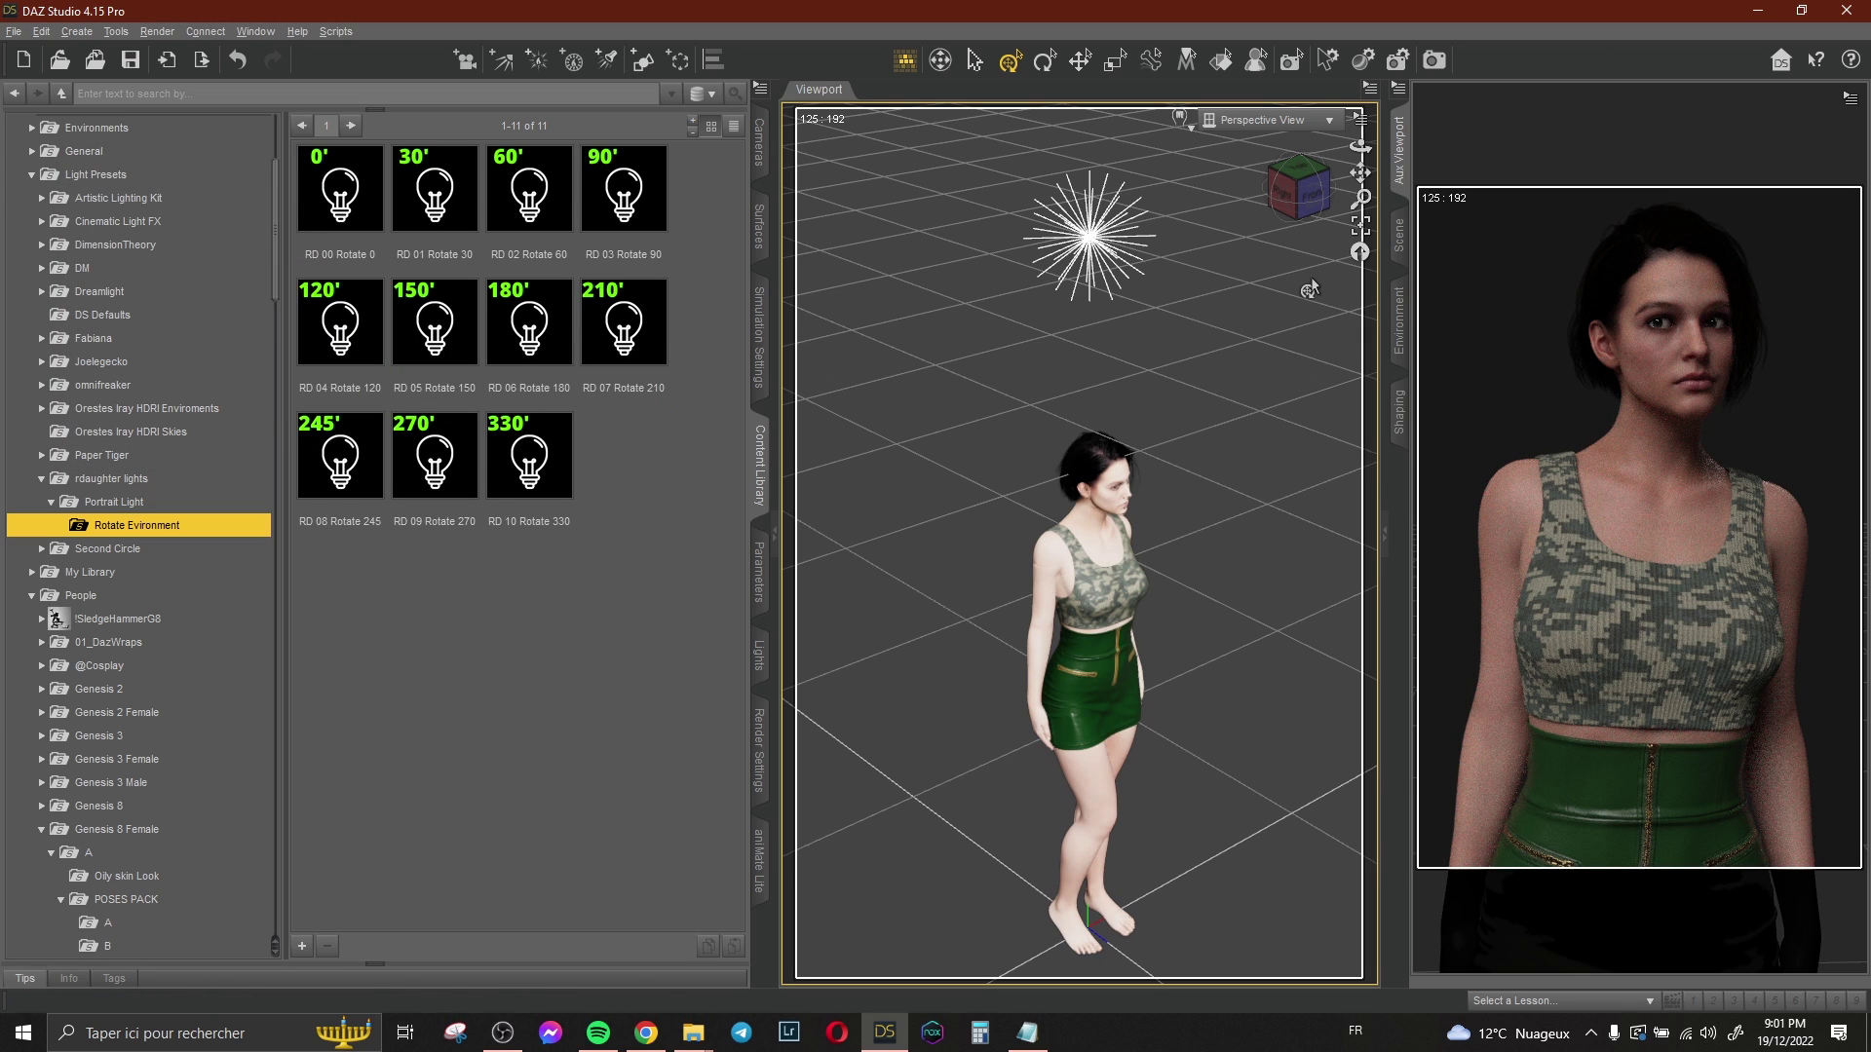
# - Apply GY Iris Color 05 from the PC GraceYong Detailed MakeUp Options to the Genesis 8 Female figure
pyautogui.click(1399, 236)
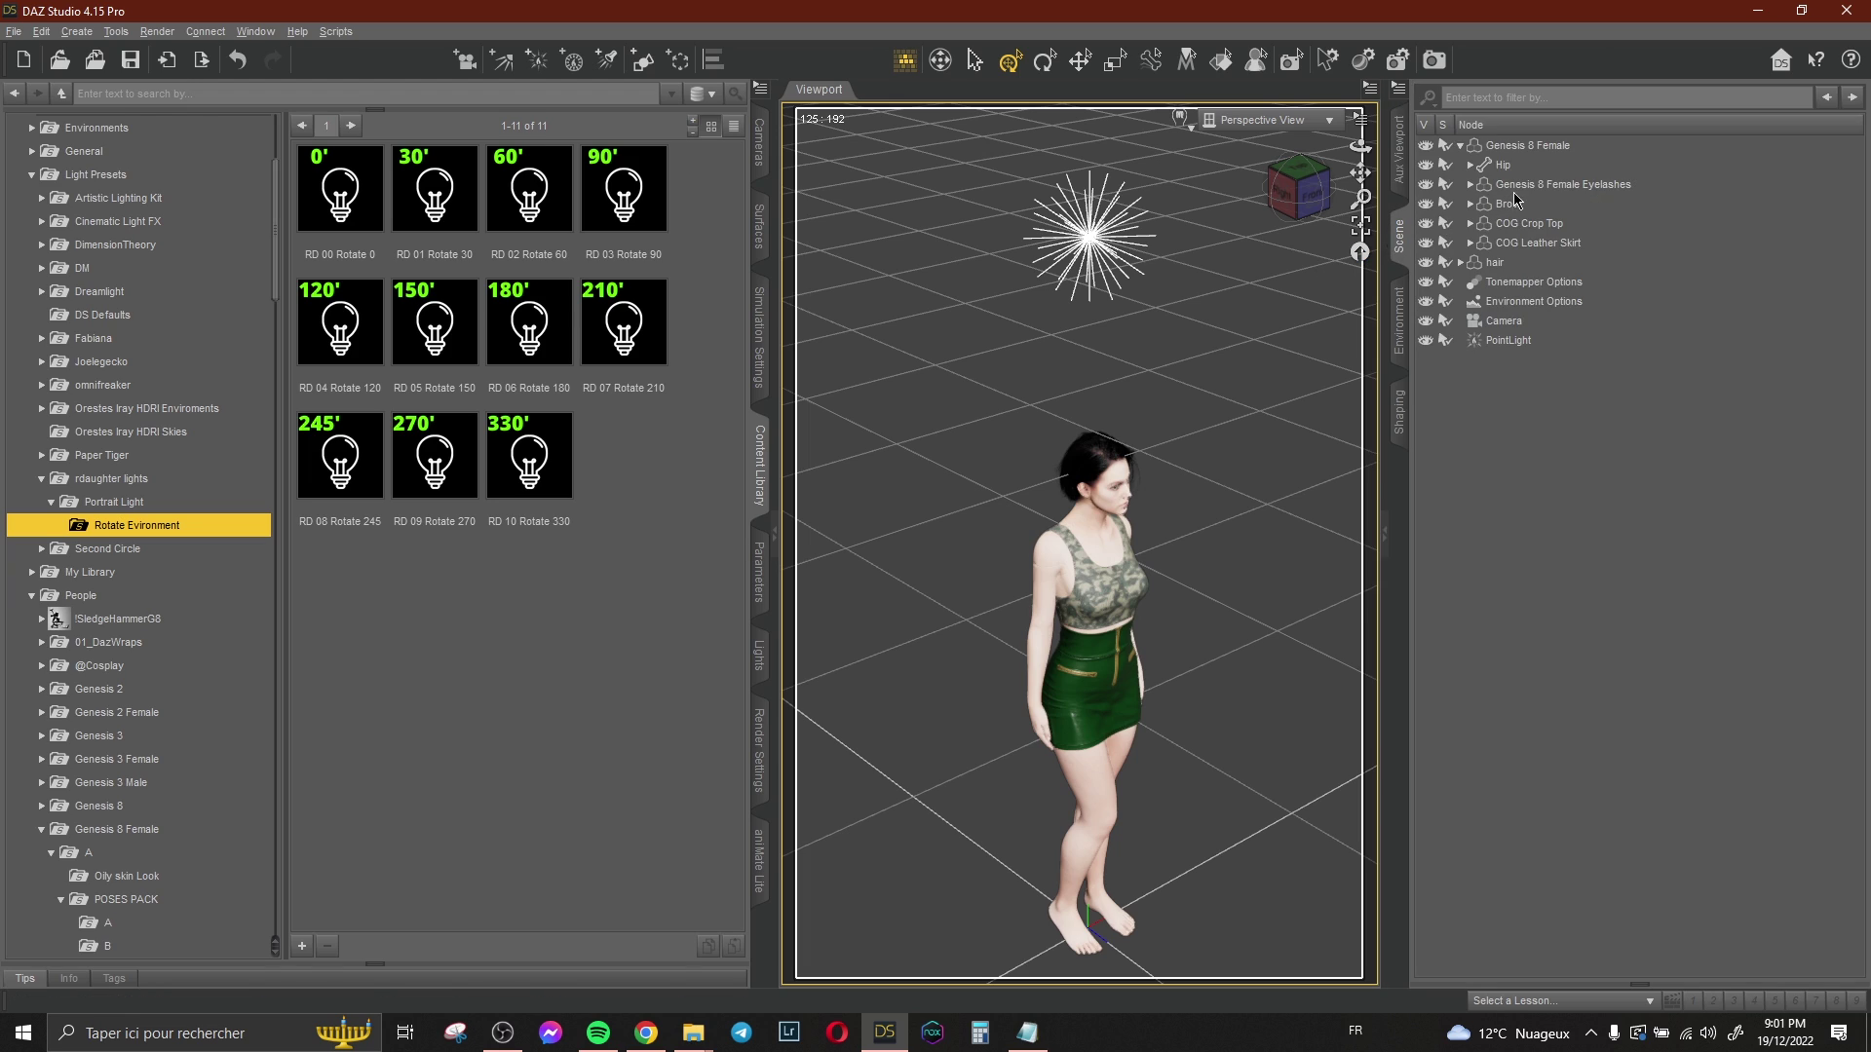
pyautogui.click(1546, 146)
pyautogui.click(1399, 151)
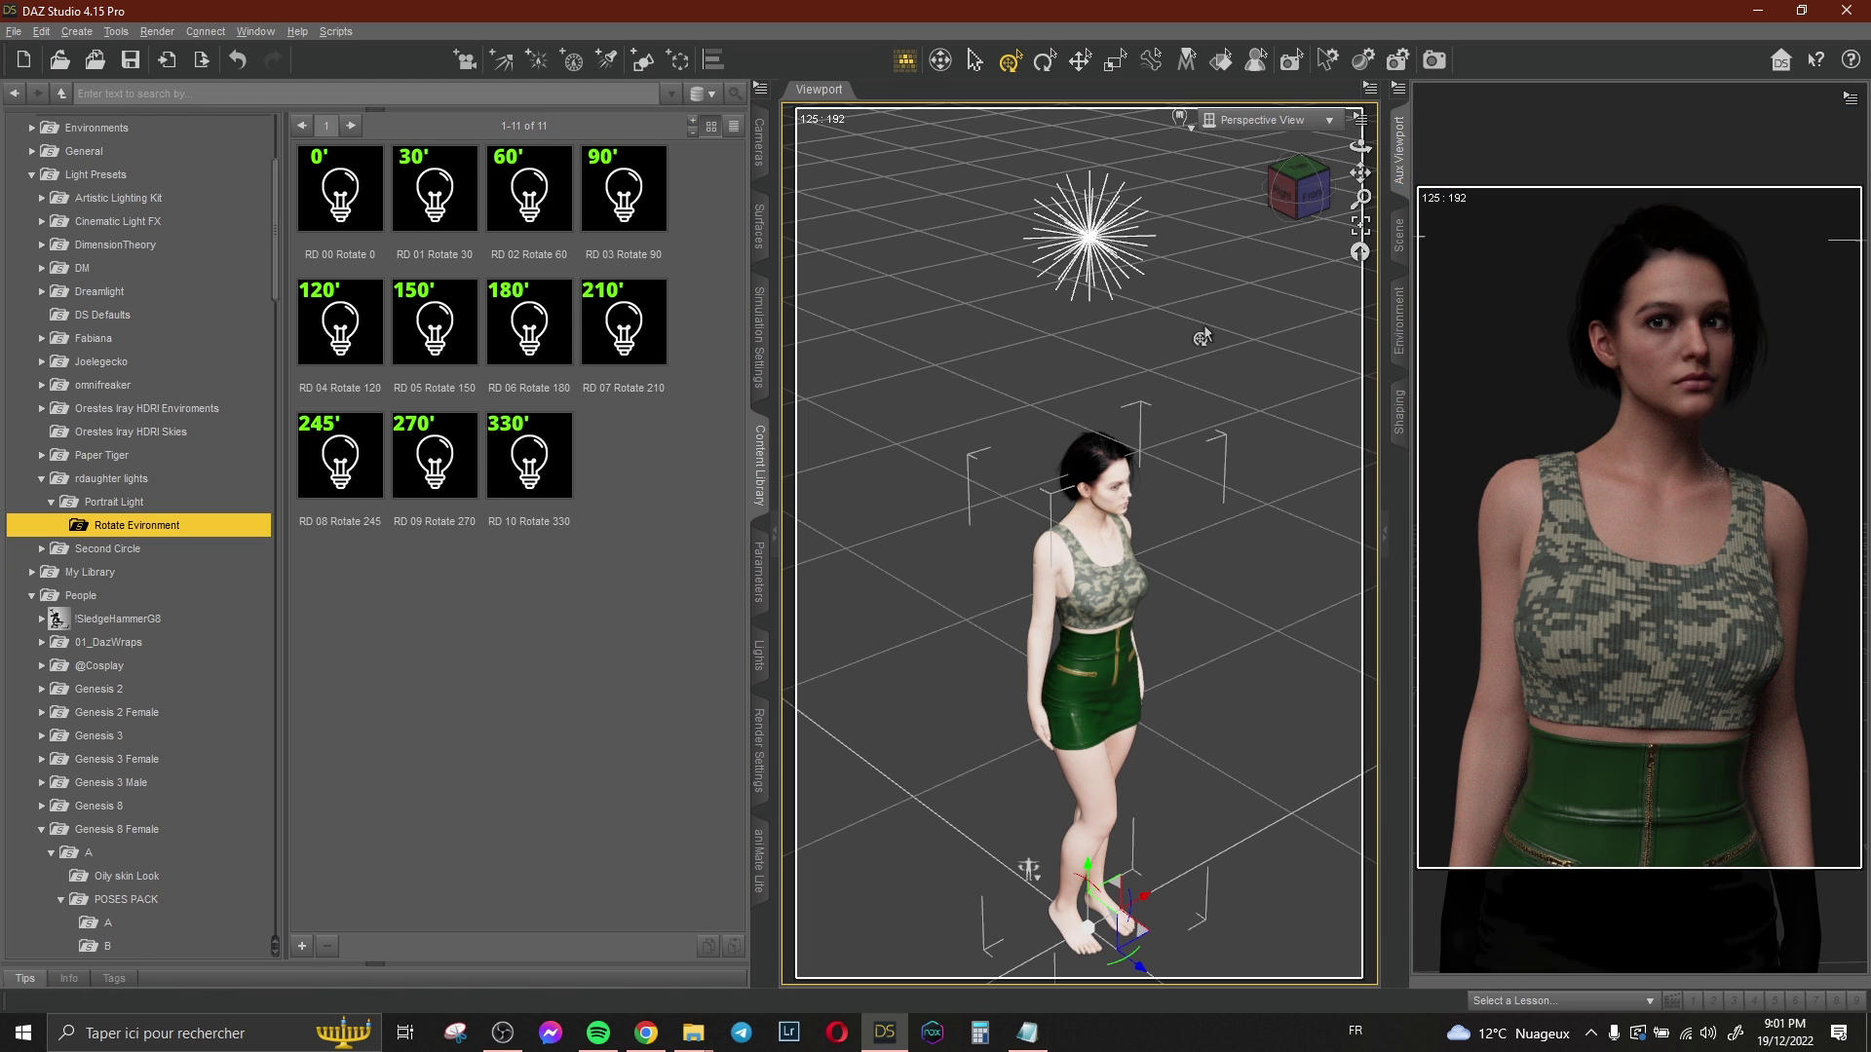
pyautogui.scroll(-5, 209, 430)
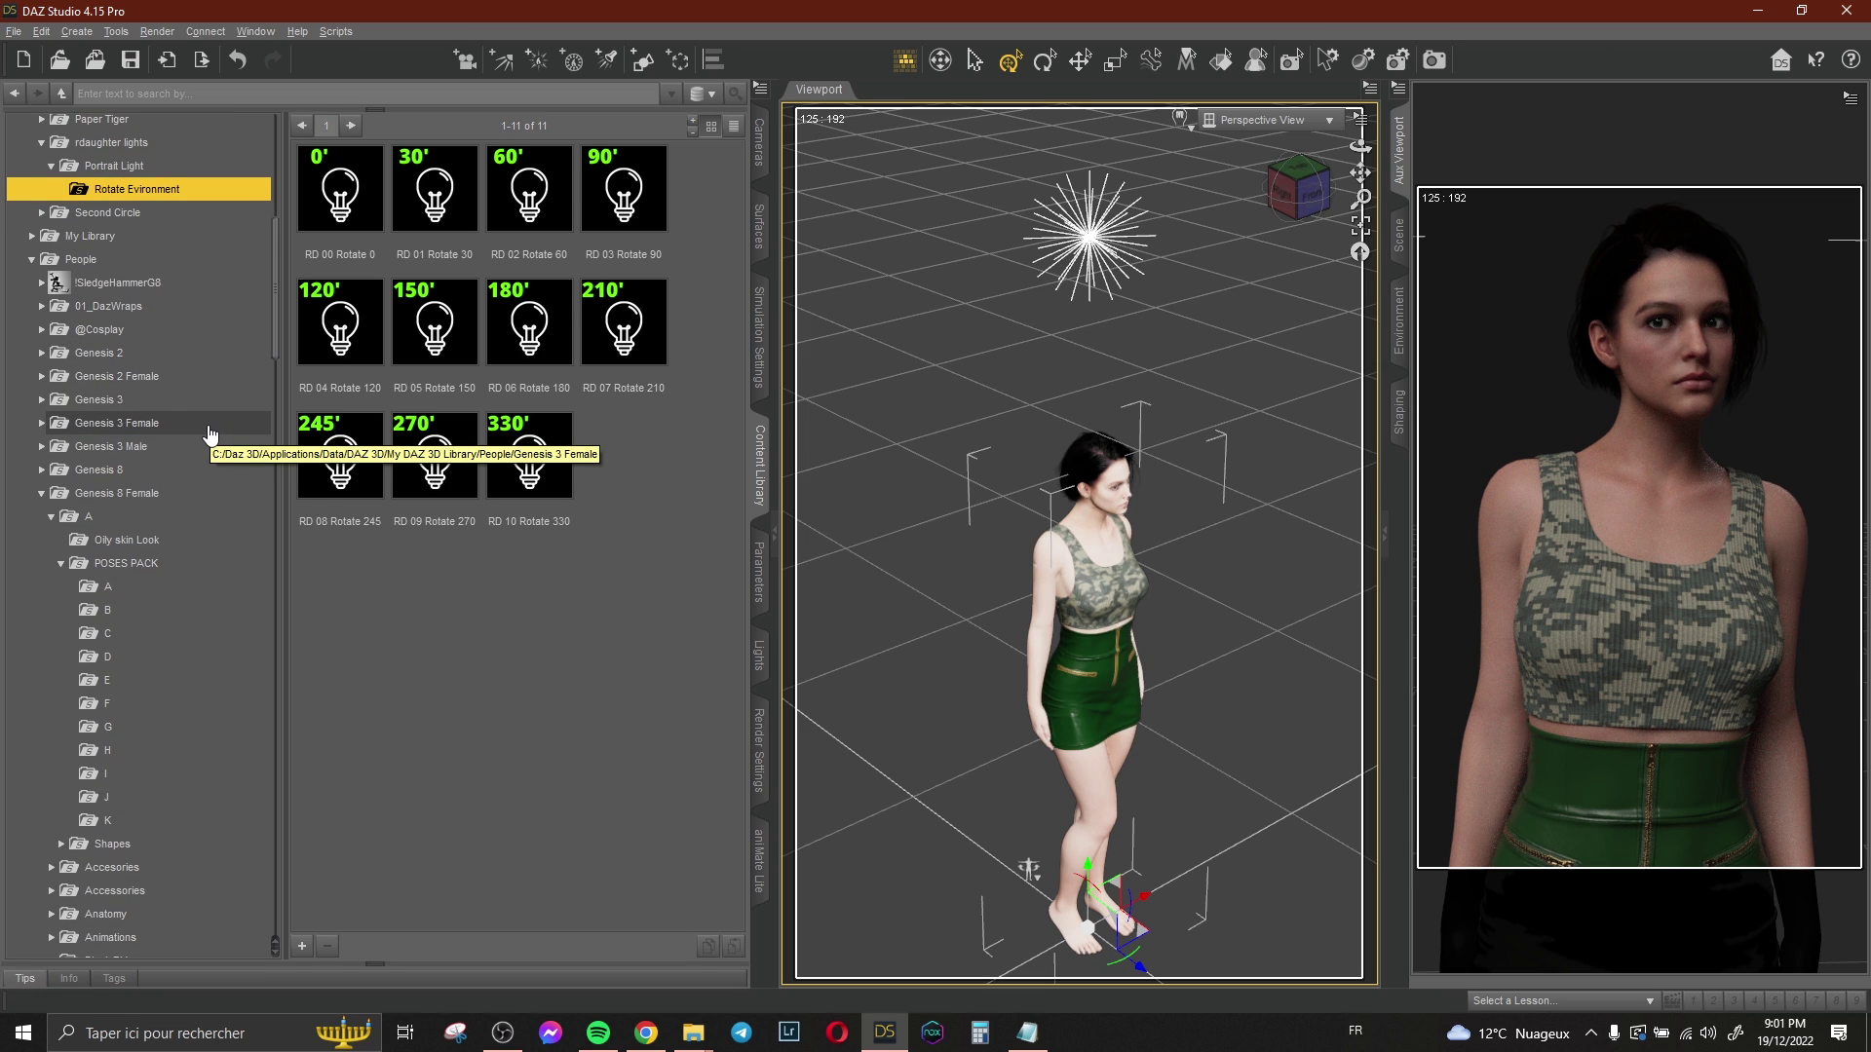
pyautogui.scroll(-10, 208, 430)
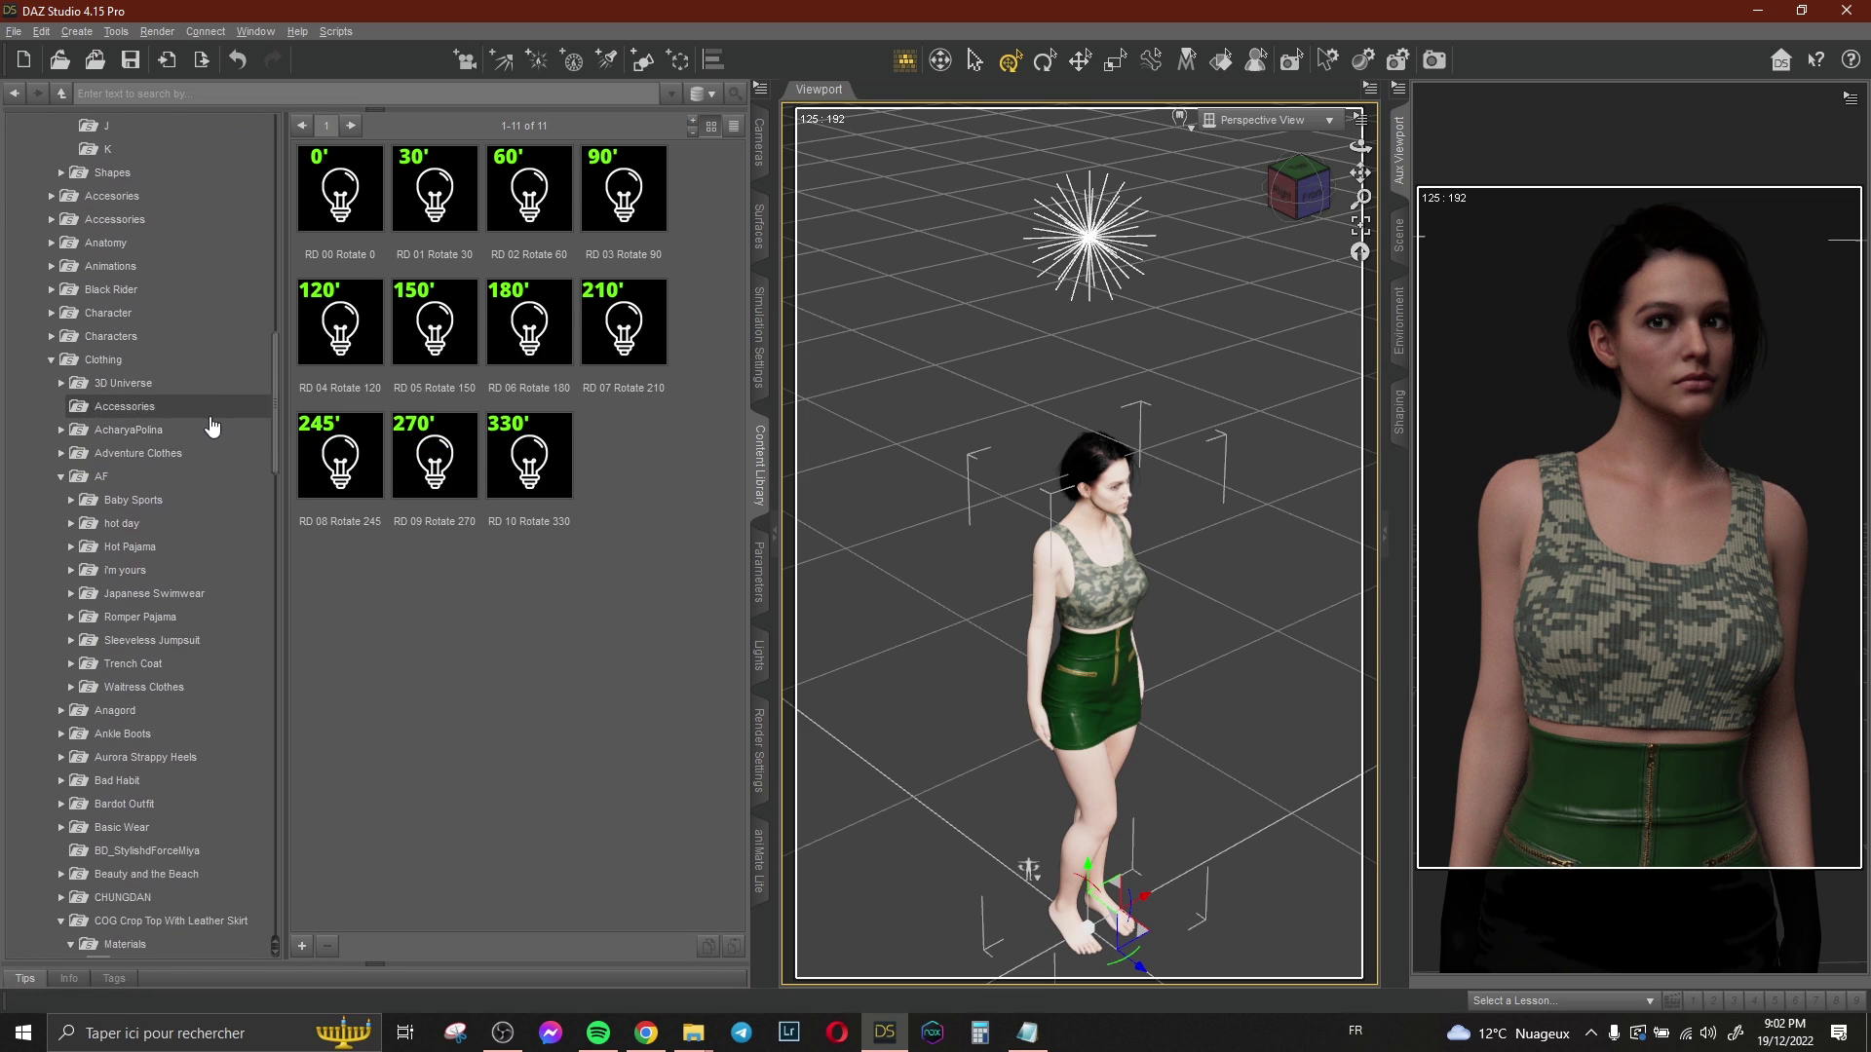
pyautogui.click(201, 336)
pyautogui.scroll(-4, 209, 409)
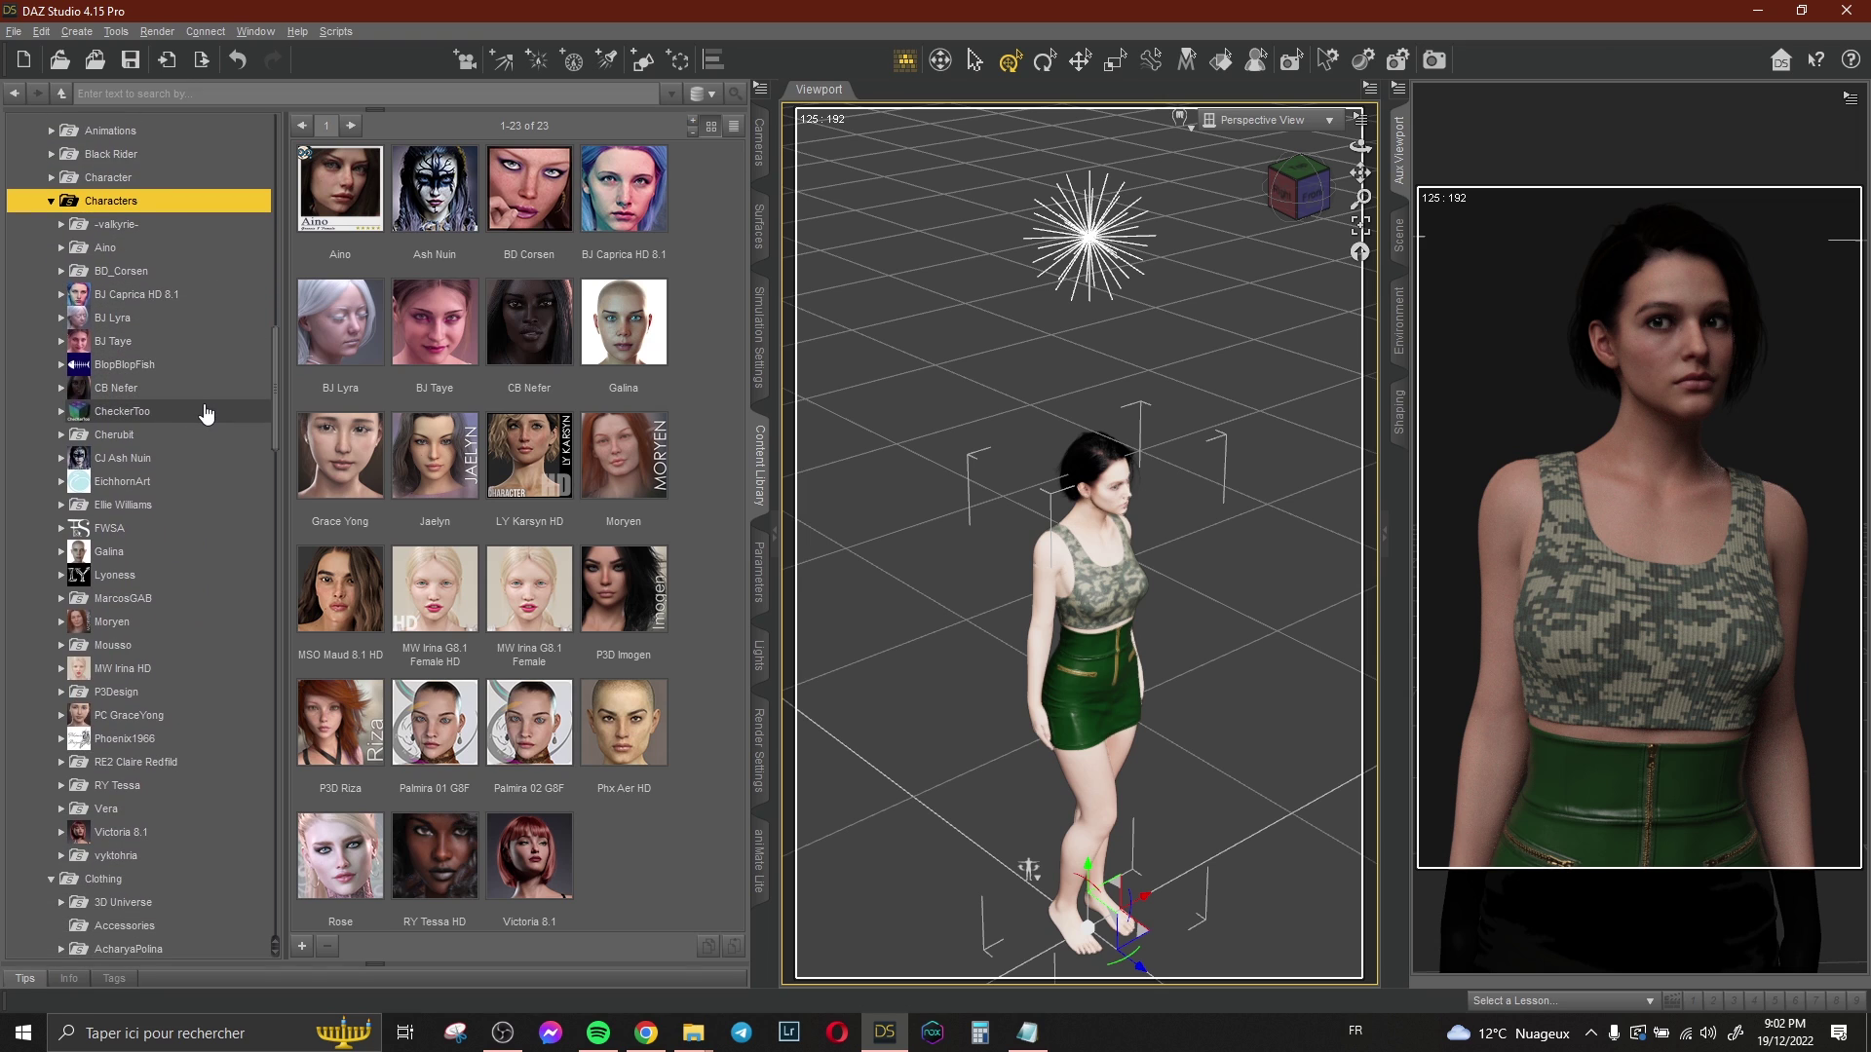
pyautogui.scroll(-2, 195, 464)
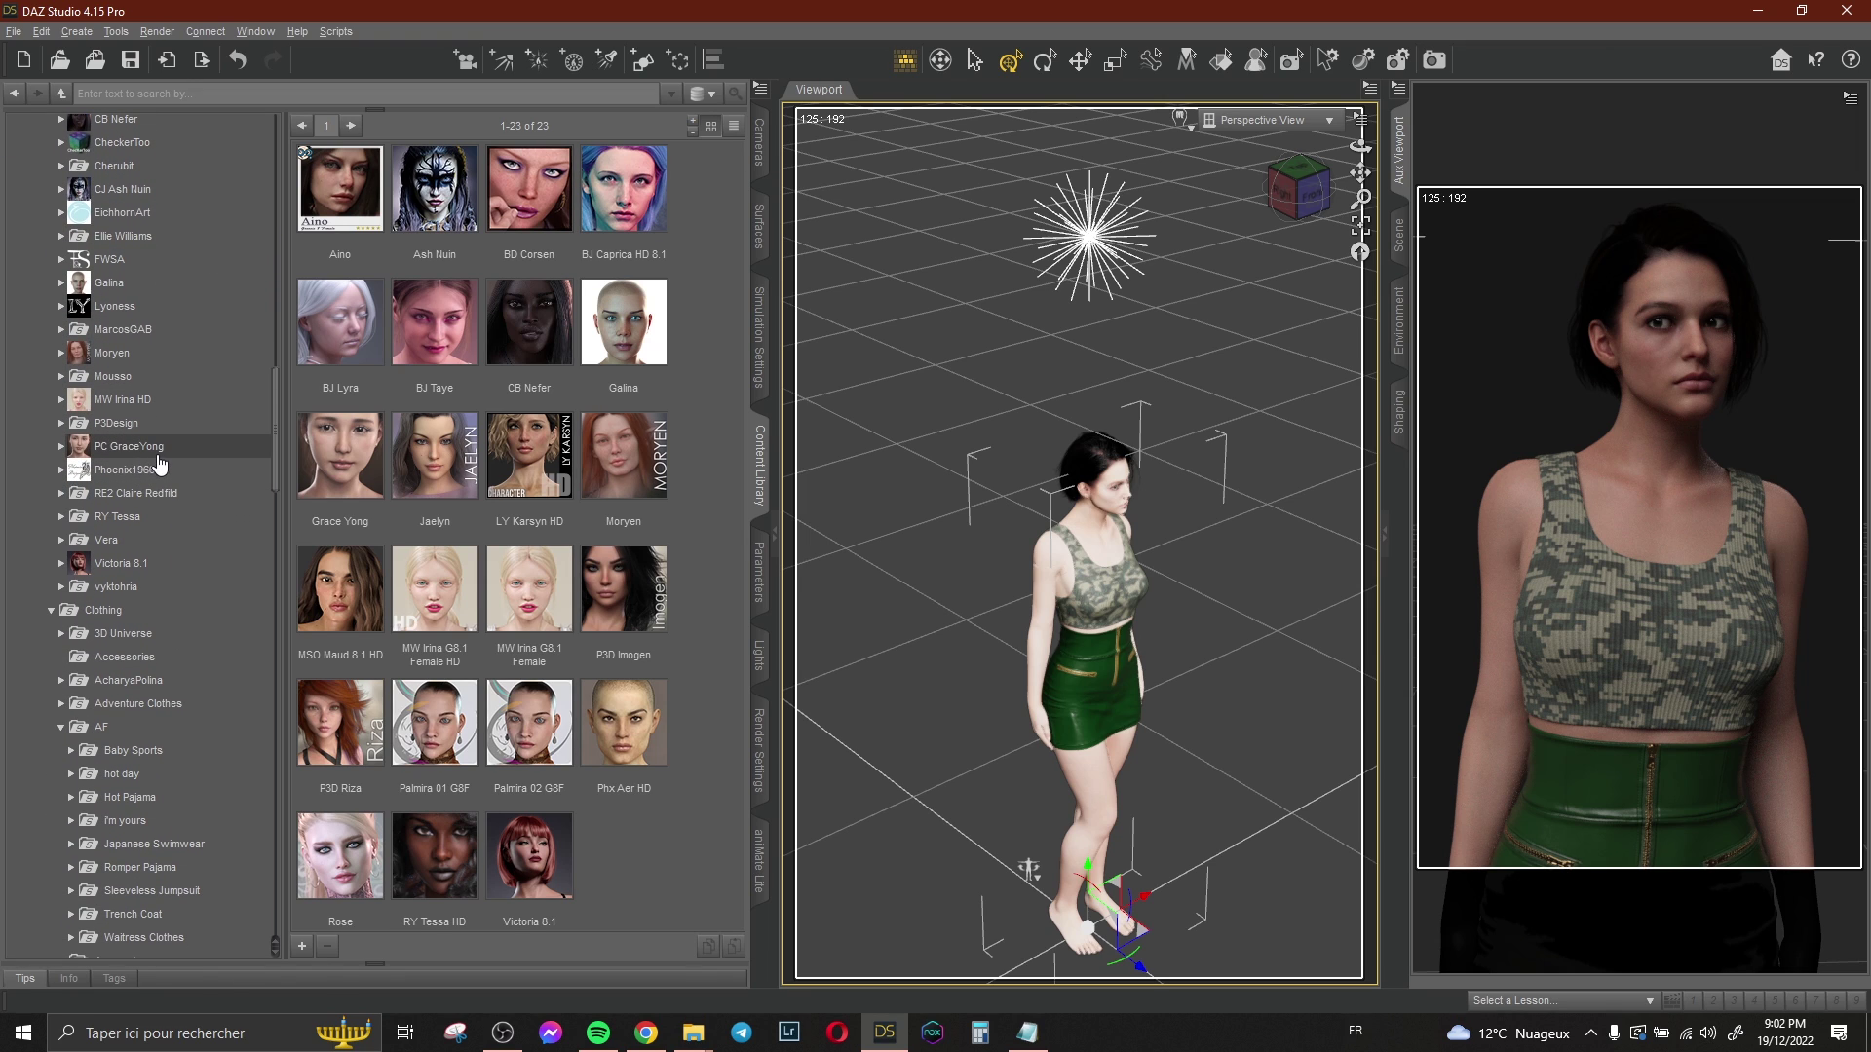
pyautogui.click(146, 448)
pyautogui.click(126, 470)
pyautogui.click(135, 493)
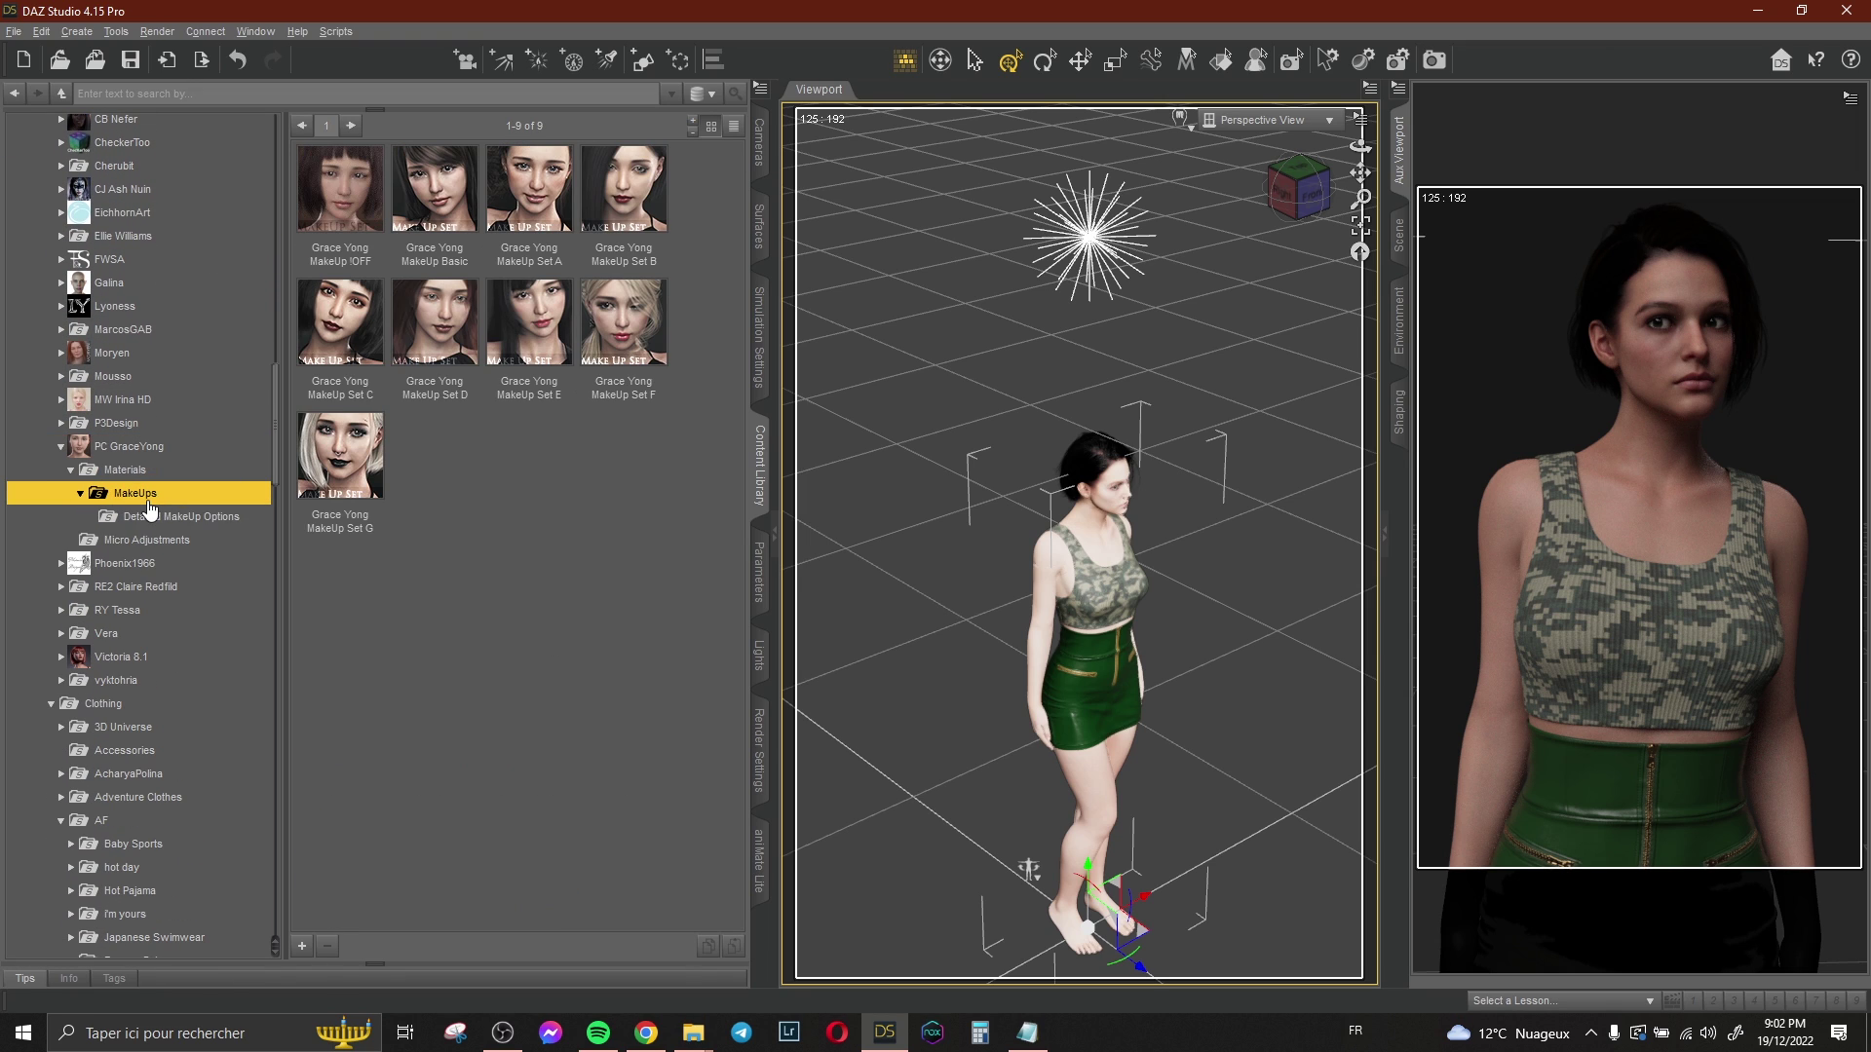
pyautogui.click(148, 518)
pyautogui.scroll(-10, 501, 647)
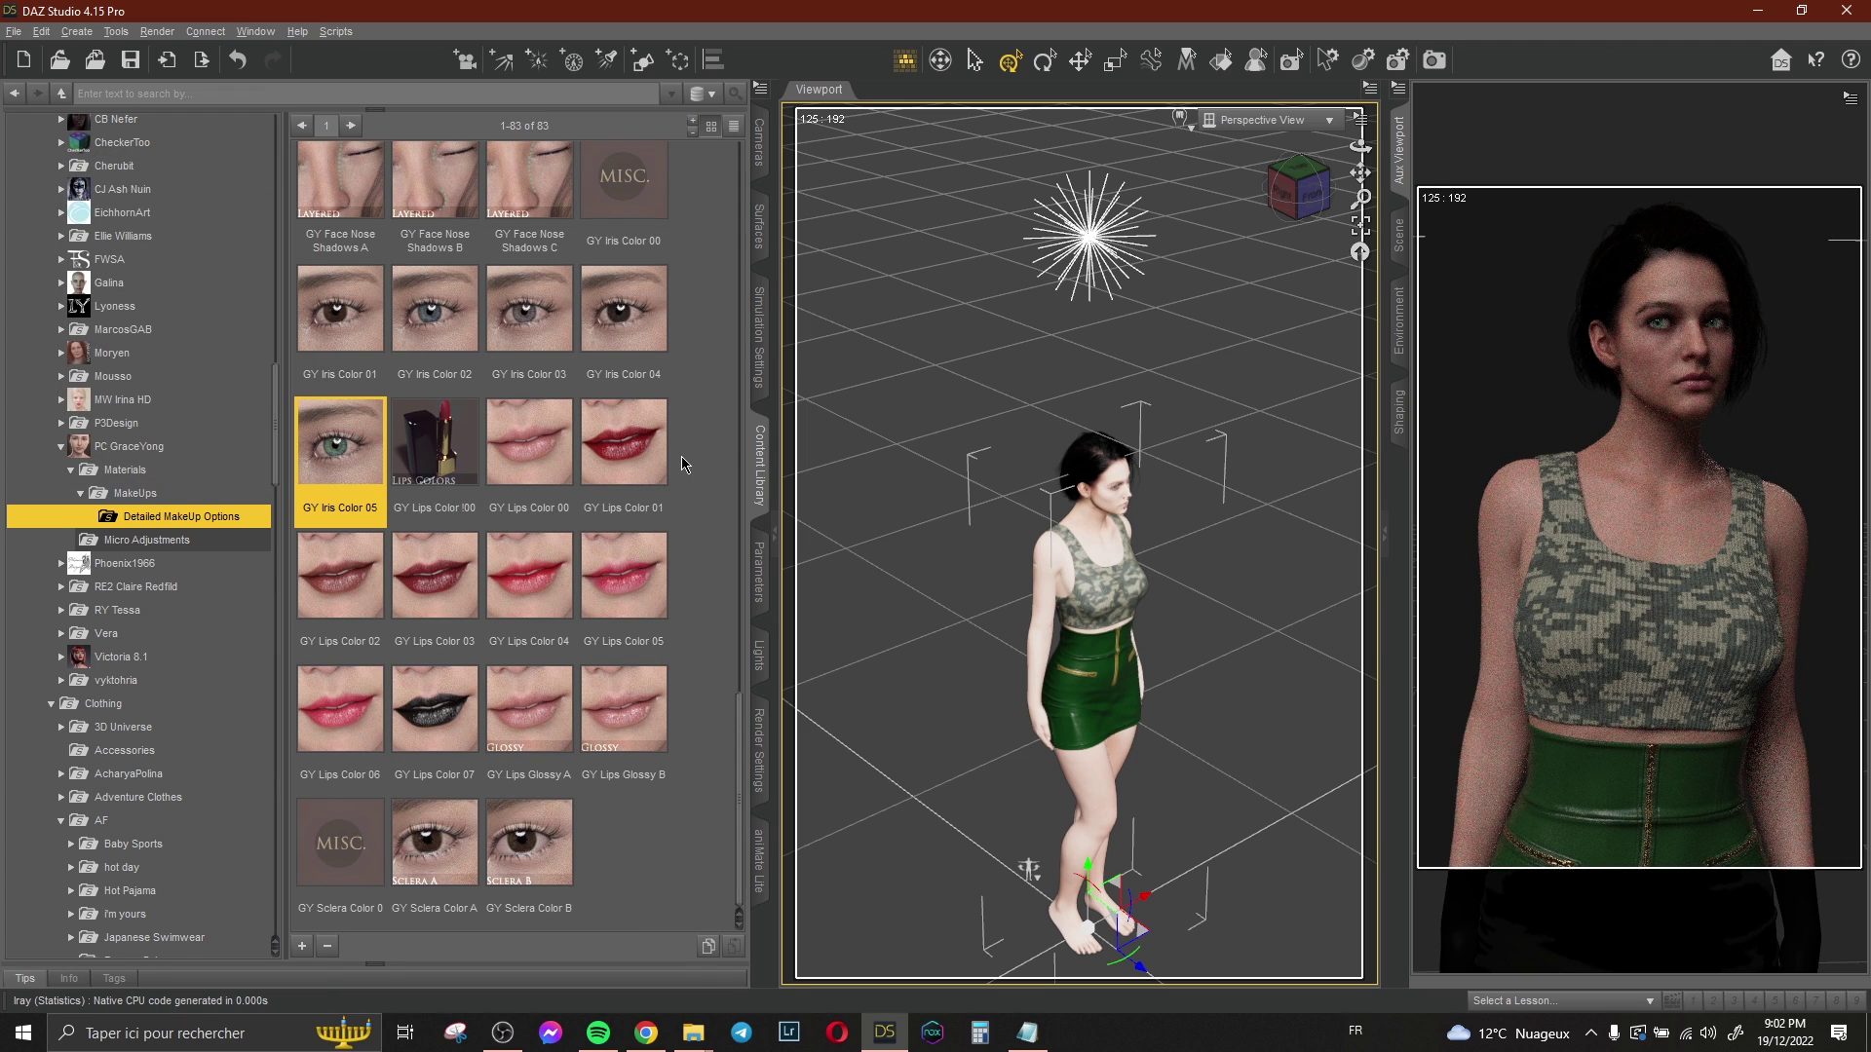
# - Apply level 4 of the Oily skin Look presets to the Genesis 8 Female figure
pyautogui.scroll(15, 168, 449)
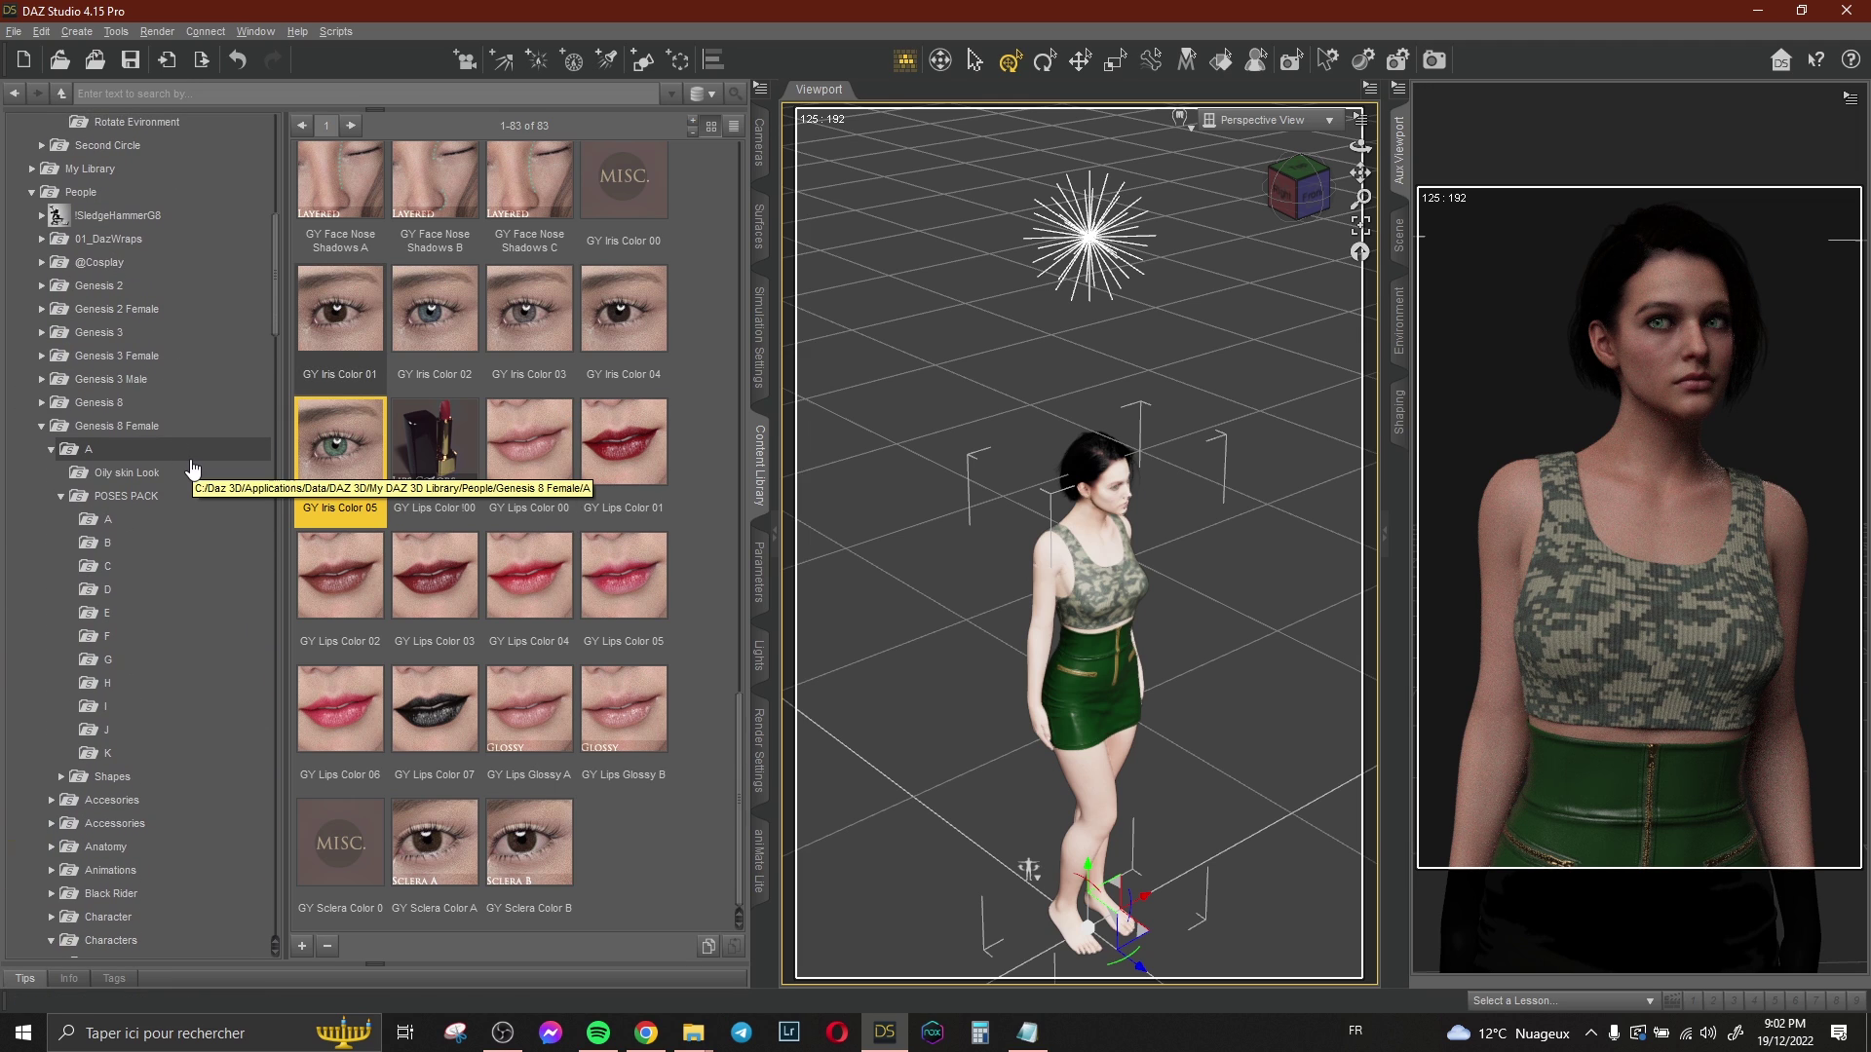
pyautogui.click(185, 473)
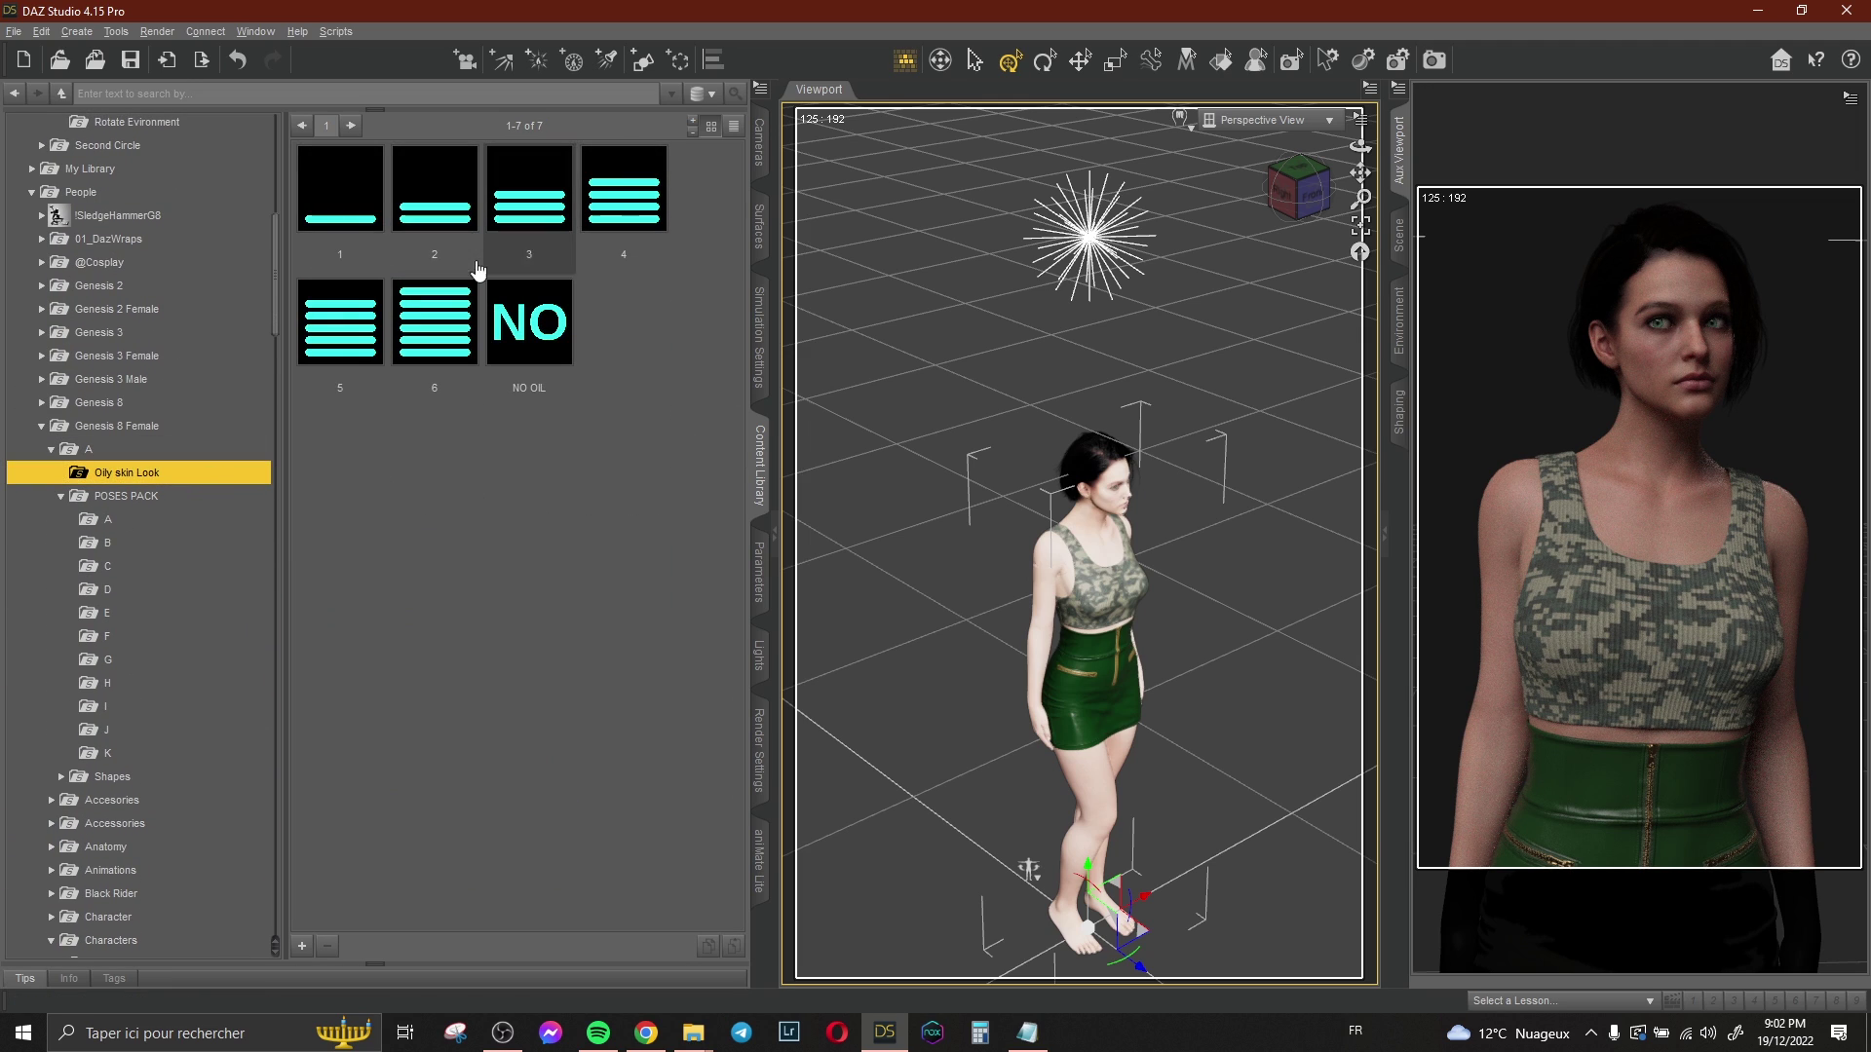
pyautogui.doubleClick(609, 227)
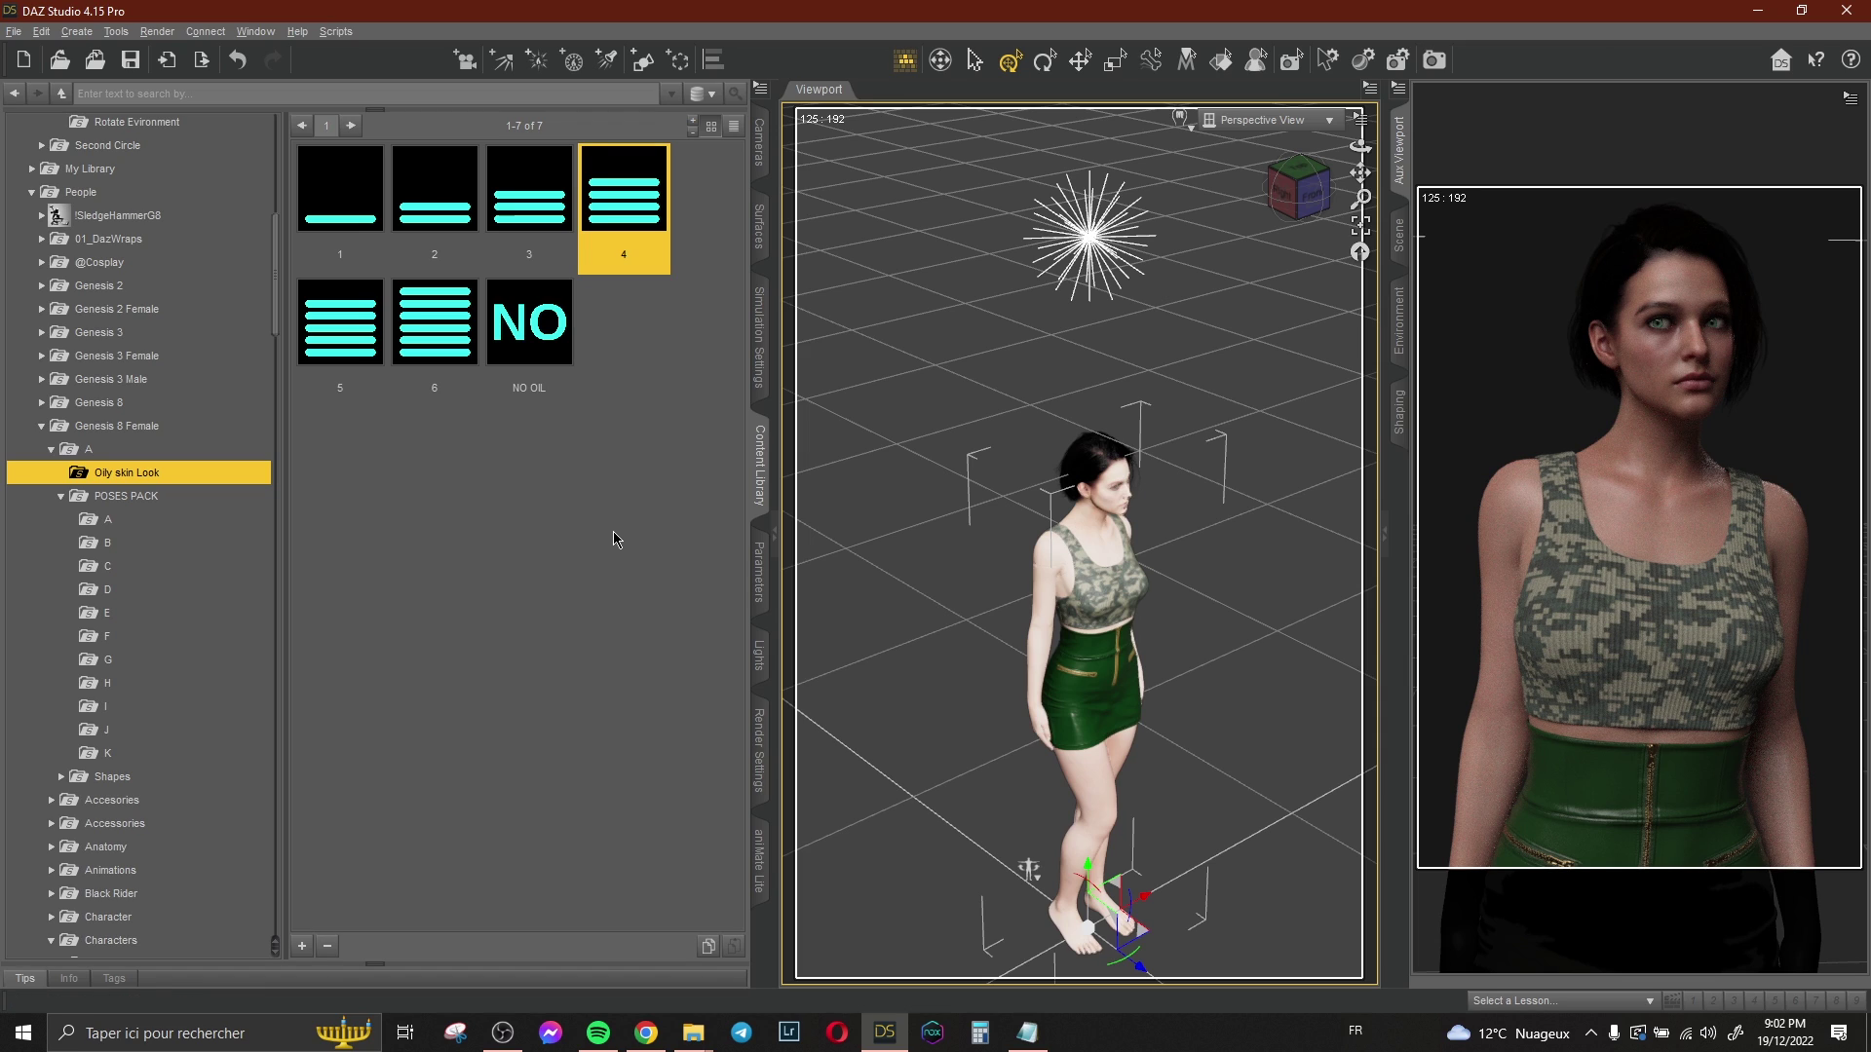
pyautogui.click(613, 532)
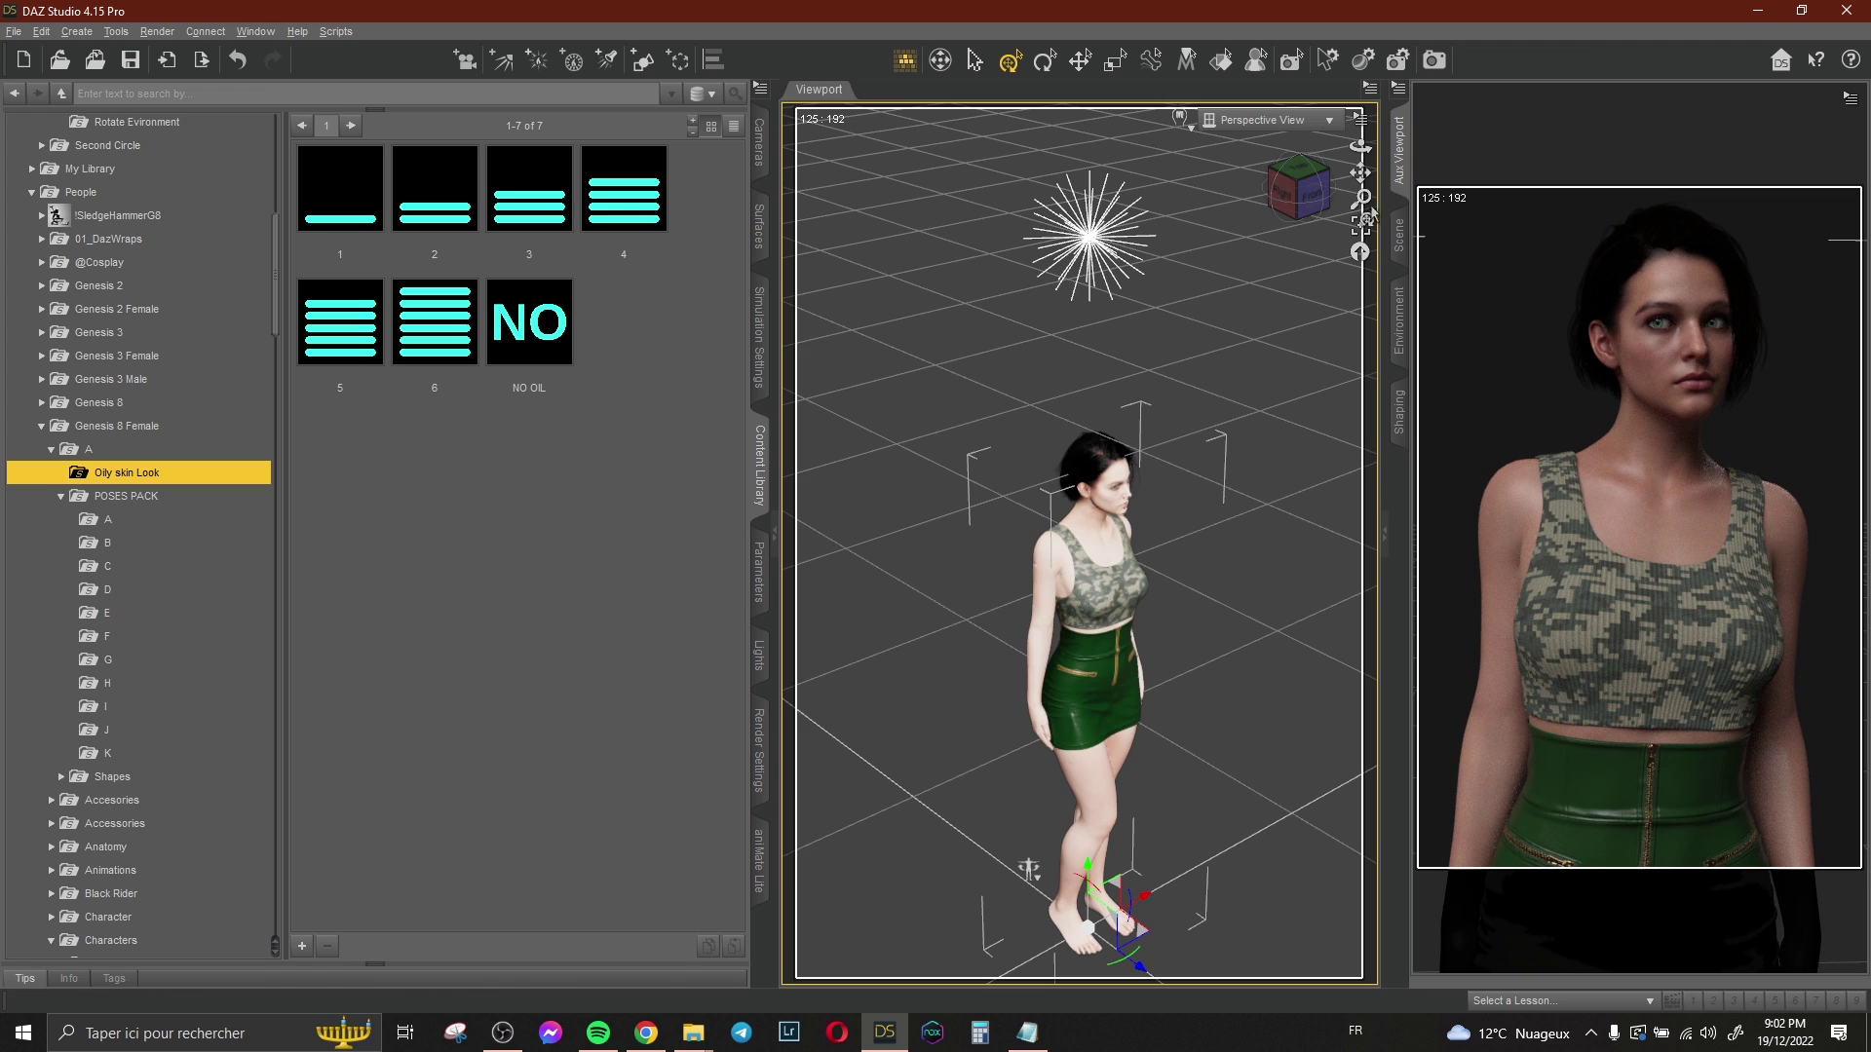
# - Add the Retribution Harness from the Resident Evil RE3 Remake Jill Valentine clothing to the Genesis 8 Female figure
pyautogui.click(1399, 236)
pyautogui.scroll(5, 83, 379)
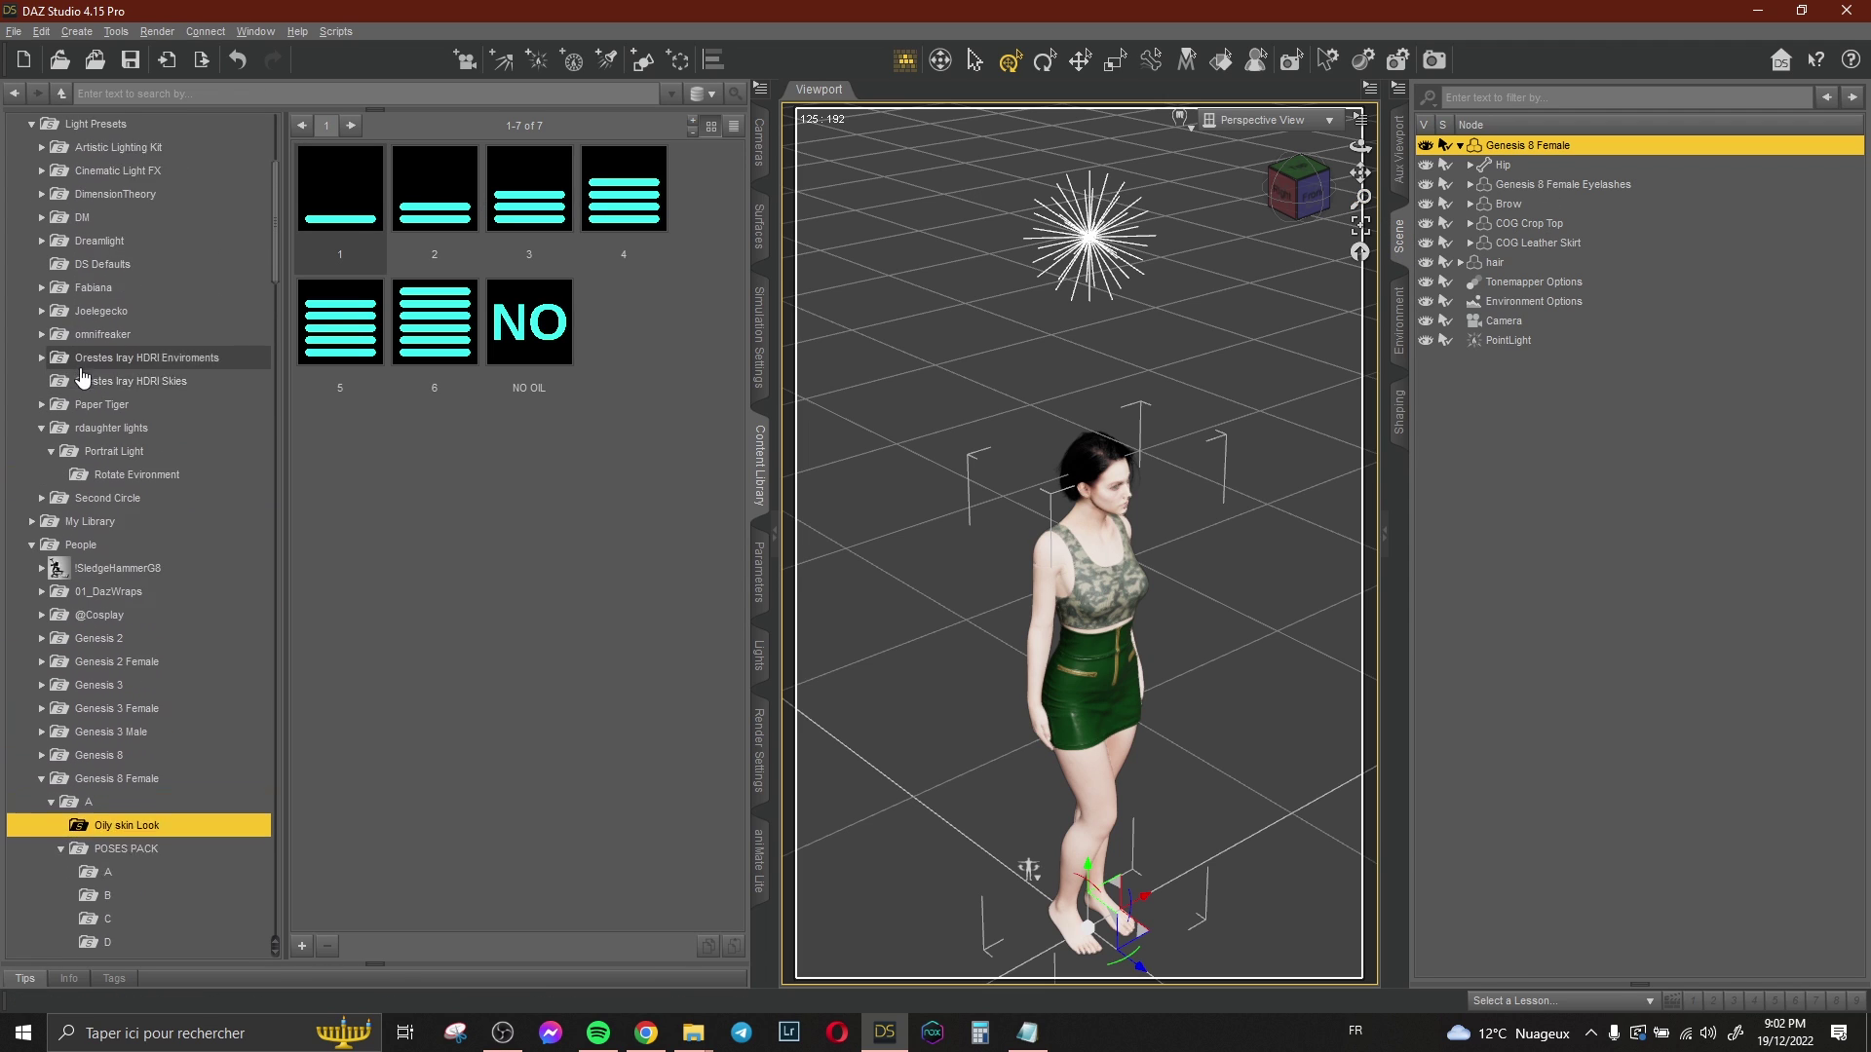
pyautogui.scroll(2, 83, 378)
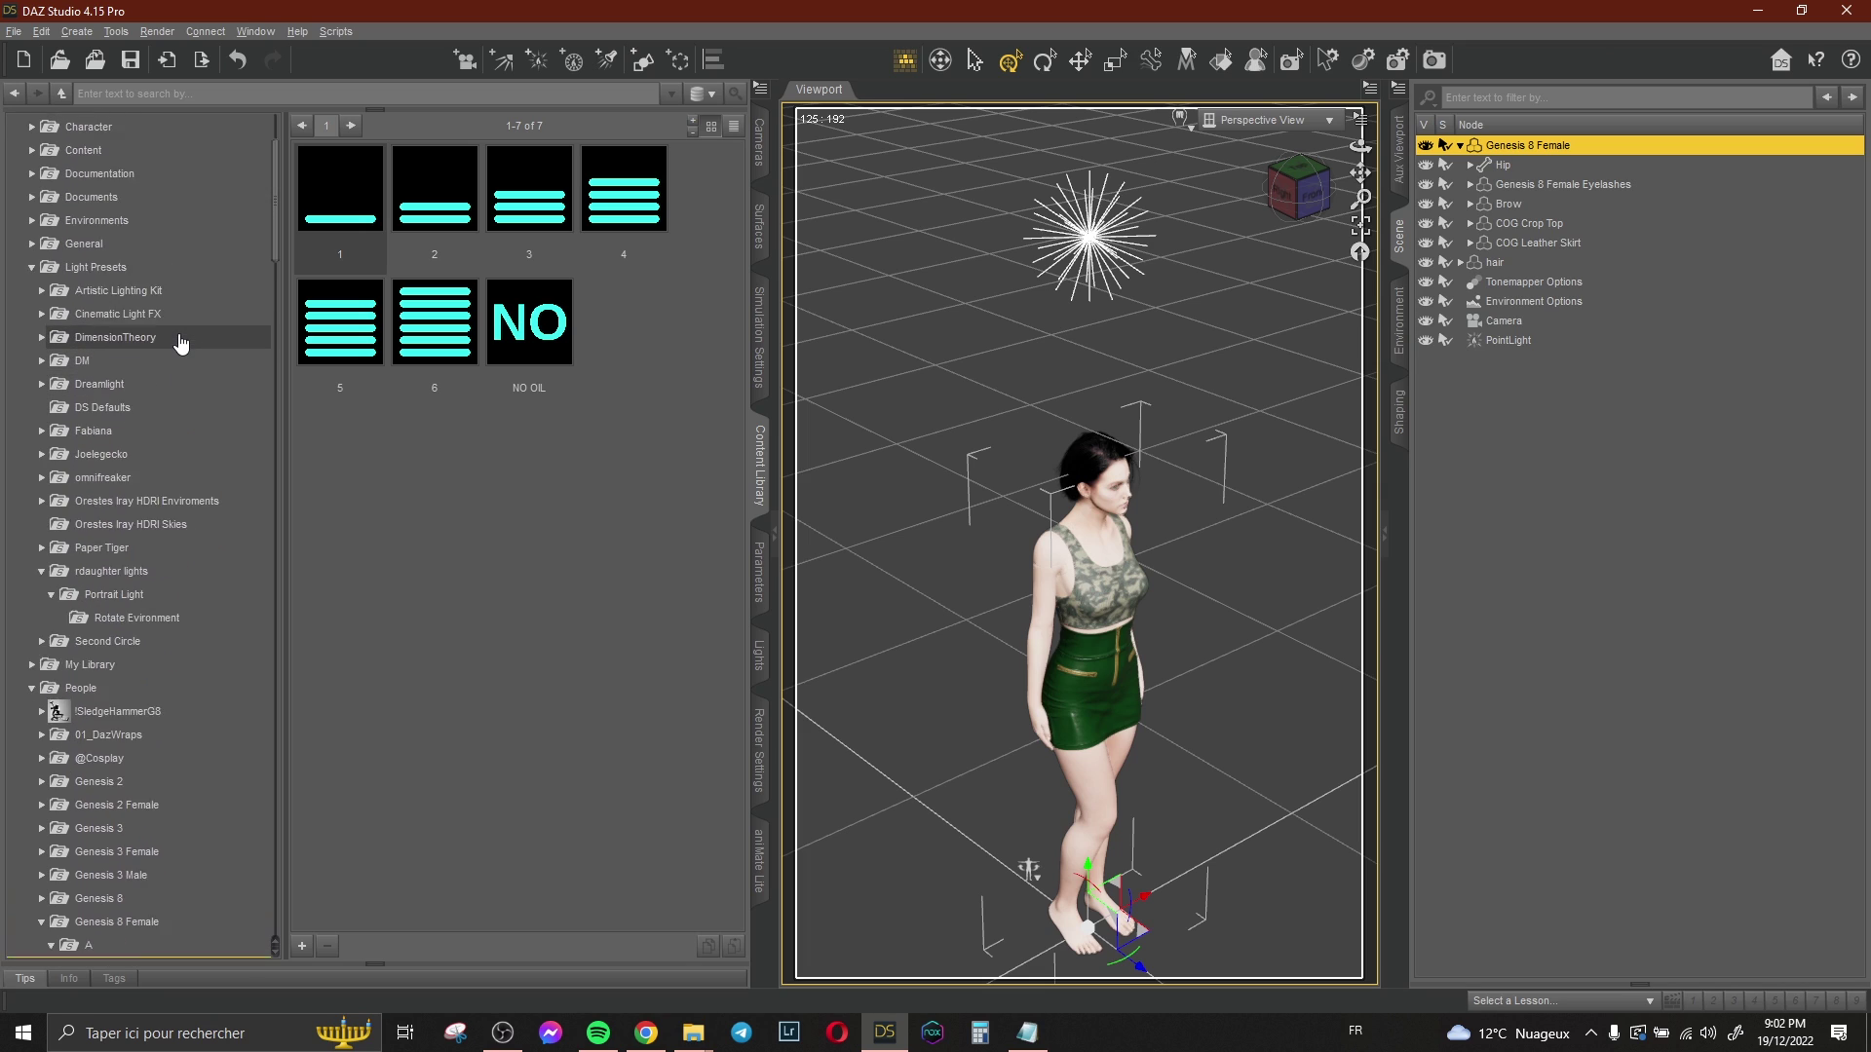
pyautogui.scroll(-5, 176, 341)
pyautogui.click(149, 310)
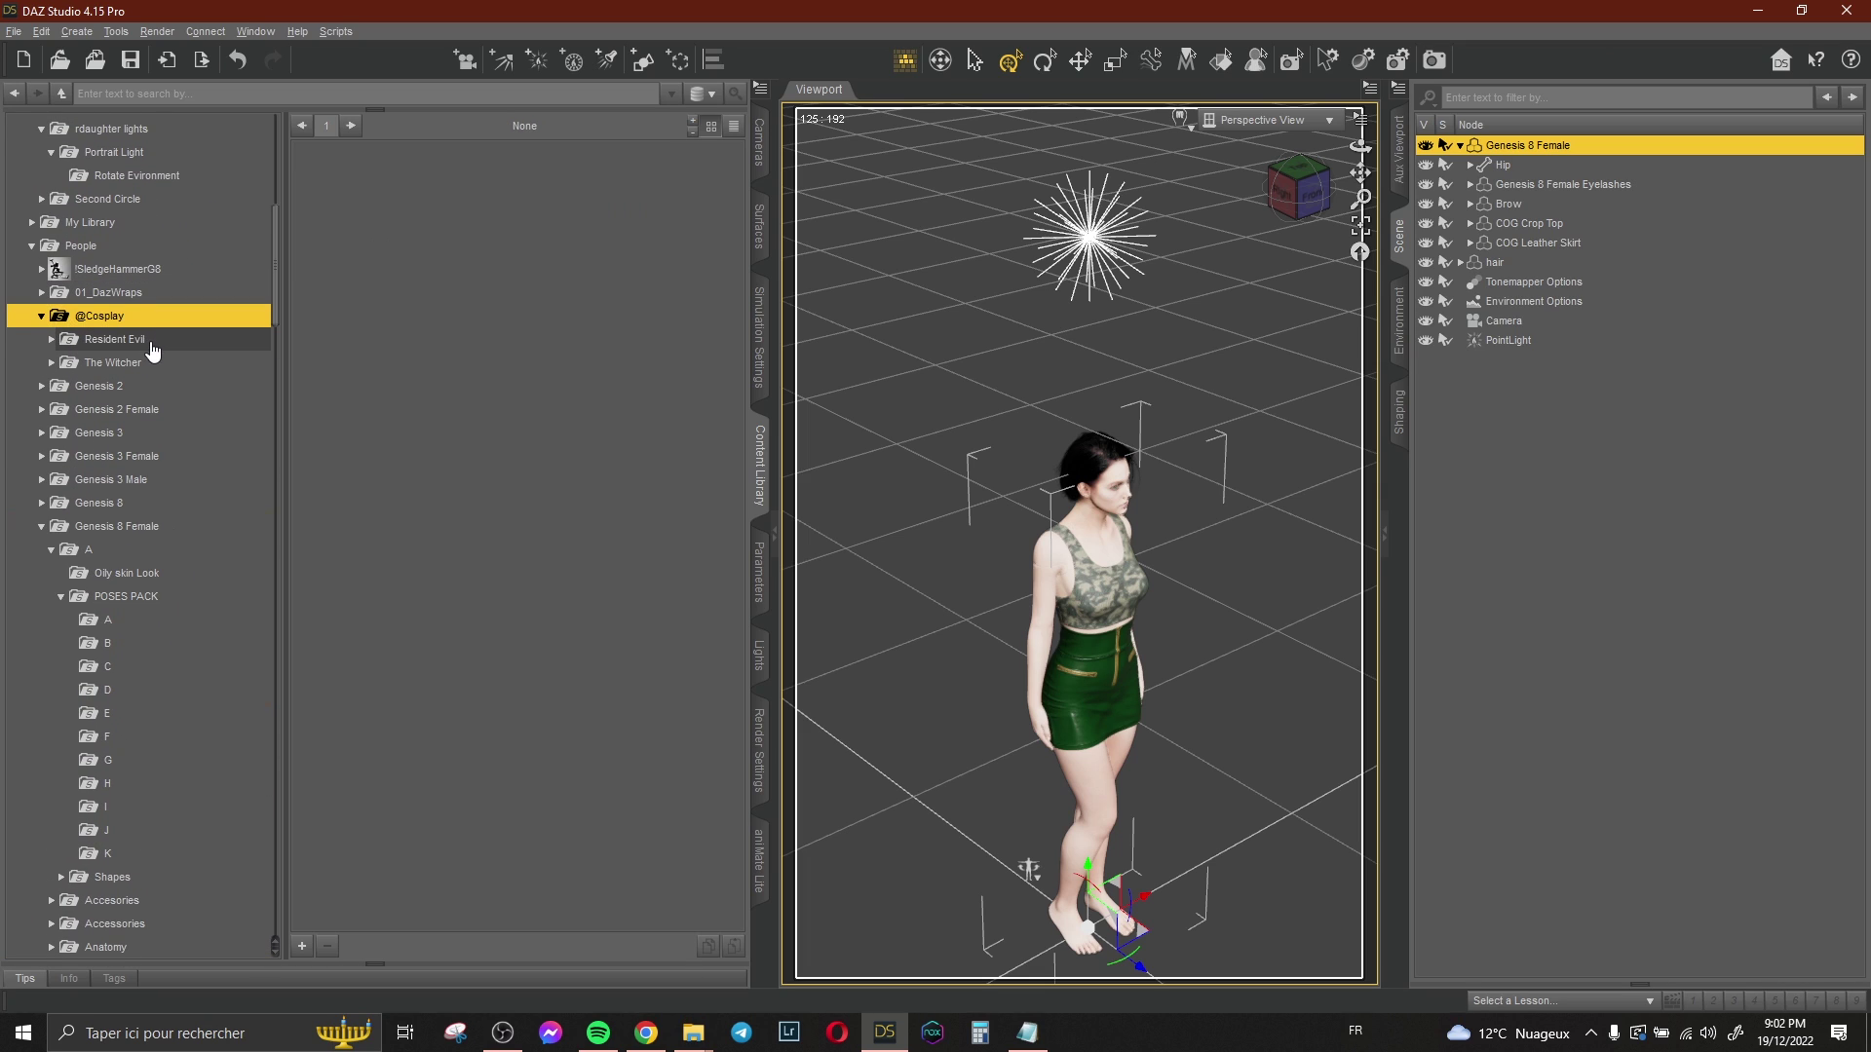
pyautogui.click(146, 339)
pyautogui.click(148, 388)
pyautogui.click(146, 411)
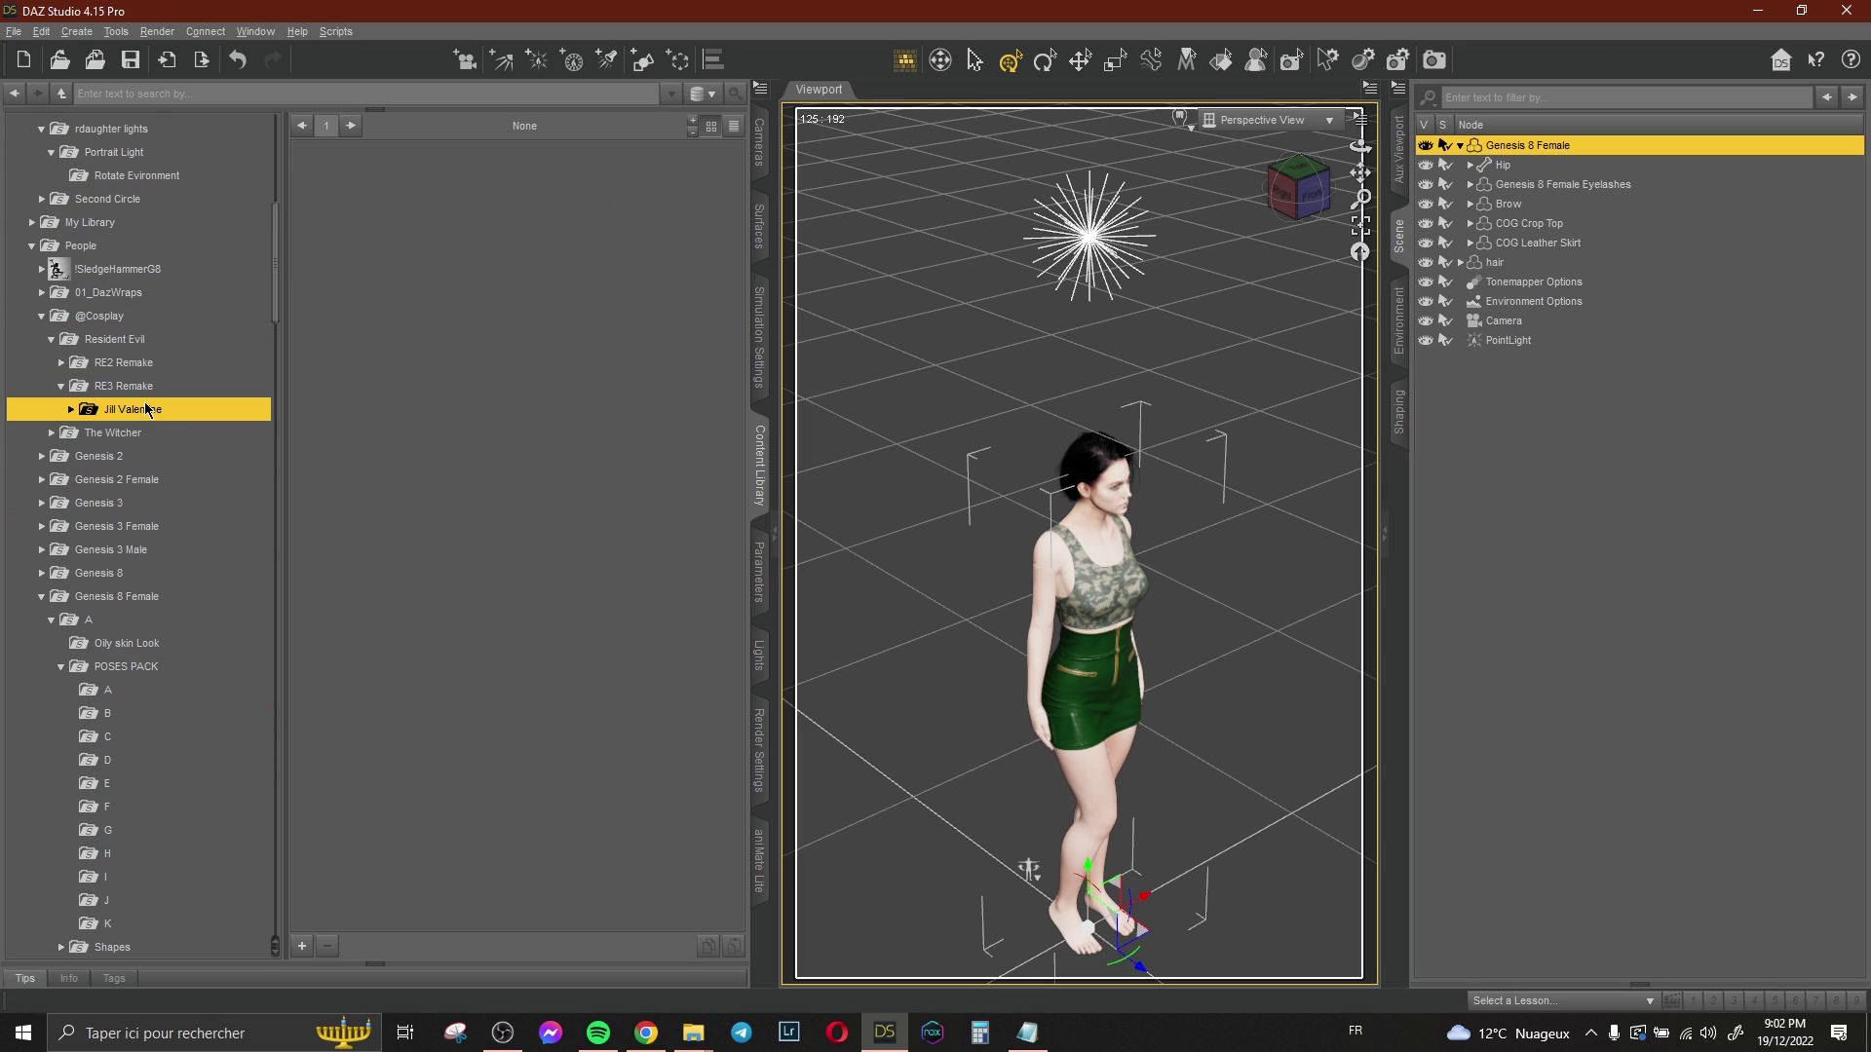
pyautogui.click(143, 435)
pyautogui.click(143, 455)
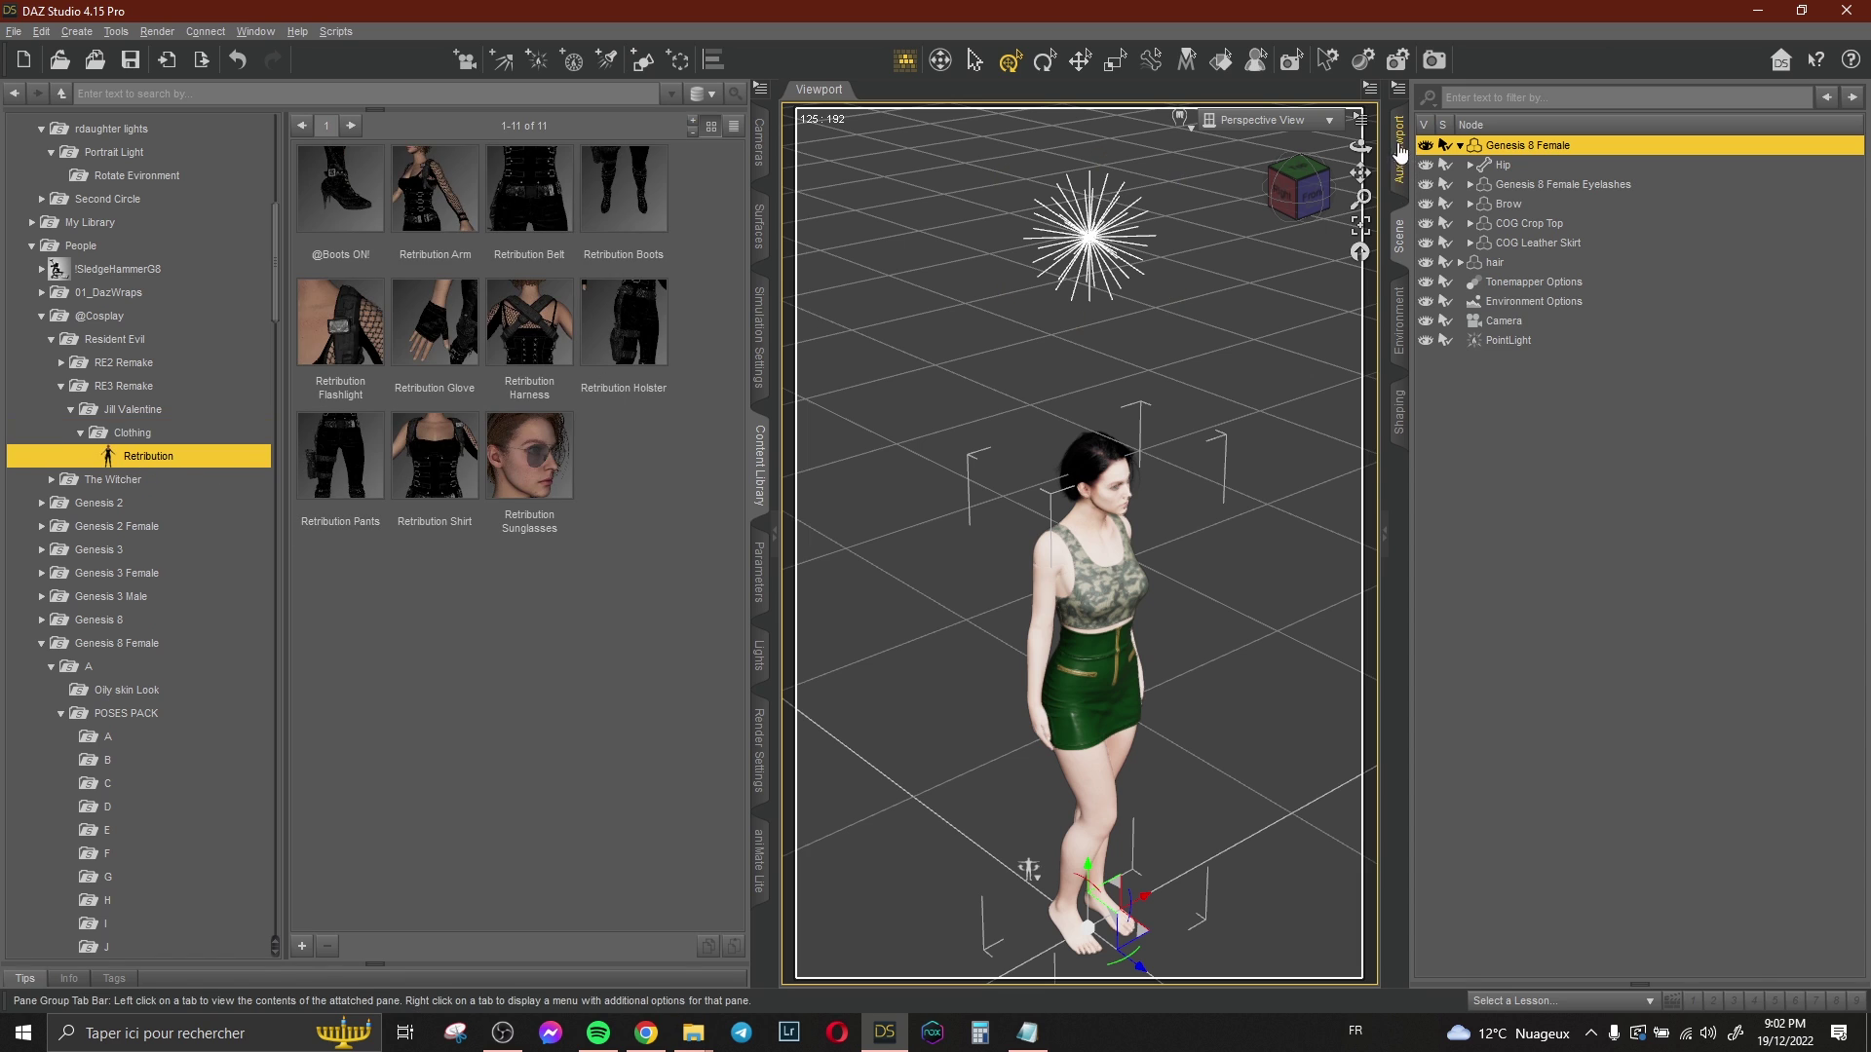
pyautogui.doubleClick(529, 327)
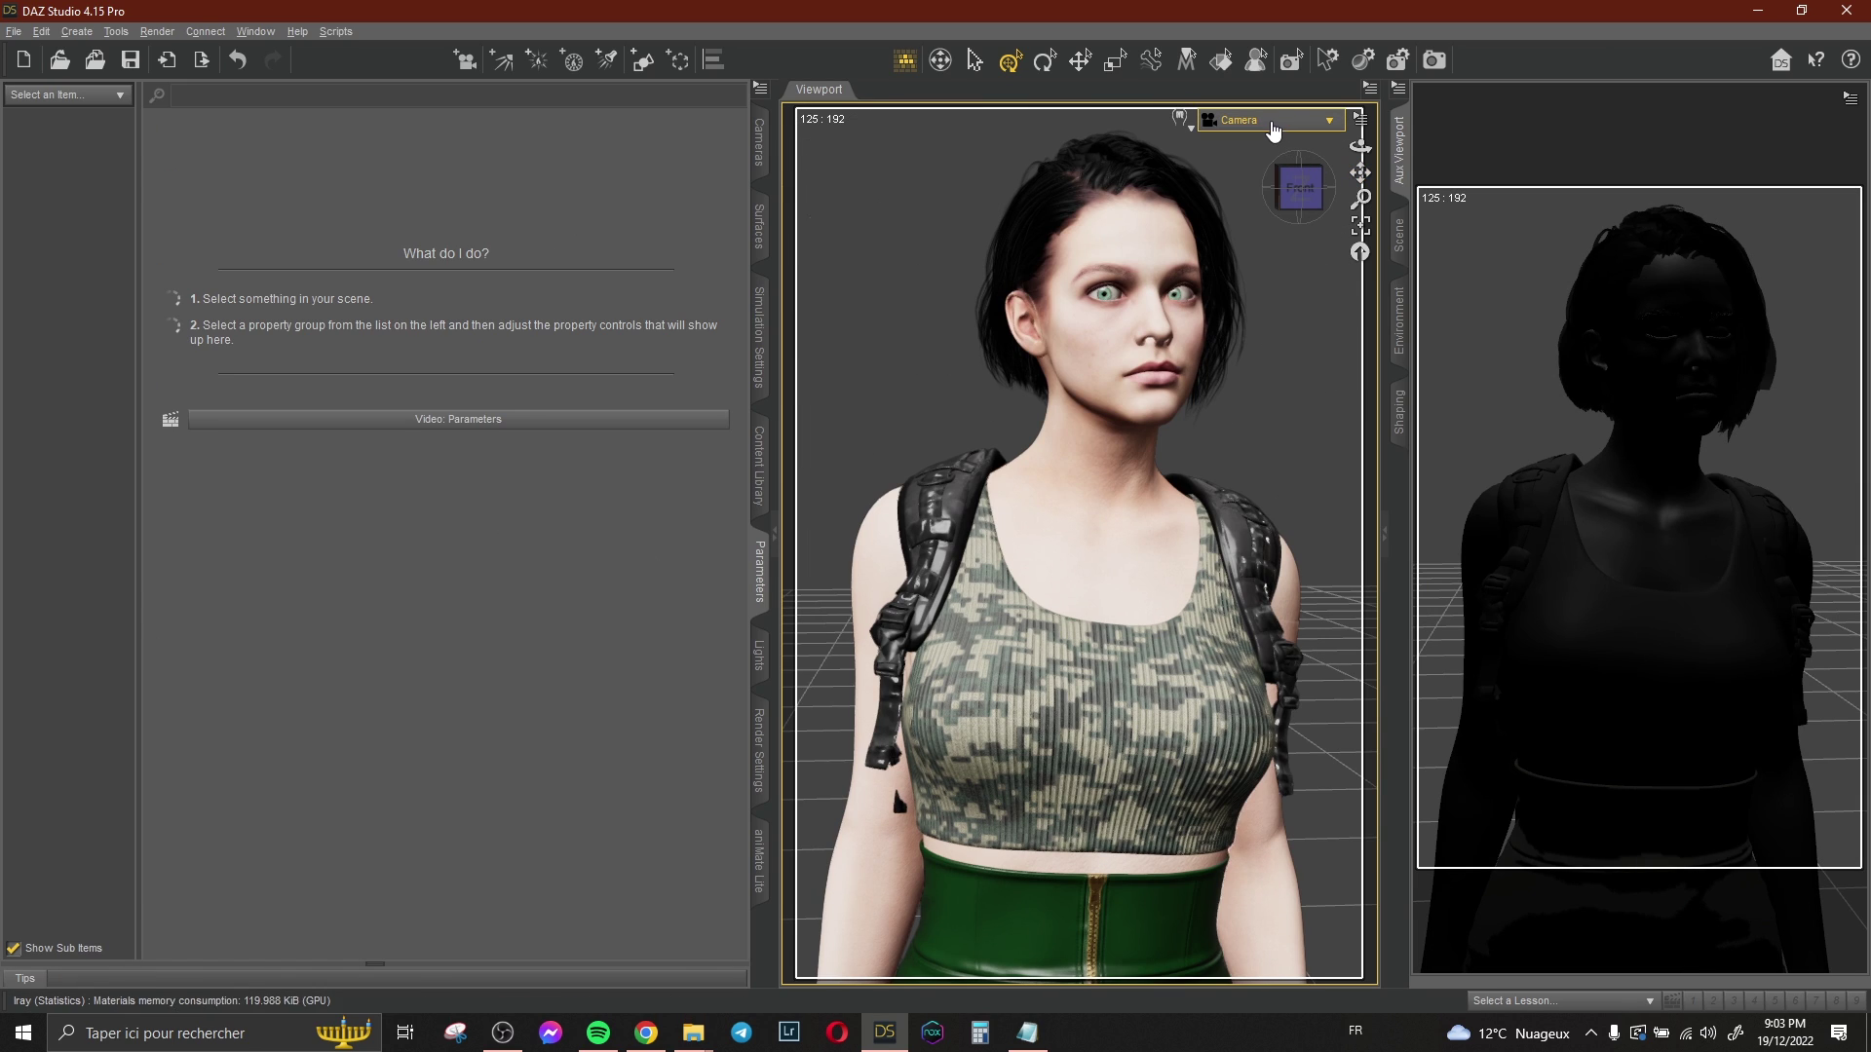
# - View the figure from its side in Perspective View and turn on Depth of Field for the scene camera
pyautogui.click(1274, 125)
pyautogui.click(1267, 146)
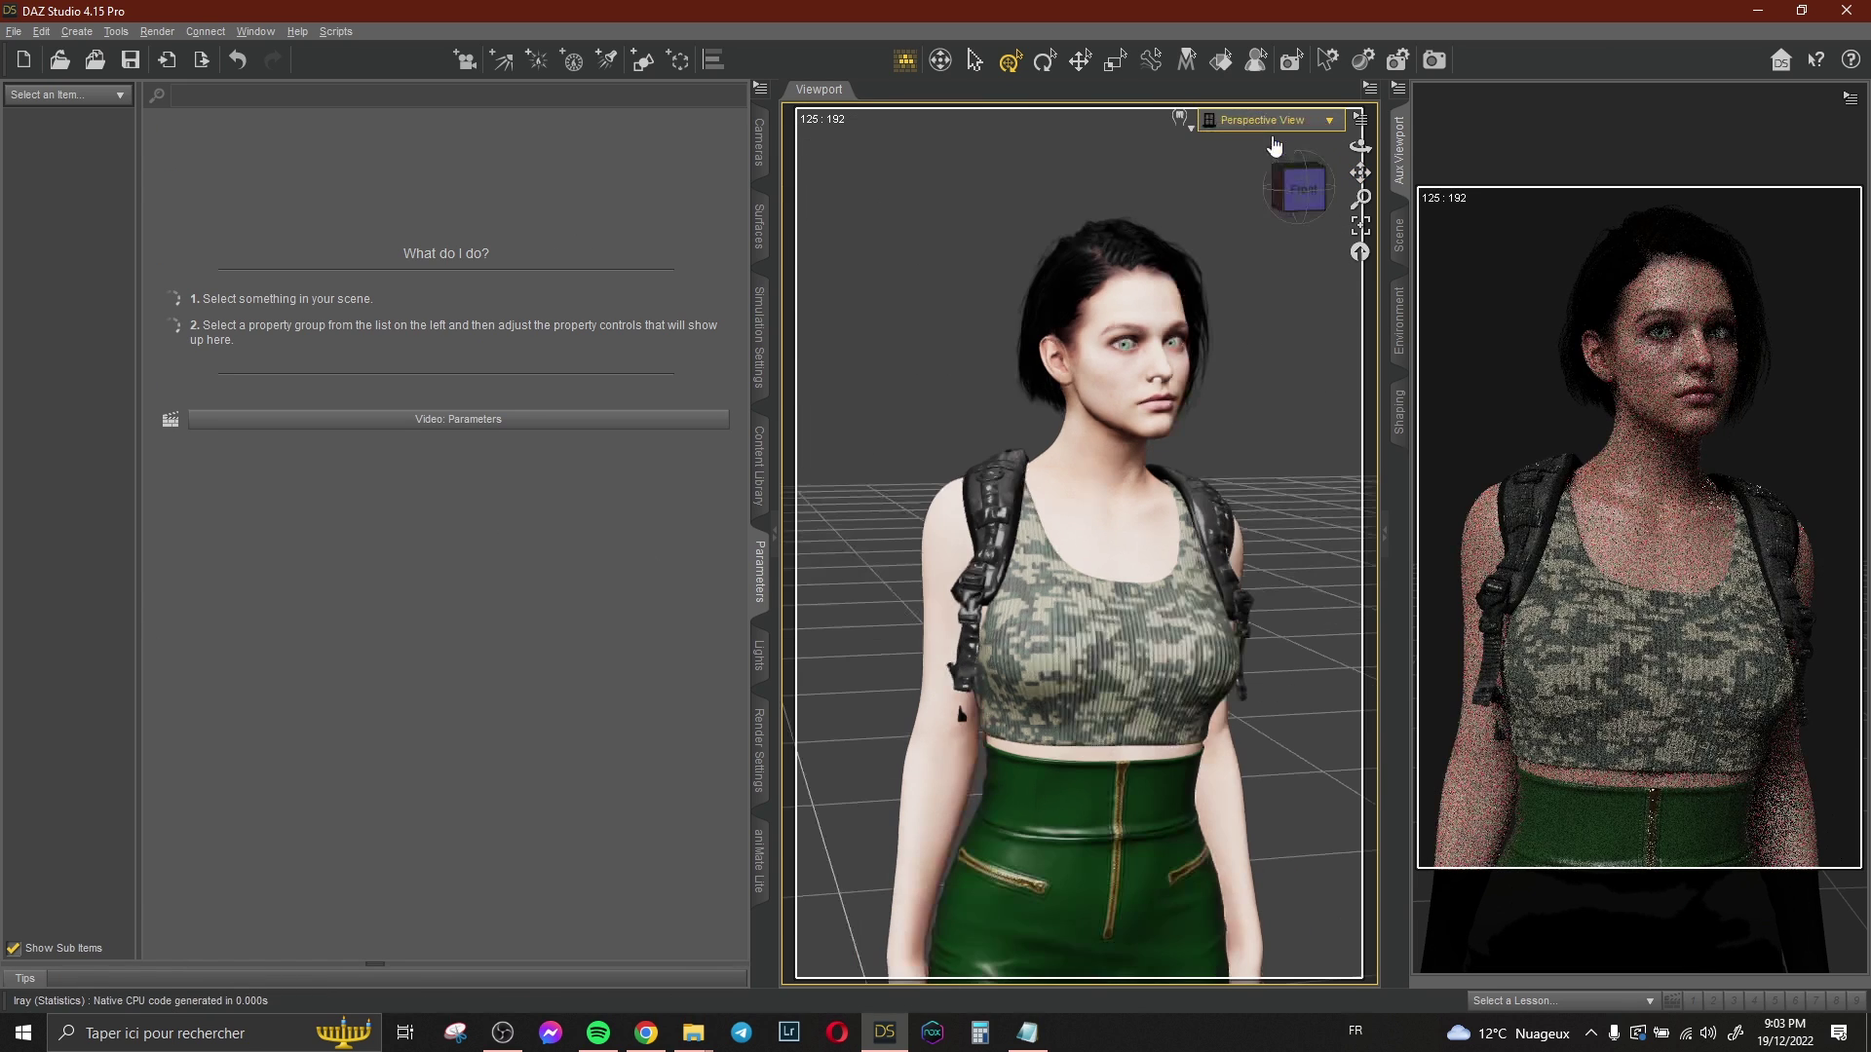
pyautogui.moveTo(1262, 312); pyautogui.dragTo(819, 199)
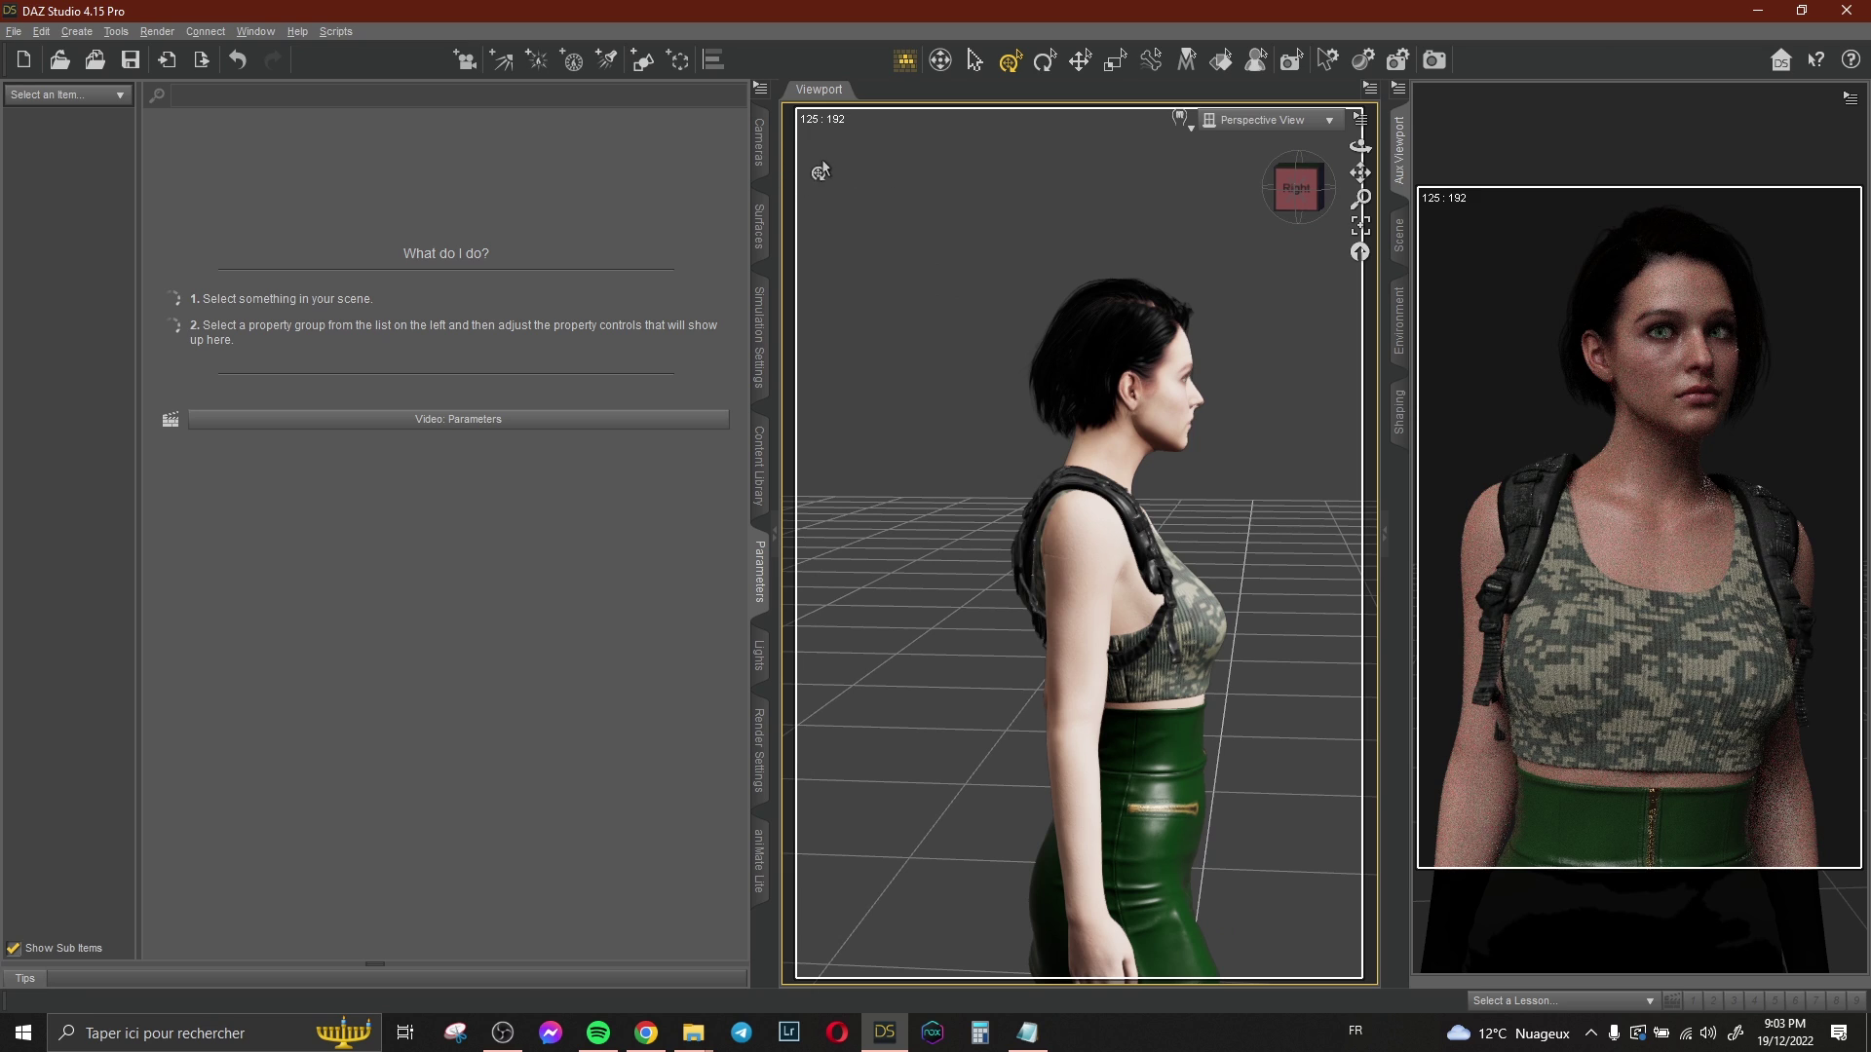
pyautogui.click(759, 146)
pyautogui.click(58, 116)
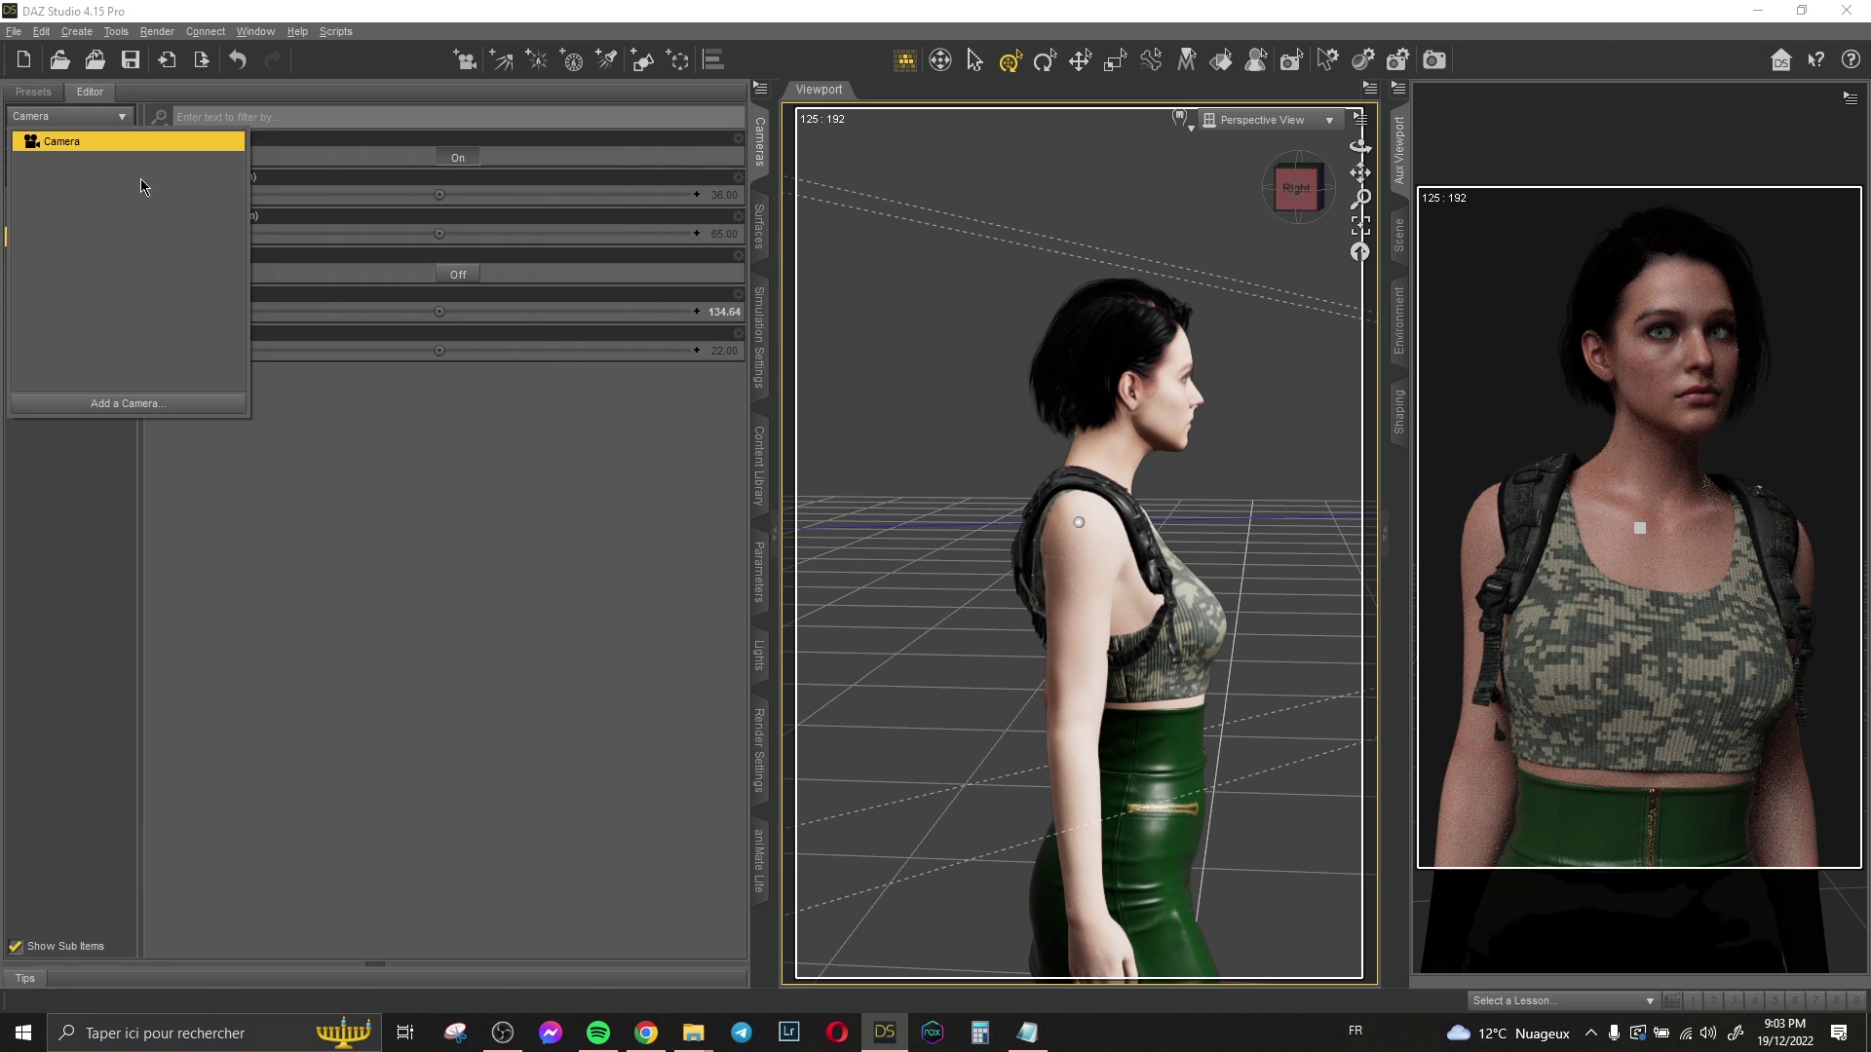
pyautogui.click(58, 142)
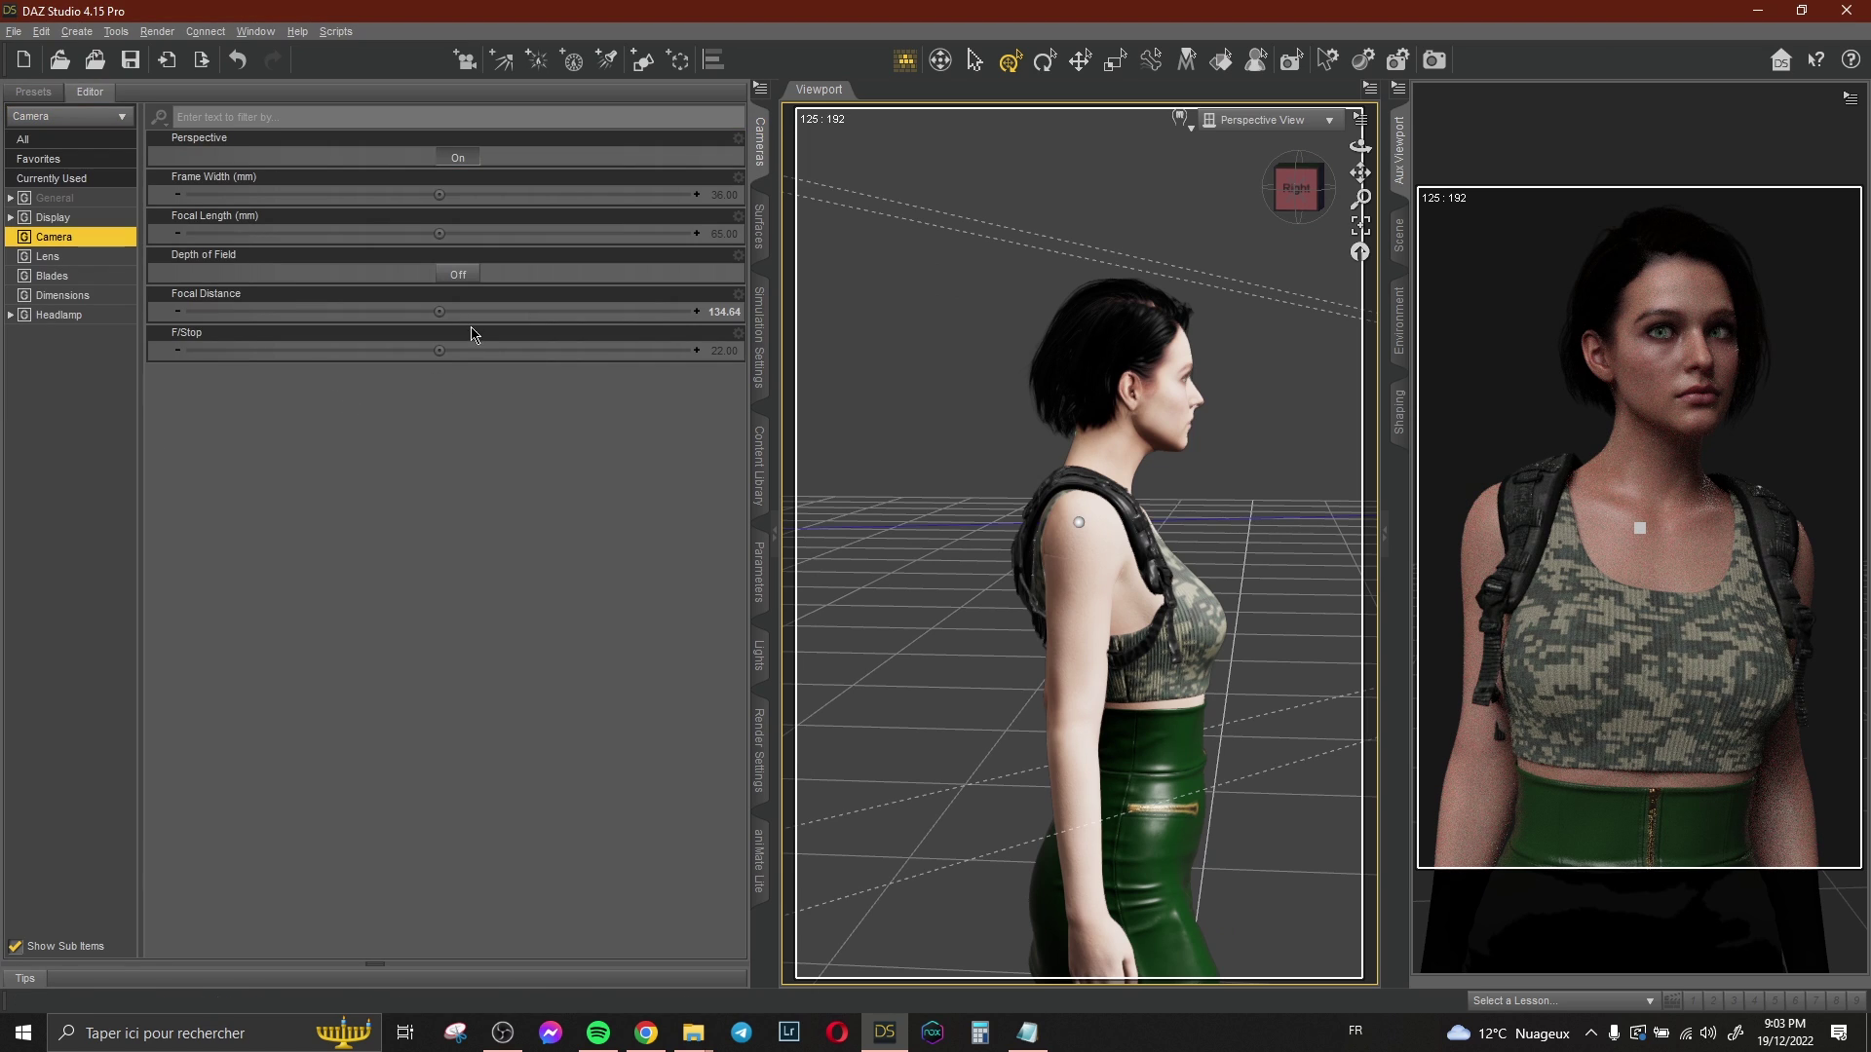
pyautogui.click(456, 277)
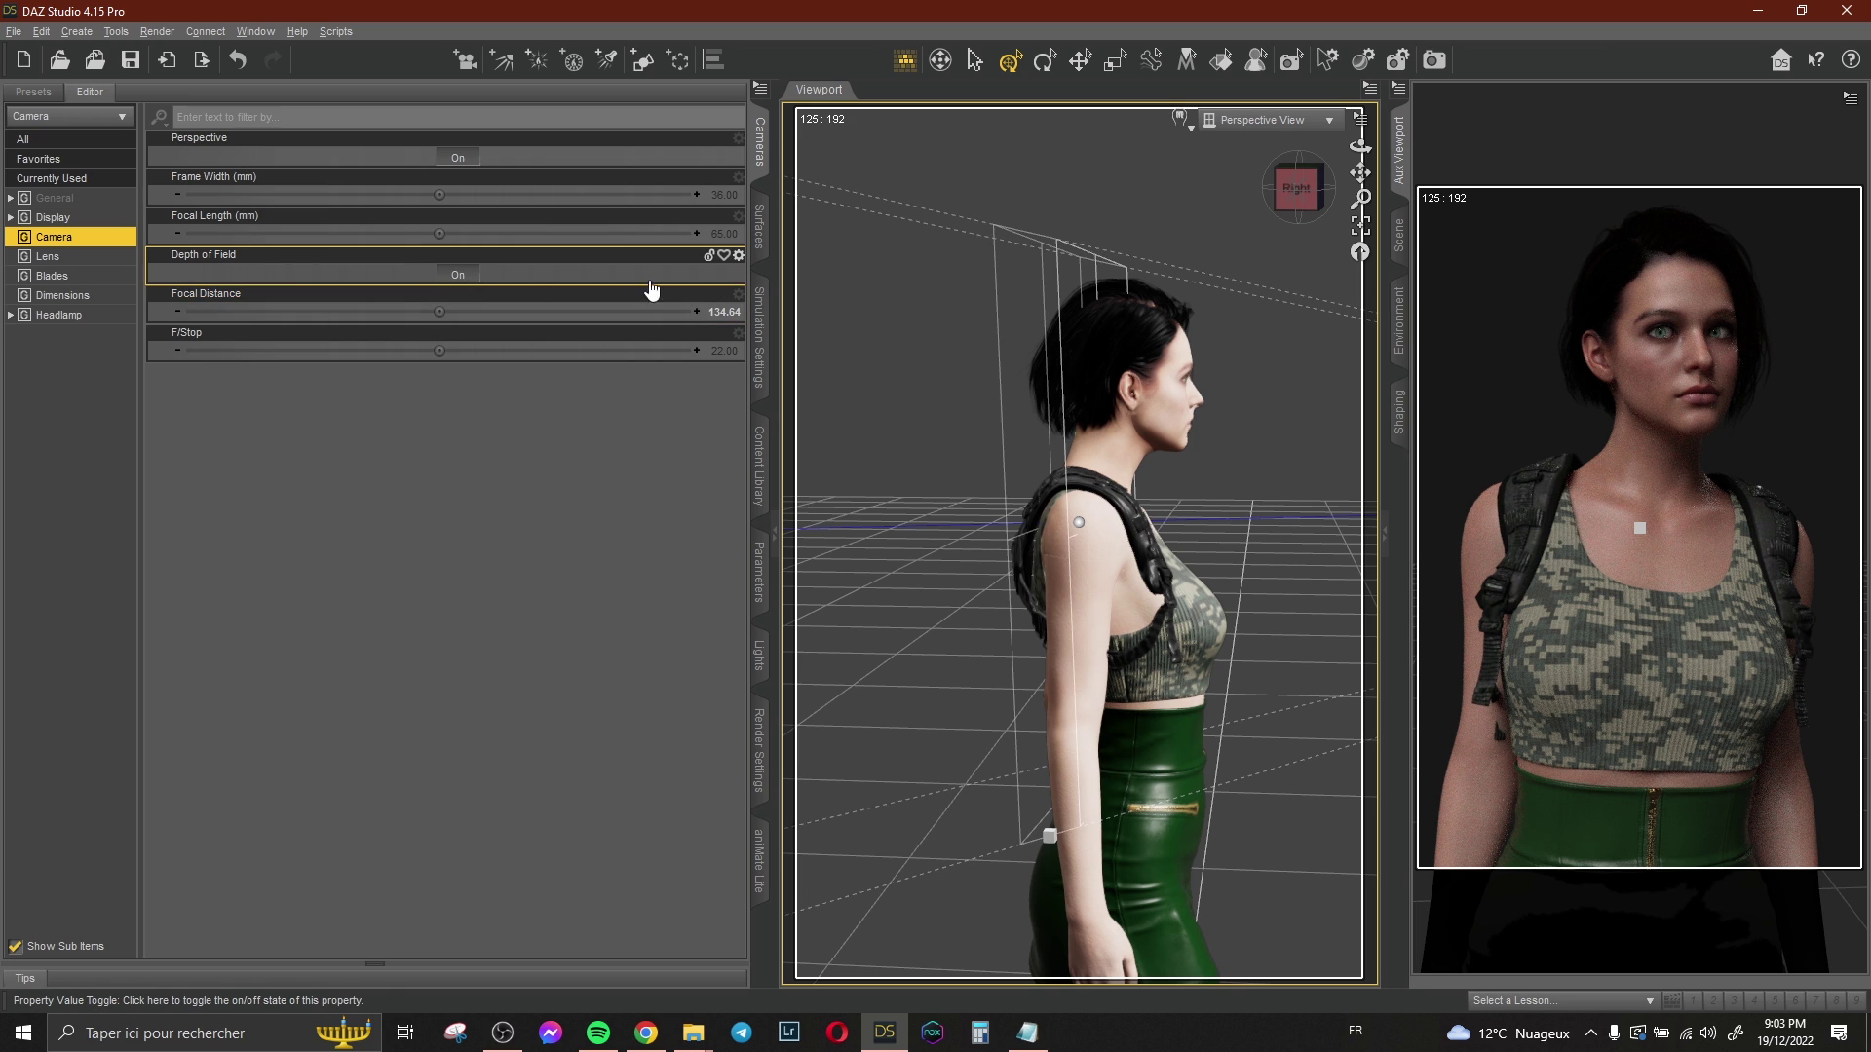
pyautogui.moveTo(1360, 147); pyautogui.dragTo(1370, 137)
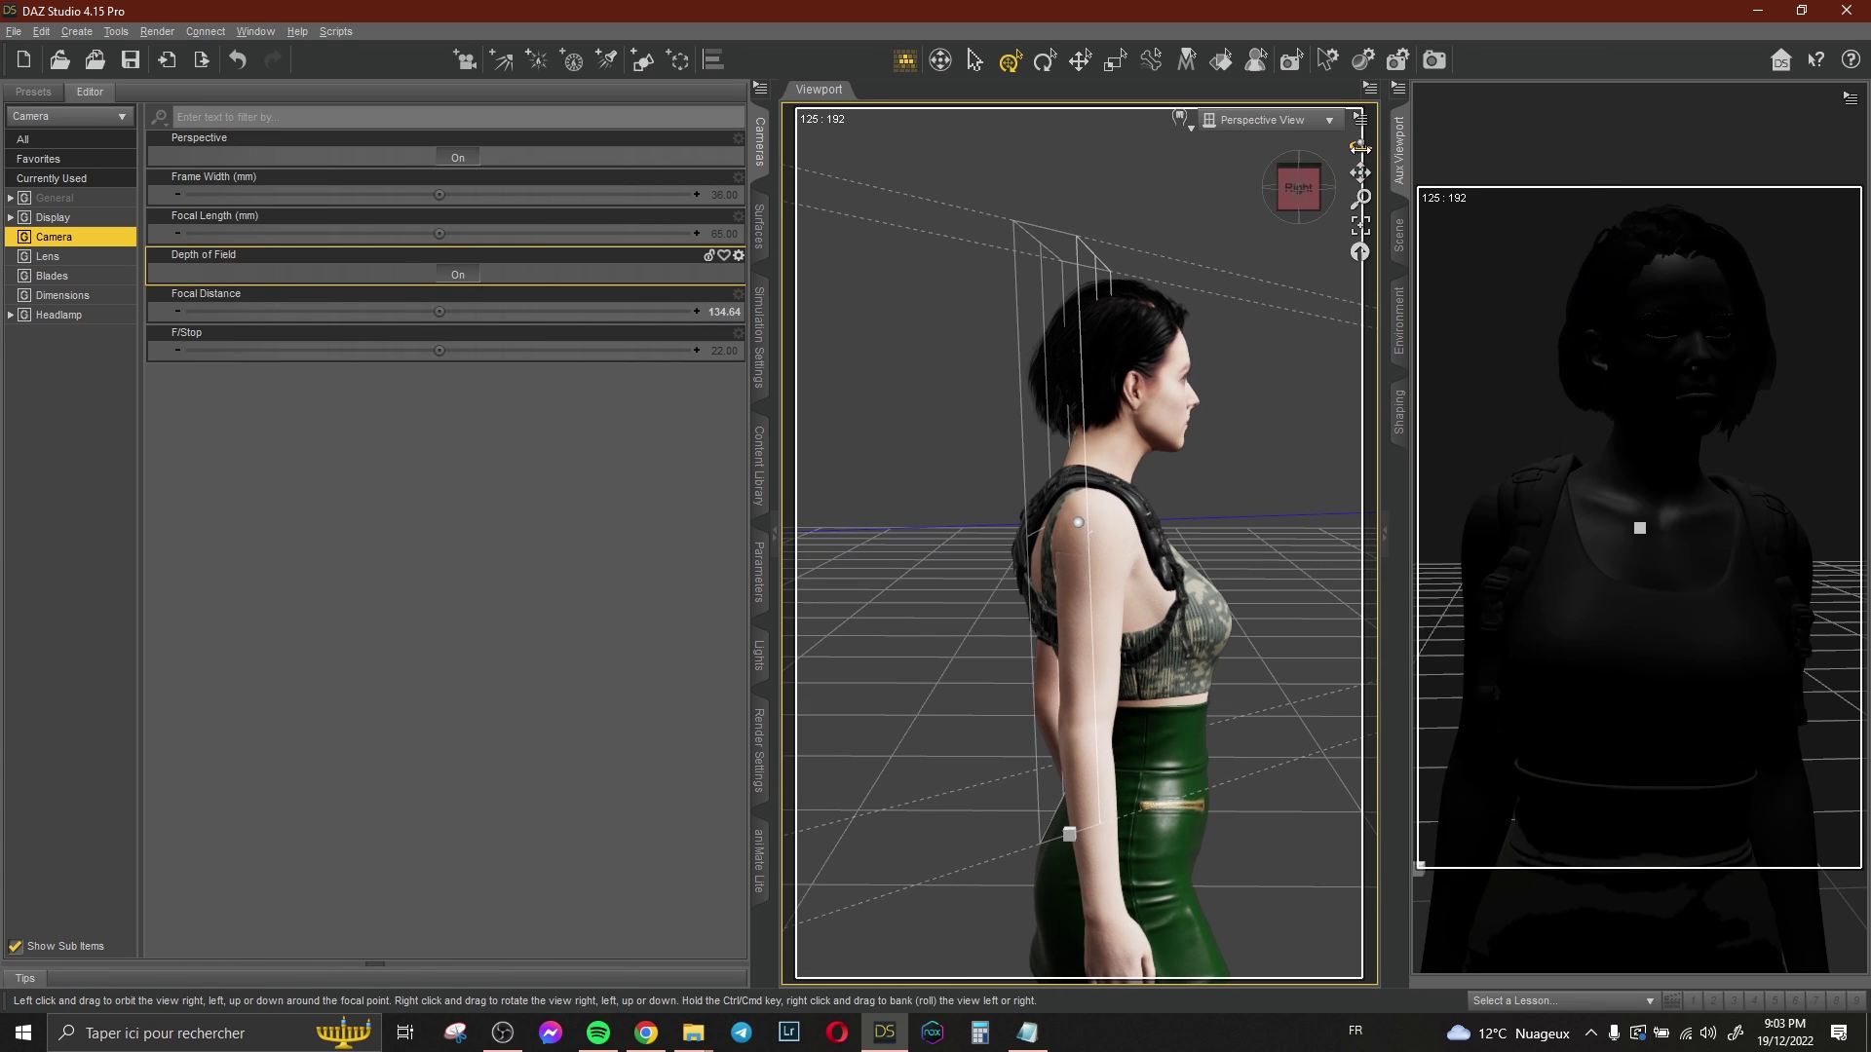
# - Set the camera's Focal Distance to 119.43, placing the focus plane at the face, and its F/Stop to 13.48
pyautogui.moveTo(390, 310)
pyautogui.mouseDown()
pyautogui.moveTo(314, 311)
pyautogui.moveTo(359, 311)
pyautogui.mouseUp()
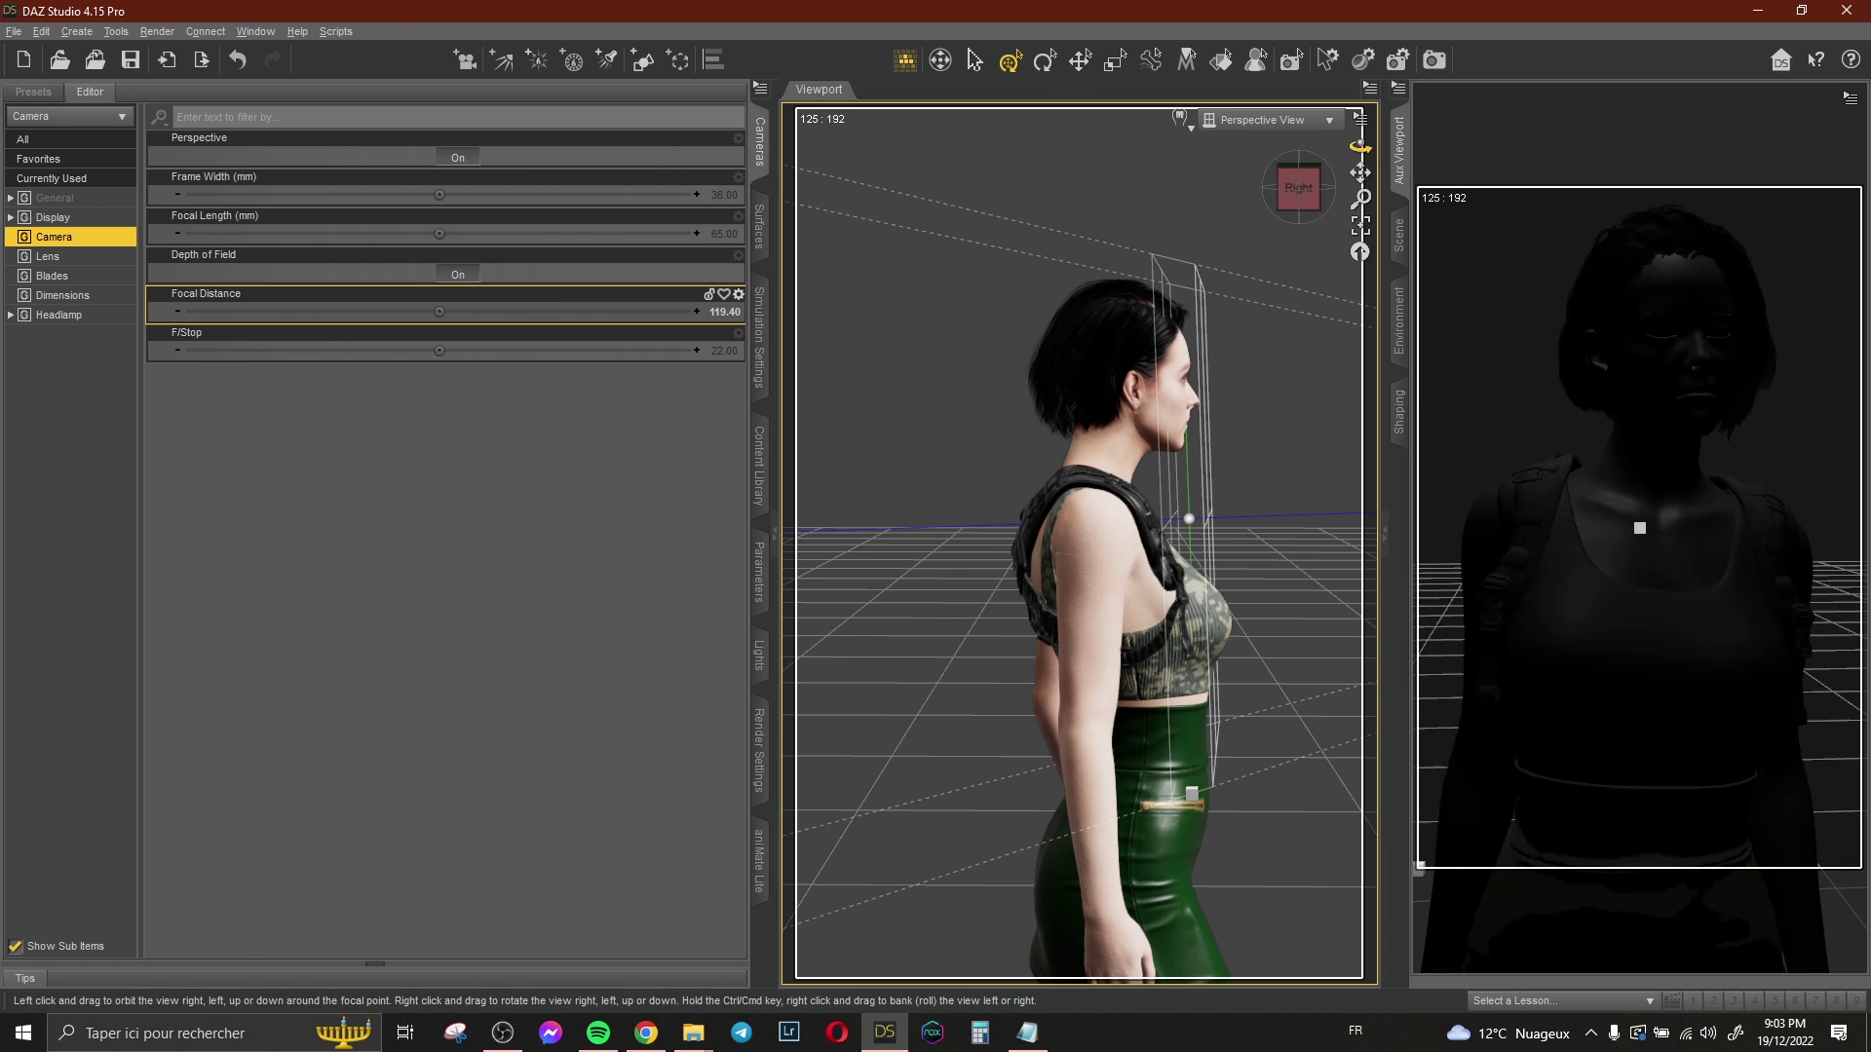
pyautogui.moveTo(1360, 147); pyautogui.dragTo(1355, 145)
pyautogui.moveTo(438, 311)
pyautogui.mouseDown()
pyautogui.moveTo(400, 350)
pyautogui.moveTo(336, 350)
pyautogui.moveTo(443, 311)
pyautogui.moveTo(423, 311)
pyautogui.mouseUp()
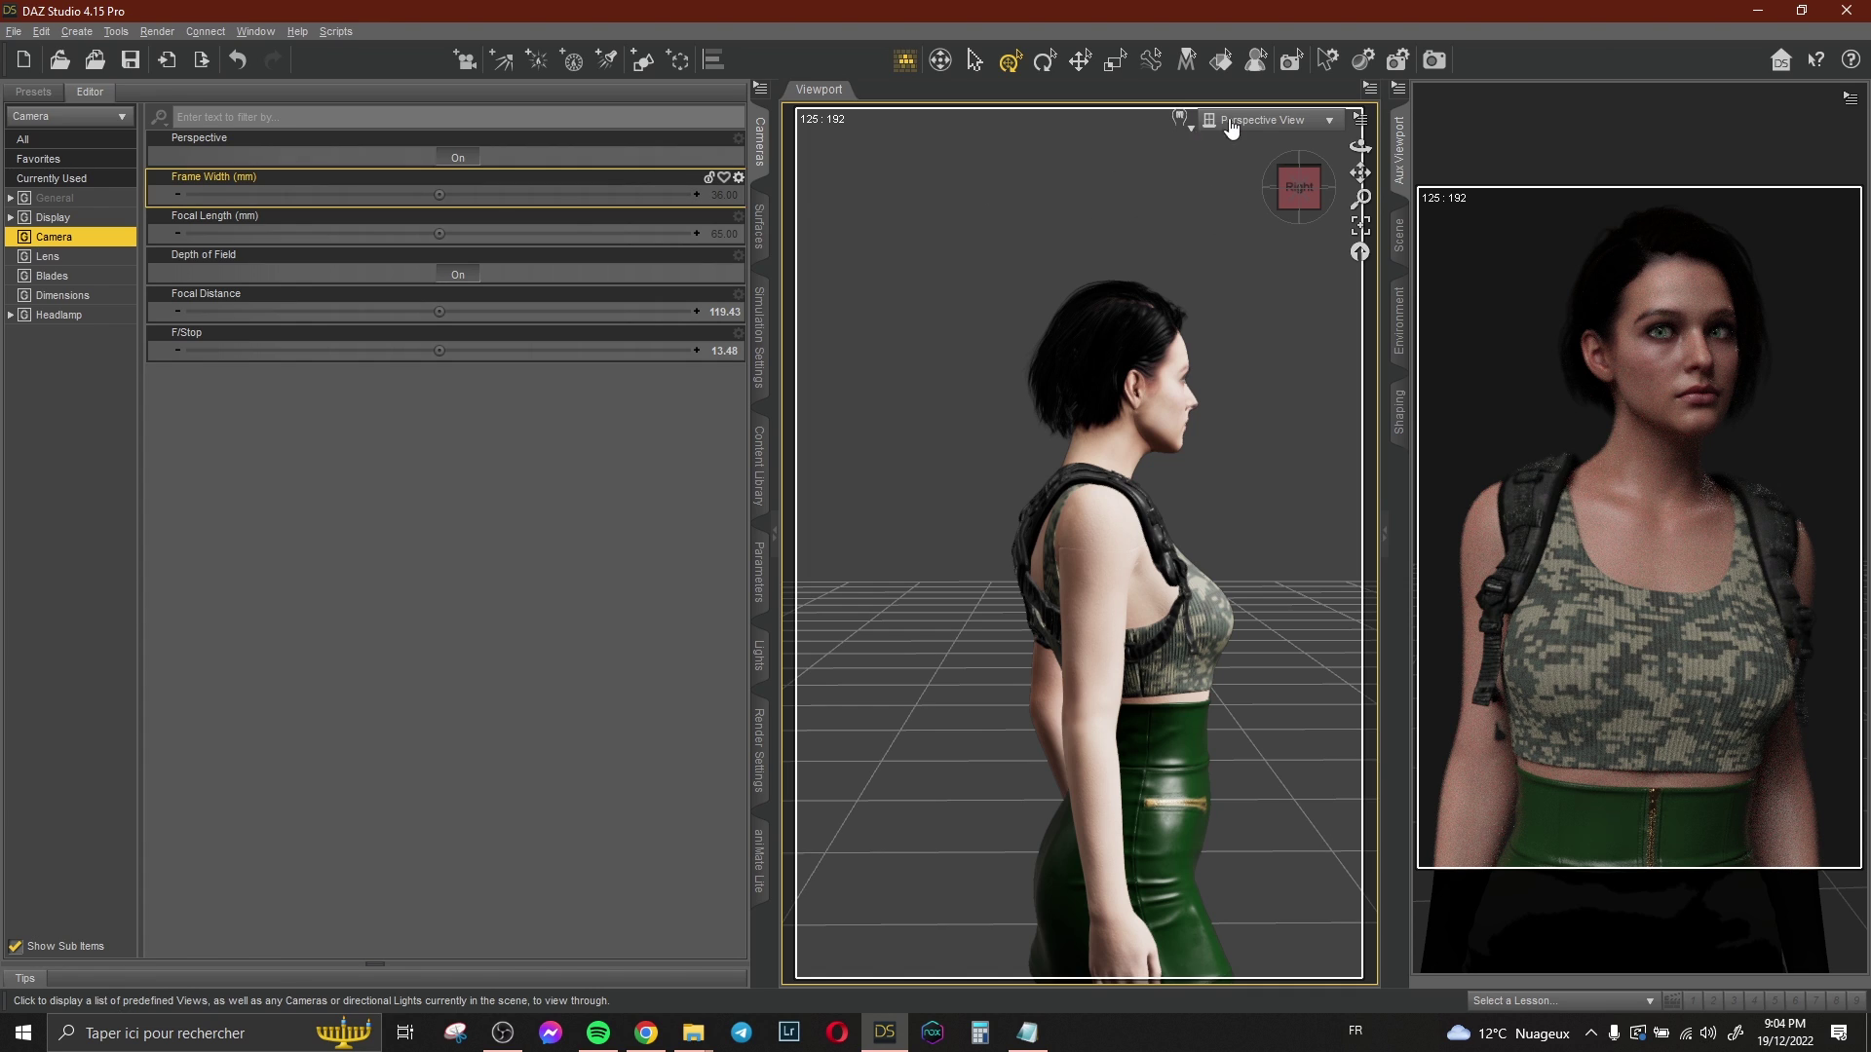
# - Return the viewport to the Camera view and slightly shift the framing of the figure
pyautogui.click(1266, 120)
pyautogui.click(1257, 307)
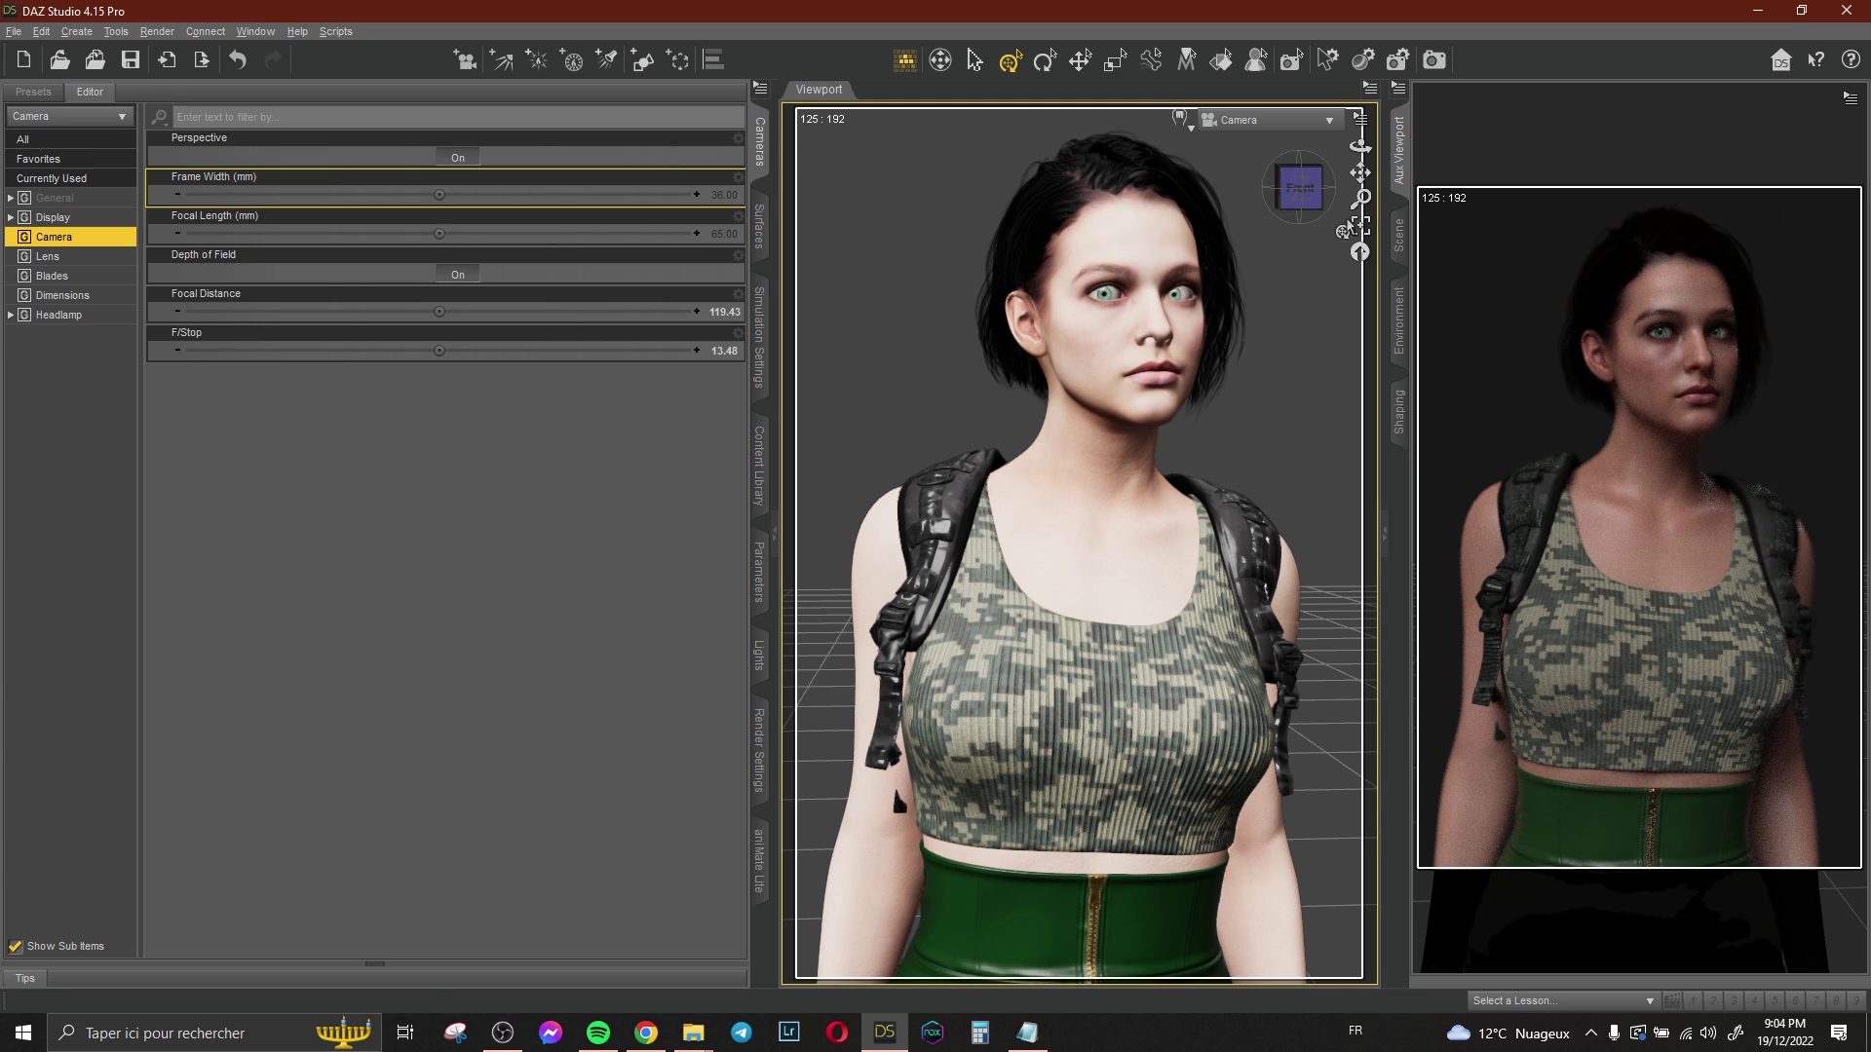
pyautogui.moveTo(1360, 173); pyautogui.dragTo(947, 203)
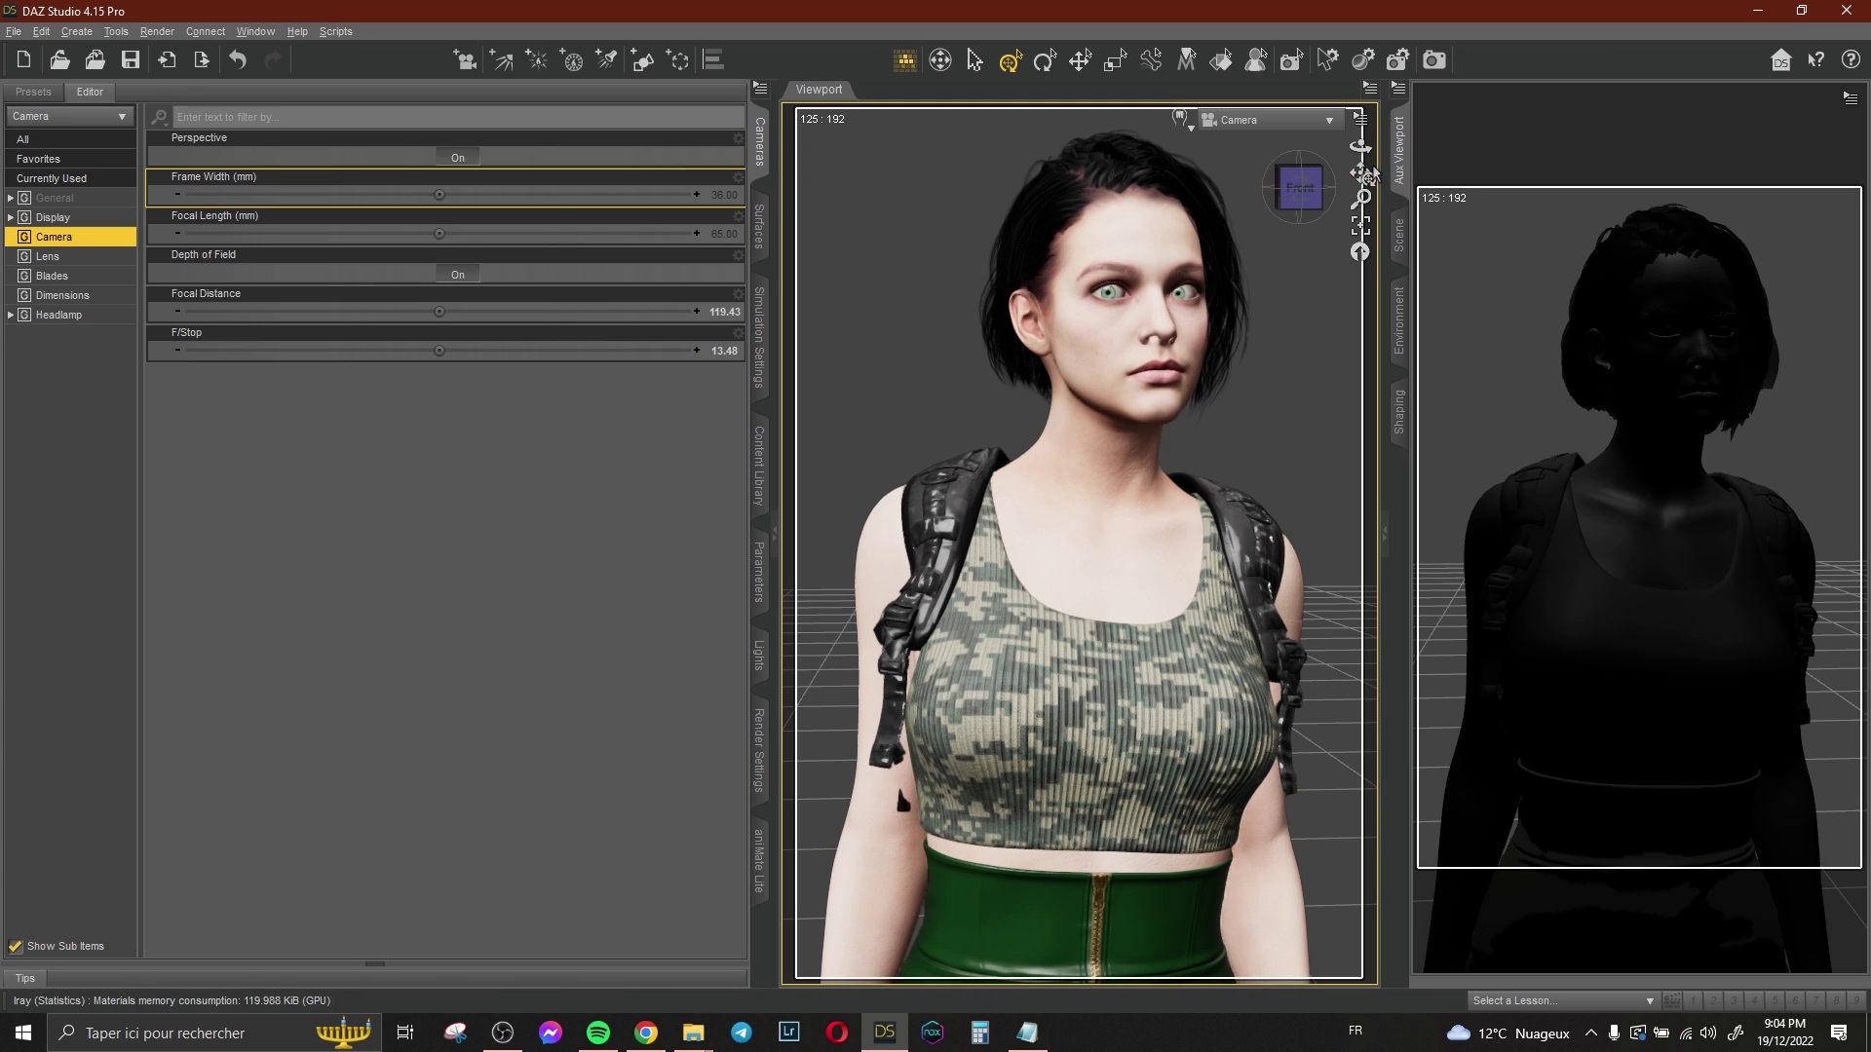
# - Set the render's Max Samples to 1000 and its image name to "jill valentine", adjusting the camera angle slightly
pyautogui.click(157, 31)
pyautogui.click(180, 69)
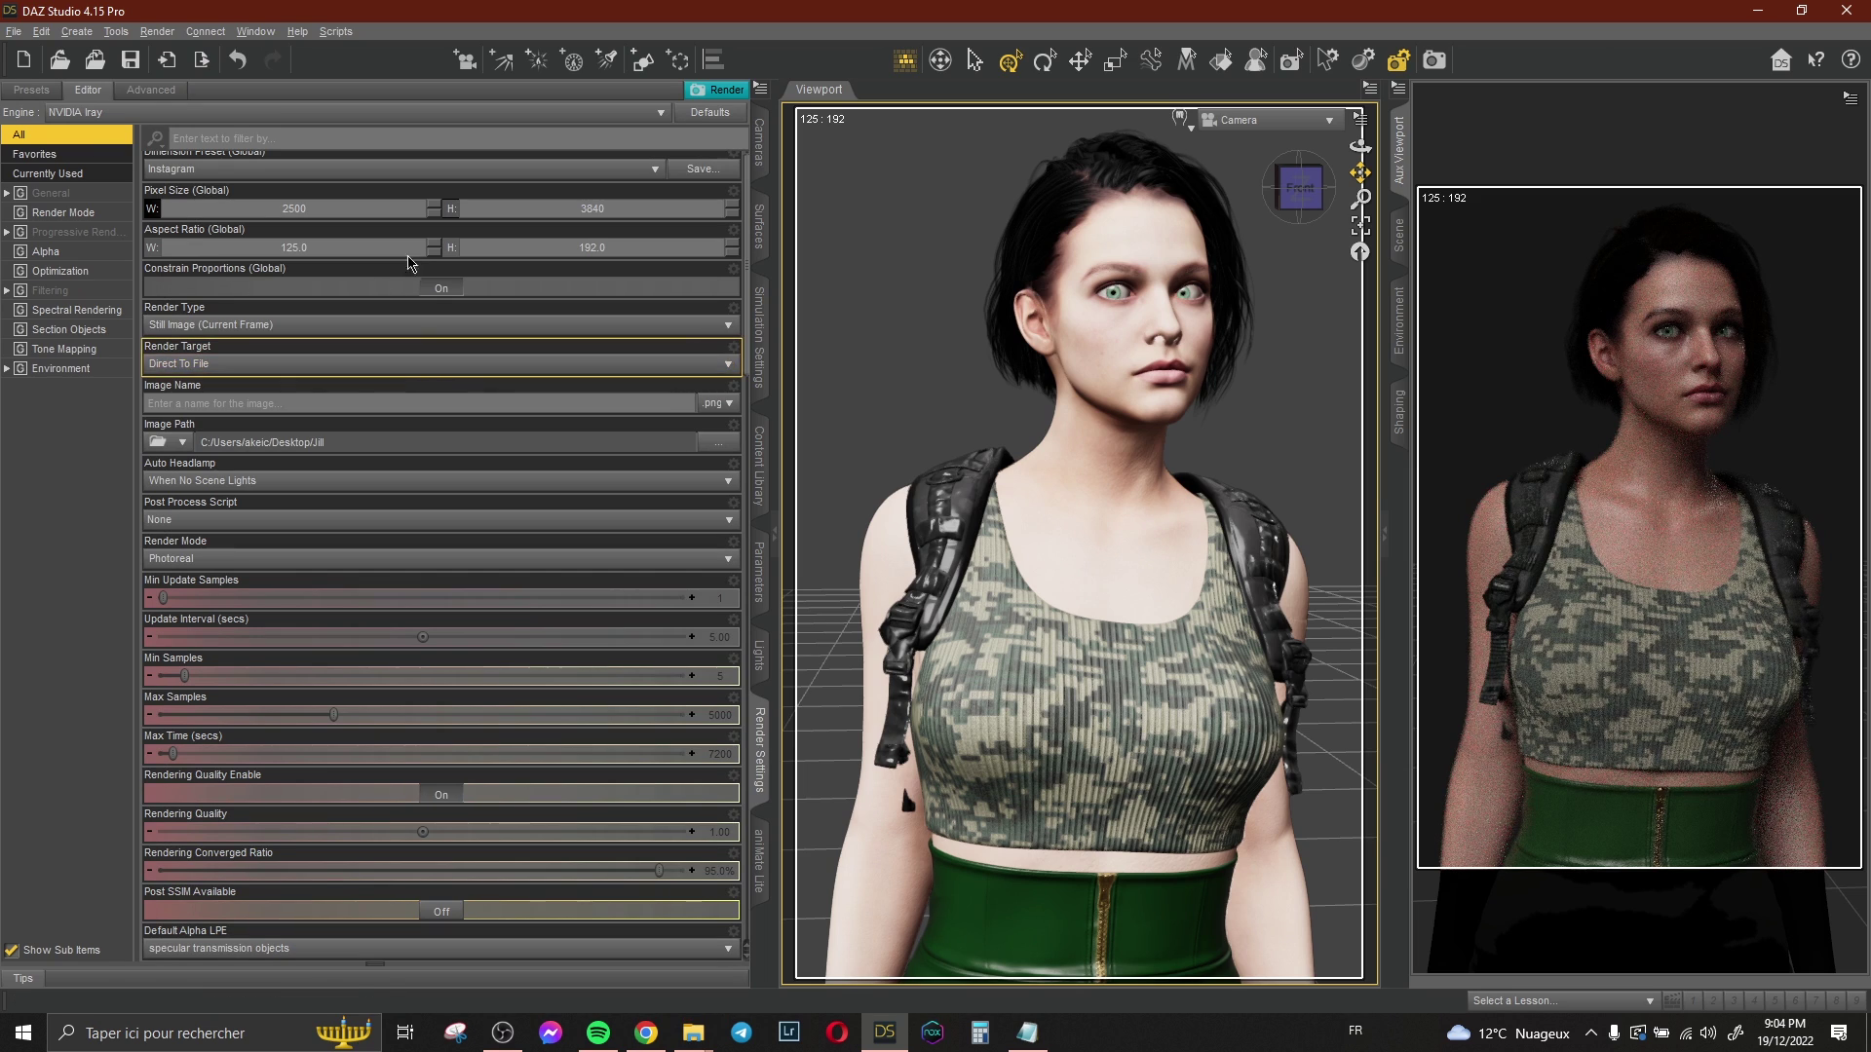
pyautogui.scroll(1, 376, 321)
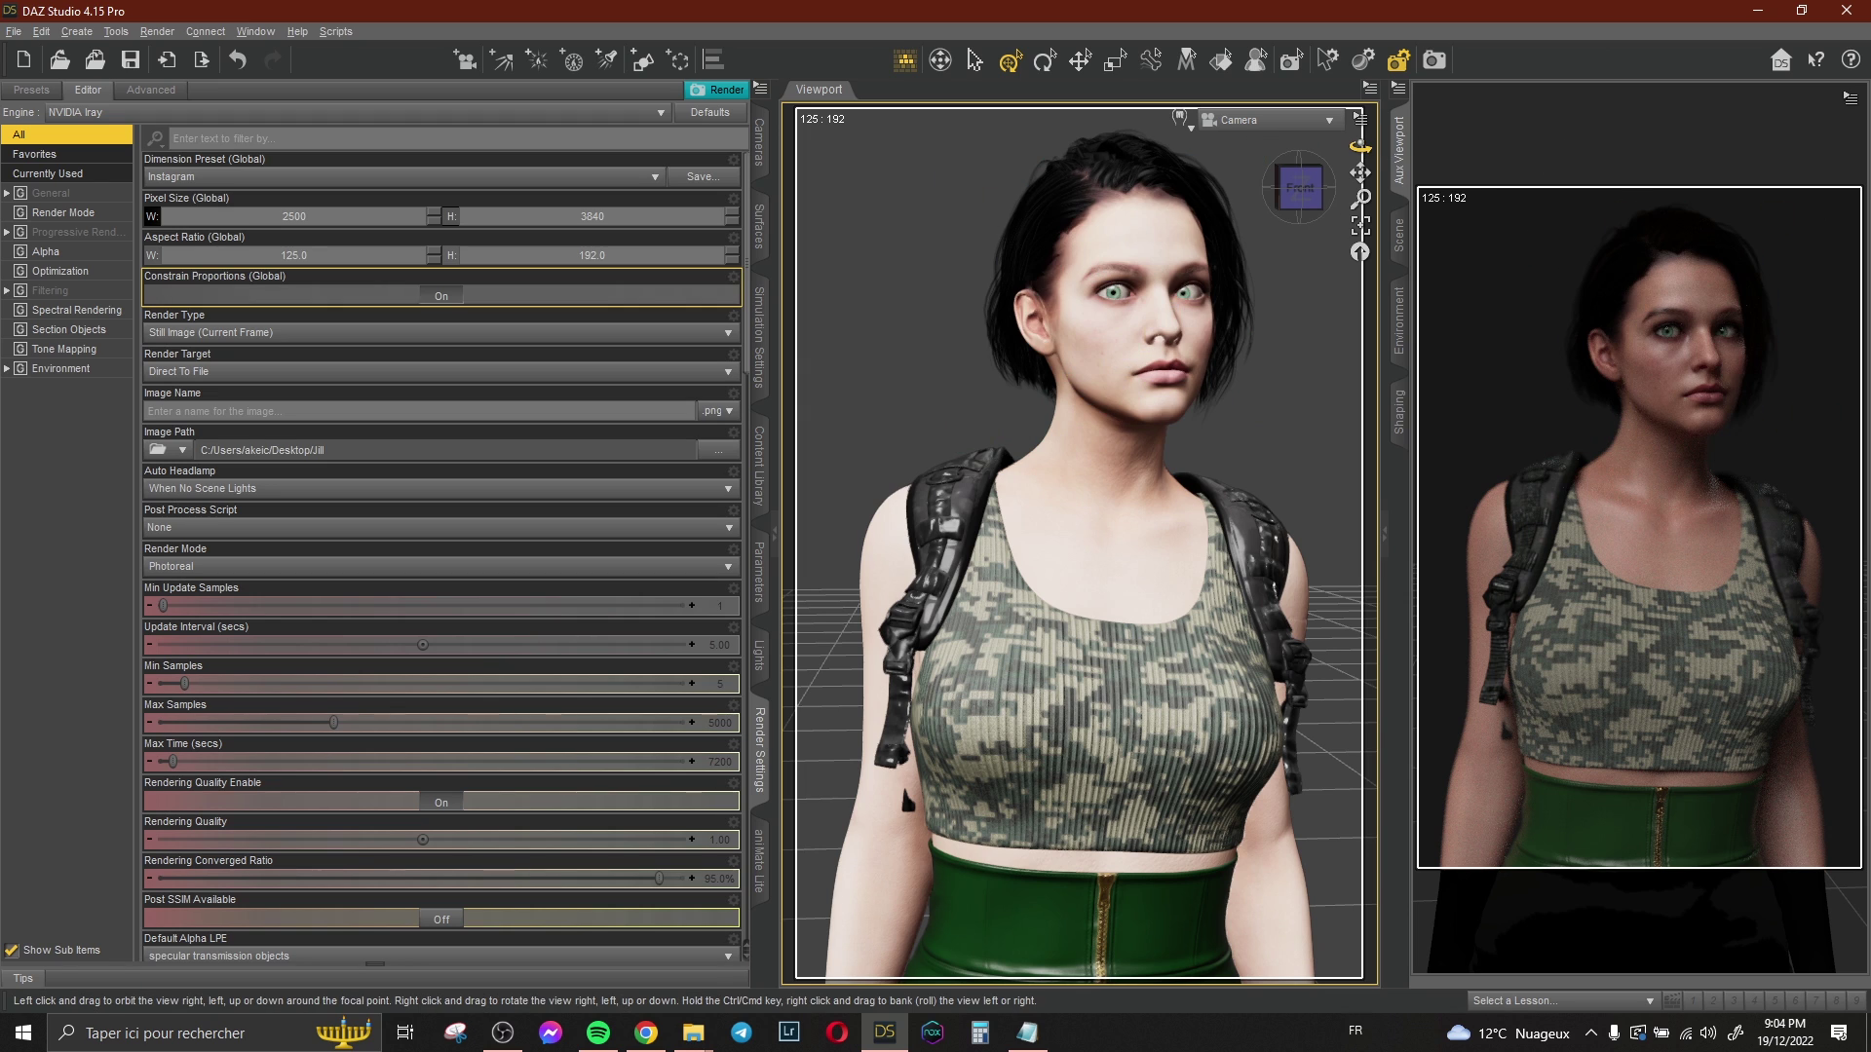
pyautogui.moveTo(1369, 146); pyautogui.dragTo(1360, 172)
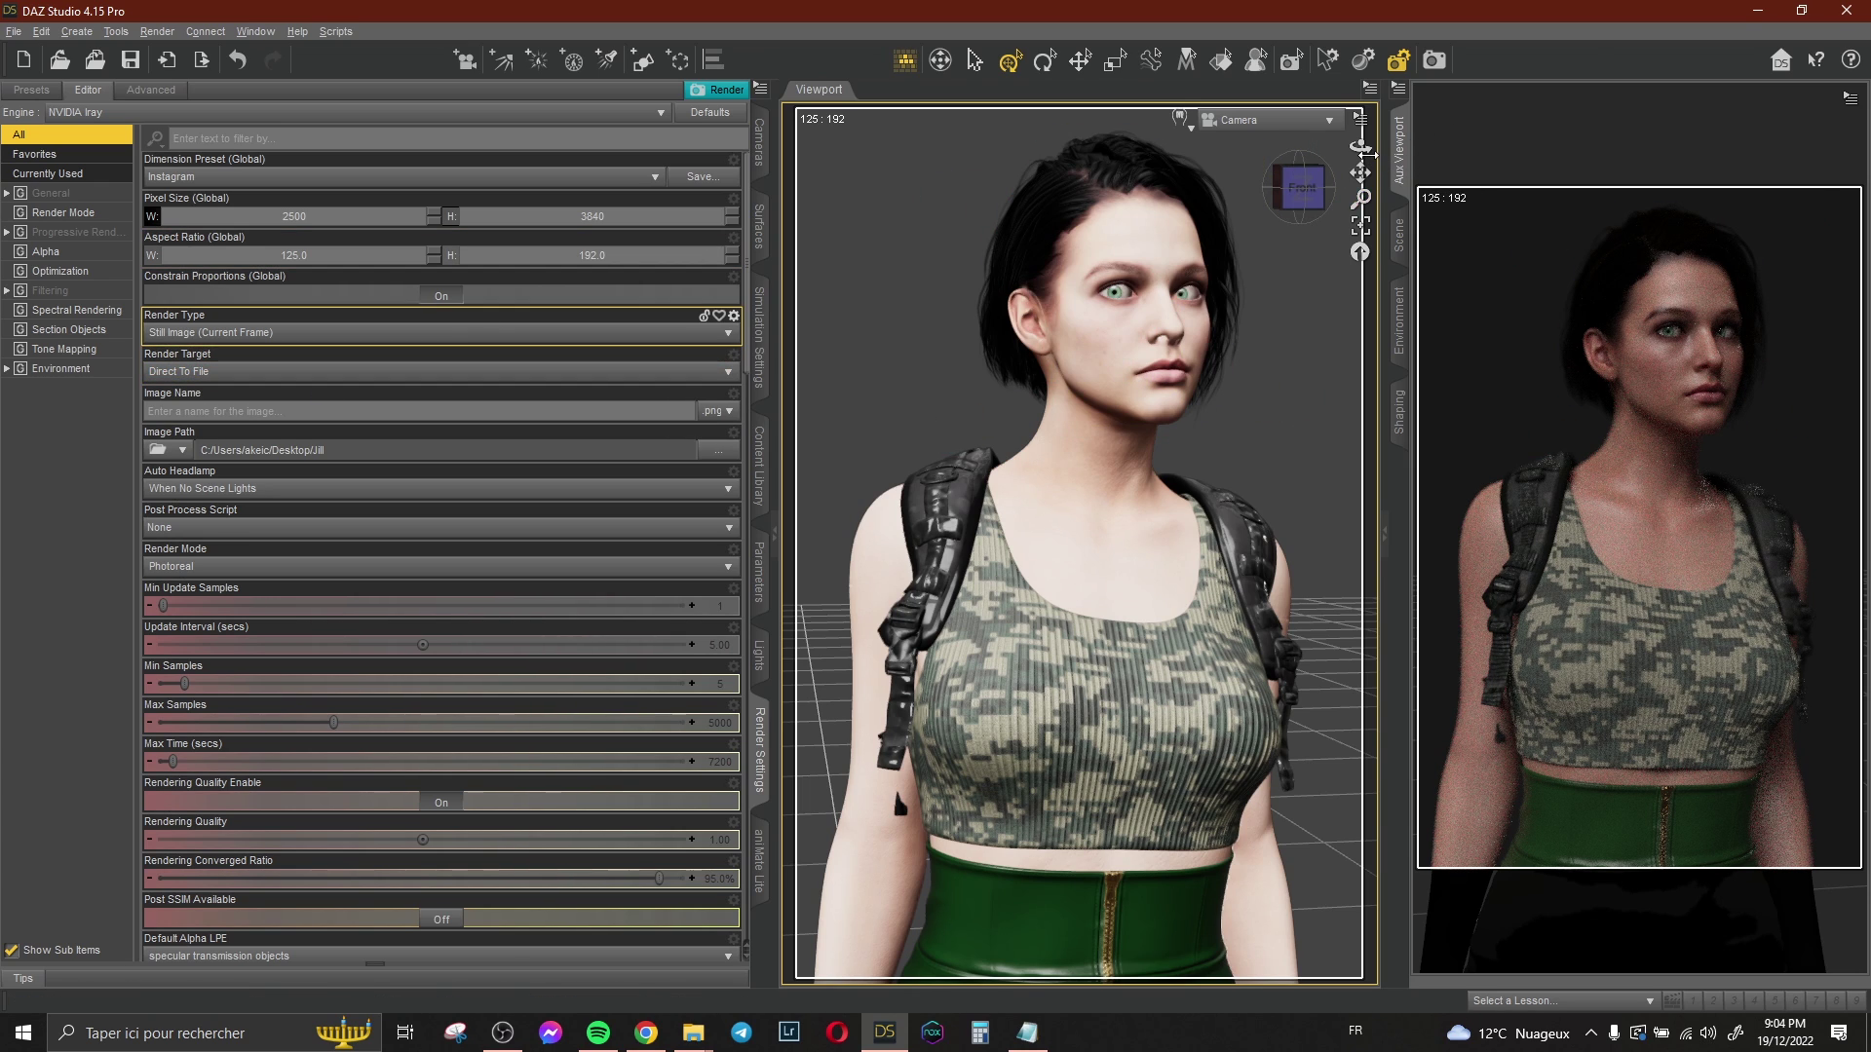
pyautogui.moveTo(1361, 146); pyautogui.dragTo(1344, 149)
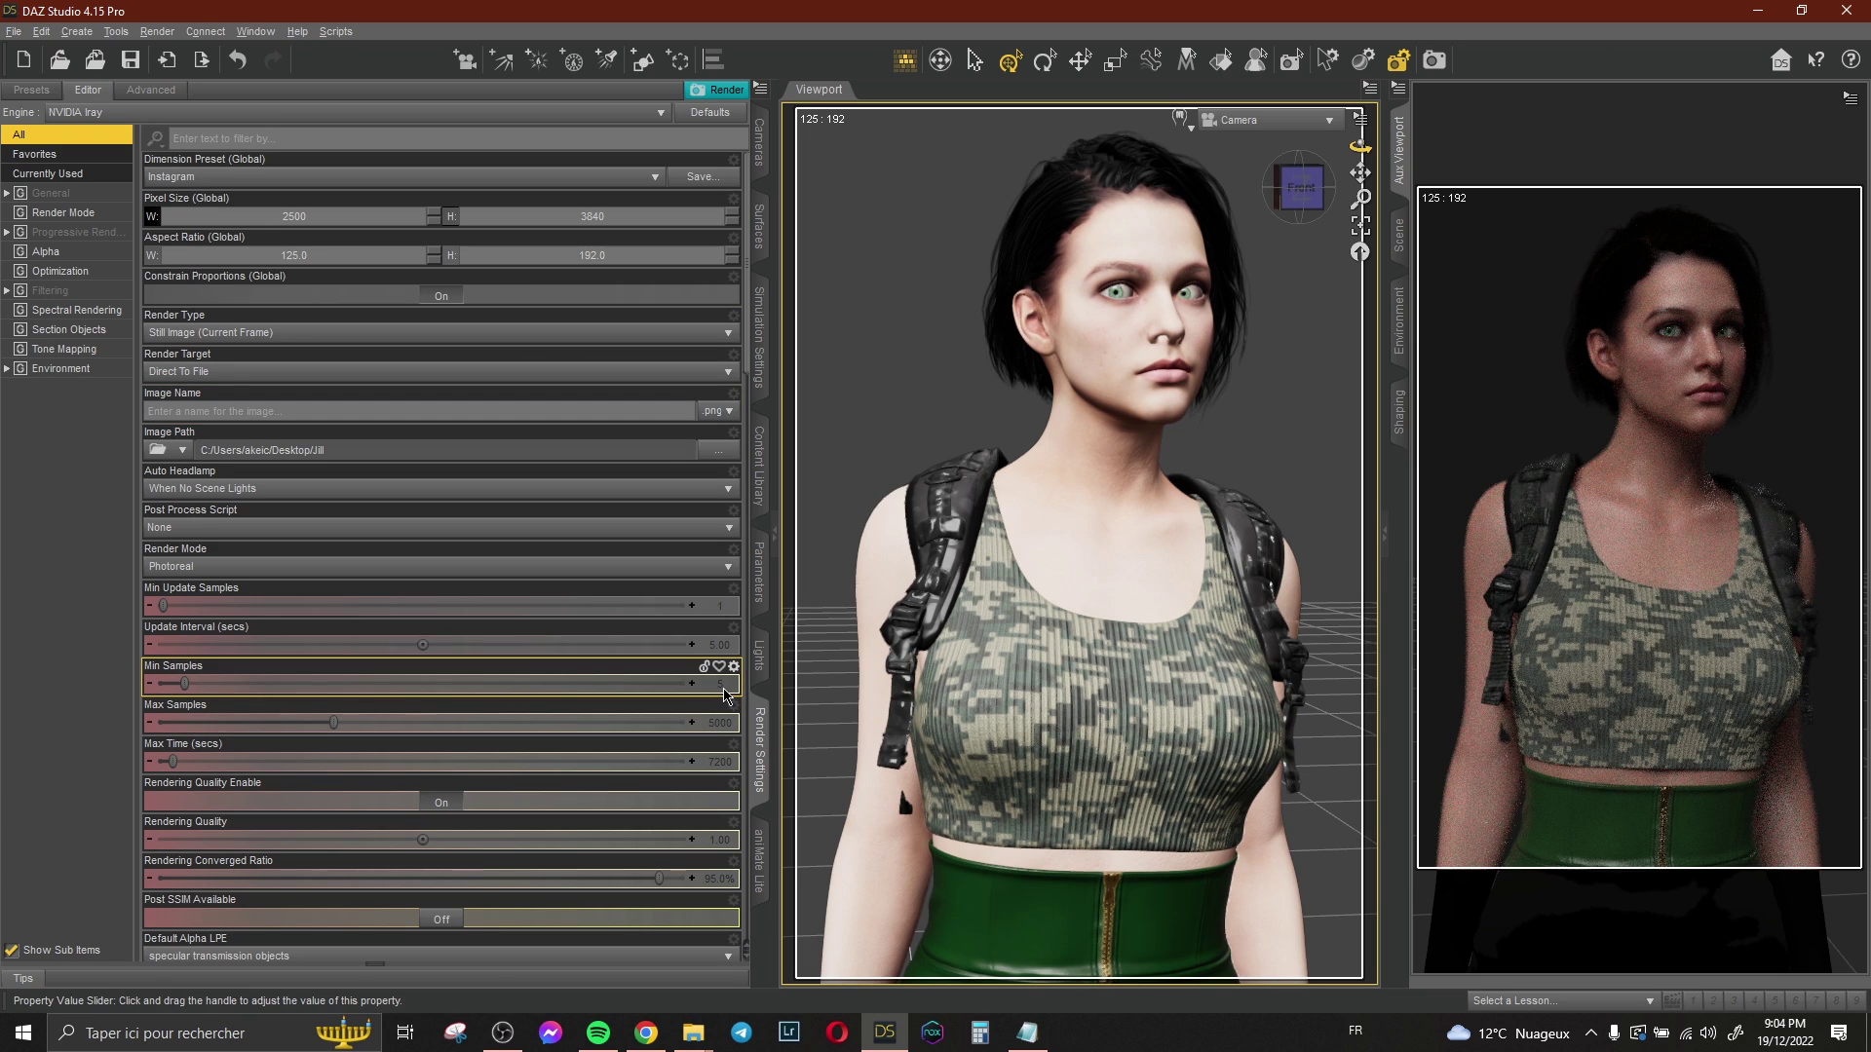
pyautogui.click(725, 725)
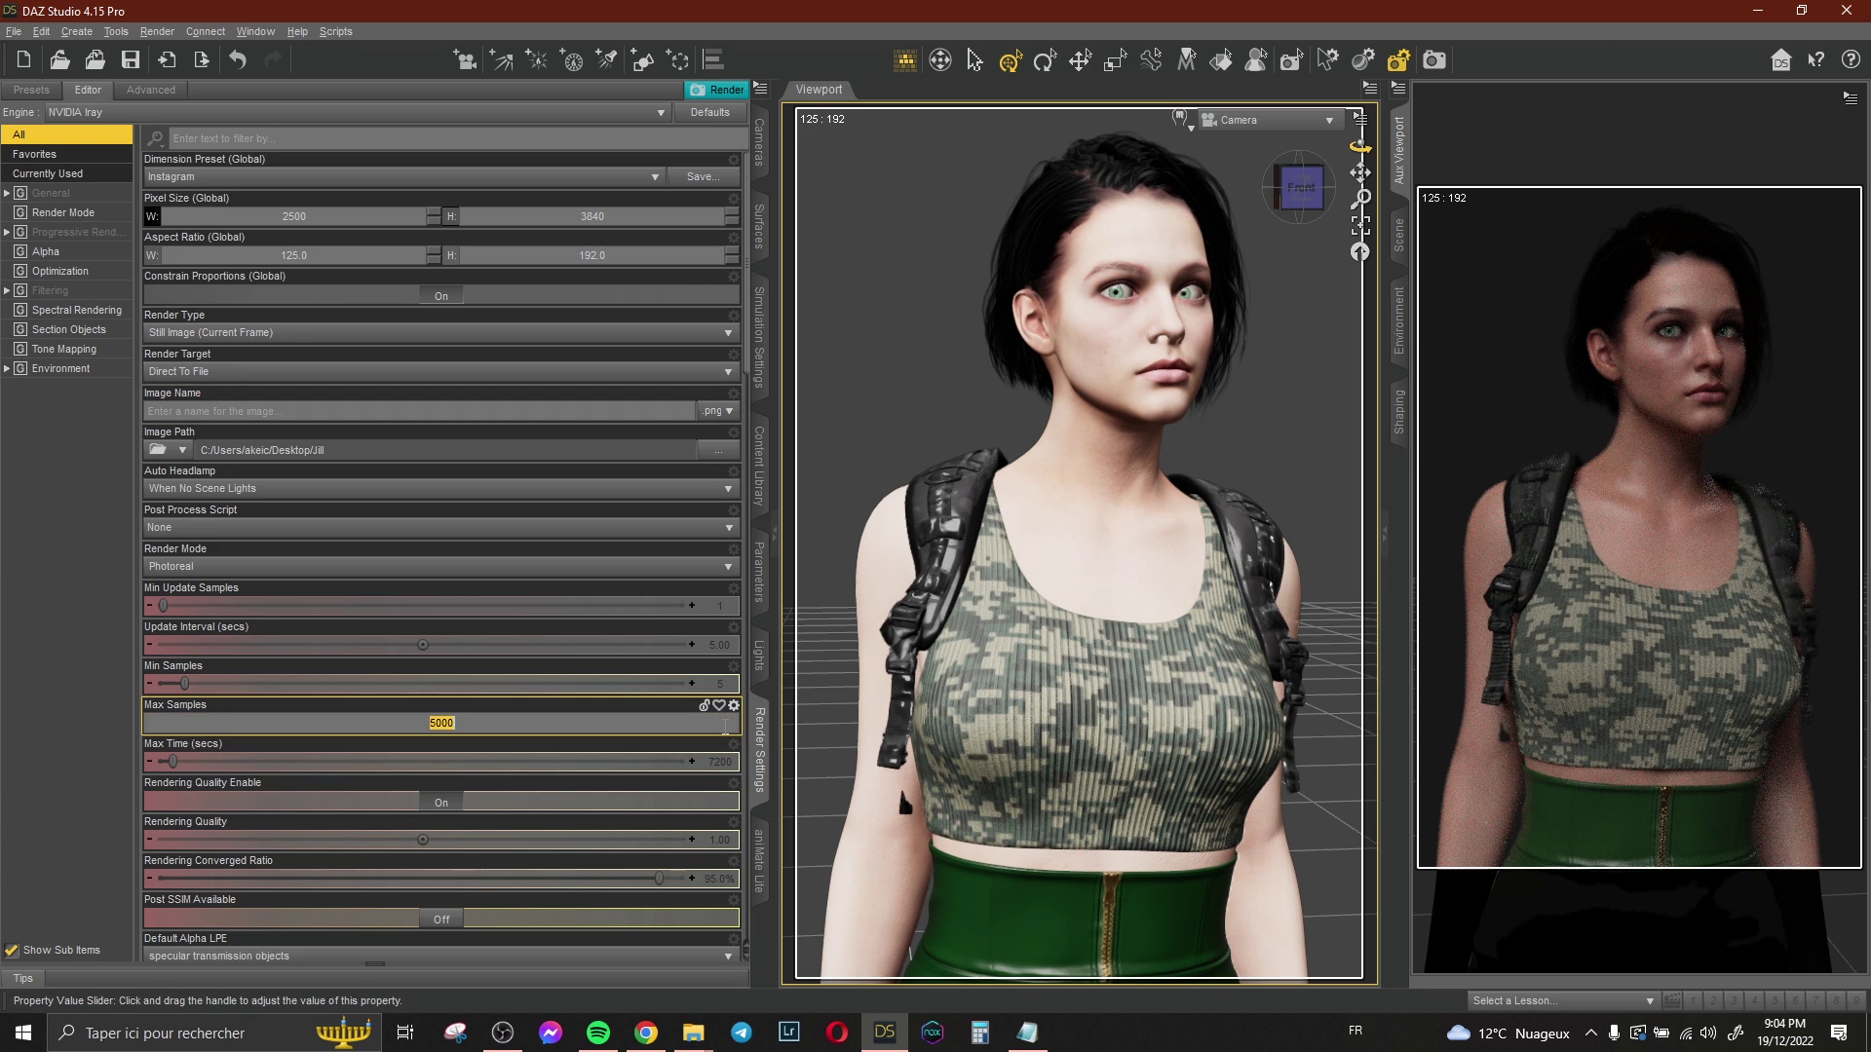
pyautogui.press('Return')
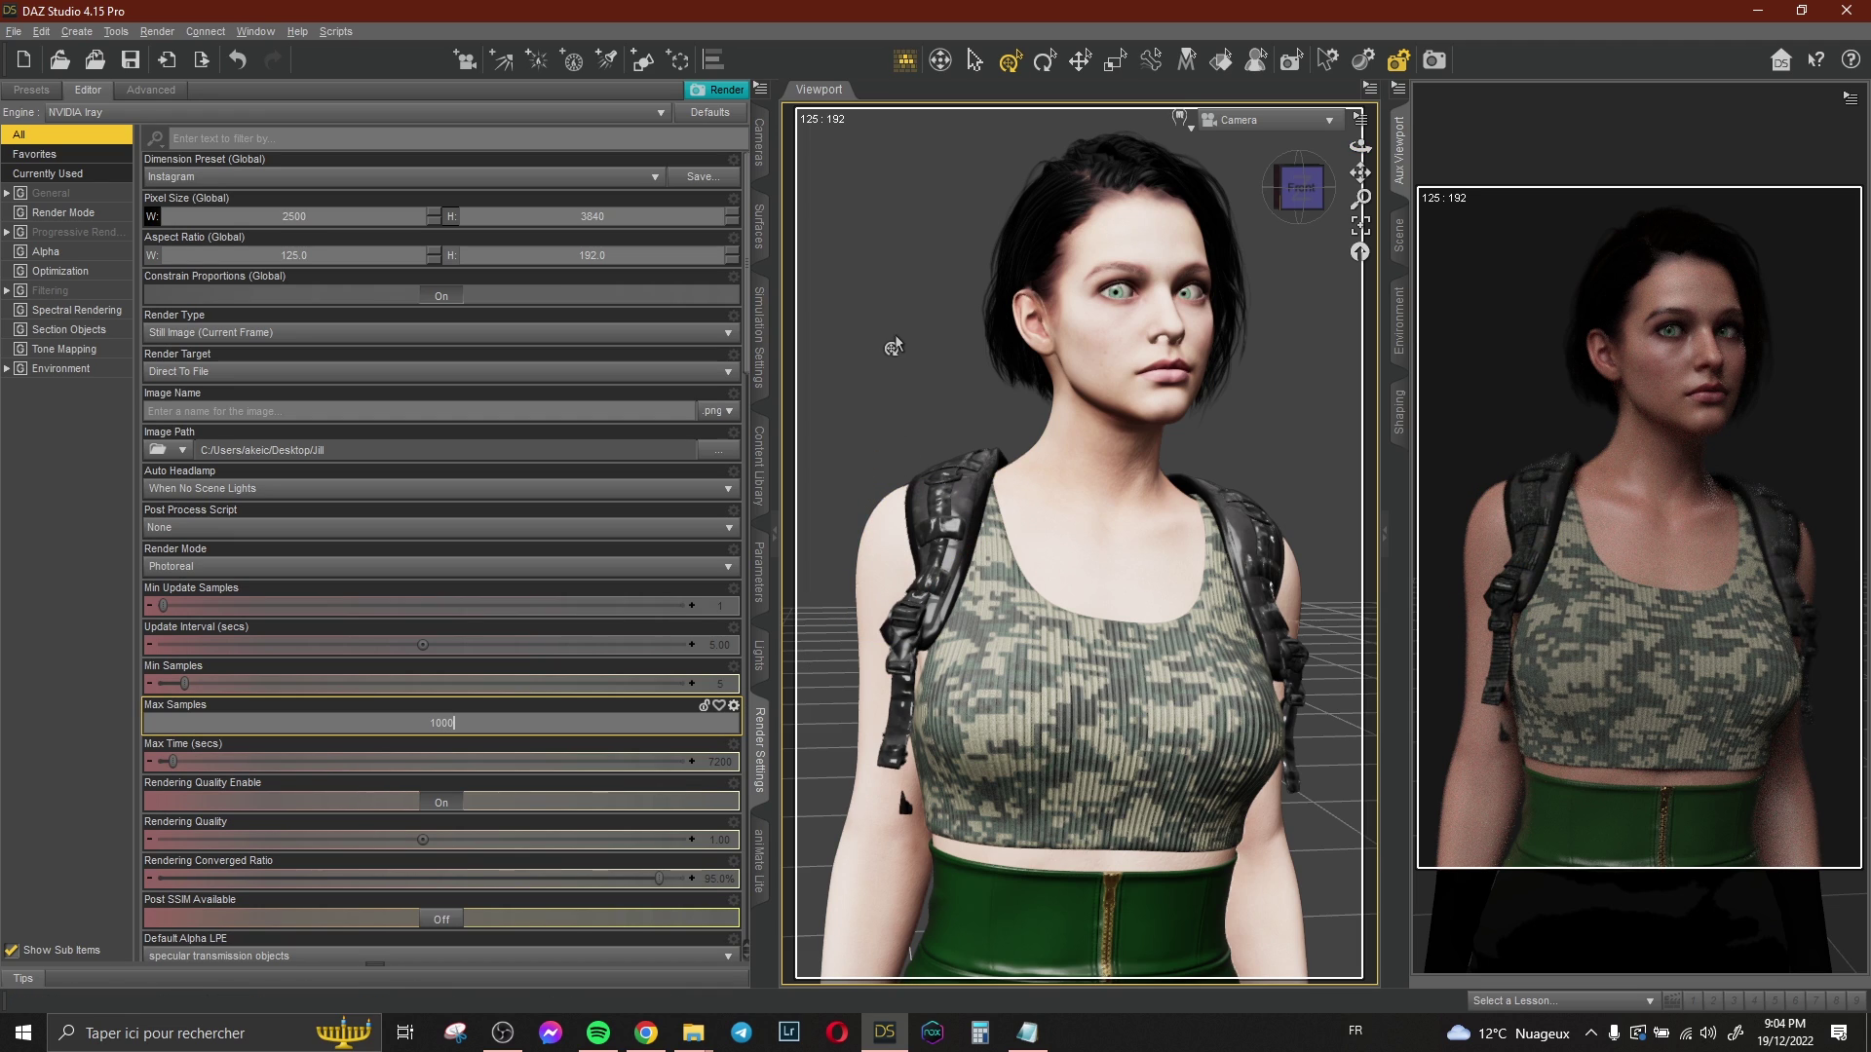
pyautogui.press('Return')
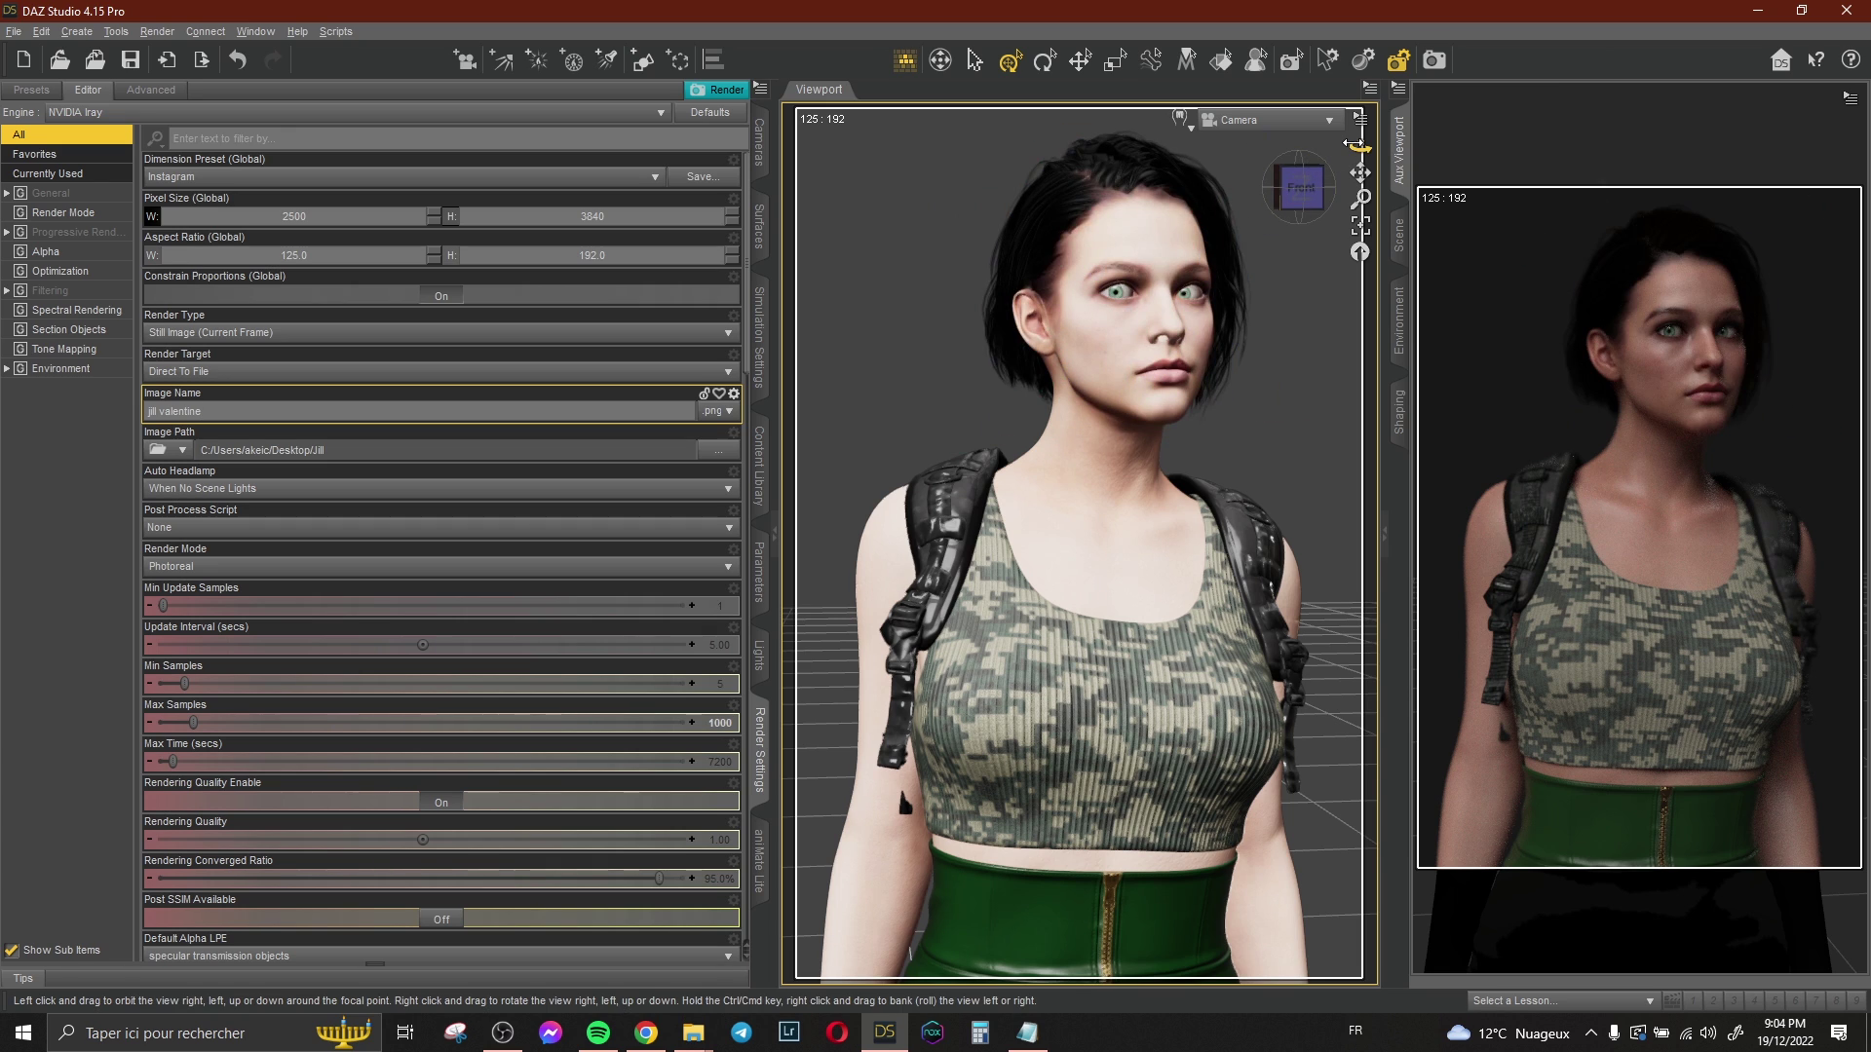
# - Fine-tune the camera's angle and framing on the portrait and start the final Iray render
pyautogui.moveTo(1360, 146); pyautogui.dragTo(1355, 172)
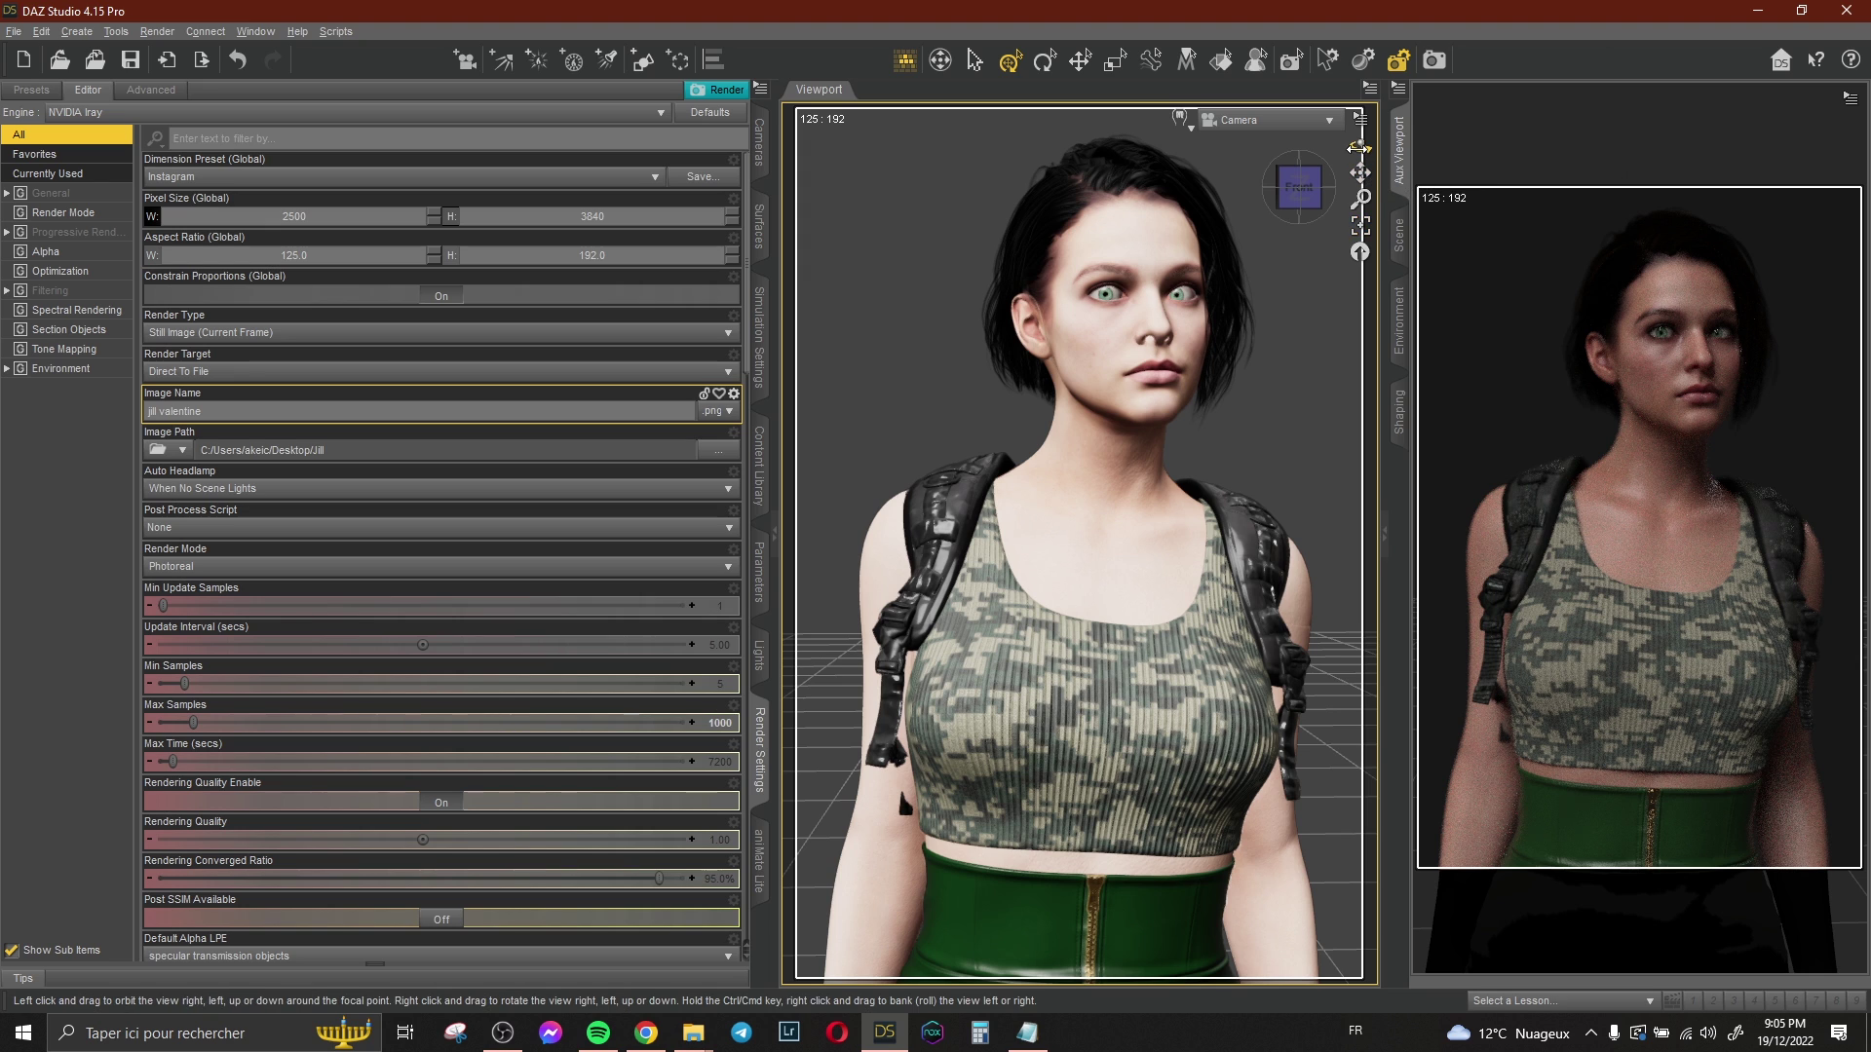
pyautogui.moveTo(1360, 172); pyautogui.dragTo(1356, 173)
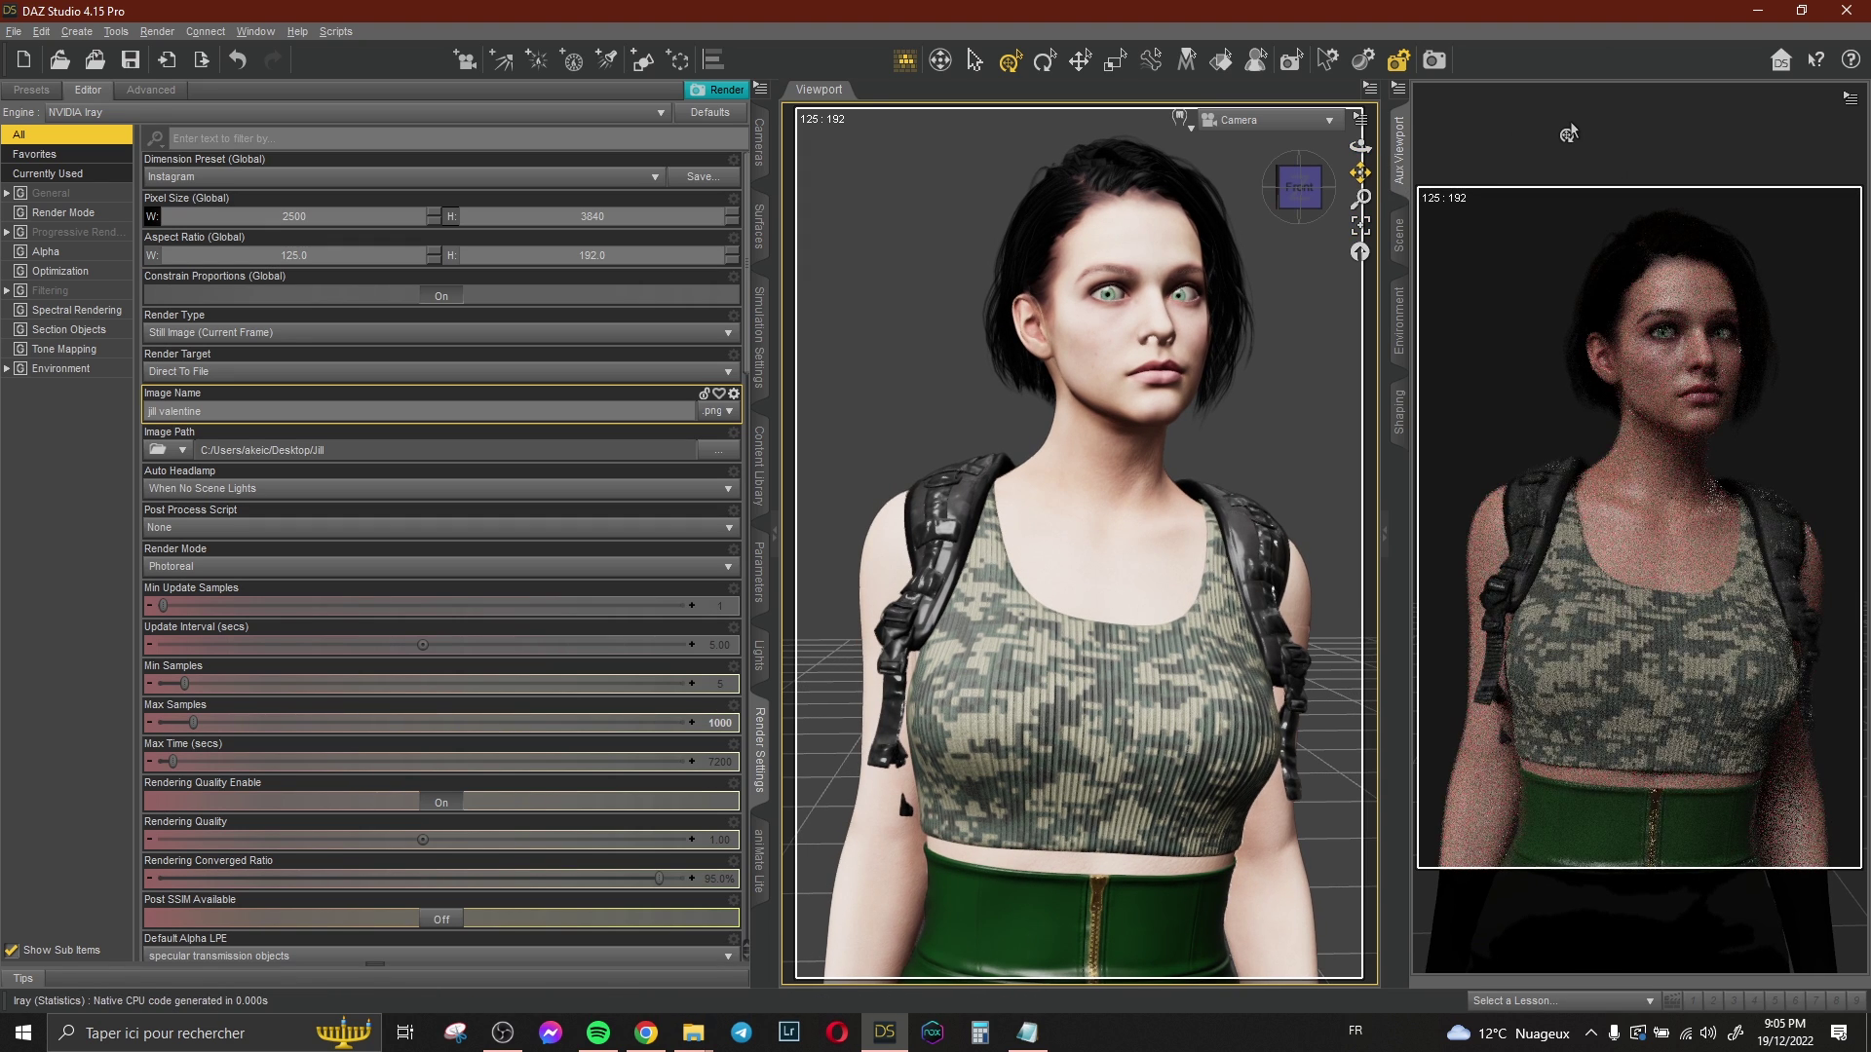
pyautogui.click(1569, 121)
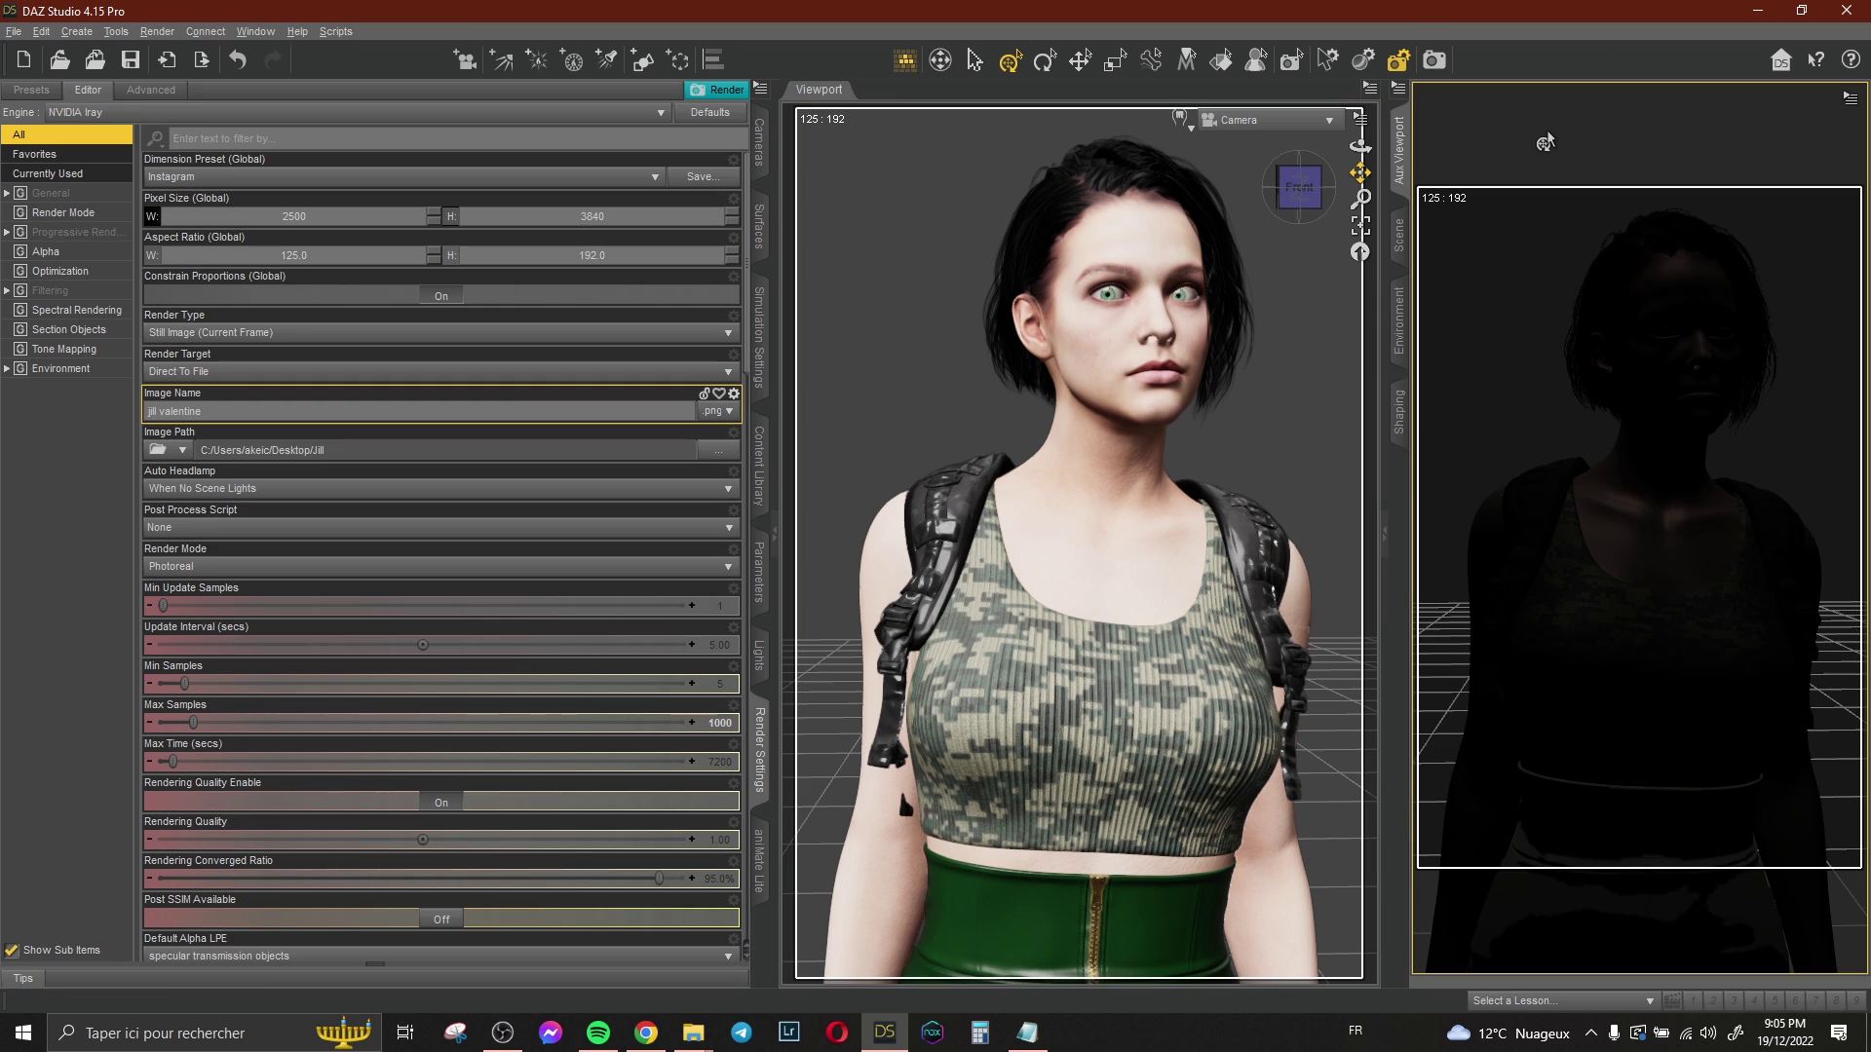
pyautogui.click(719, 90)
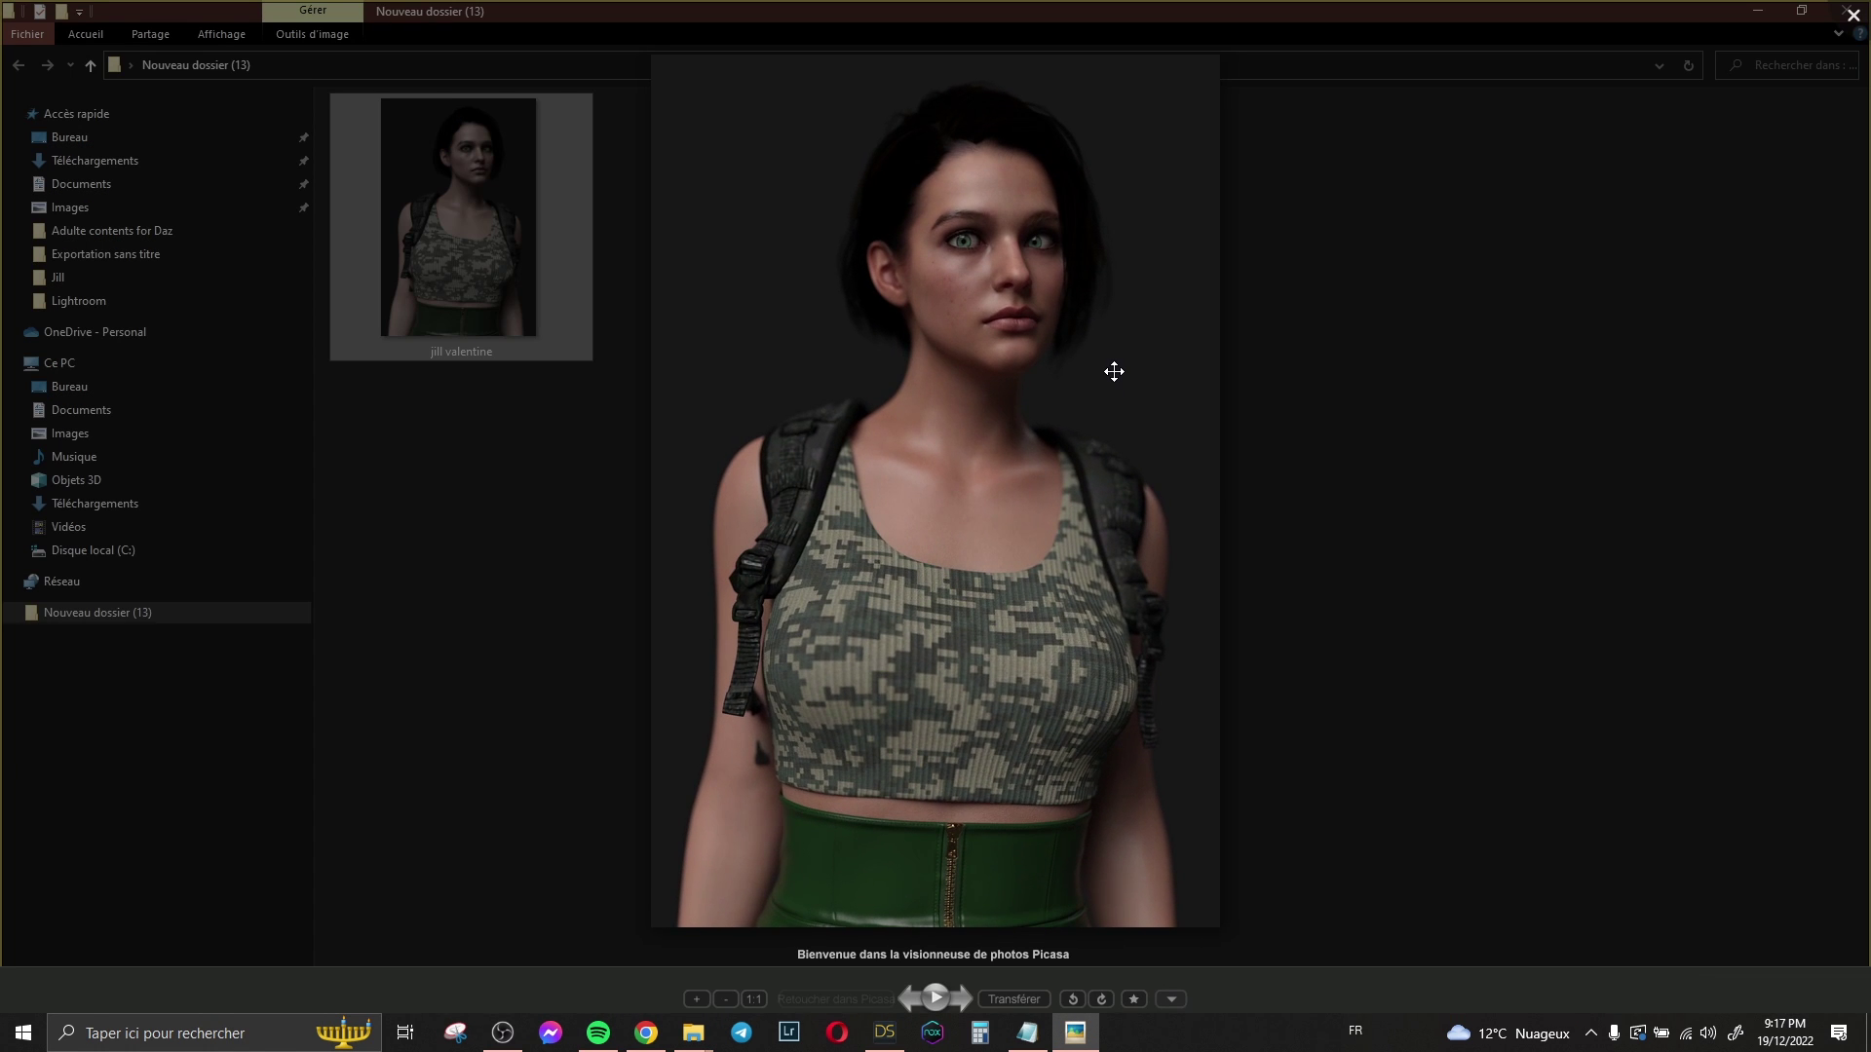
# - Examine the rendered jill valentine.png up close, checking the top's fabric, skin, harness straps and background blur
pyautogui.scroll(5, 1114, 371)
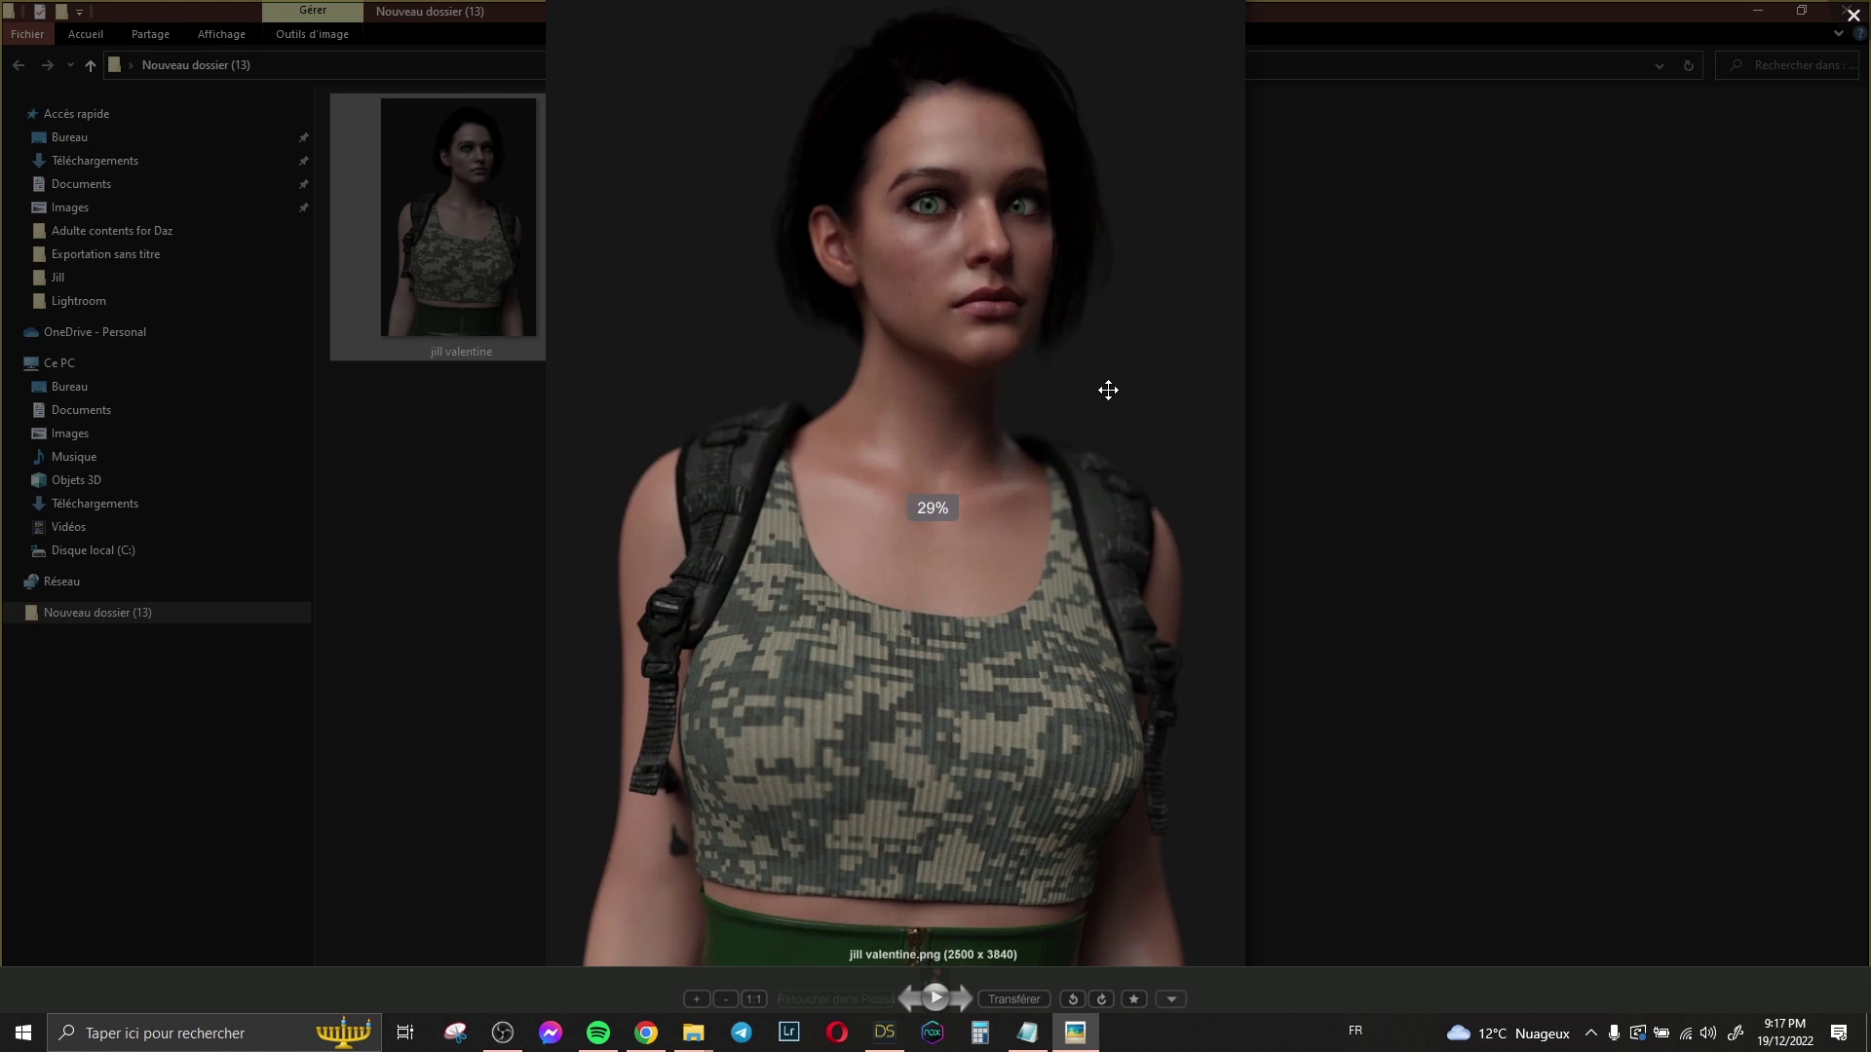
pyautogui.scroll(3, 1073, 456)
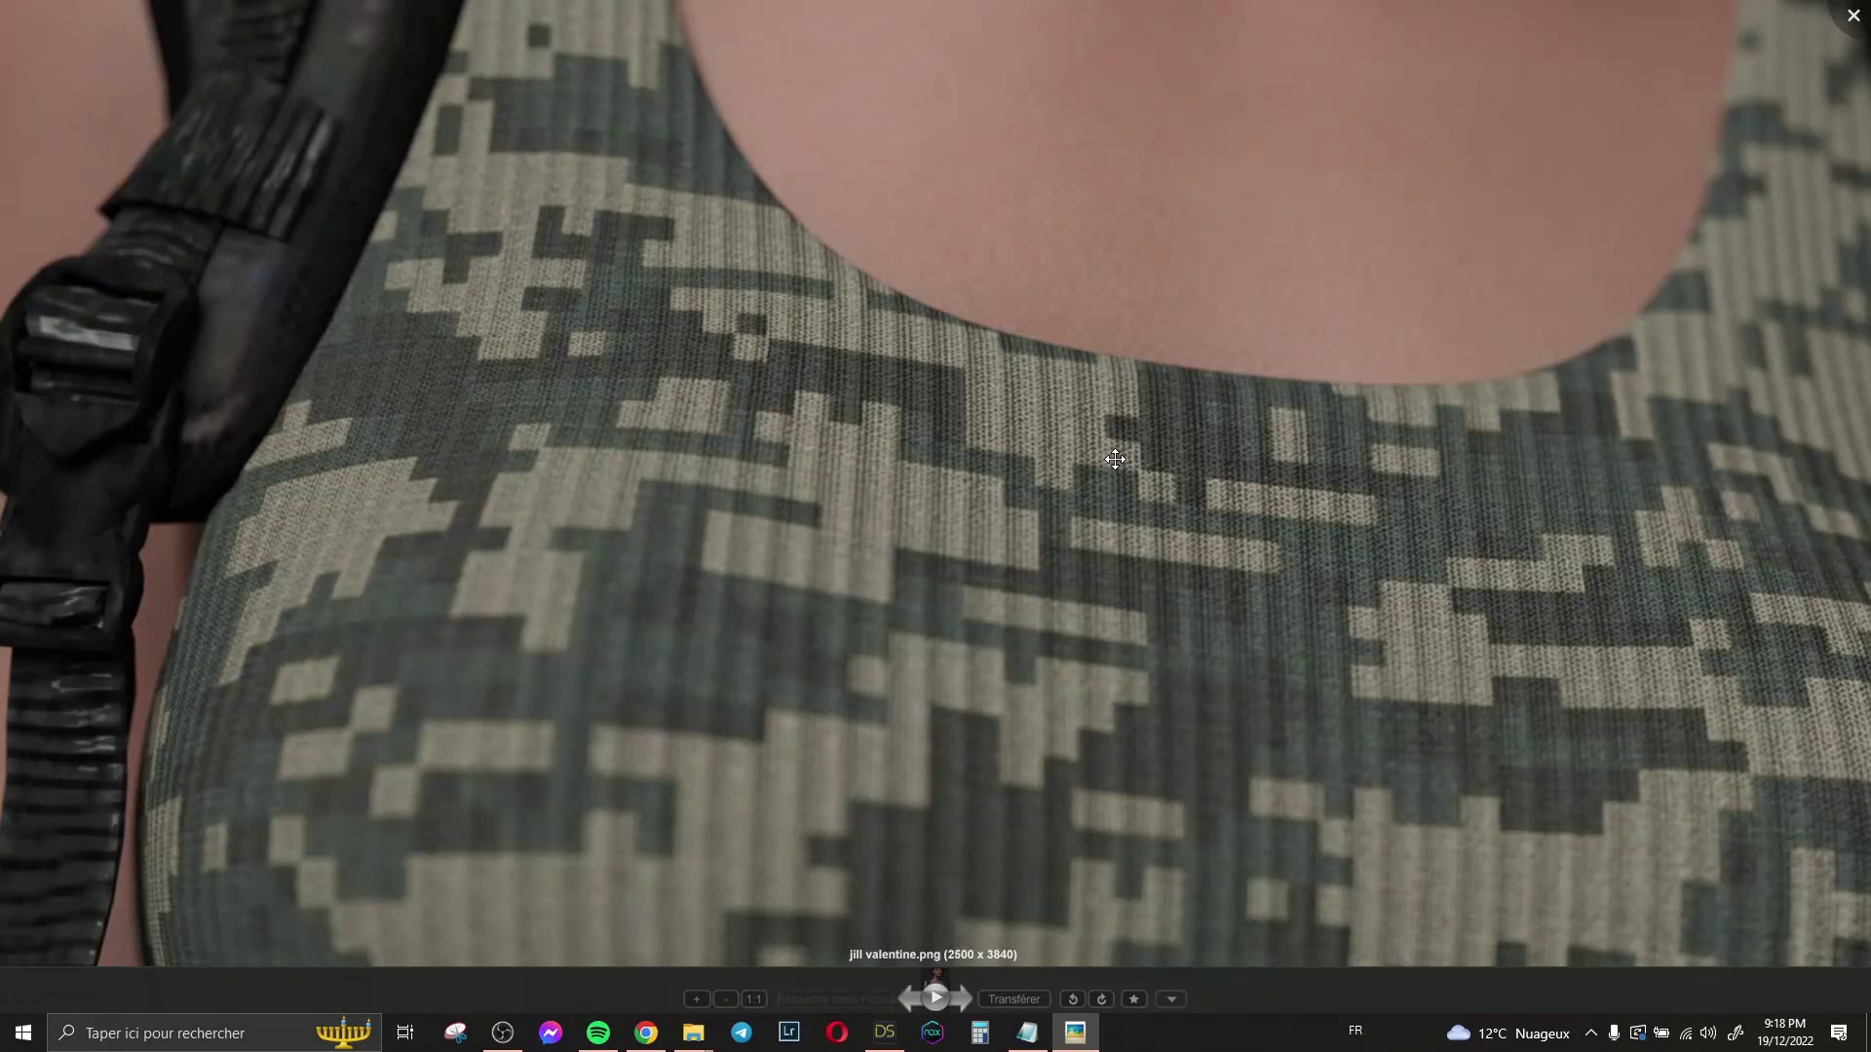
pyautogui.moveTo(1115, 475); pyautogui.dragTo(1002, 596)
pyautogui.moveTo(827, 429)
pyautogui.mouseDown()
pyautogui.moveTo(905, 487)
pyautogui.moveTo(865, 371)
pyautogui.mouseUp()
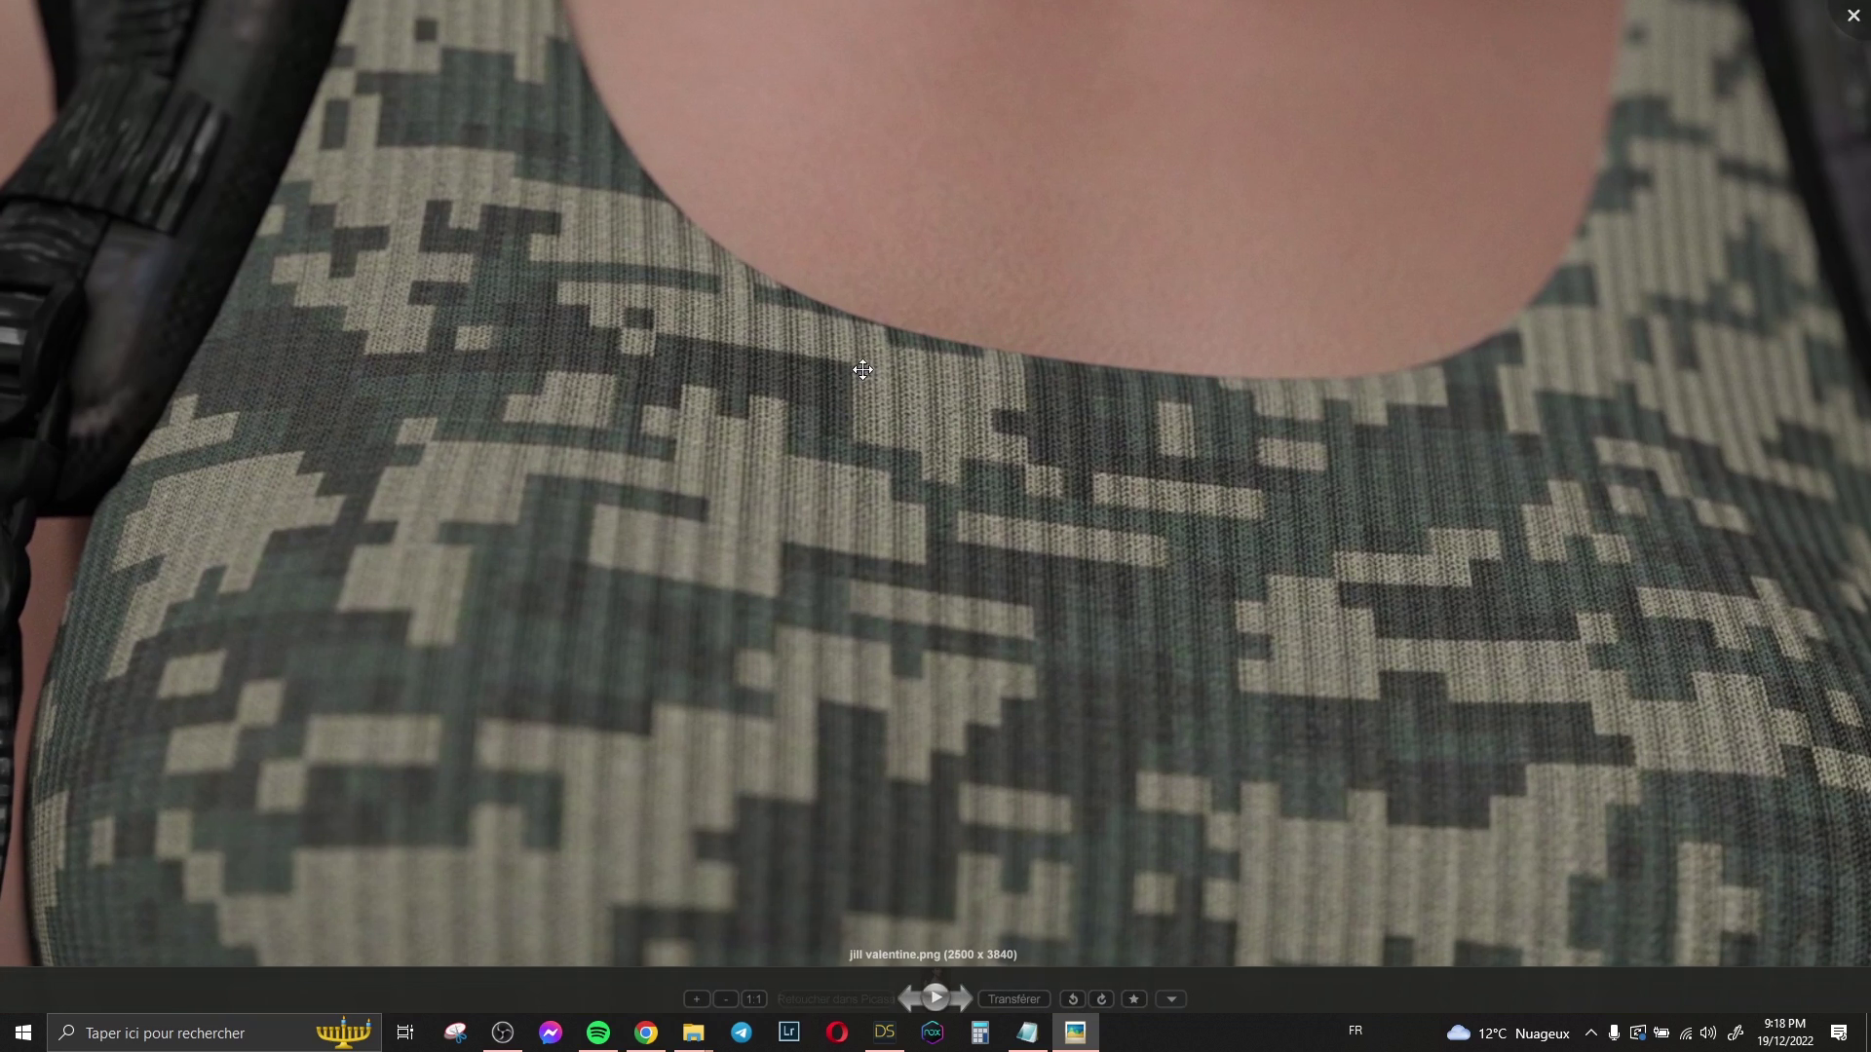
pyautogui.moveTo(935, 543); pyautogui.dragTo(965, 414)
pyautogui.scroll(-3, 898, 482)
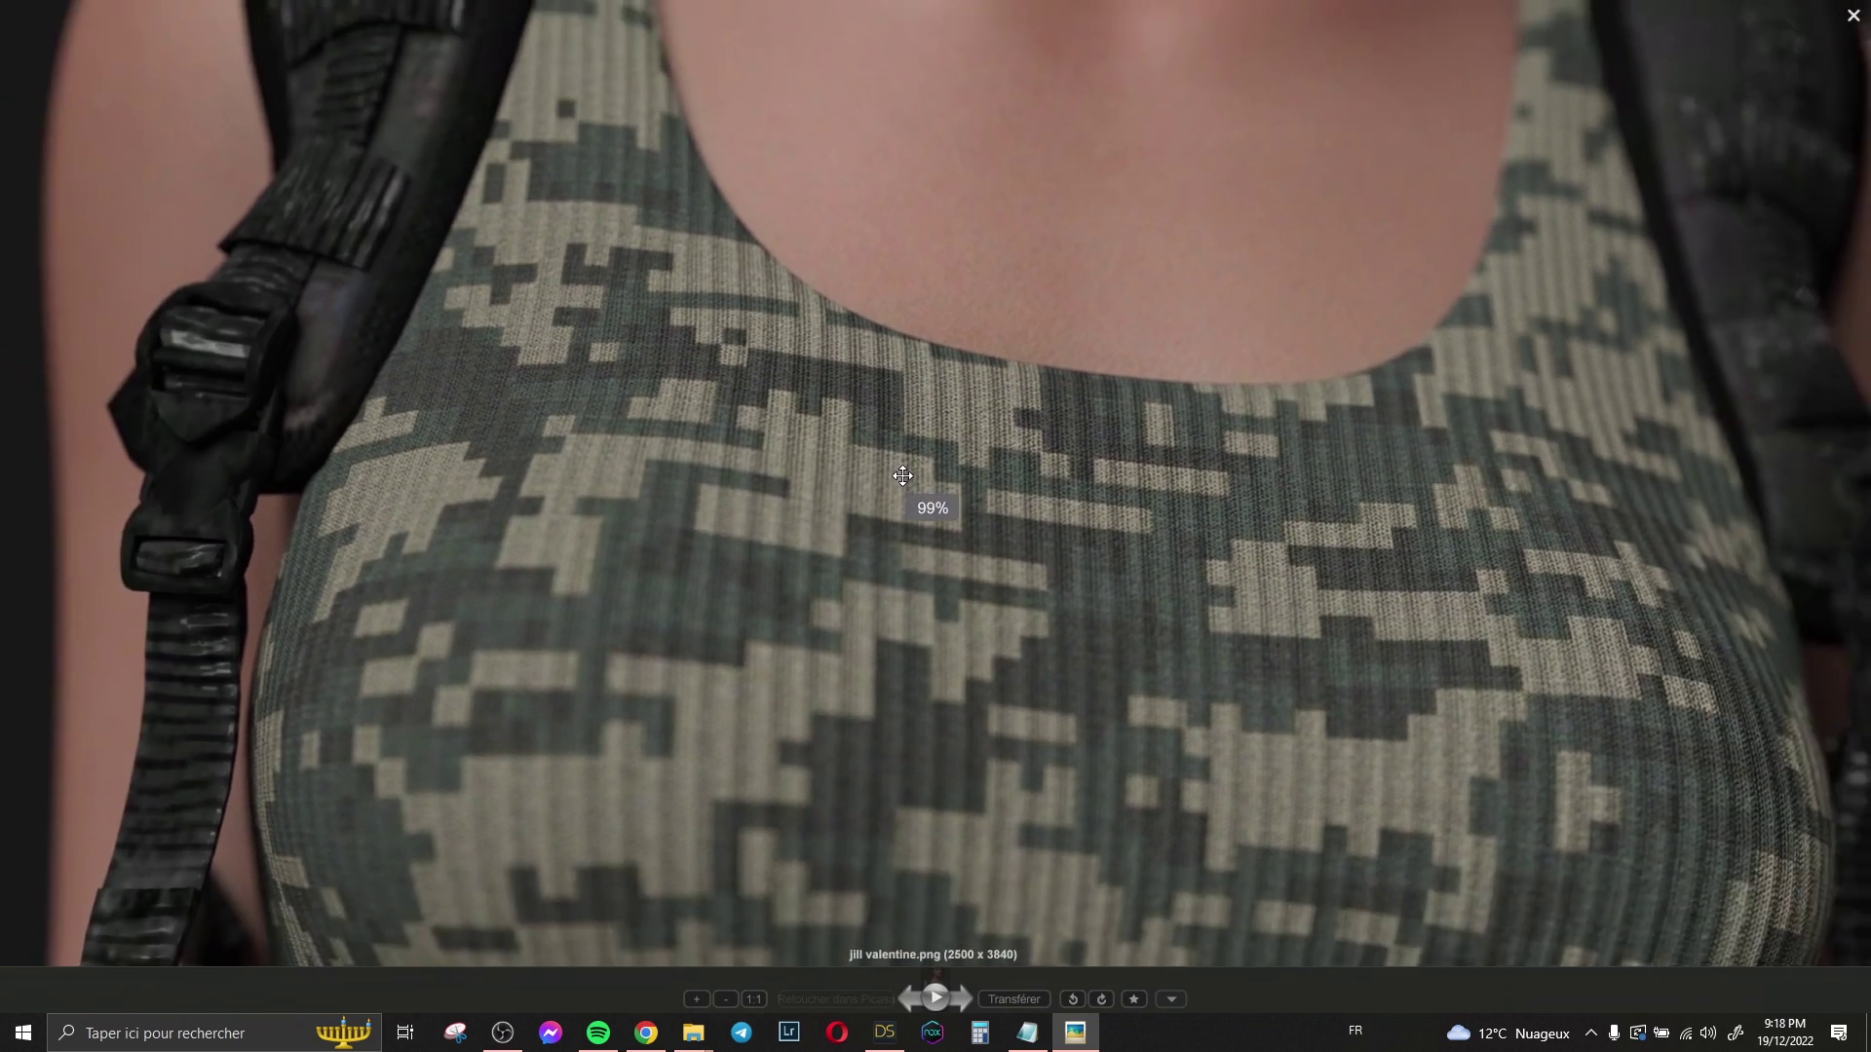
pyautogui.scroll(5, 873, 400)
pyautogui.scroll(-4, 922, 418)
pyautogui.scroll(-4, 927, 367)
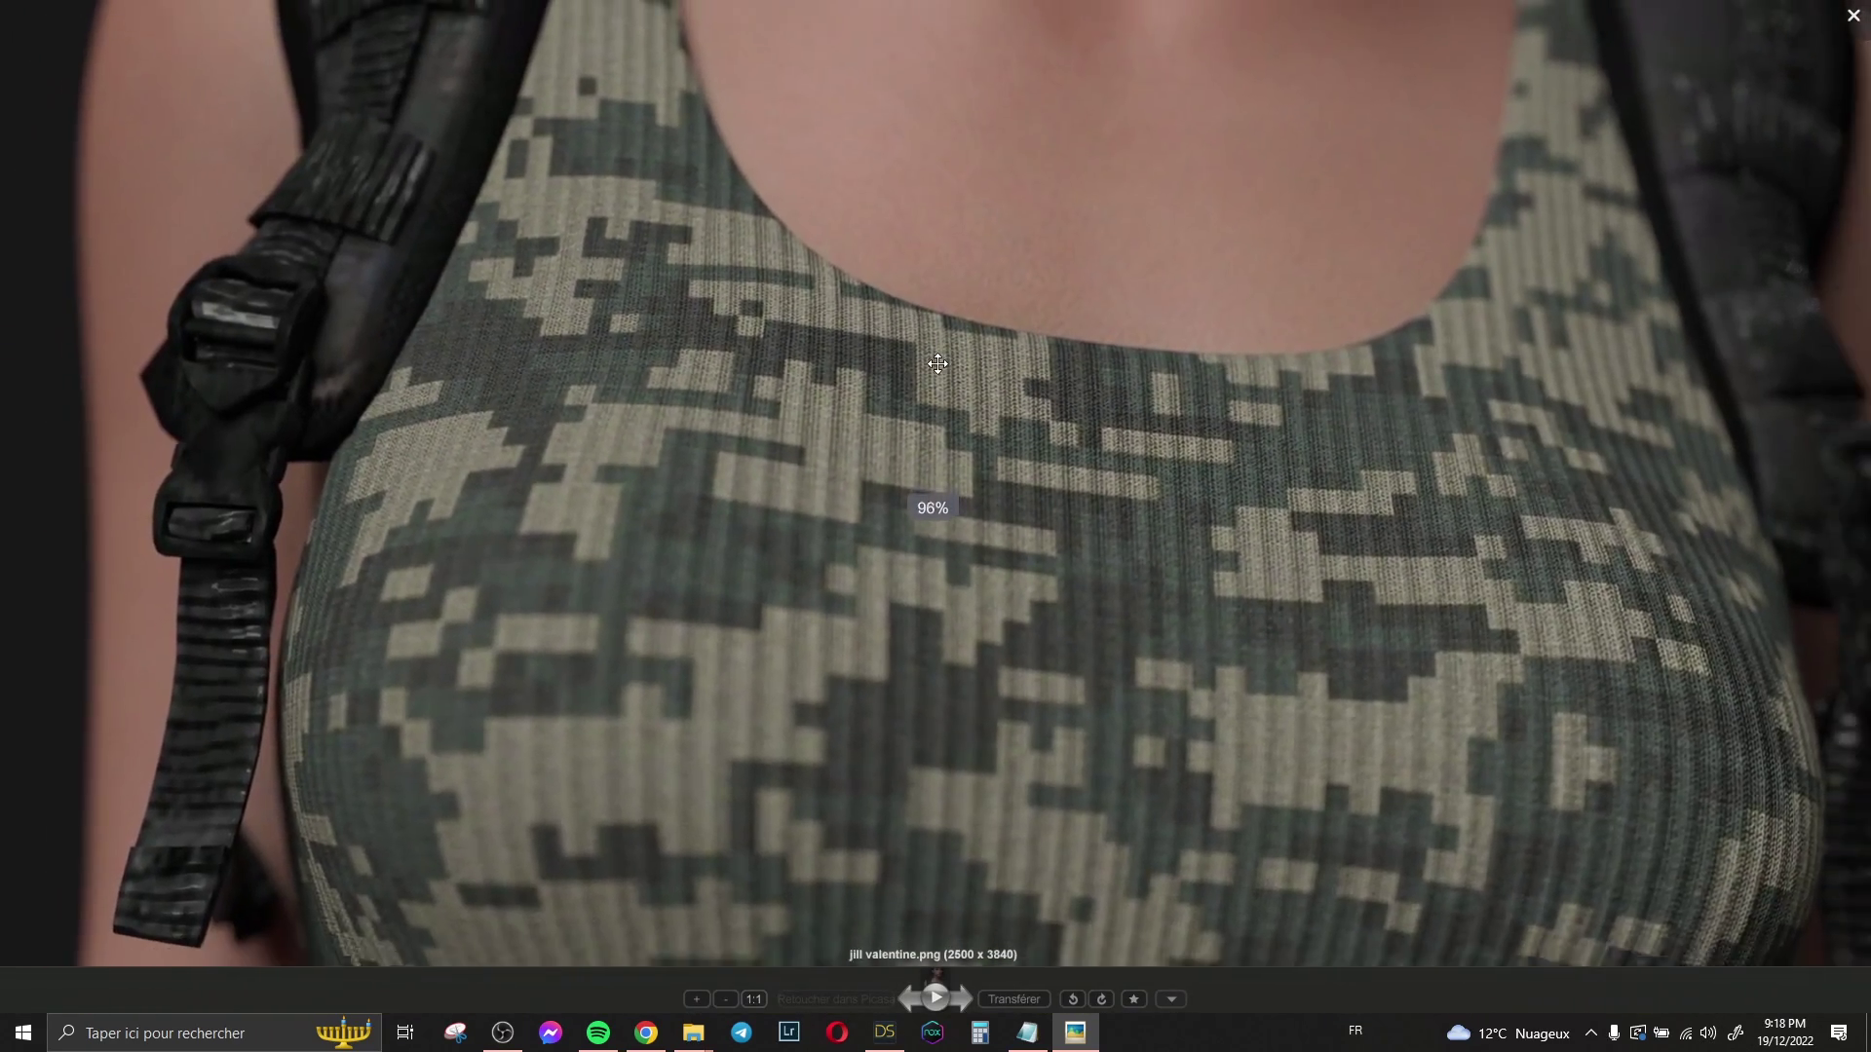
pyautogui.scroll(-5, 986, 415)
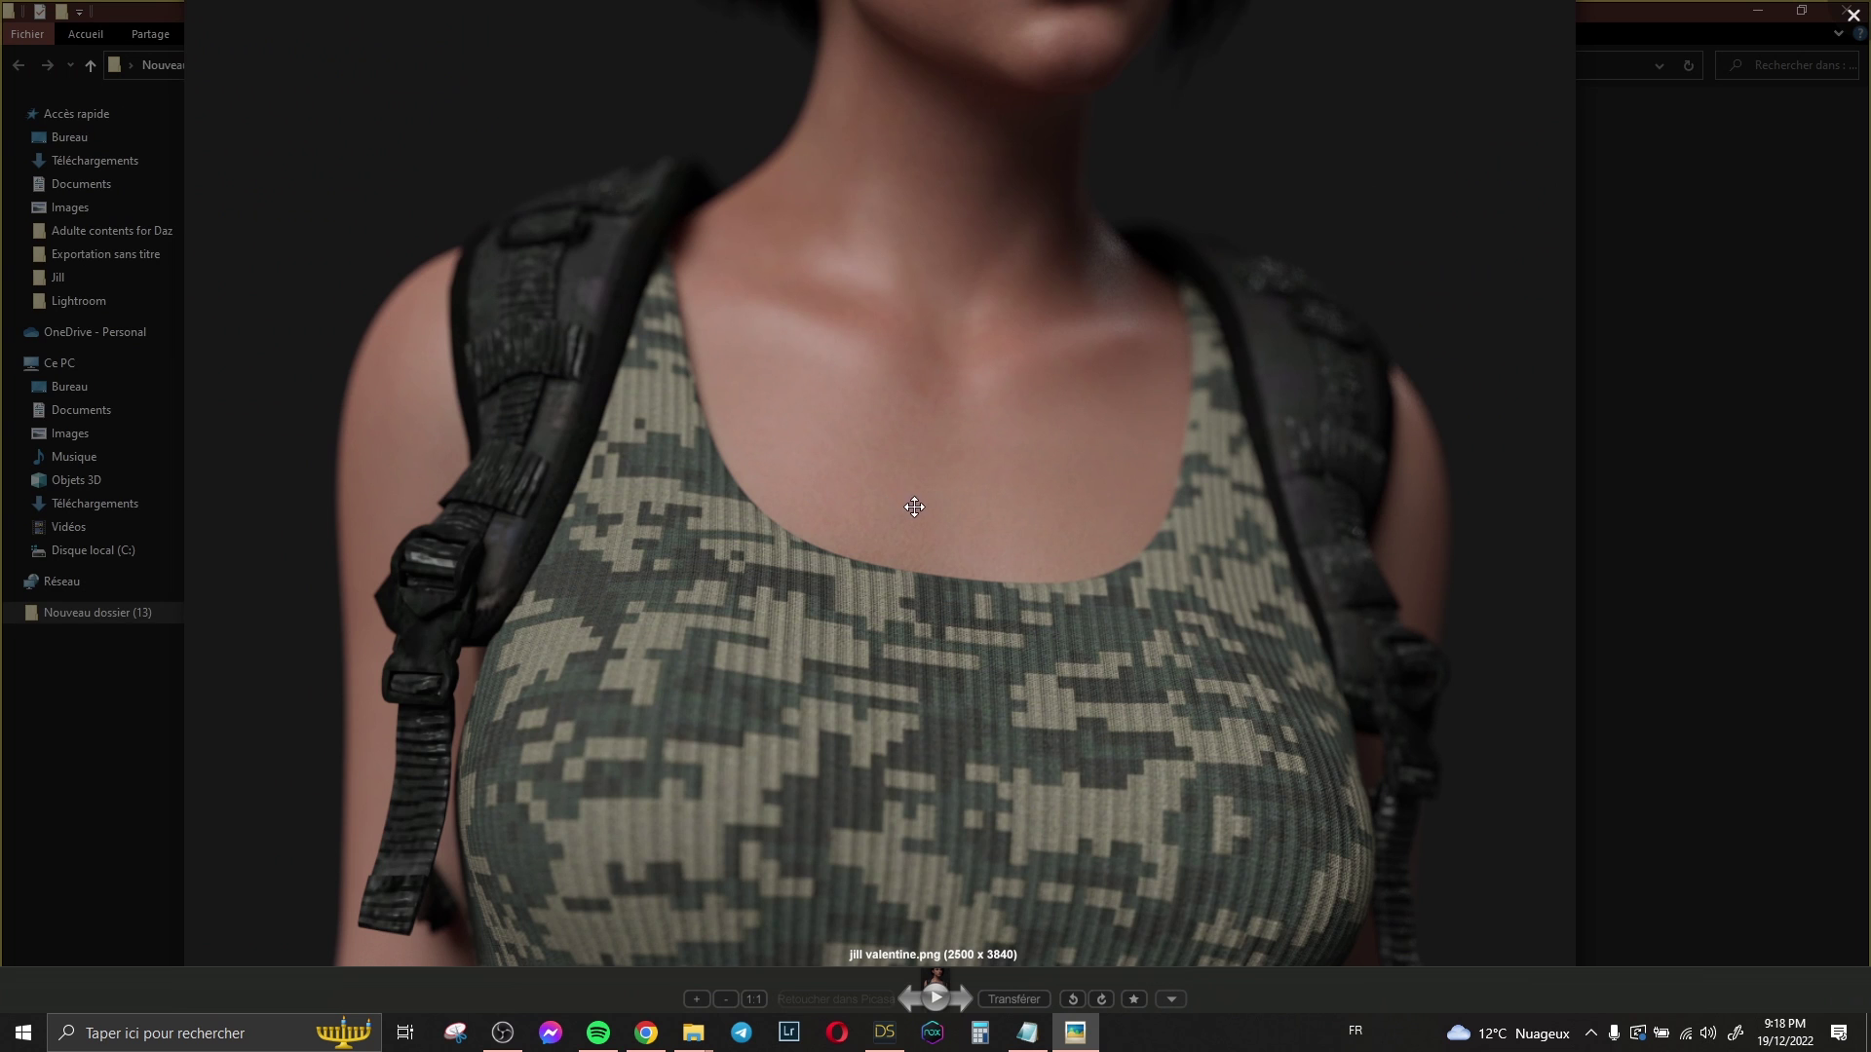
pyautogui.scroll(3, 1058, 479)
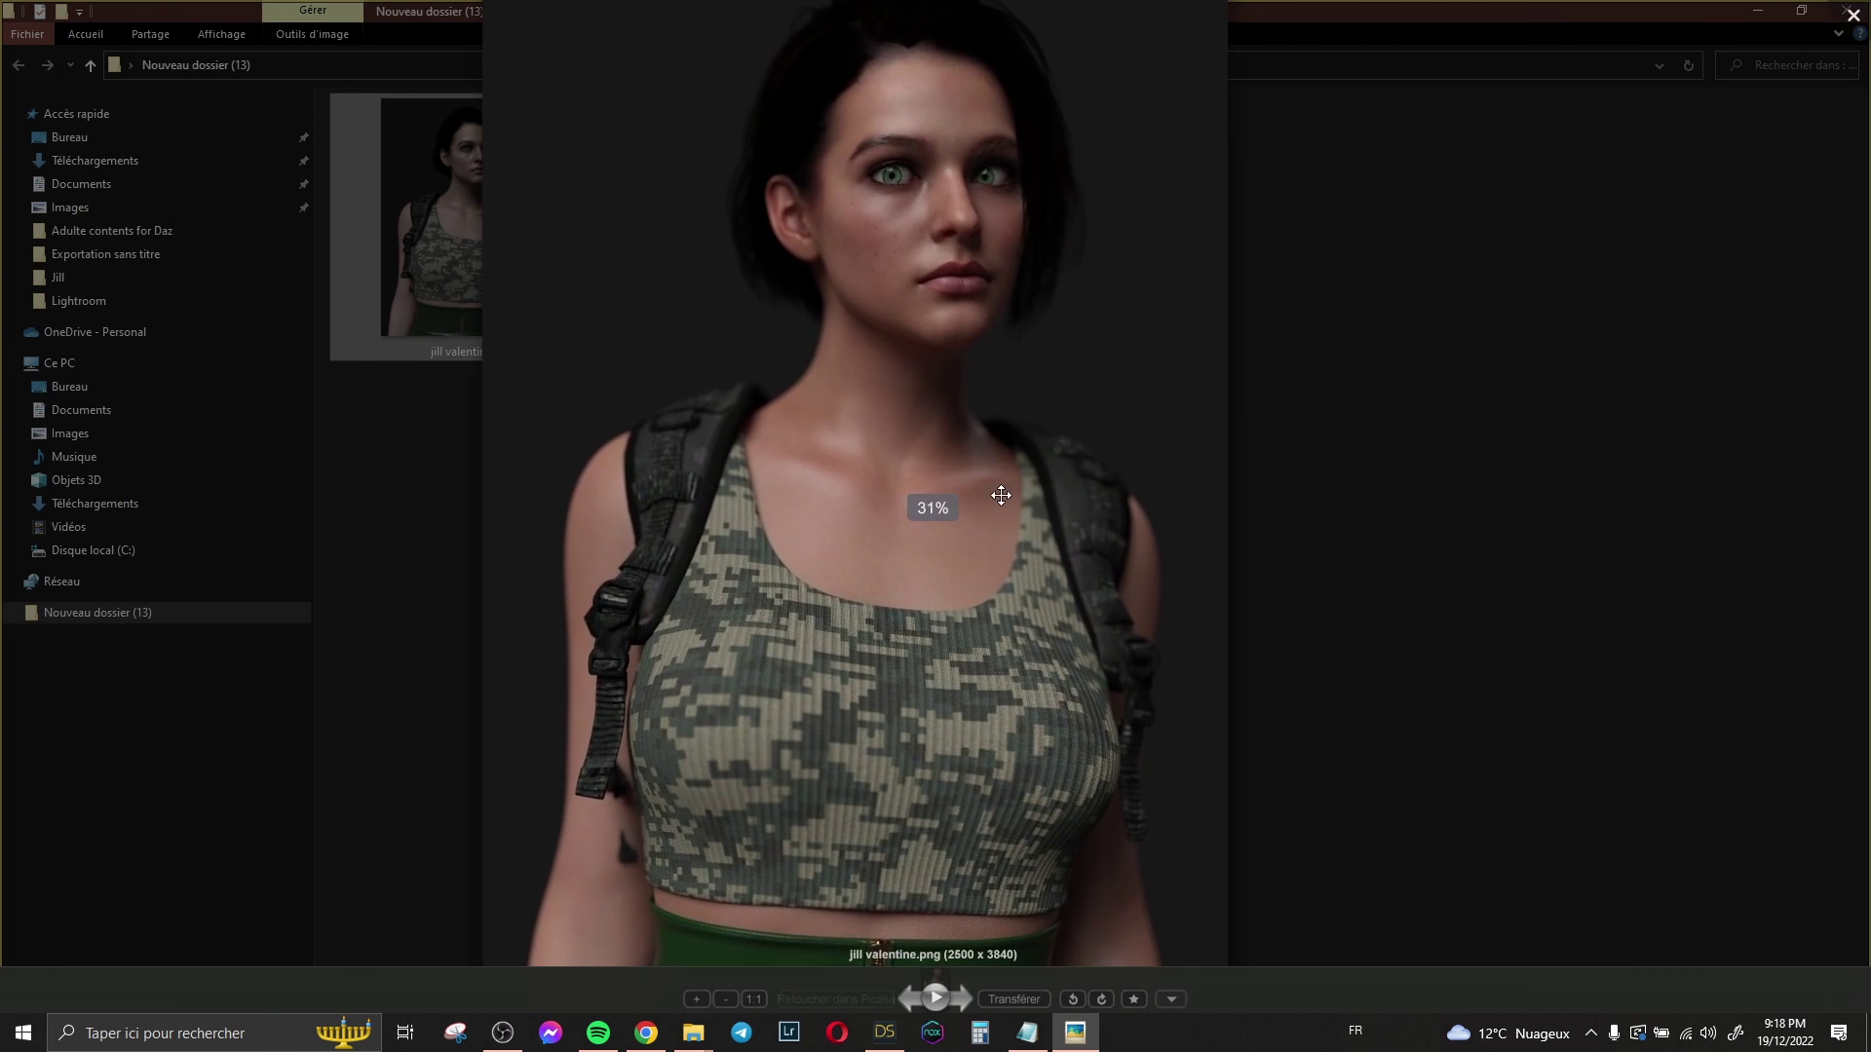
pyautogui.scroll(-4, 1027, 367)
pyautogui.scroll(1, 984, 530)
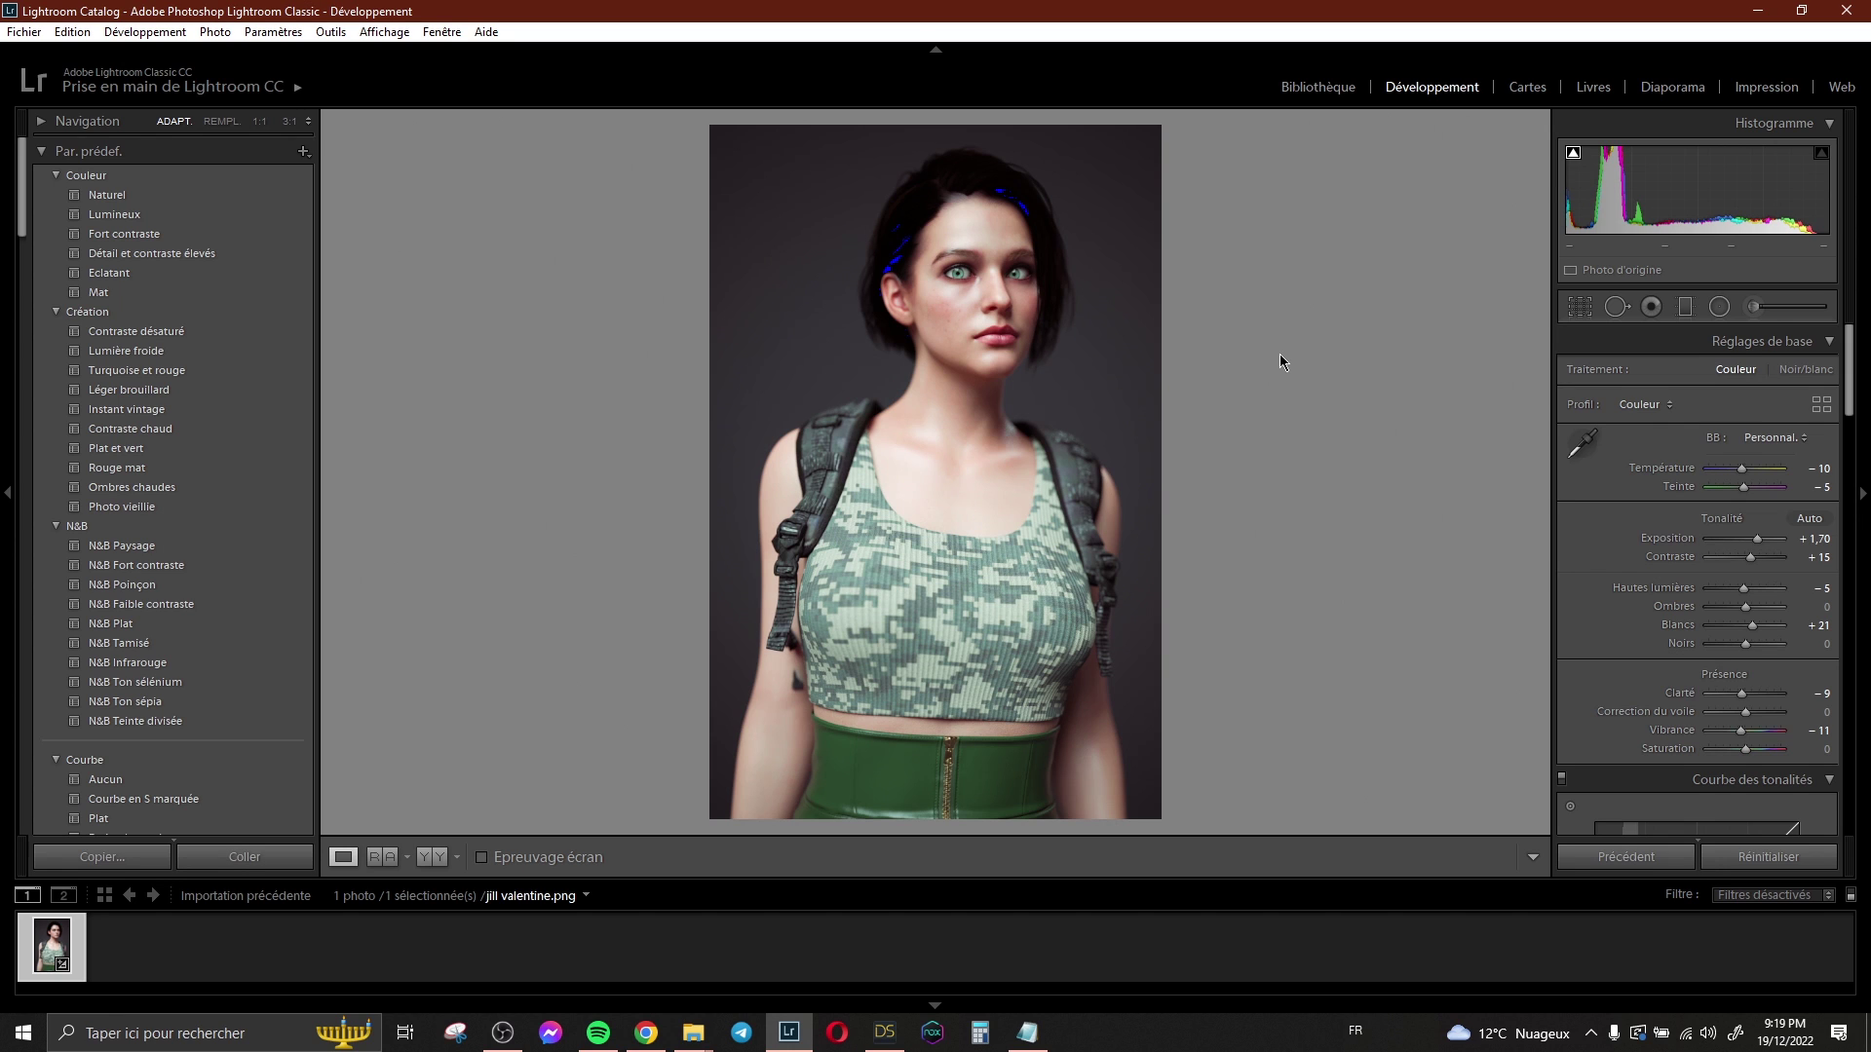
# - Inspect the retouched face up close and compare the edit with the unadjusted original, restoring the retouch settings after the comparison
pyautogui.click(1013, 272)
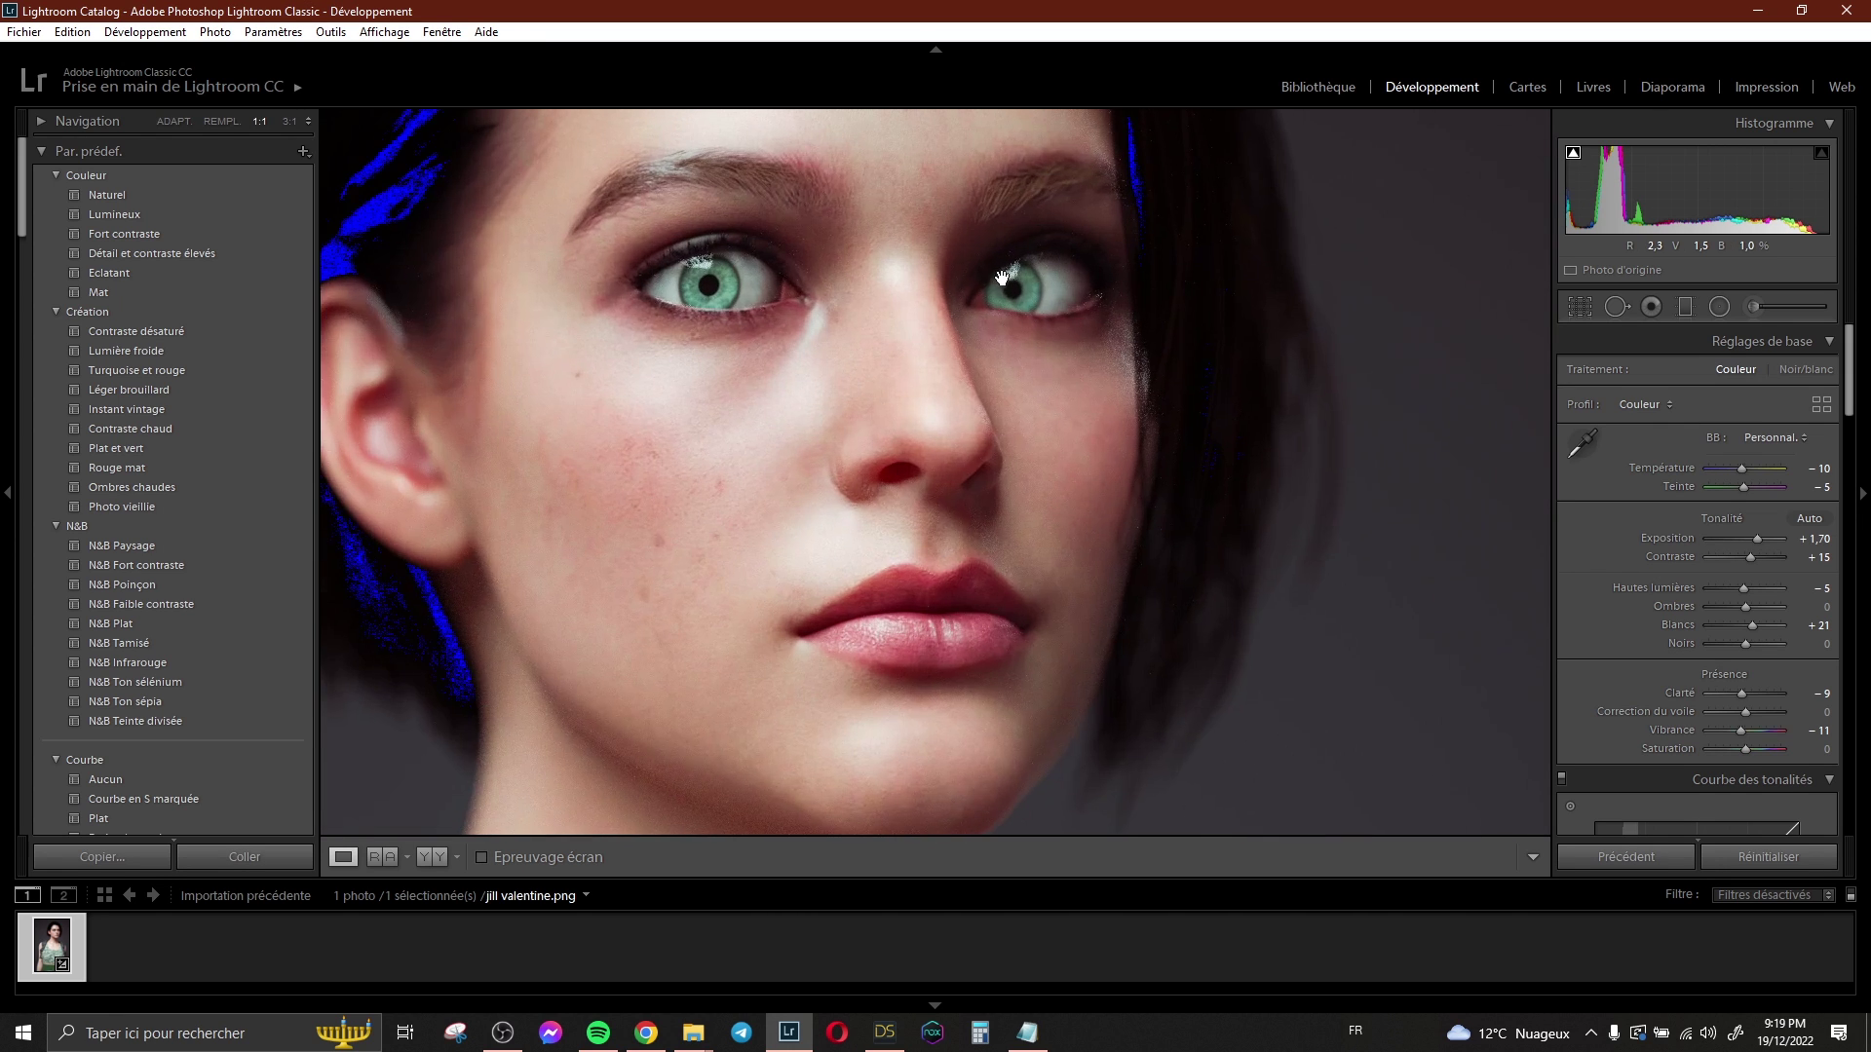
pyautogui.moveTo(907, 321); pyautogui.dragTo(945, 352)
pyautogui.click(947, 353)
pyautogui.click(1768, 856)
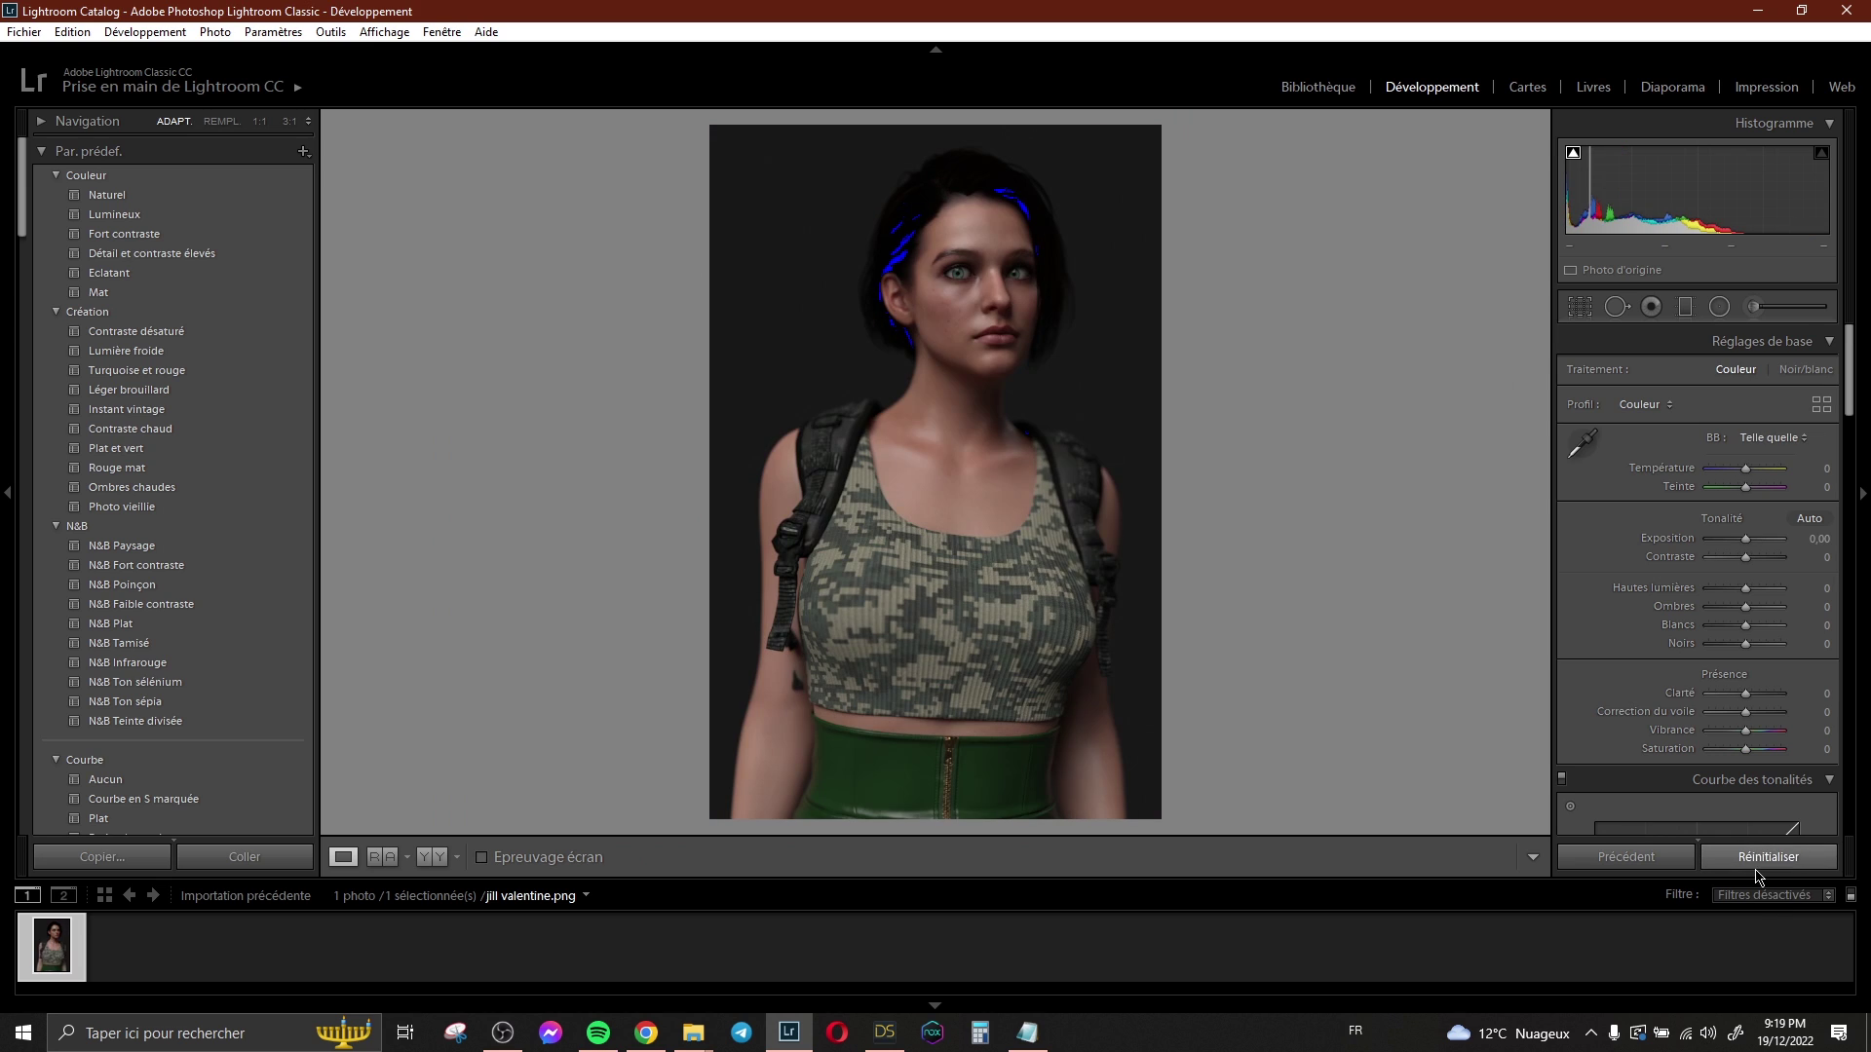
pyautogui.click(1653, 853)
pyautogui.click(969, 317)
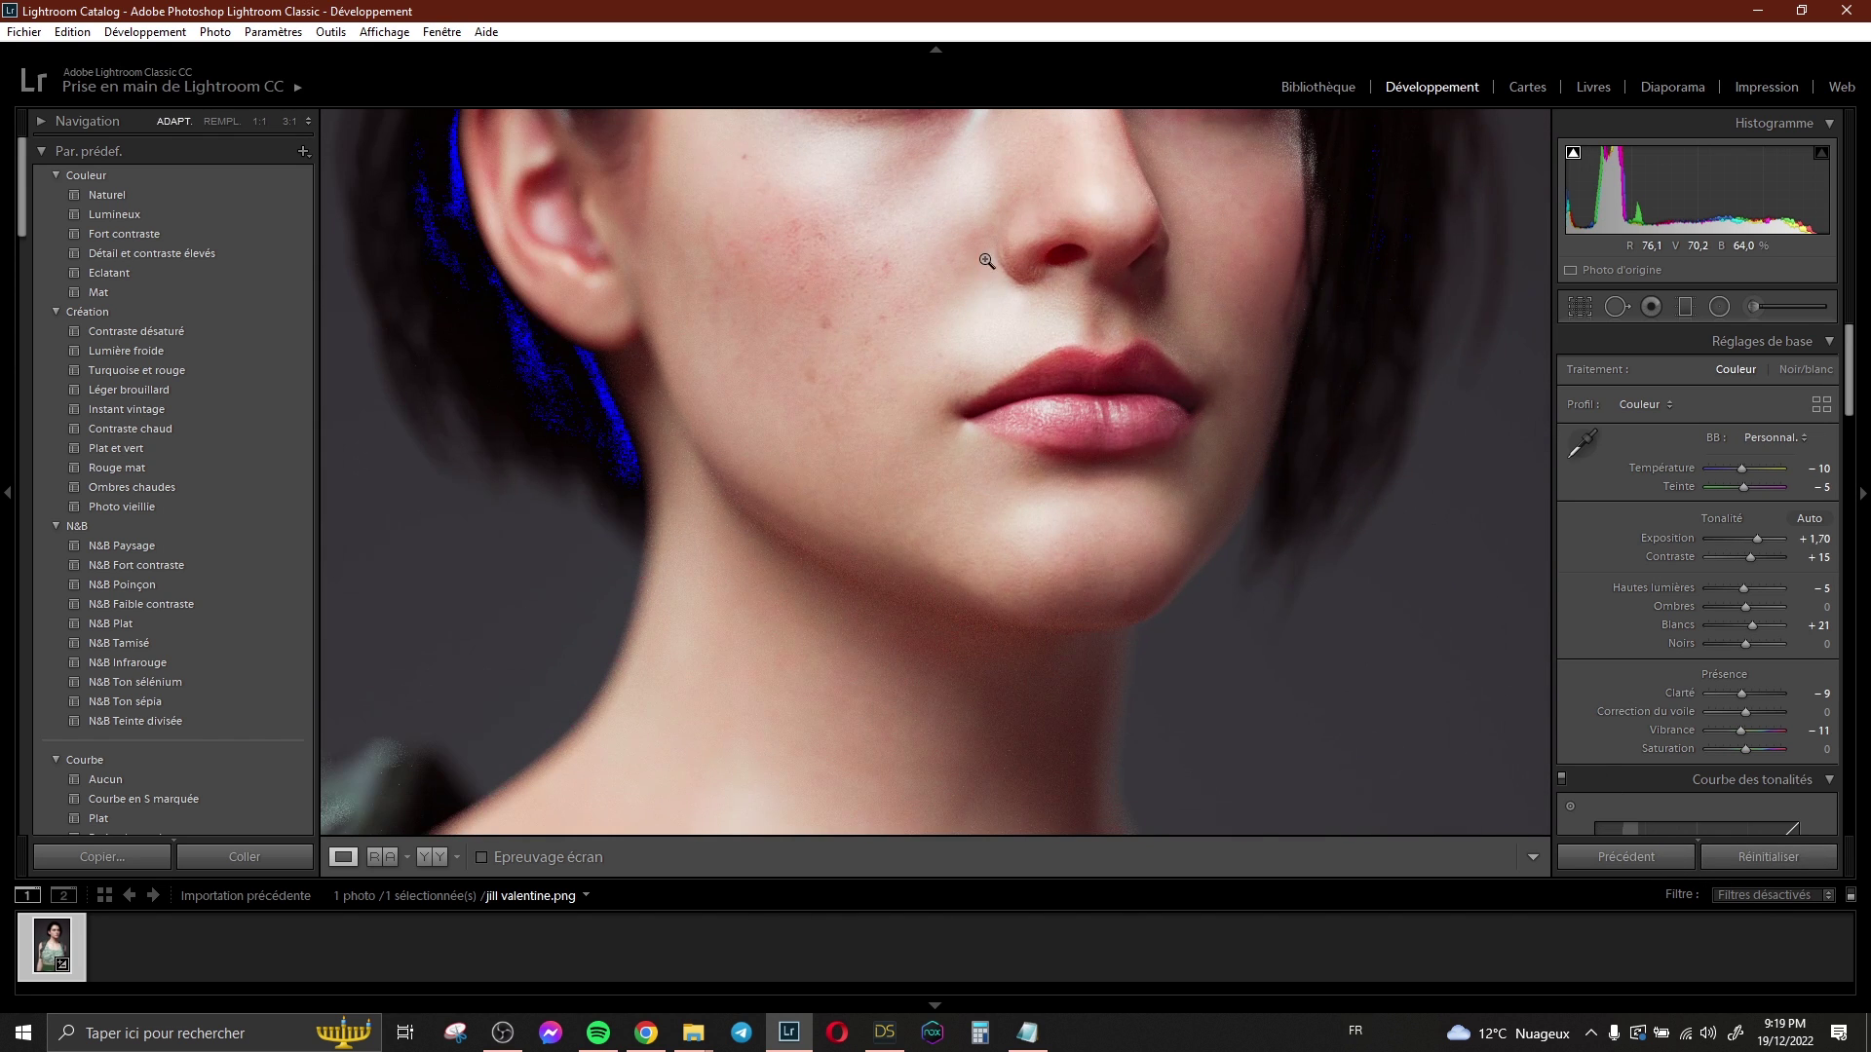
pyautogui.click(1266, 351)
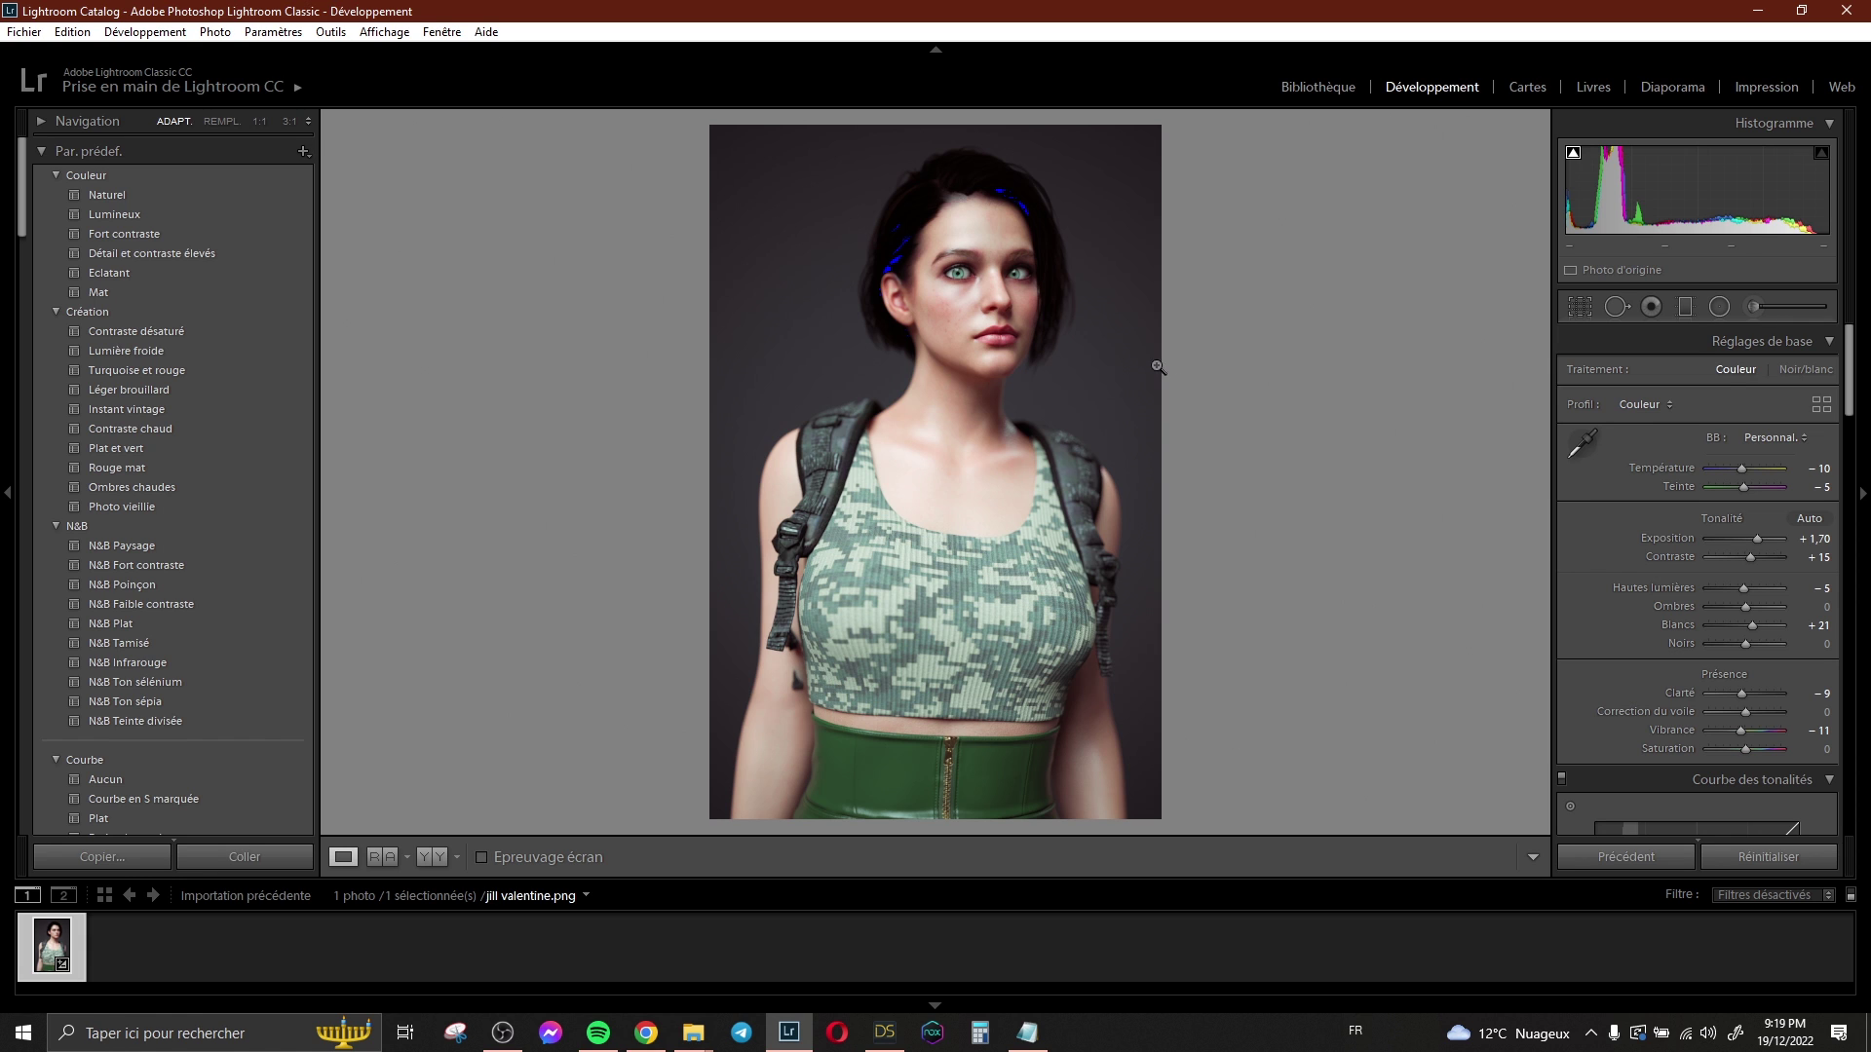
# - Check the camouflage top and harness strap at full size, and export the retouched portrait
pyautogui.click(931, 513)
pyautogui.moveTo(932, 514); pyautogui.dragTo(1003, 429)
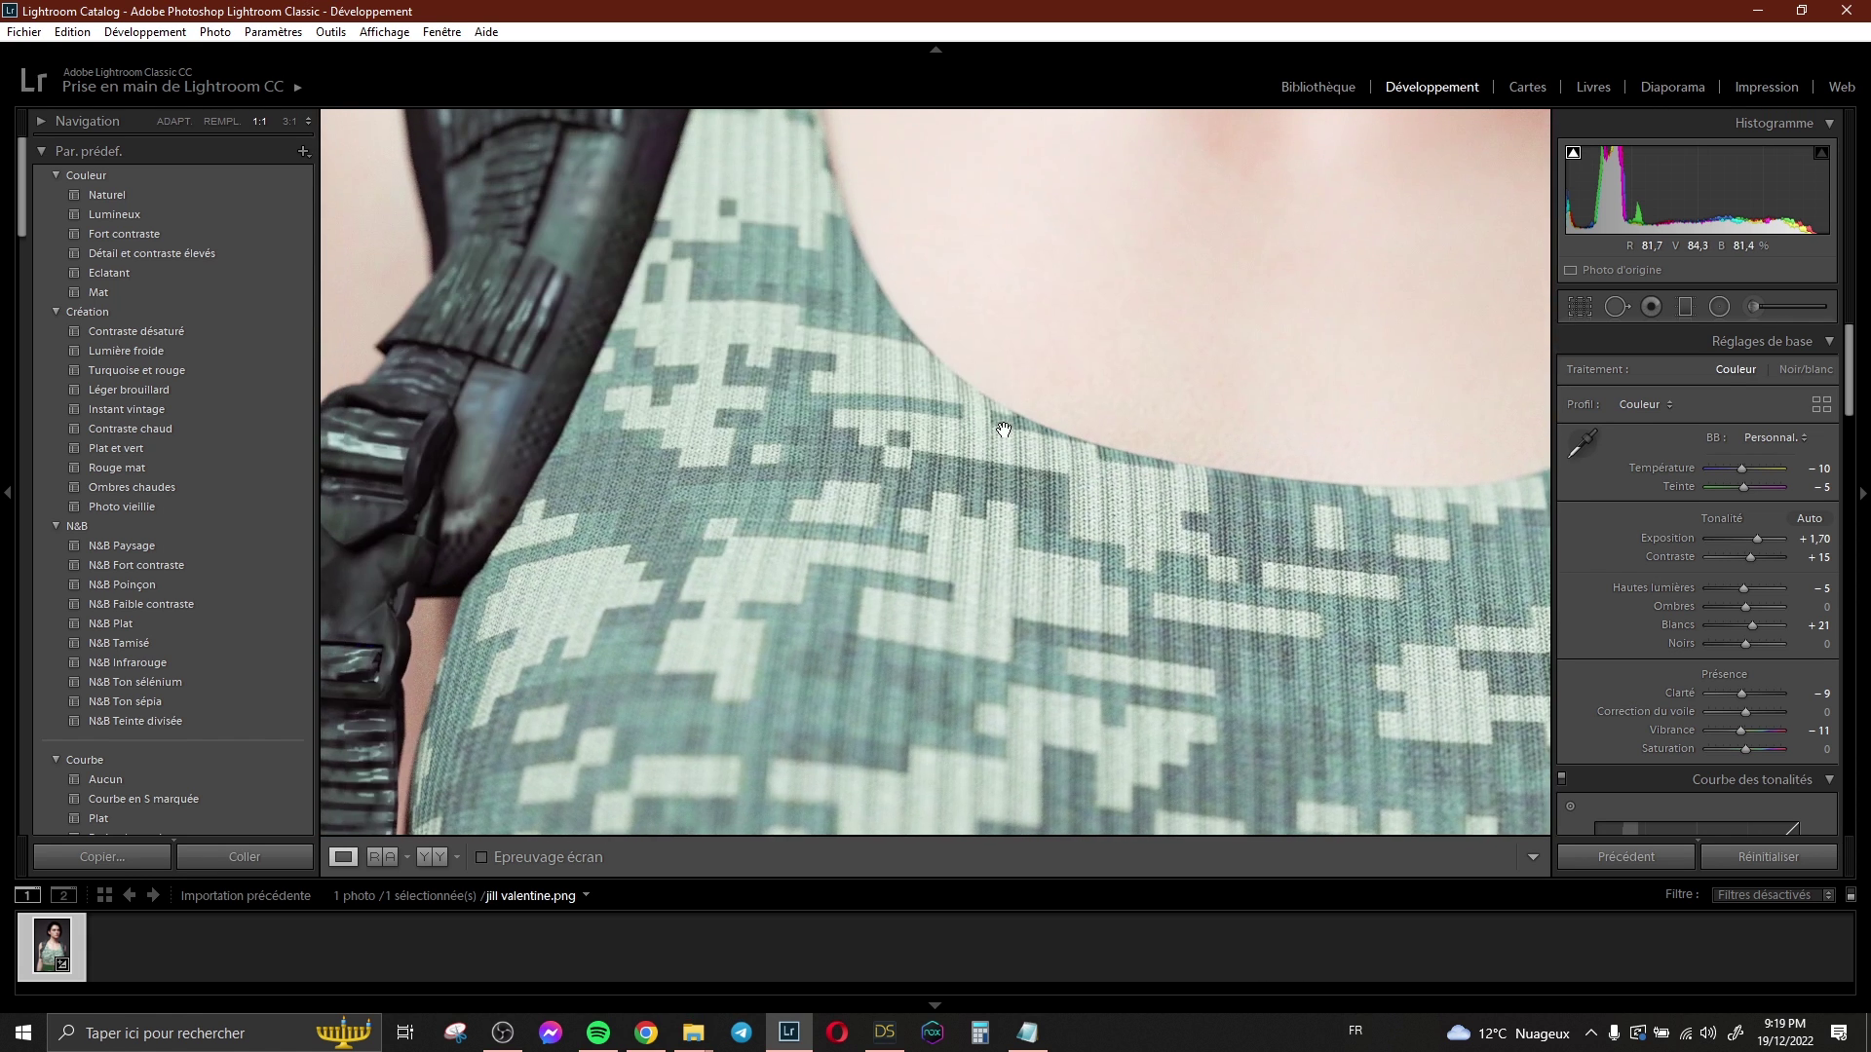
pyautogui.moveTo(770, 329); pyautogui.dragTo(791, 411)
pyautogui.click(1218, 356)
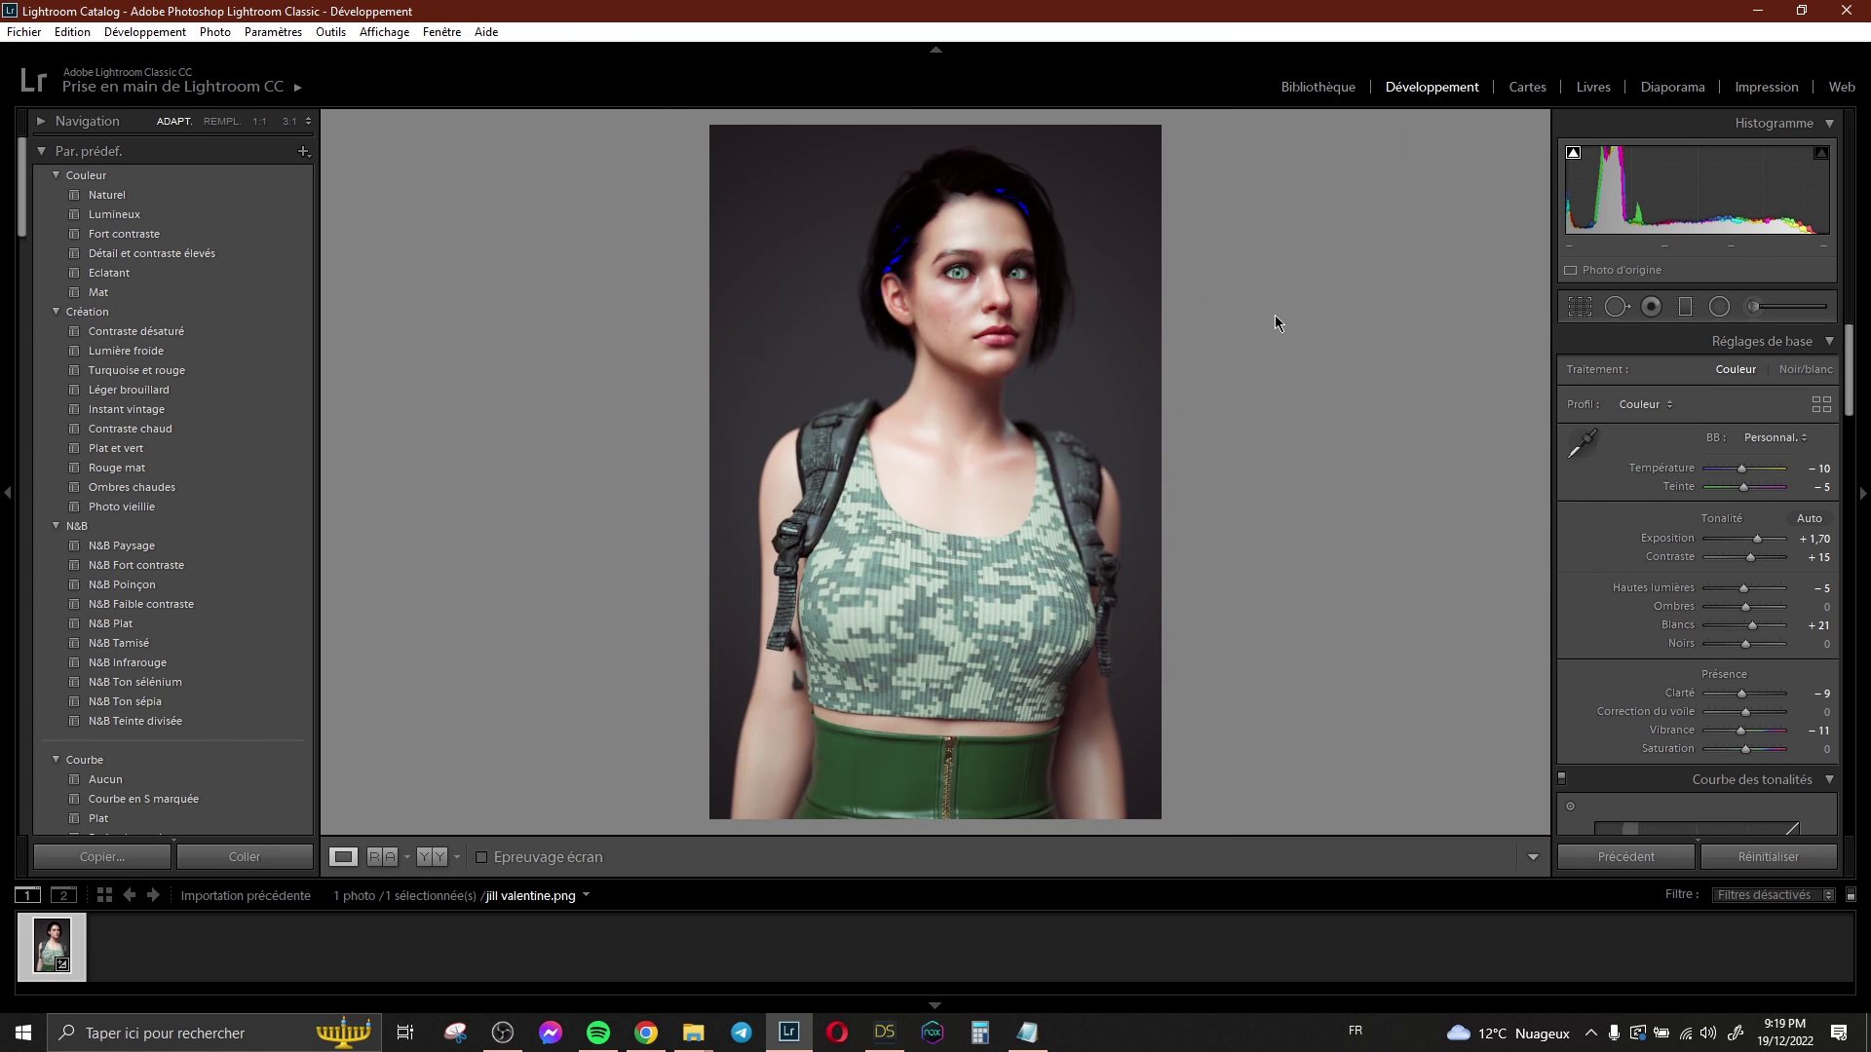
pyautogui.hotkey('ctrl', 'shift', 'e')
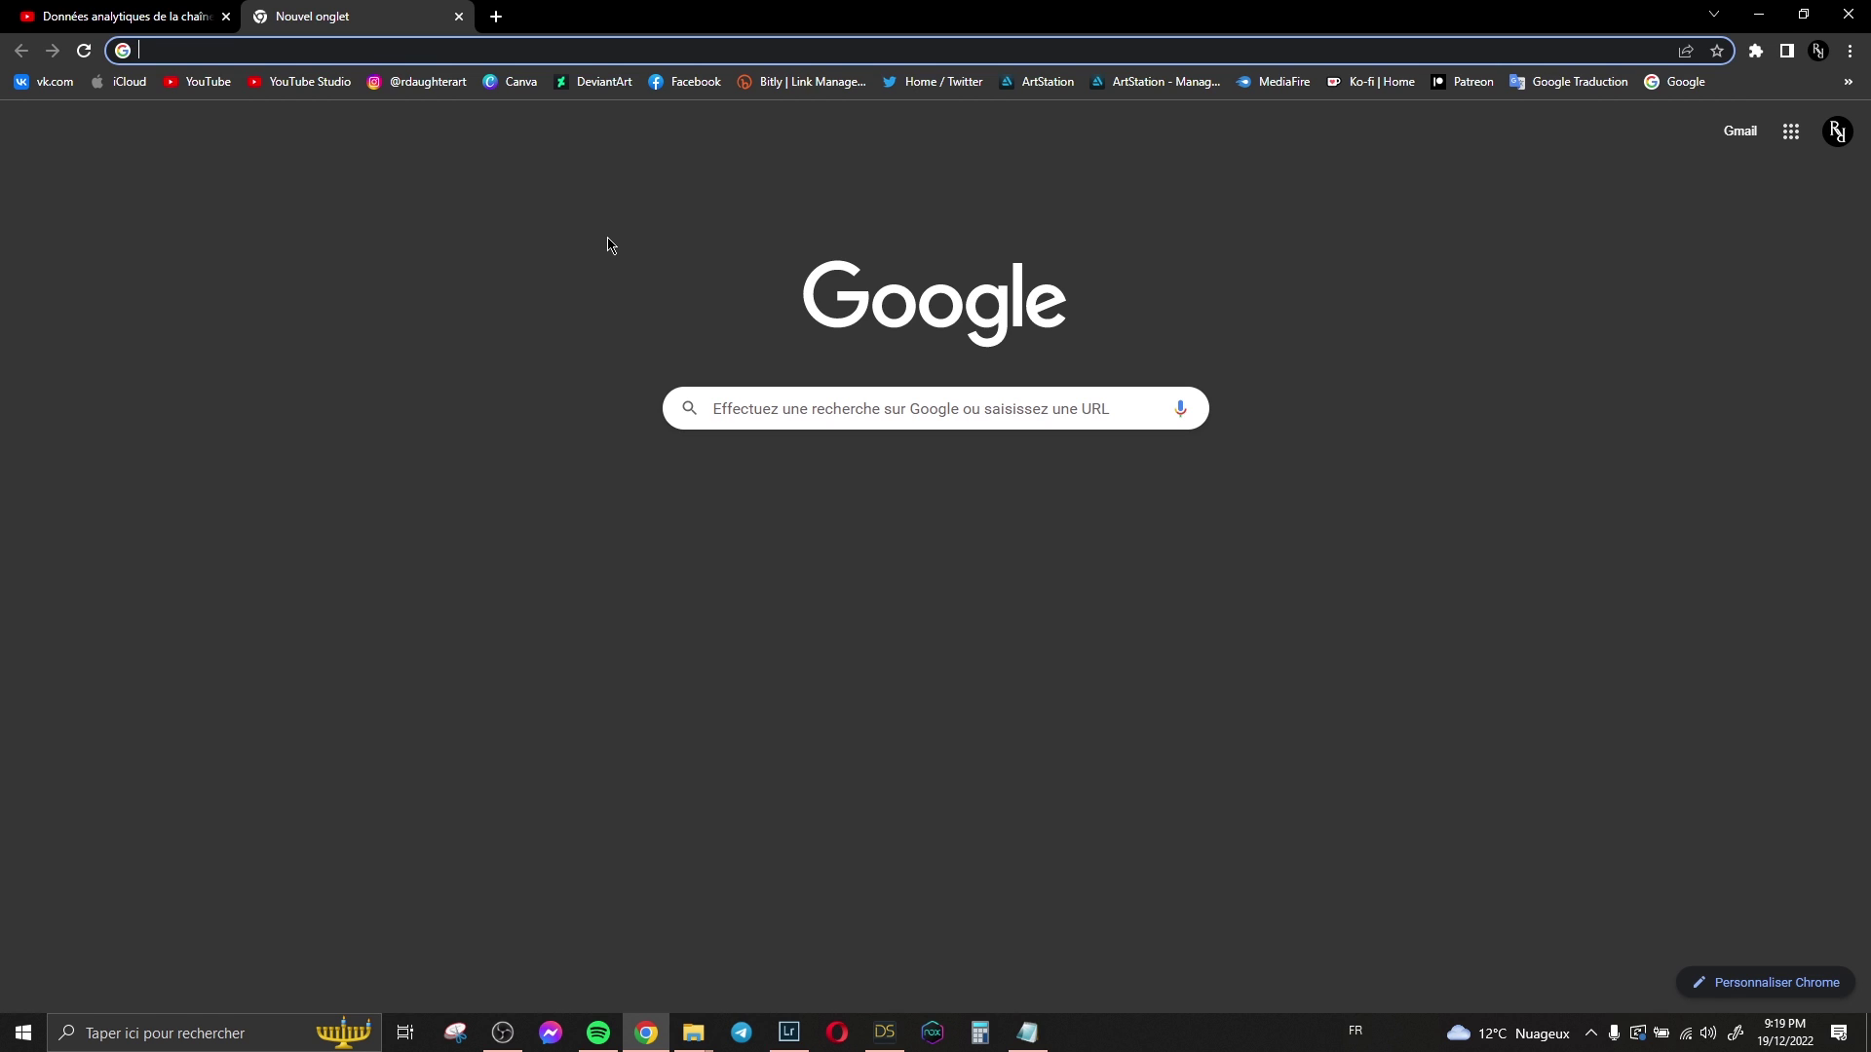
# - Switch to Canva in the browser and create a custom-size design of 1080 × 1350 px
pyautogui.write('canva.com/folder/all-designs')
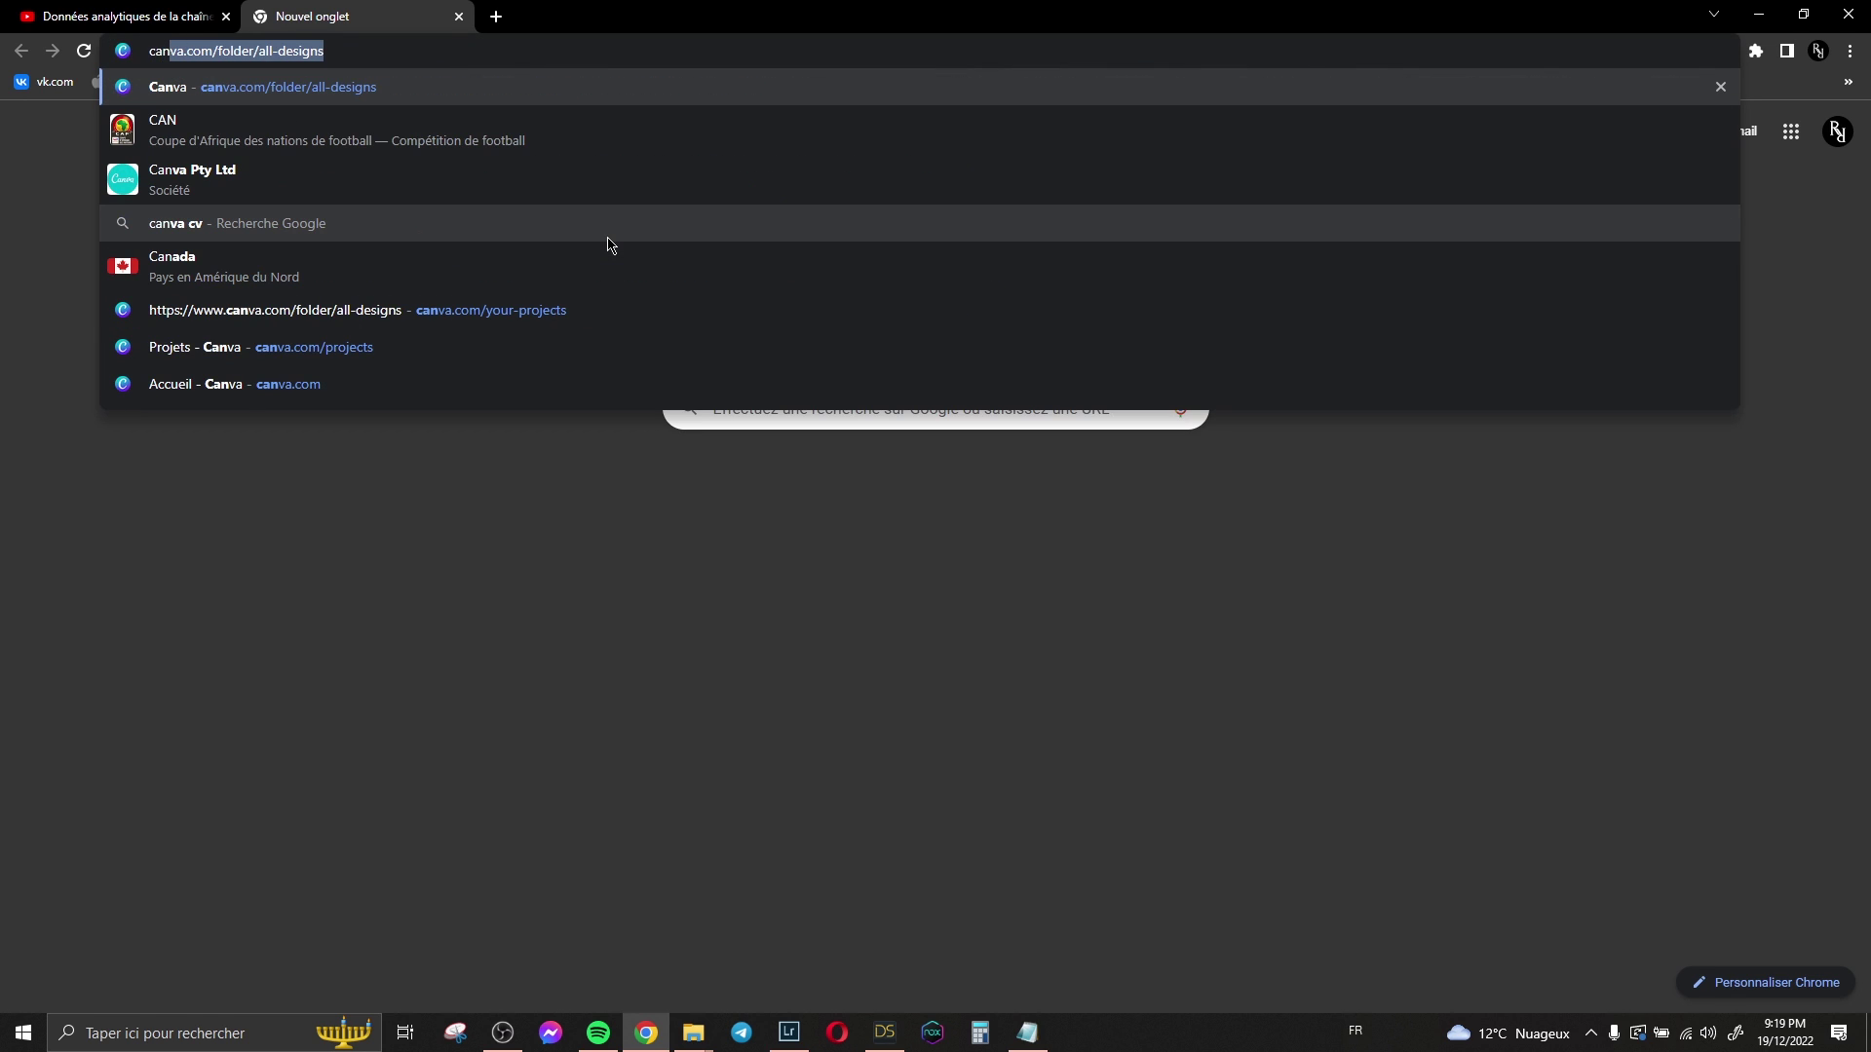
pyautogui.press('Return')
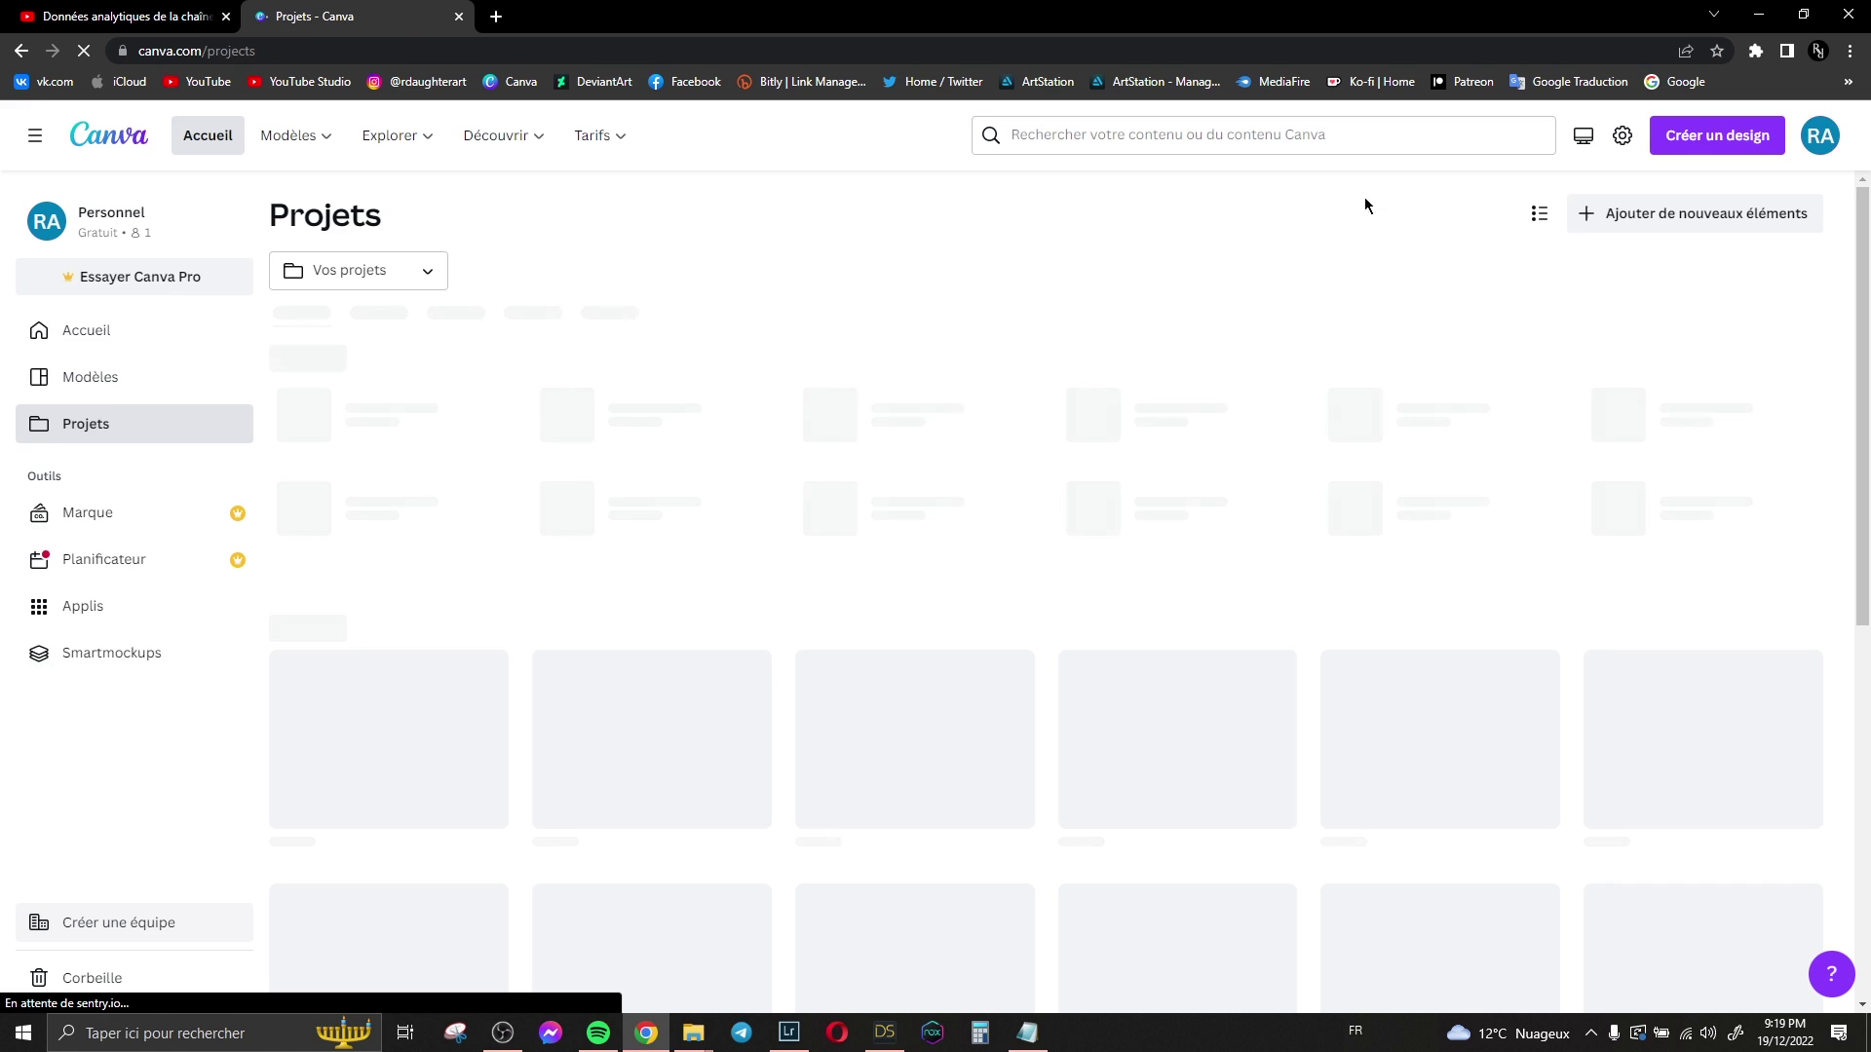
pyautogui.click(1716, 143)
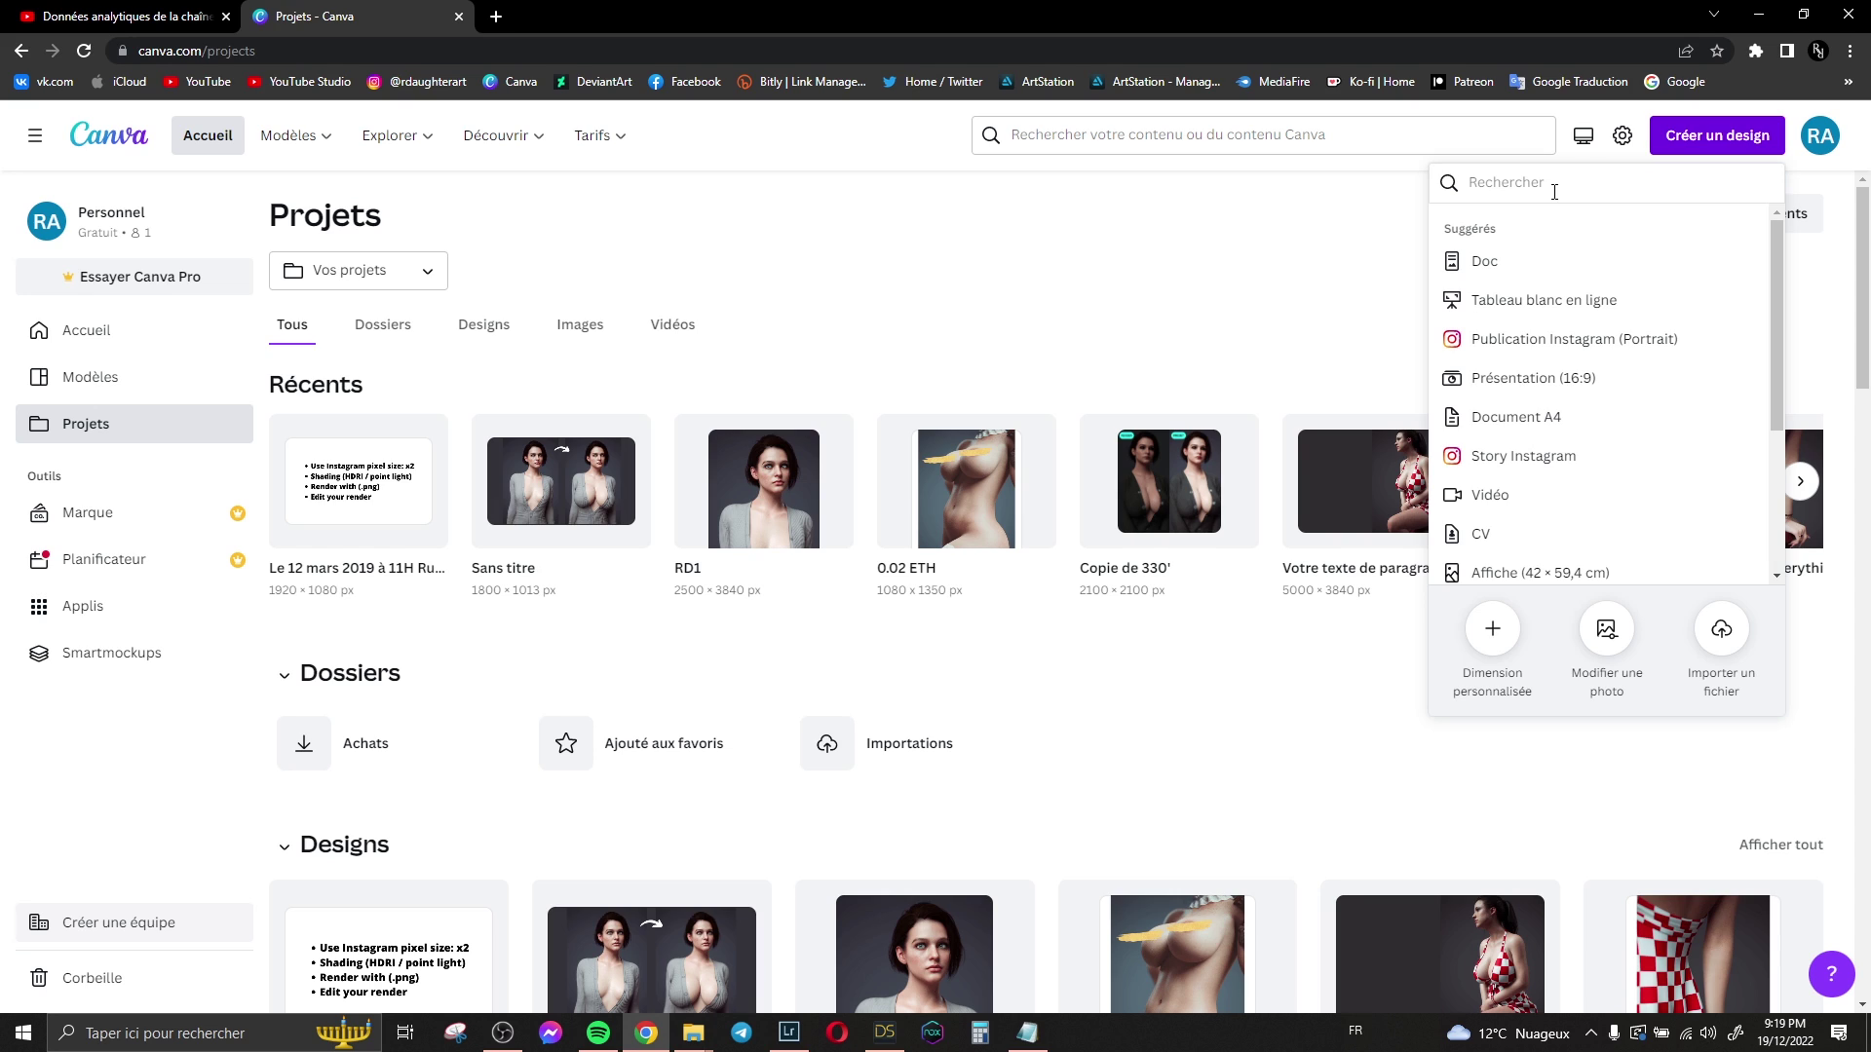
pyautogui.click(1492, 628)
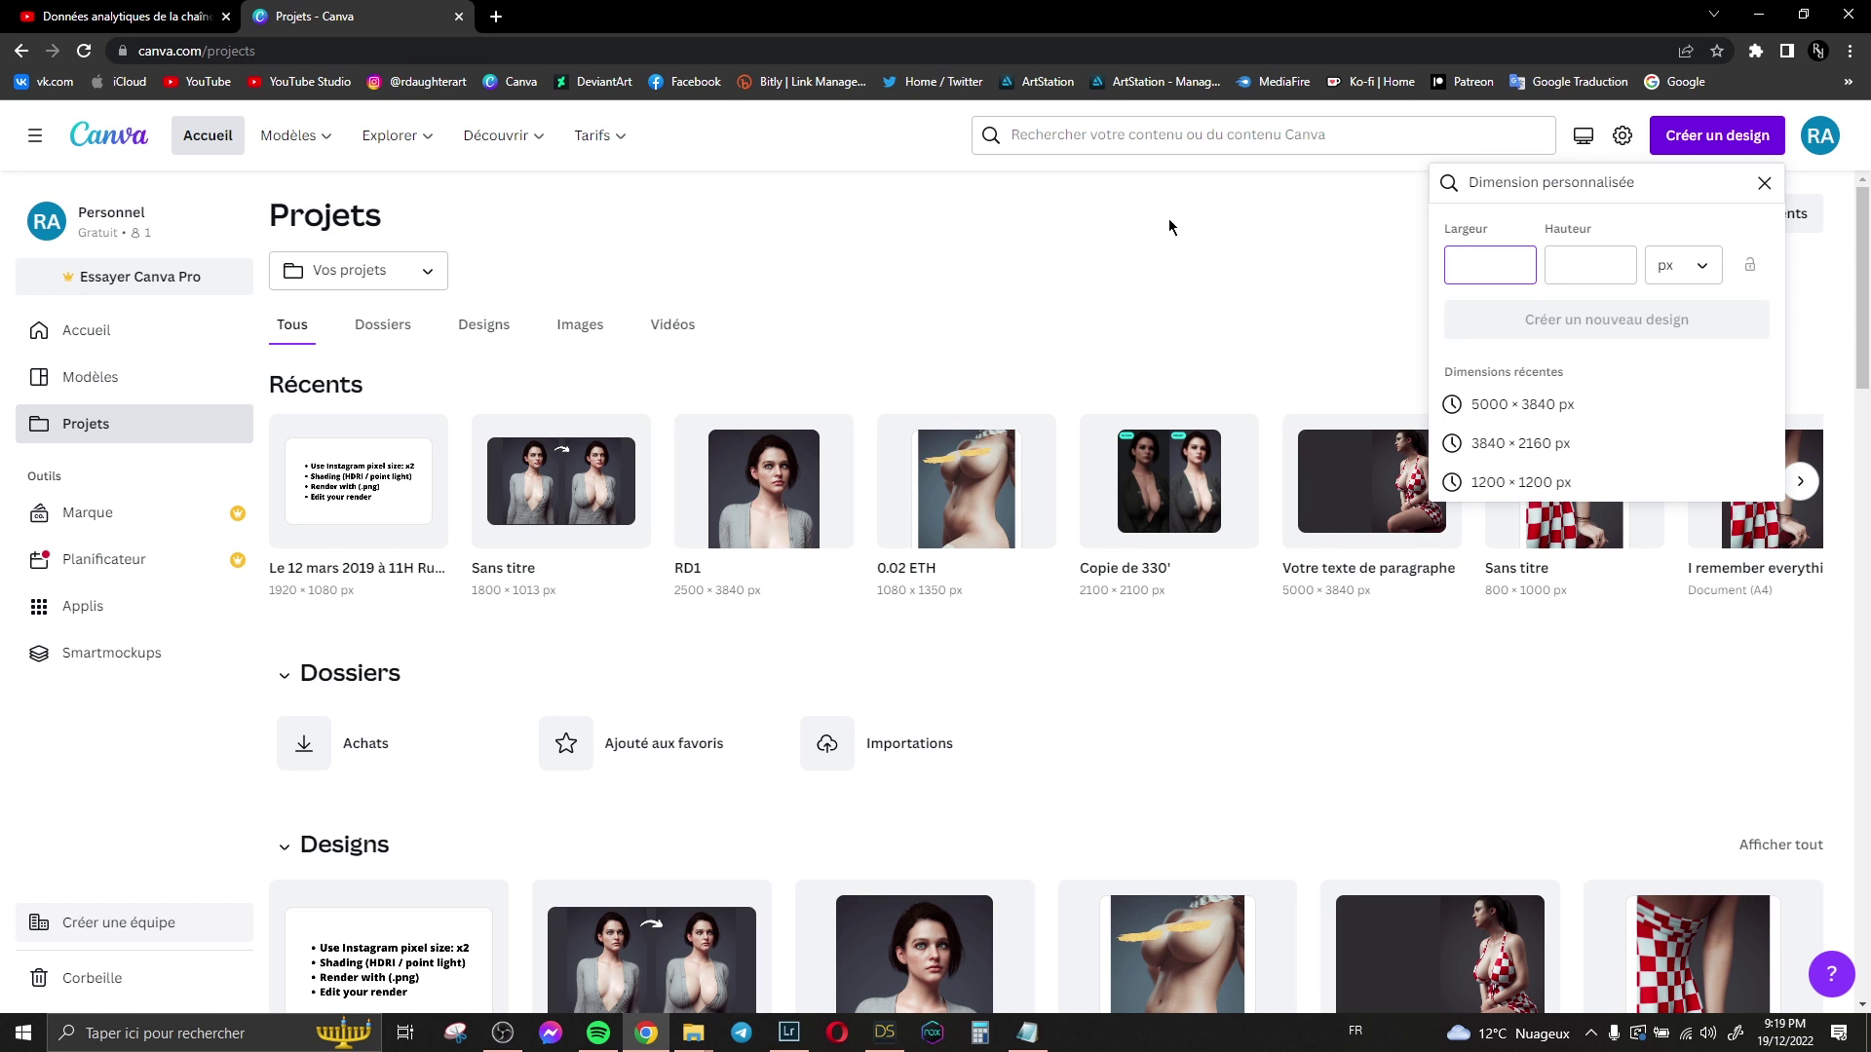
pyautogui.write('1080')
pyautogui.click(1588, 281)
pyautogui.write('1350')
pyautogui.press('Return')
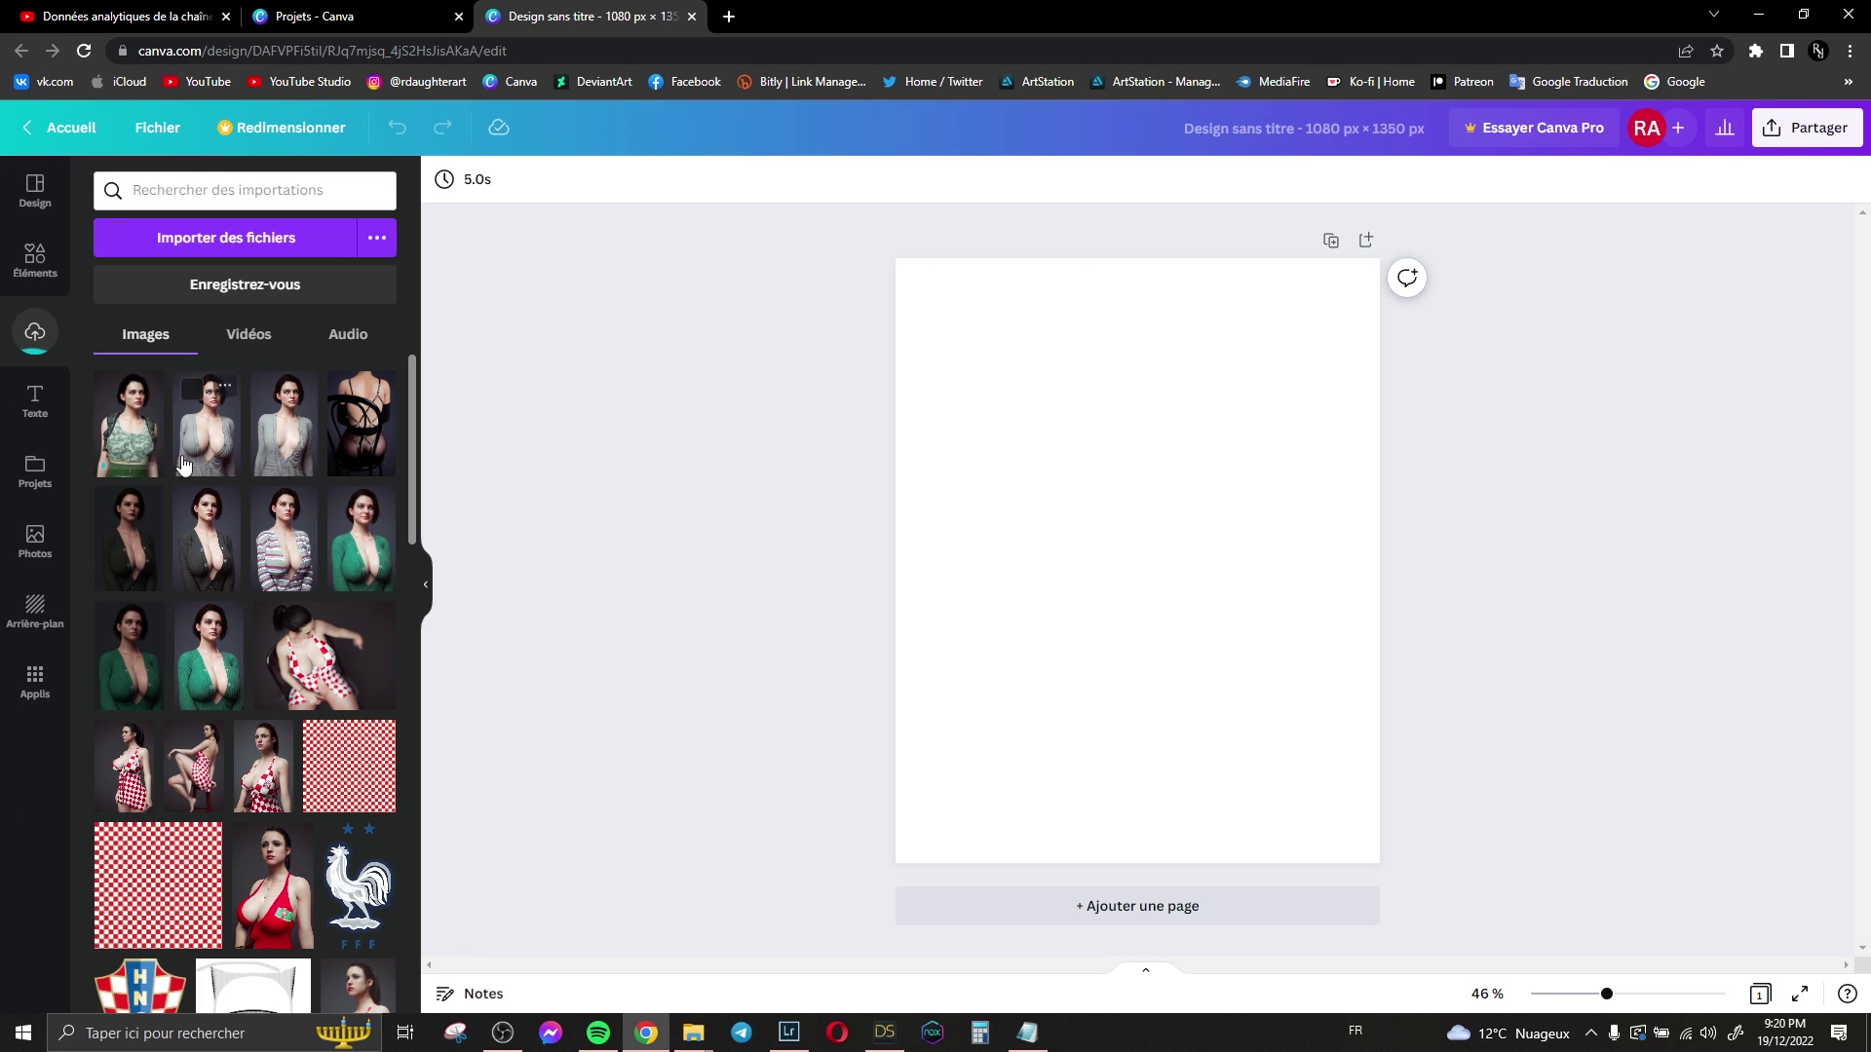
# - Place the uploaded camouflage-top portrait on the blank page, enlarged to the full page height and centred horizontally
pyautogui.click(140, 458)
pyautogui.moveTo(1099, 542); pyautogui.dragTo(1047, 468)
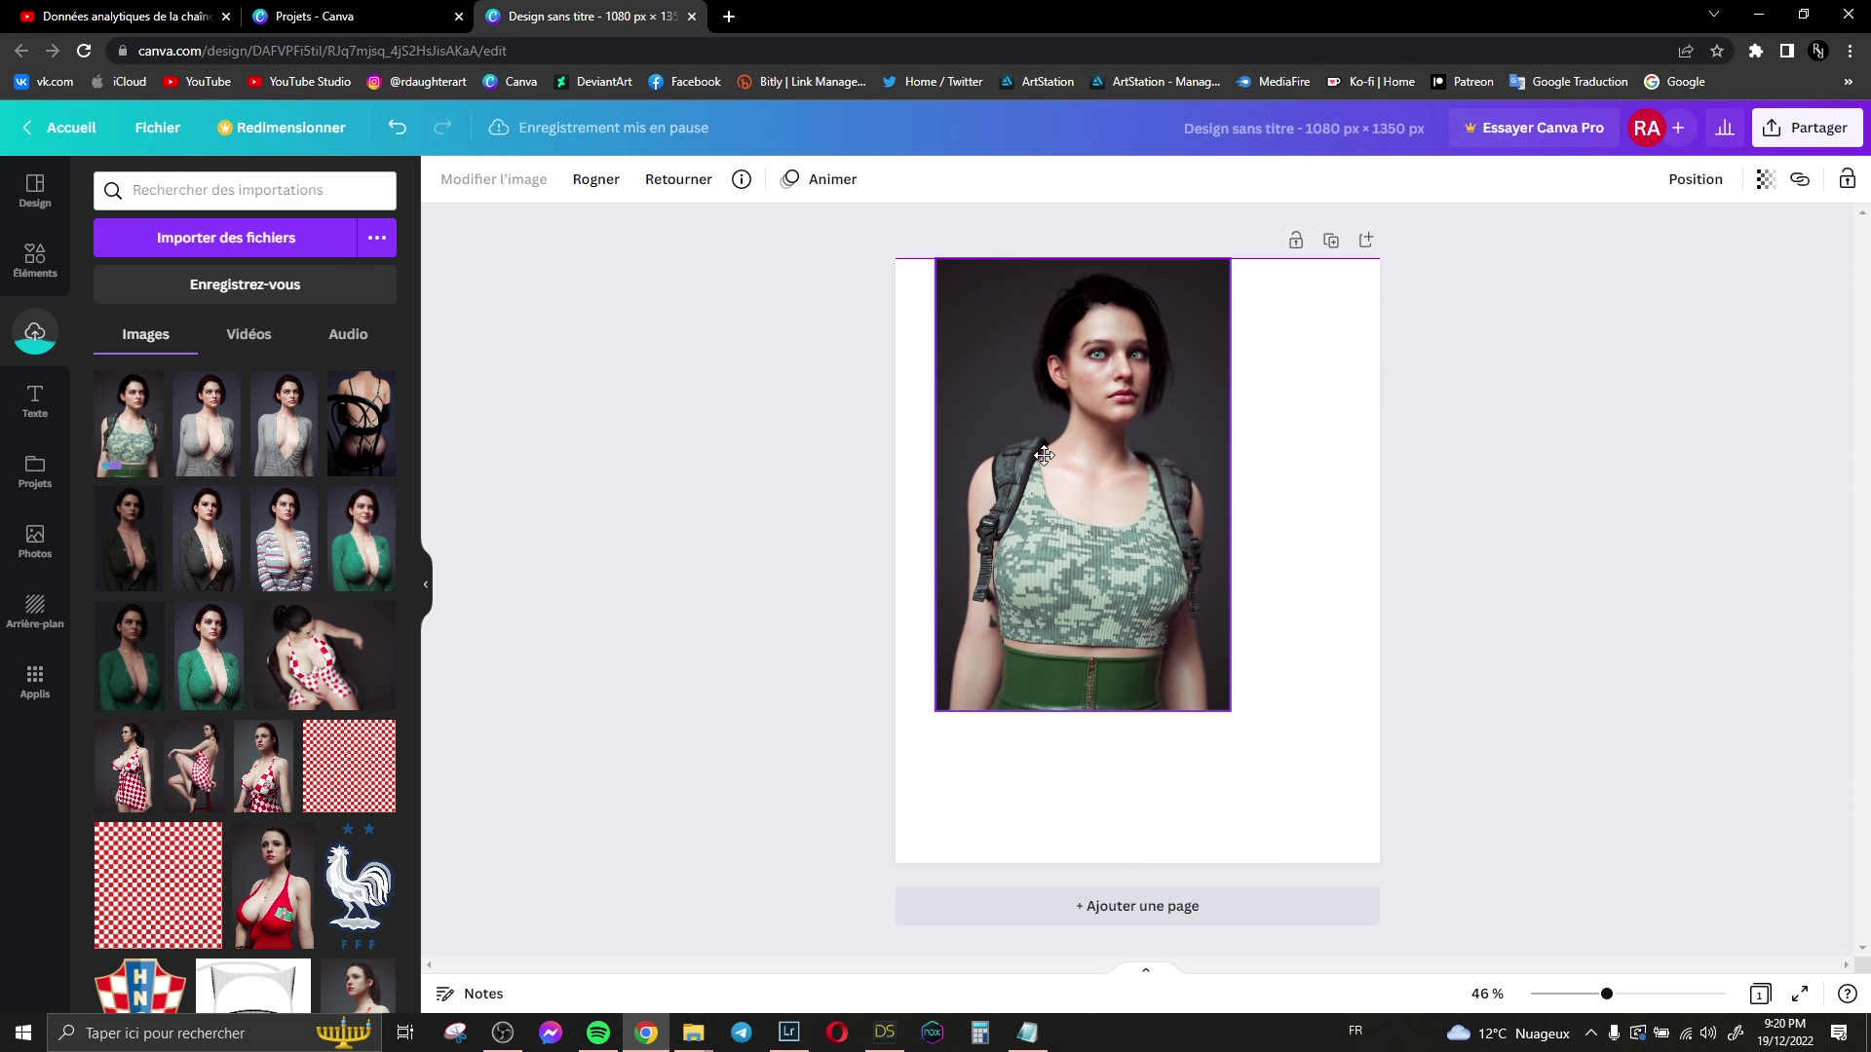
pyautogui.moveTo(1230, 712)
pyautogui.mouseDown()
pyautogui.moveTo(1329, 864)
pyautogui.moveTo(1235, 731)
pyautogui.mouseUp()
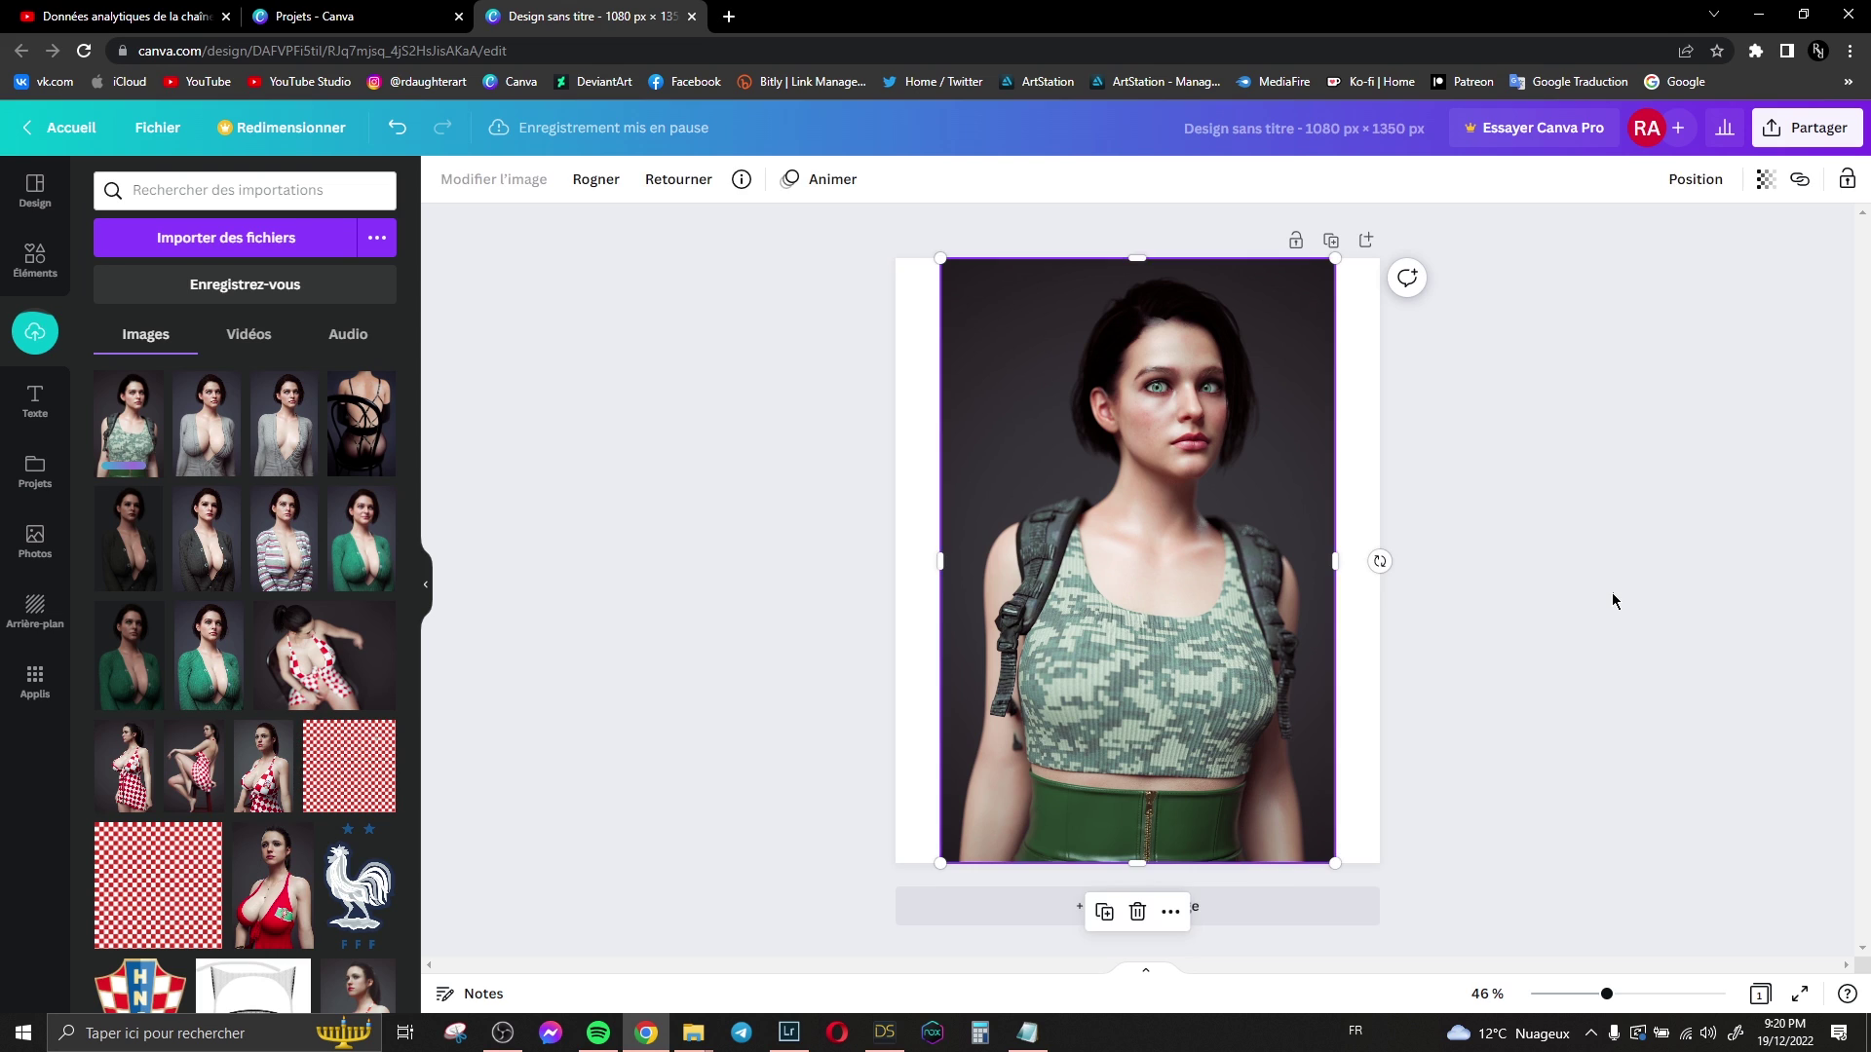
pyautogui.click(1612, 601)
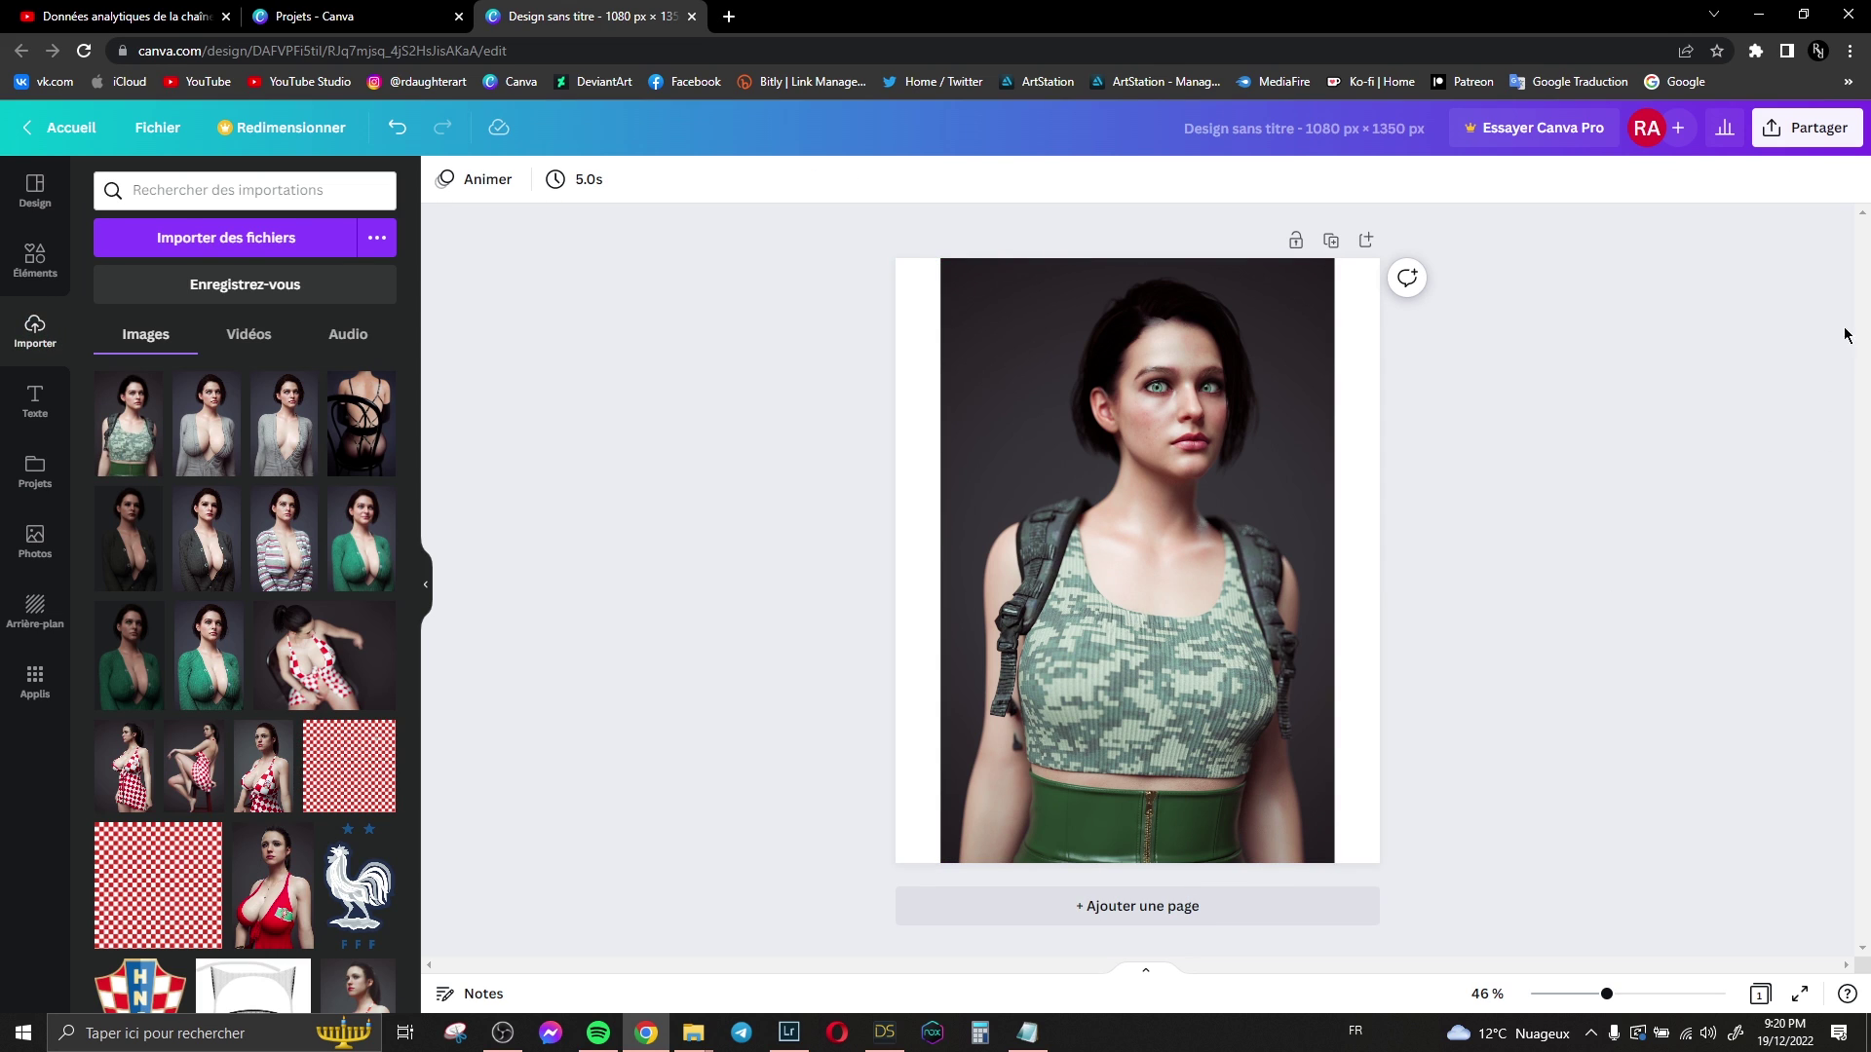
# - Download the design as a PNG at 1080 × 1350 px
pyautogui.click(1801, 127)
pyautogui.click(1613, 606)
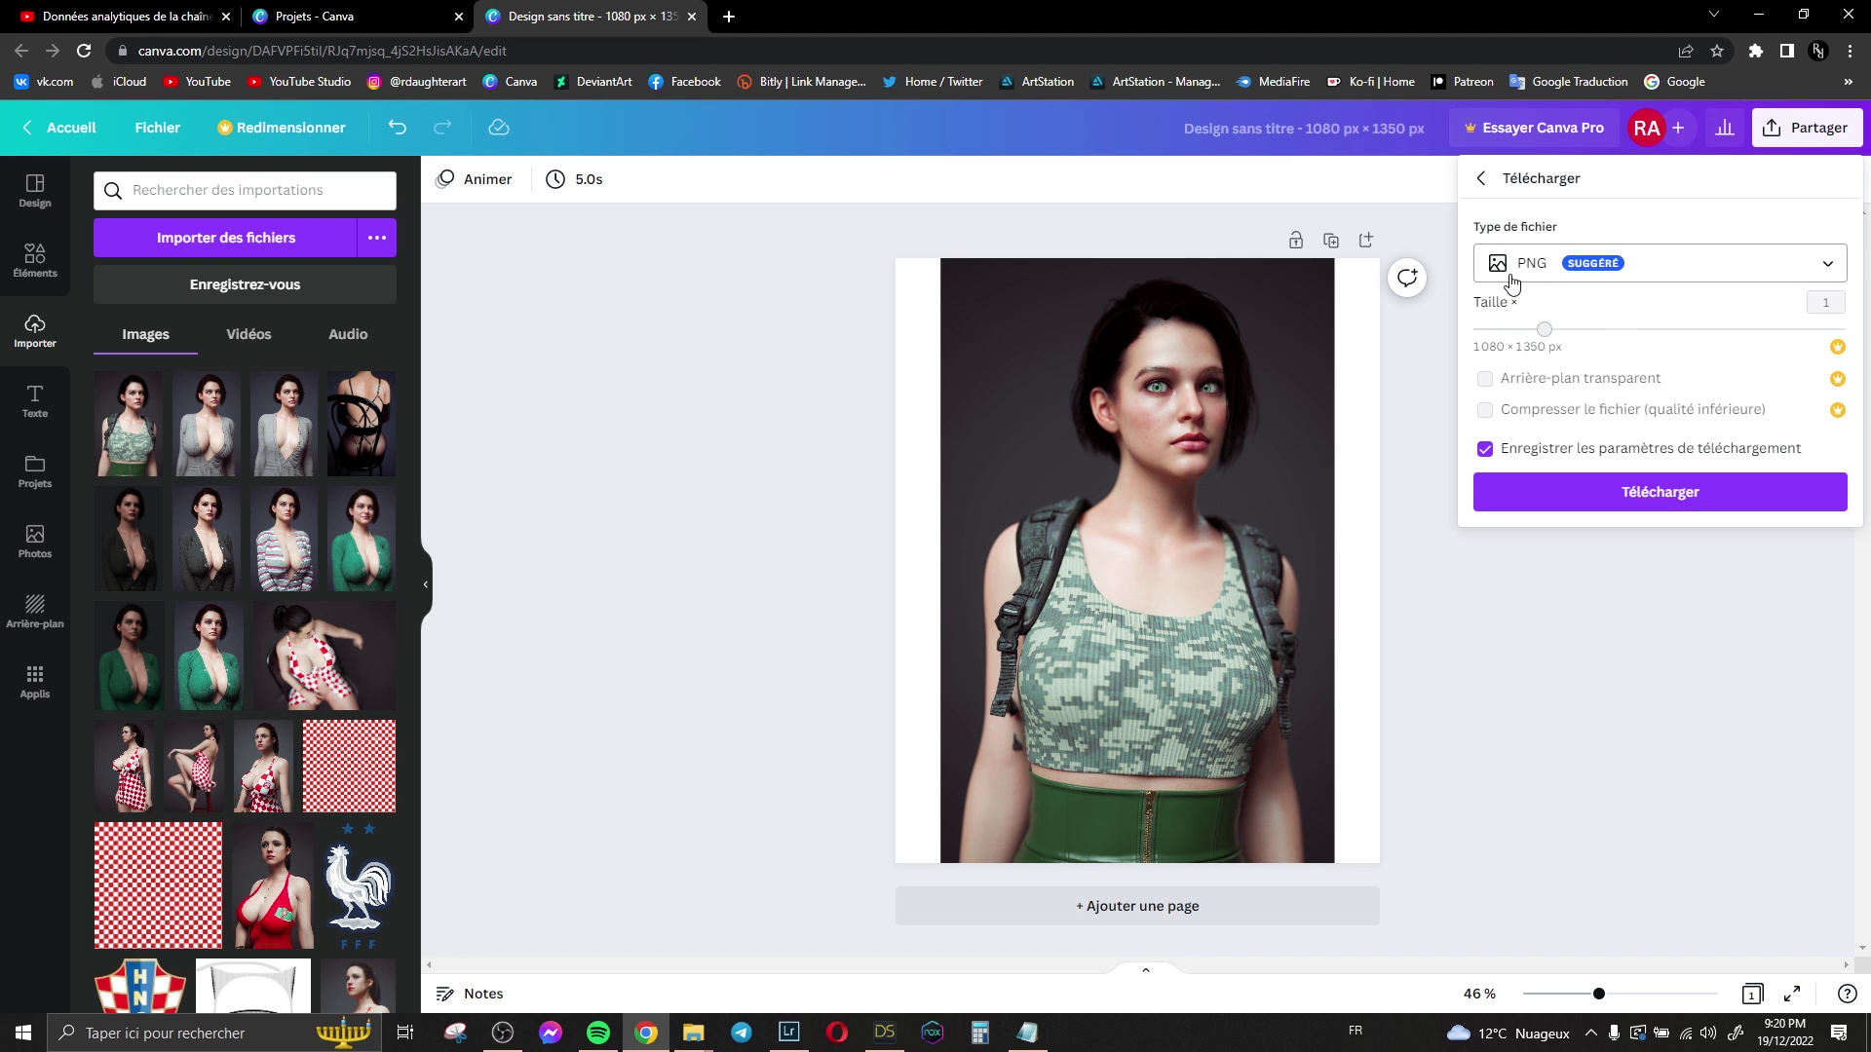
pyautogui.click(1654, 492)
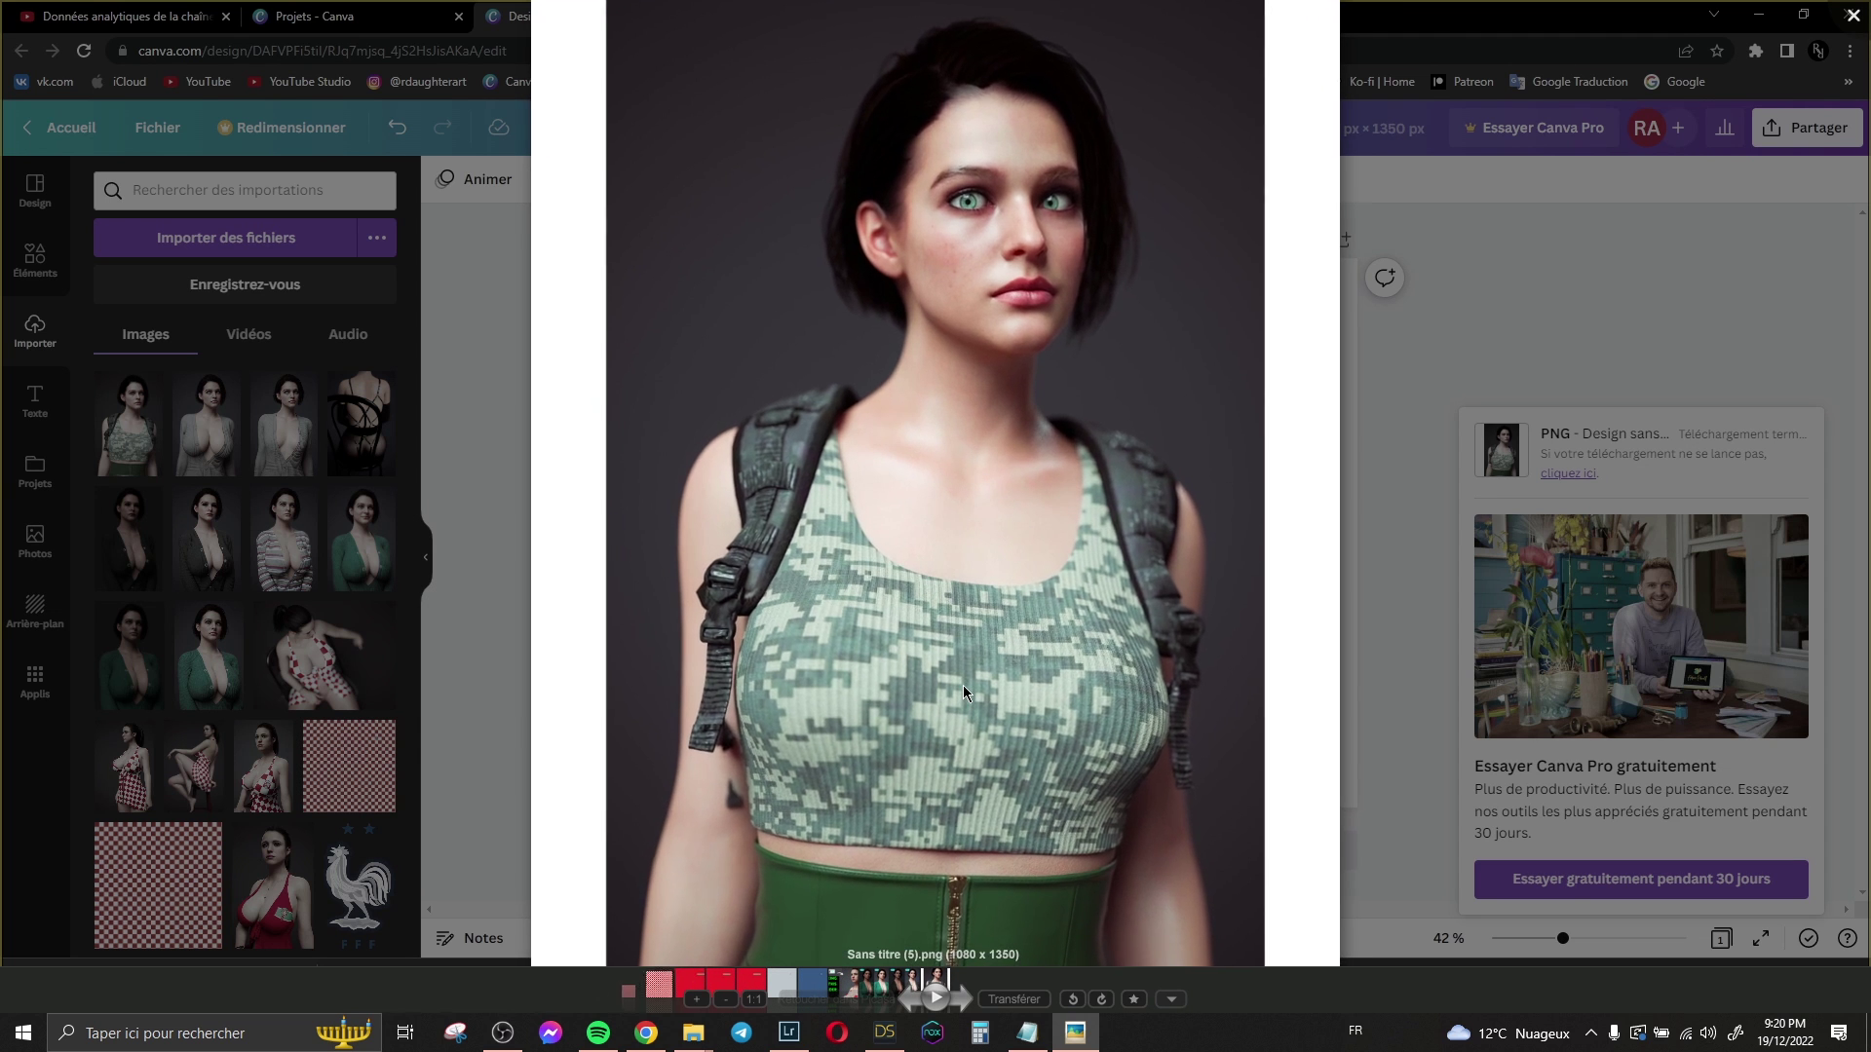
# - Examine the downloaded PNG up close, checking the face, harness straps and top, and close the image preview
pyautogui.scroll(-2, 1008, 529)
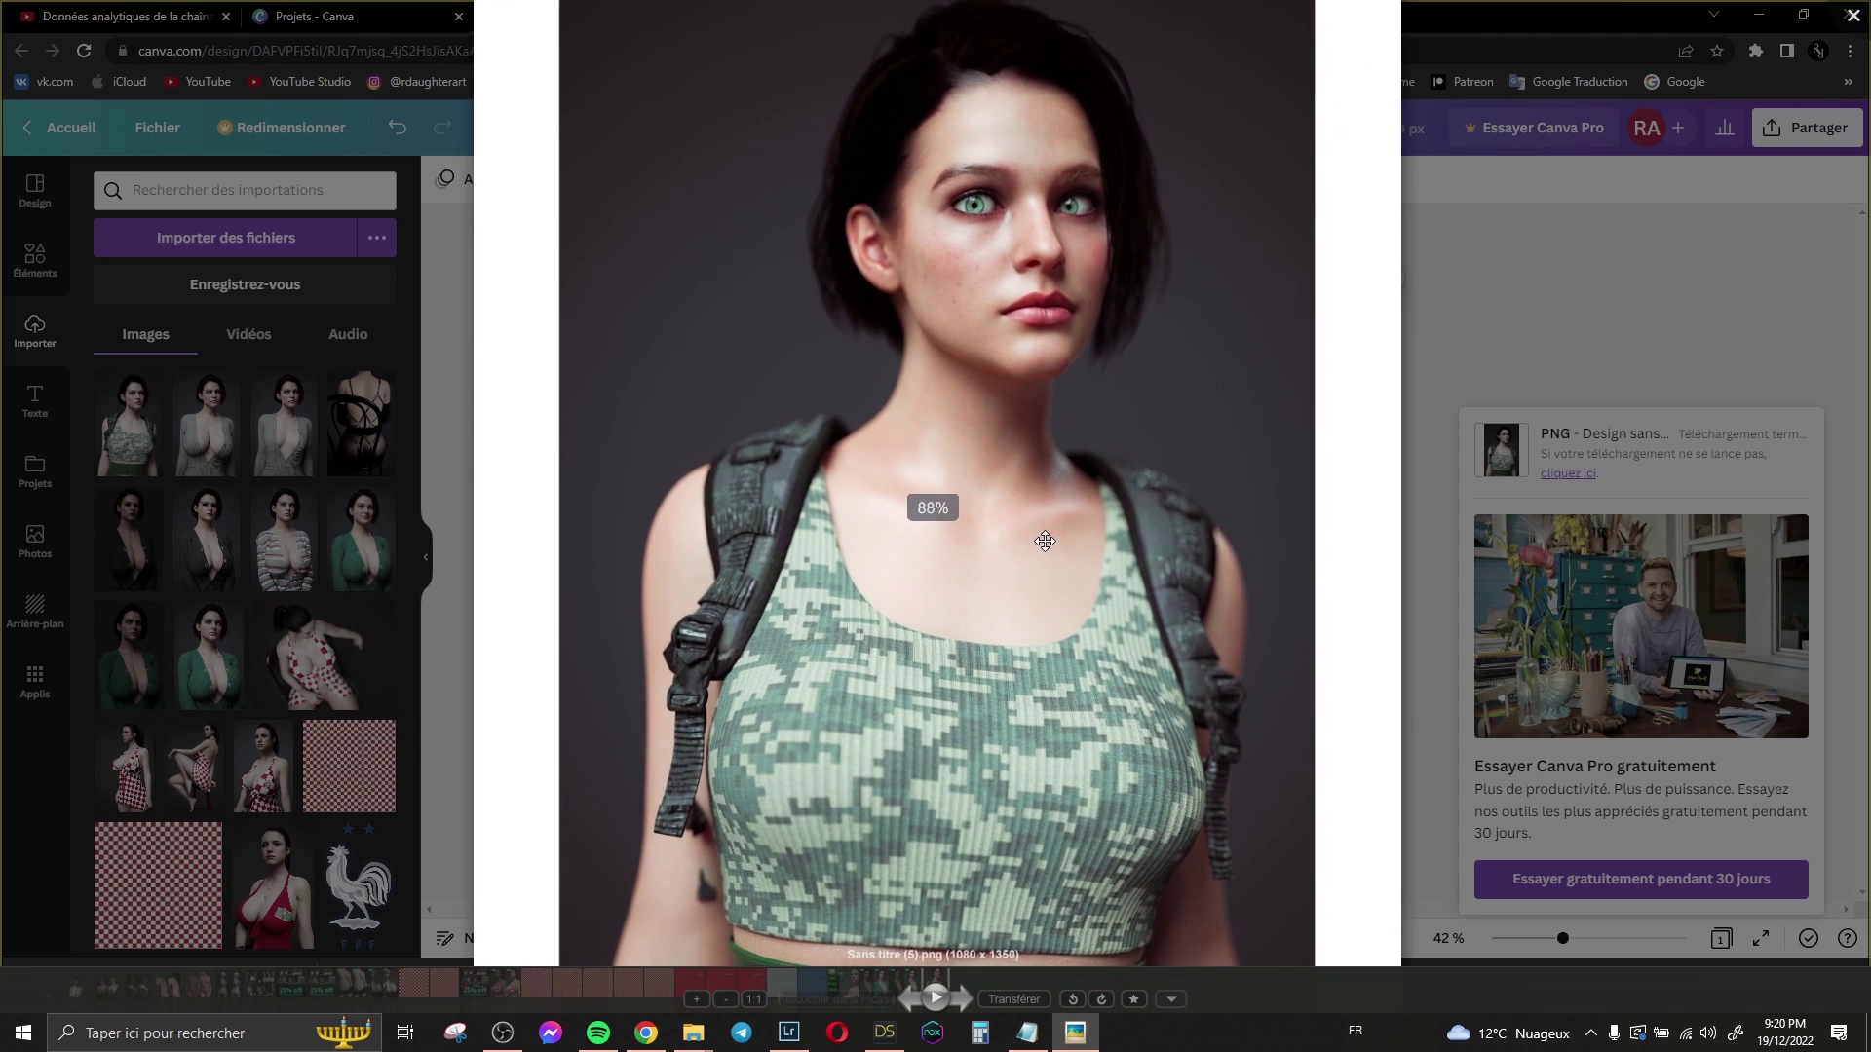
pyautogui.scroll(5, 1008, 529)
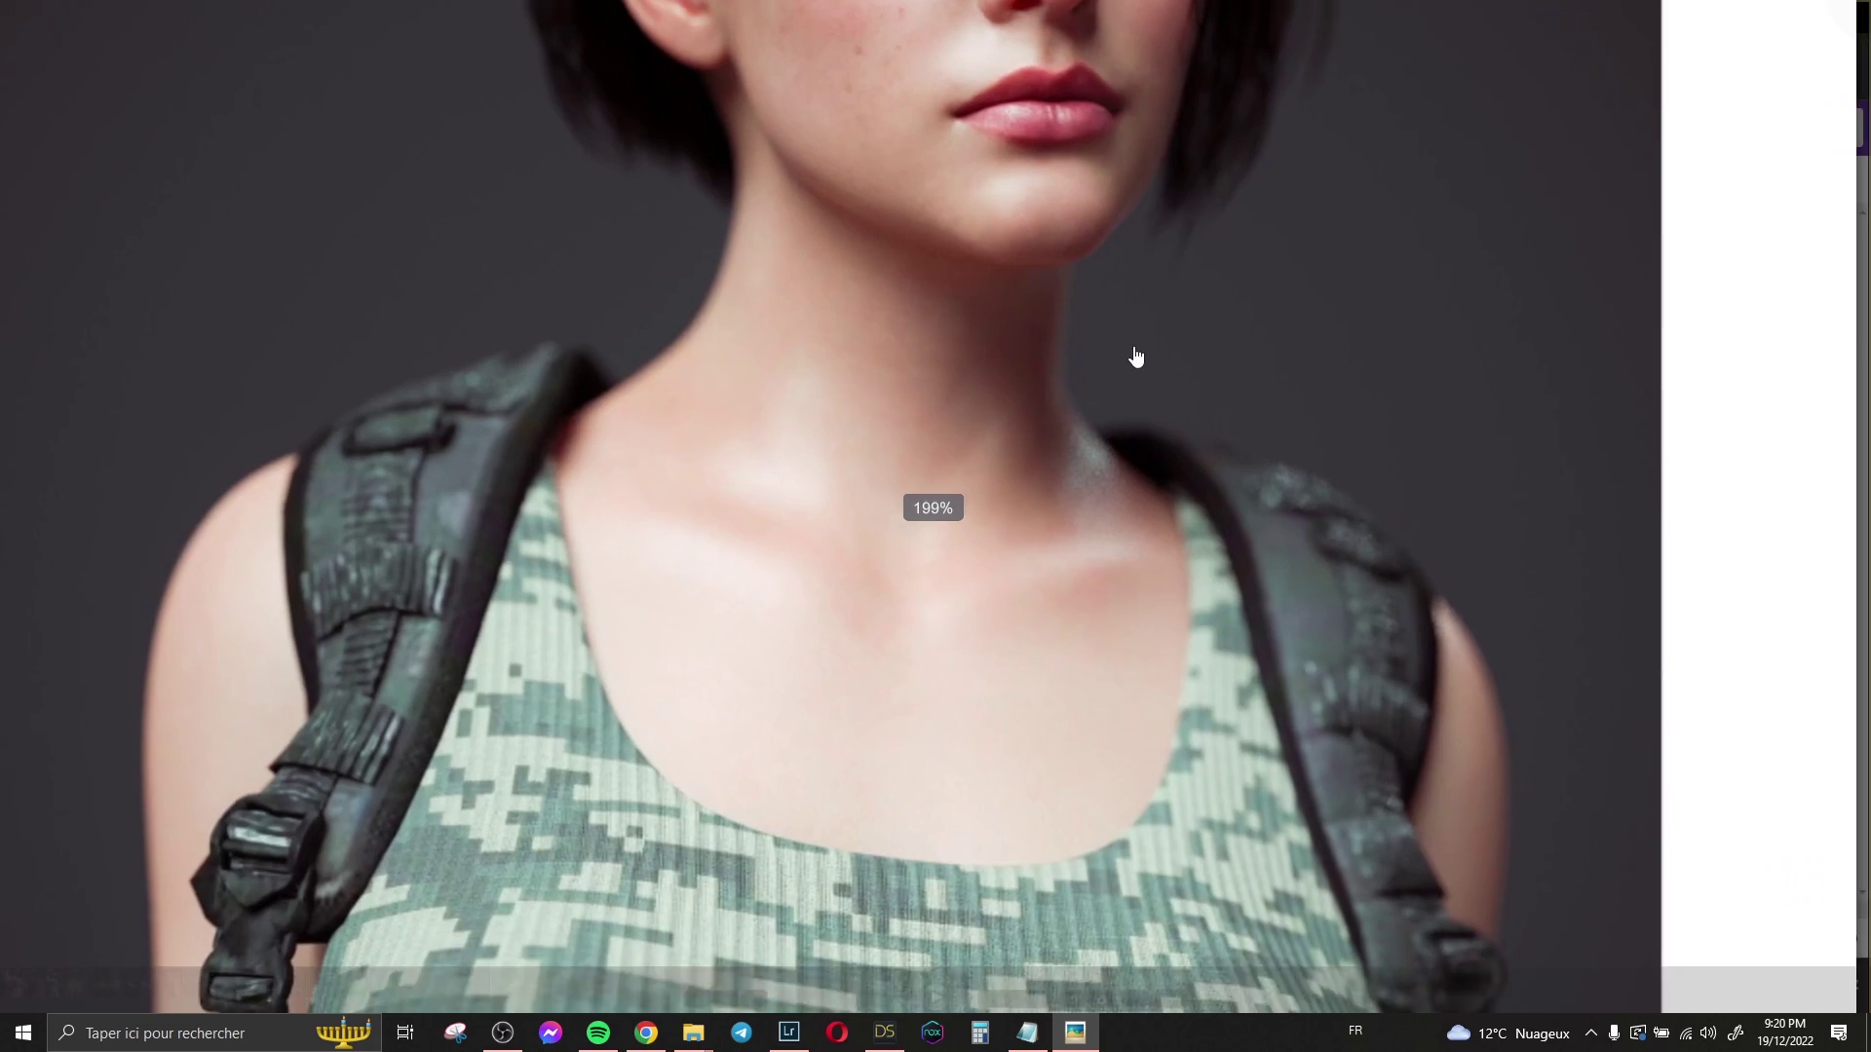
pyautogui.scroll(-2, 1120, 449)
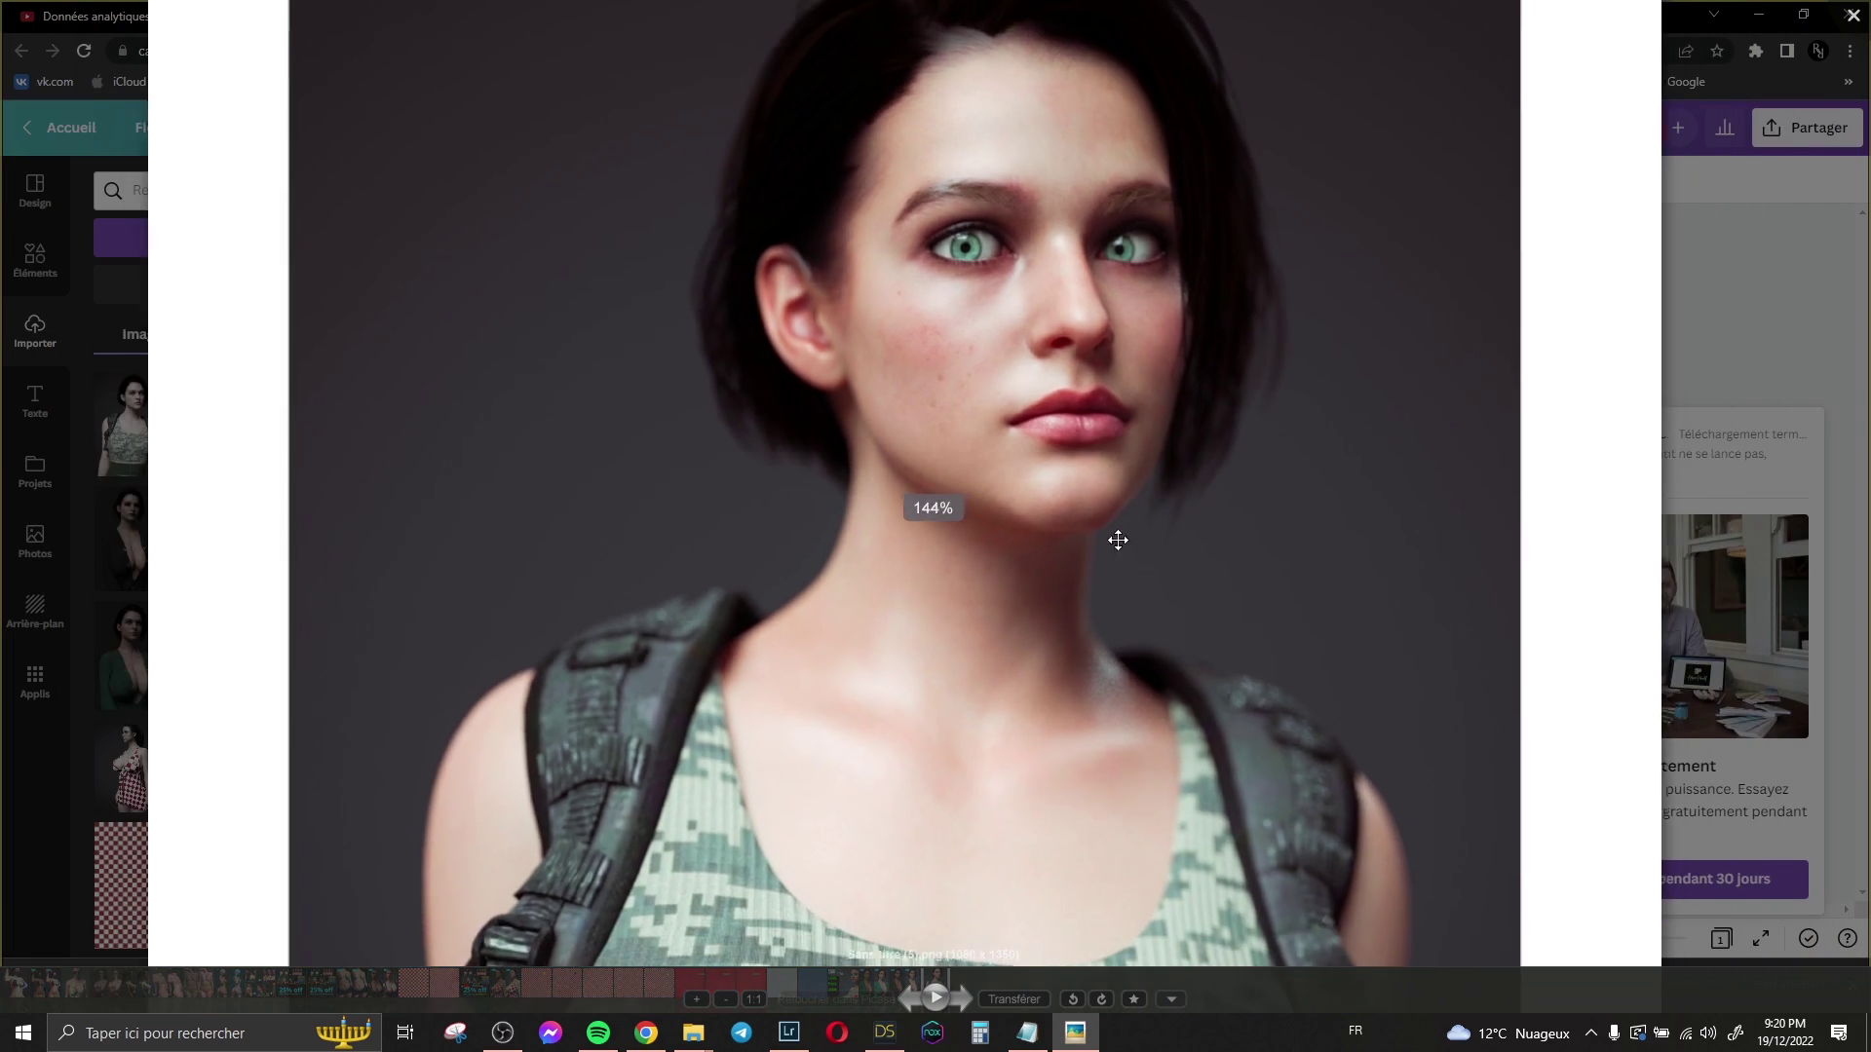
pyautogui.moveTo(1107, 556); pyautogui.dragTo(1056, 367)
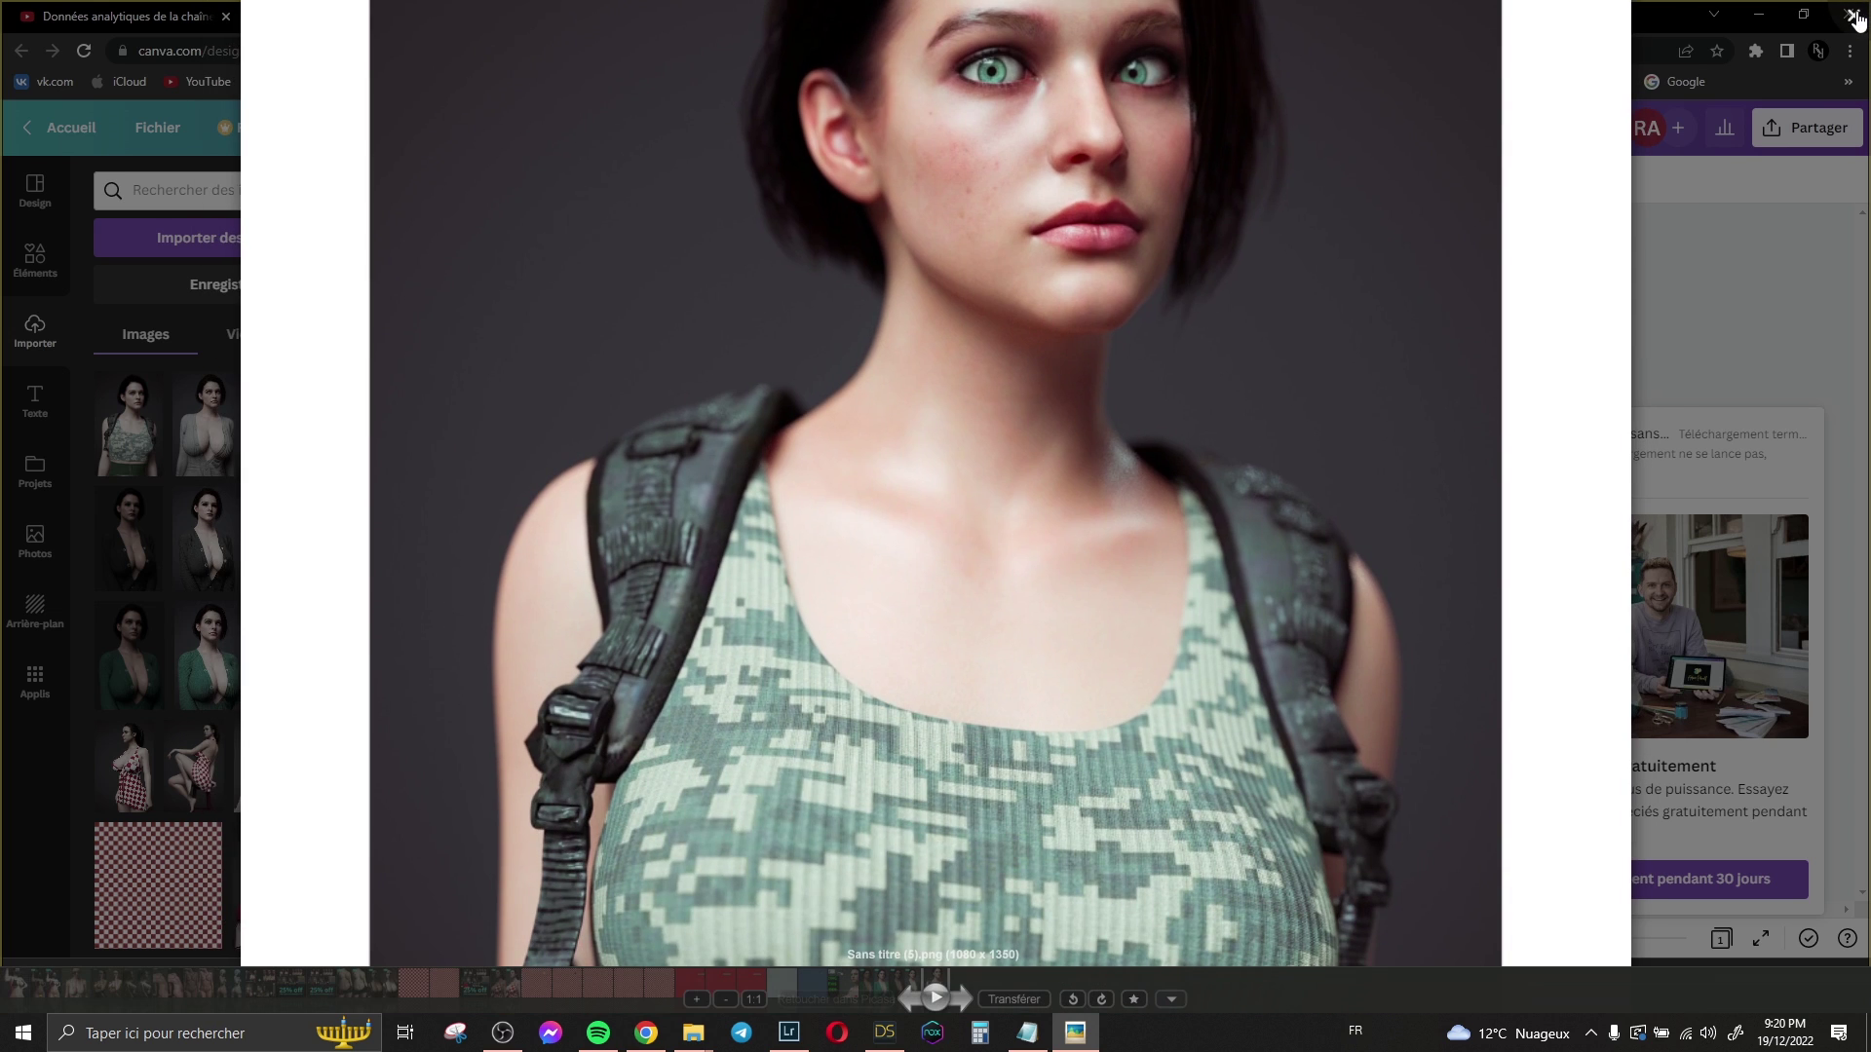
pyautogui.press('Escape')
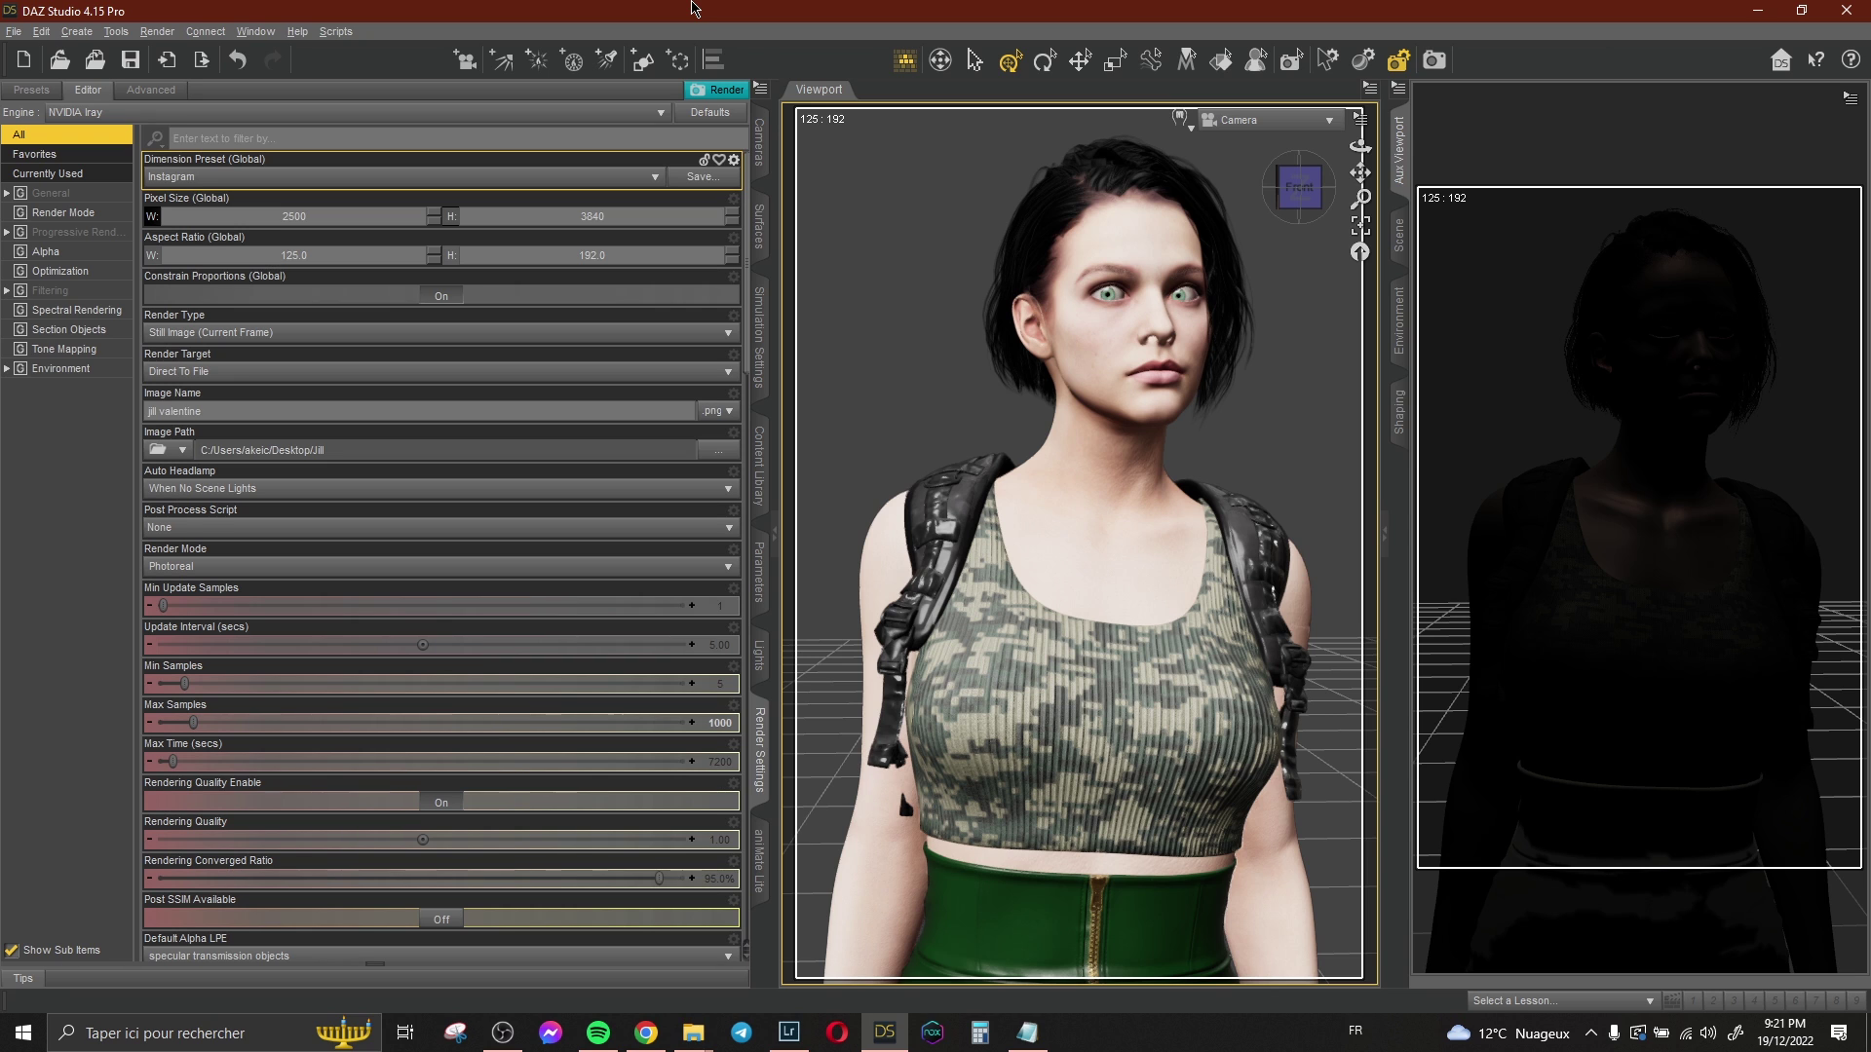